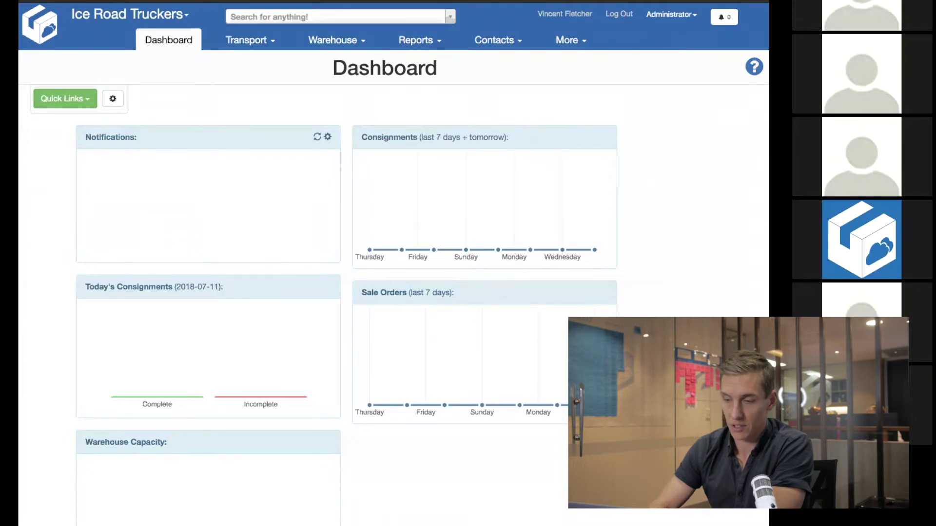
Open the warehouse's Products page.
click(335, 39)
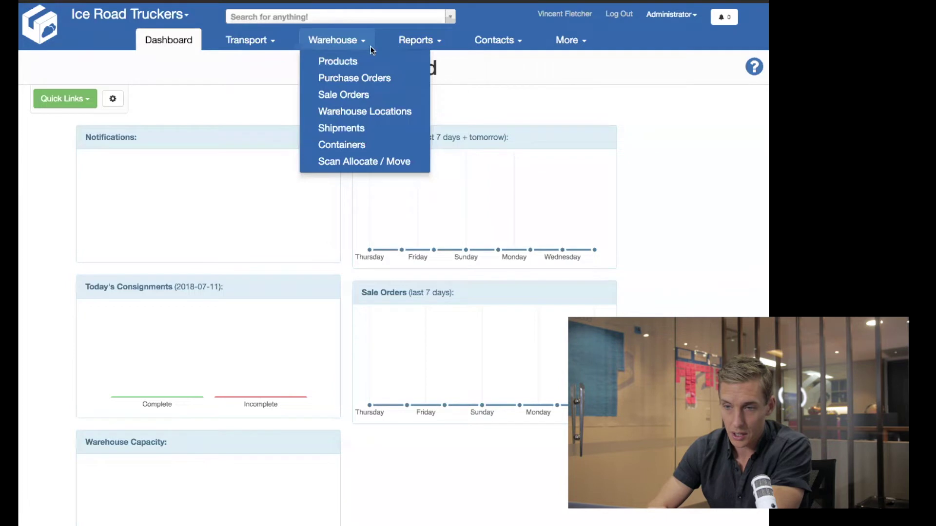
click(348, 60)
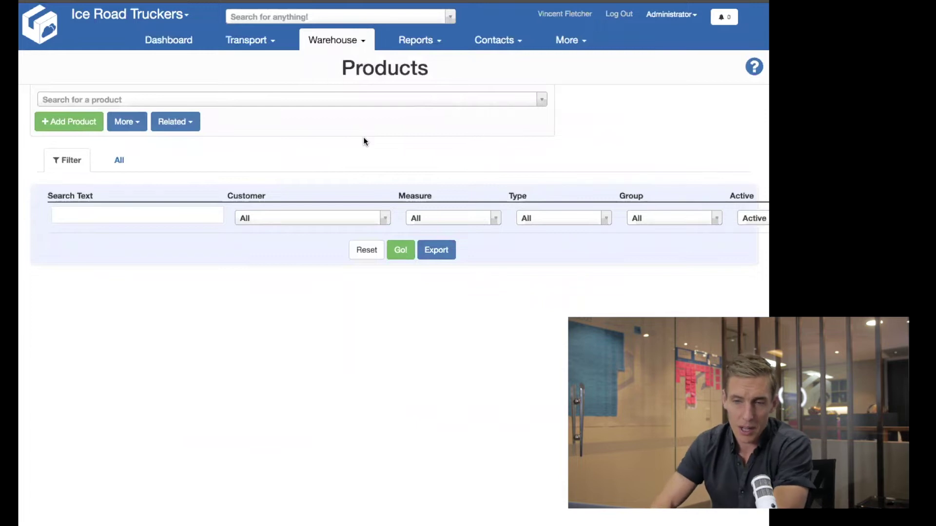
click(352, 46)
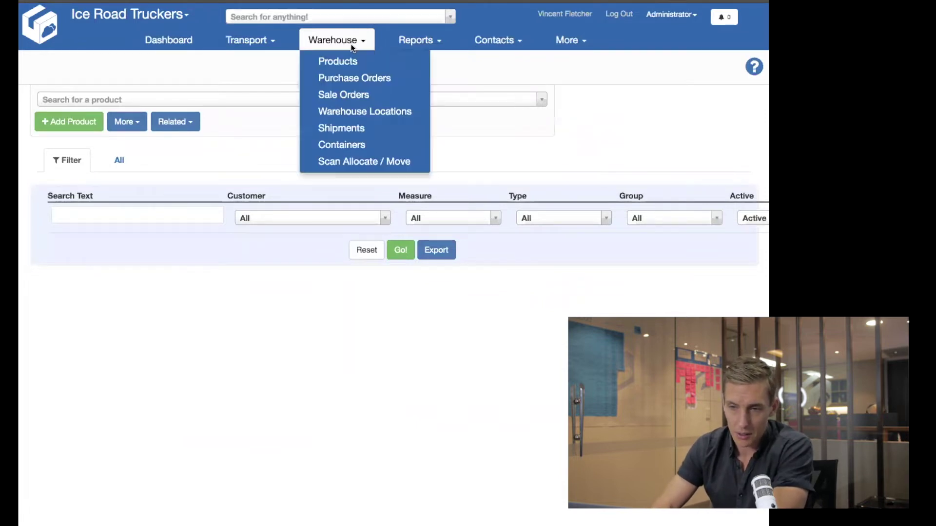
click(264, 126)
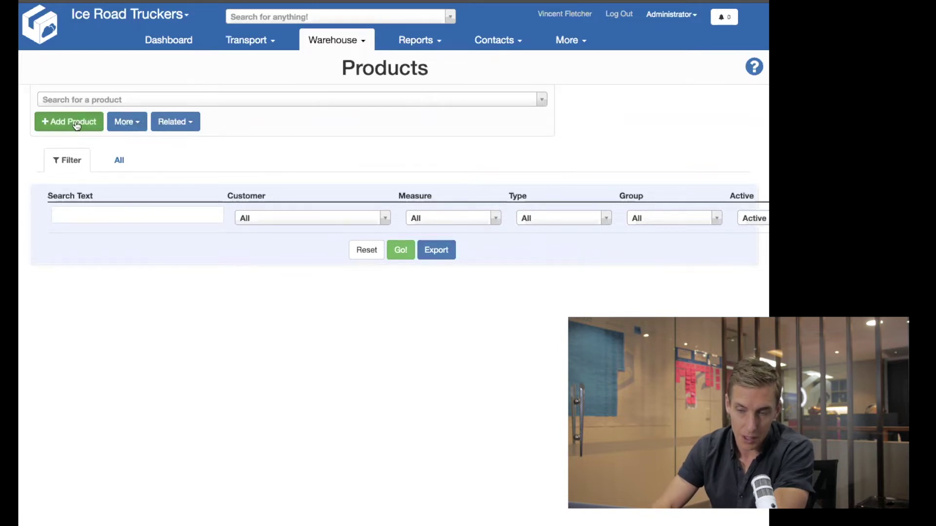
click(126, 124)
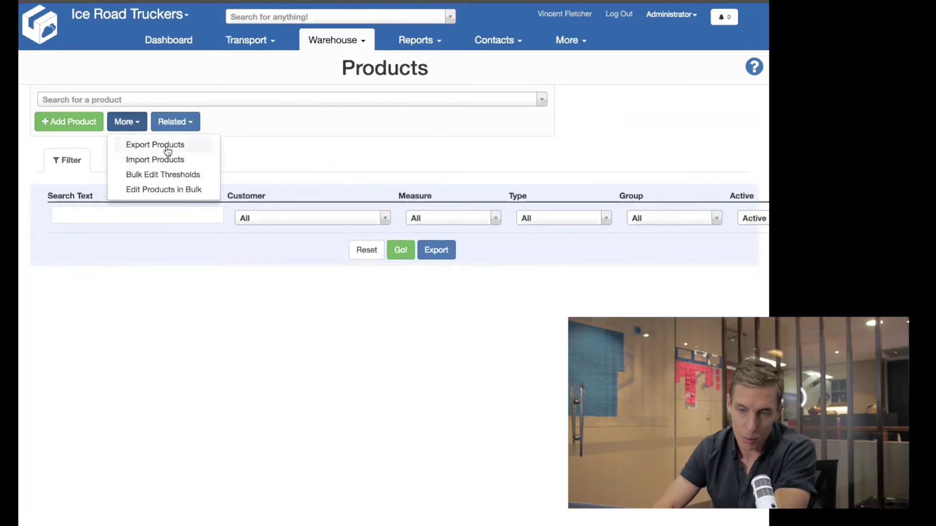
click(178, 122)
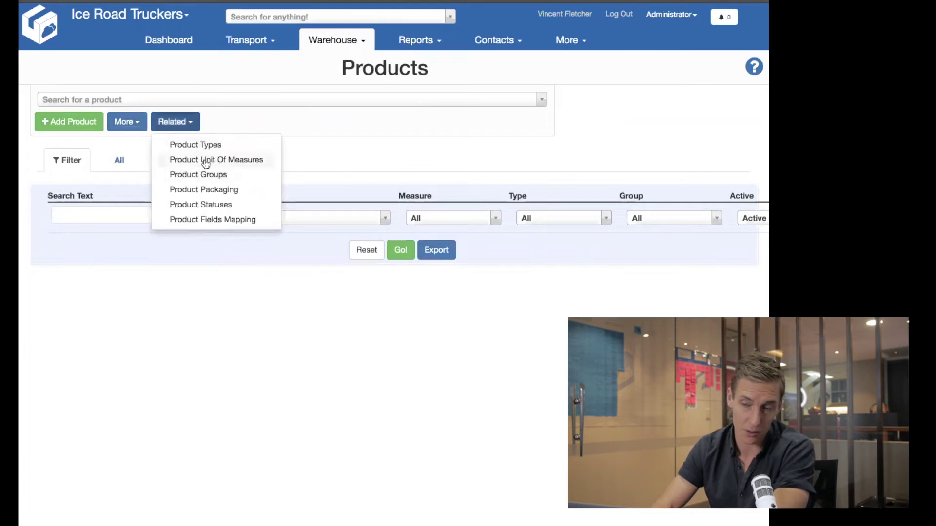
click(248, 126)
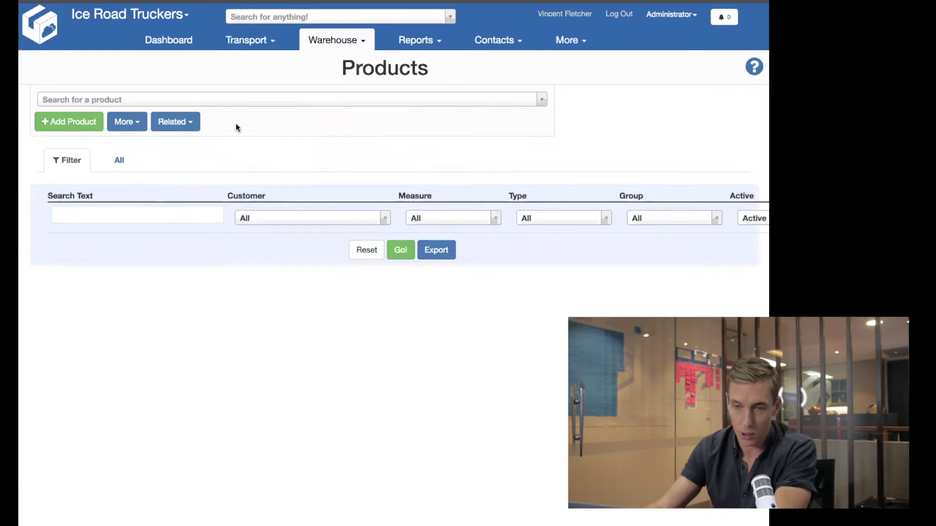
Start adding a new product and select Salmon Distributors as its customer.
click(78, 125)
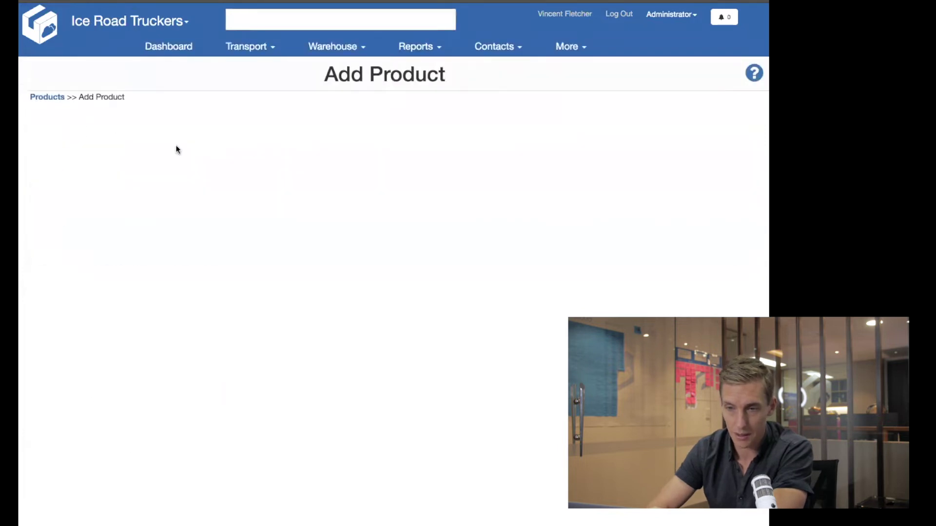
click(216, 142)
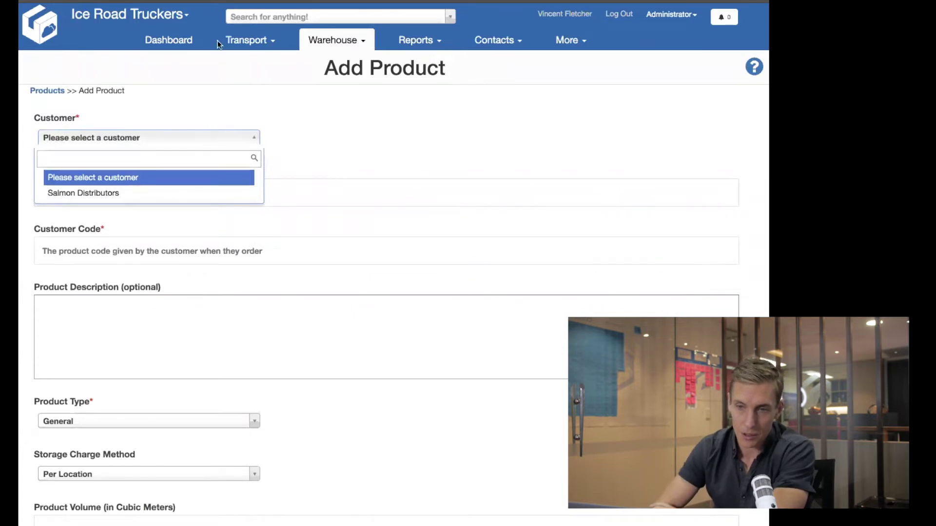
click(117, 195)
key(Tab)
click(147, 156)
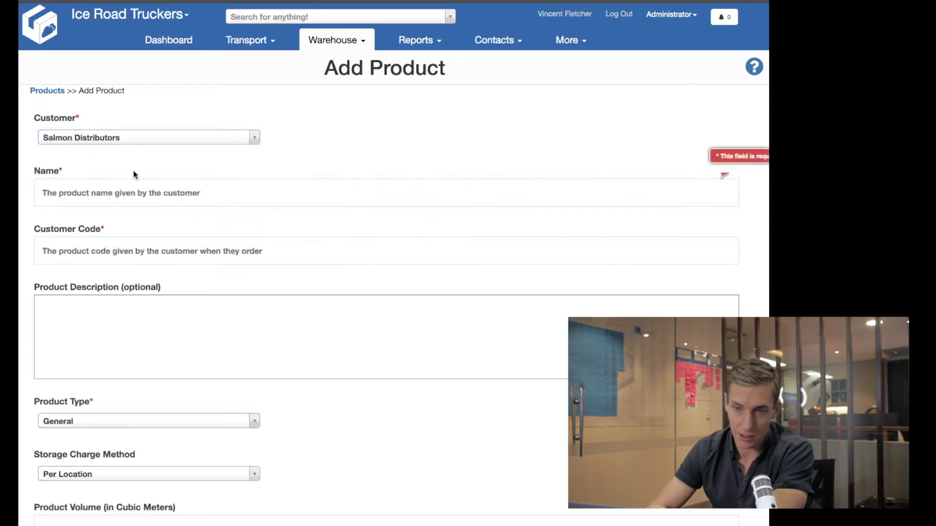
Name the new product "Atlantic Salmon - 20kg".
click(111, 195)
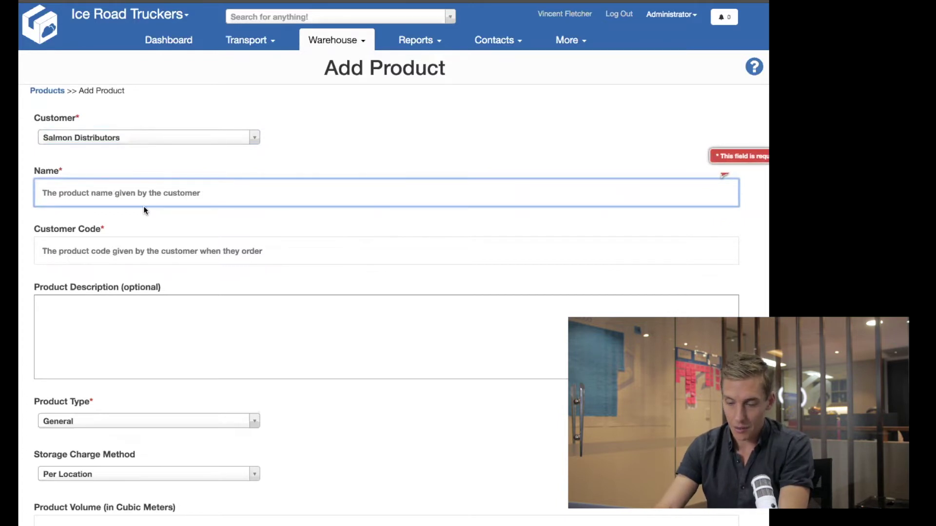
text(Atlantic Salmon - 20kg)
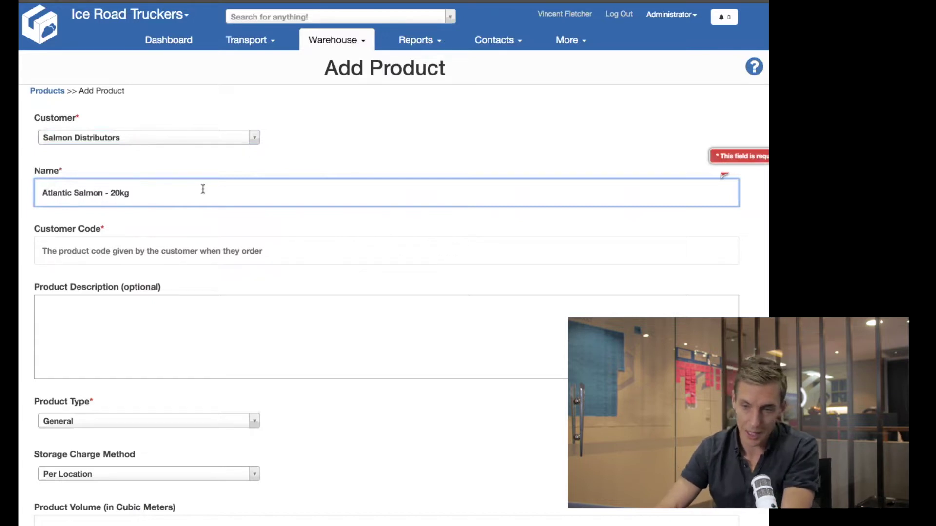
click(174, 248)
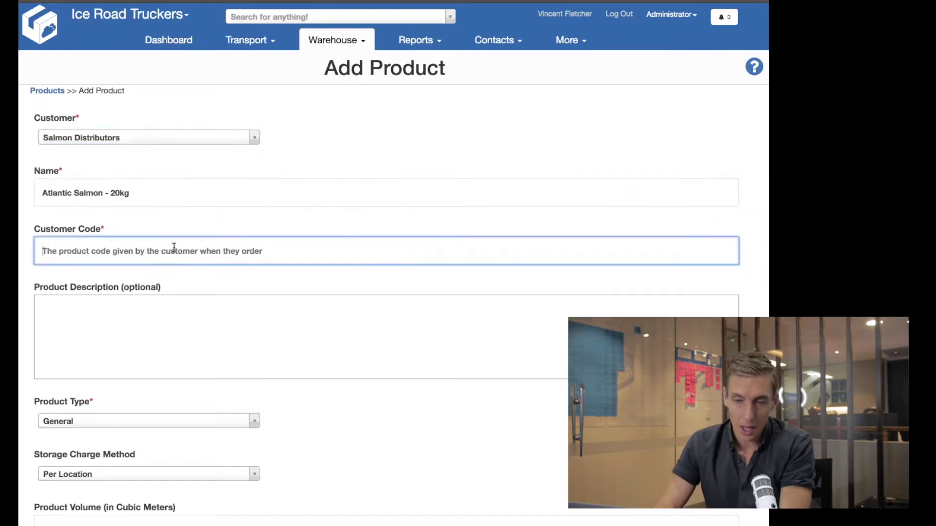
click(142, 192)
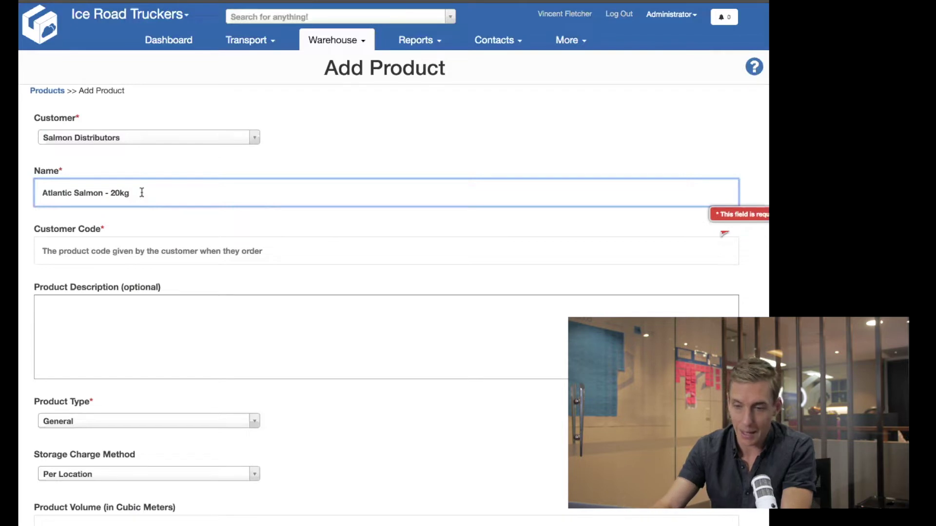
Enter ATLSAL20 as the product's customer code.
click(89, 250)
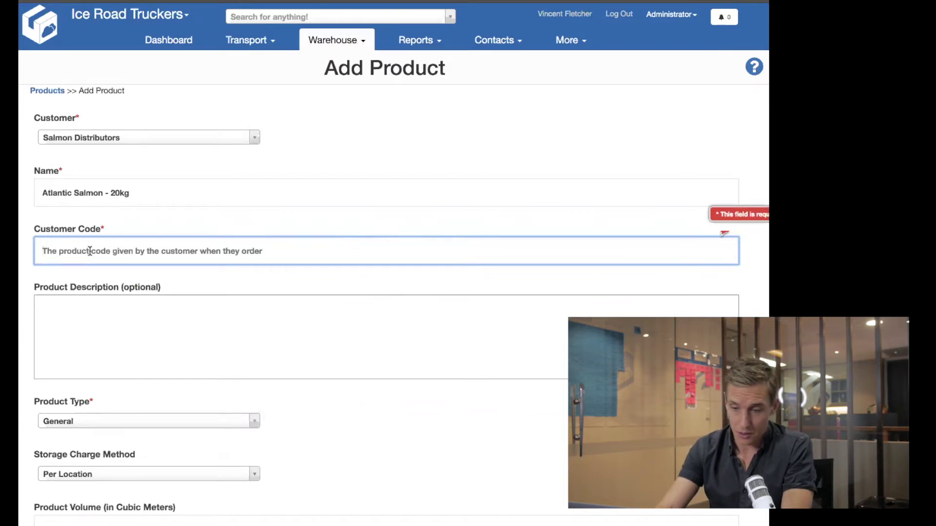
text(ATLS)
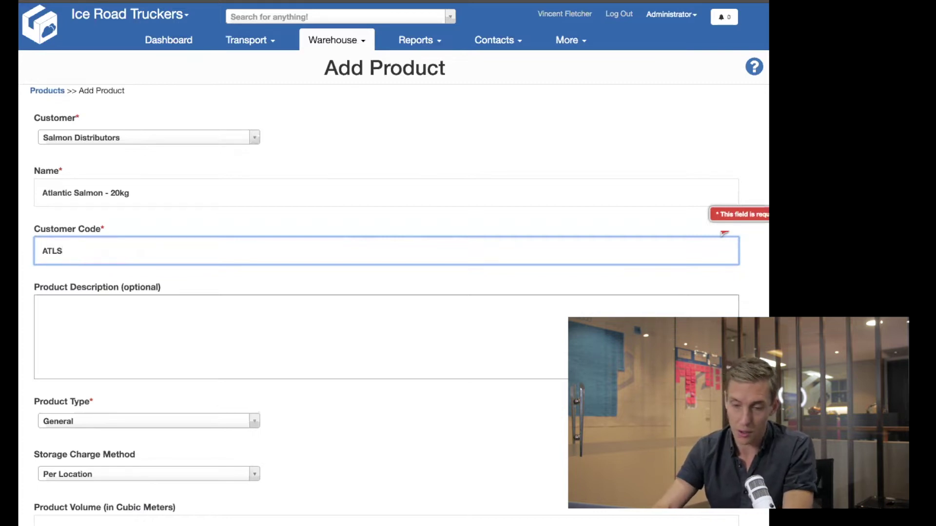
key(ctrl+a)
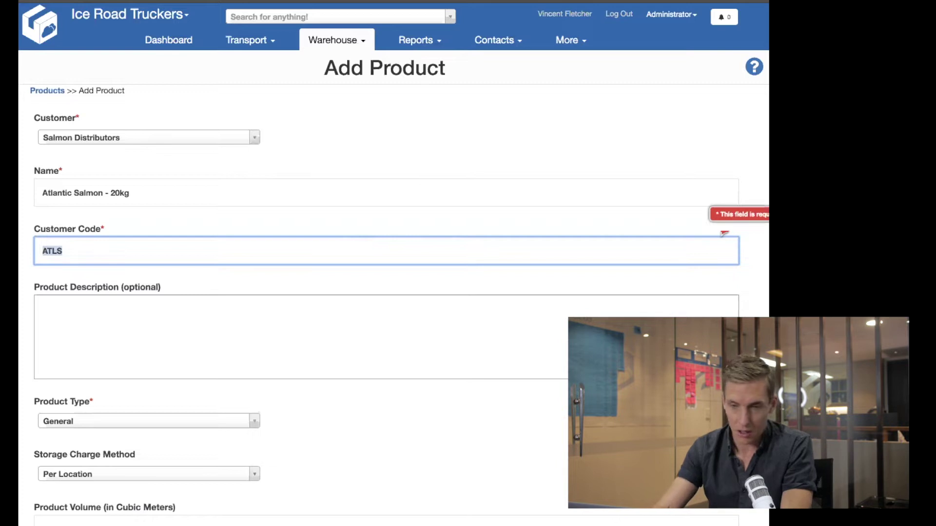
key(Right)
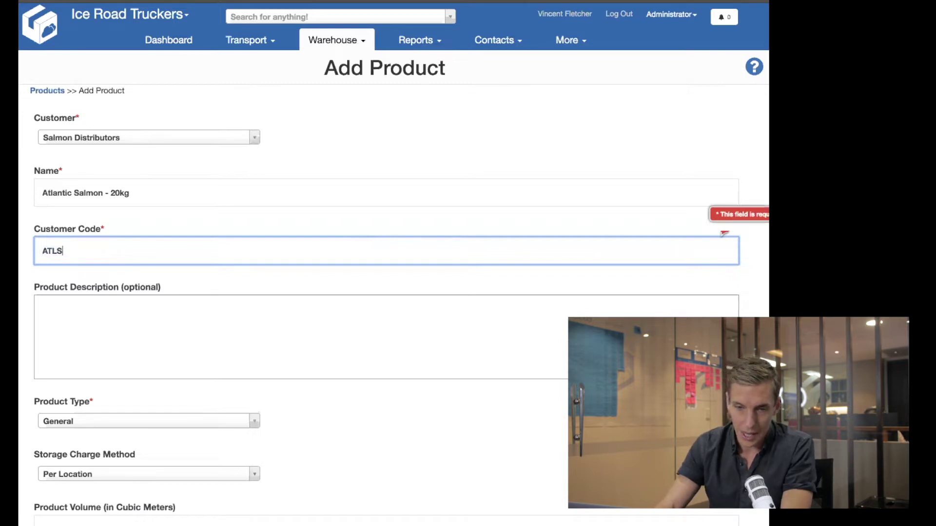
text(AL20)
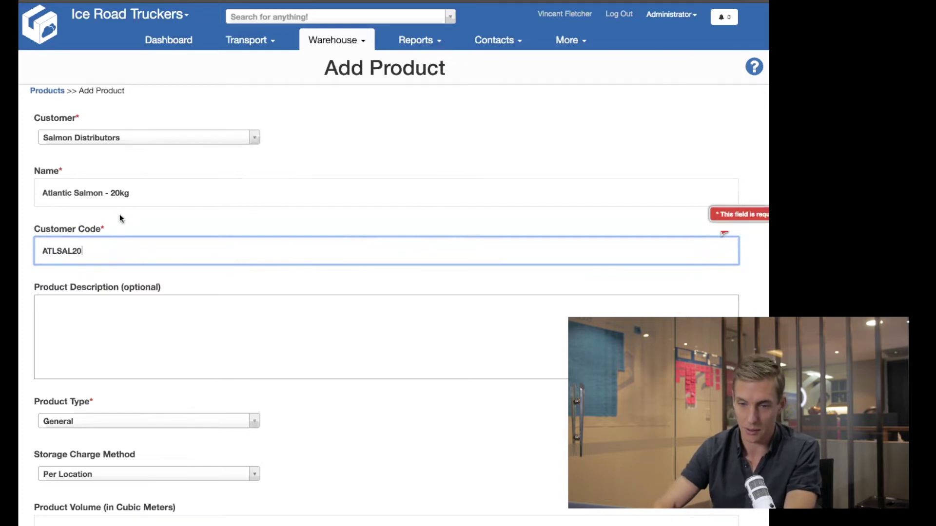
Check the optional description and the selectable product types for the new product.
scroll(121, 218, down, 1)
click(89, 297)
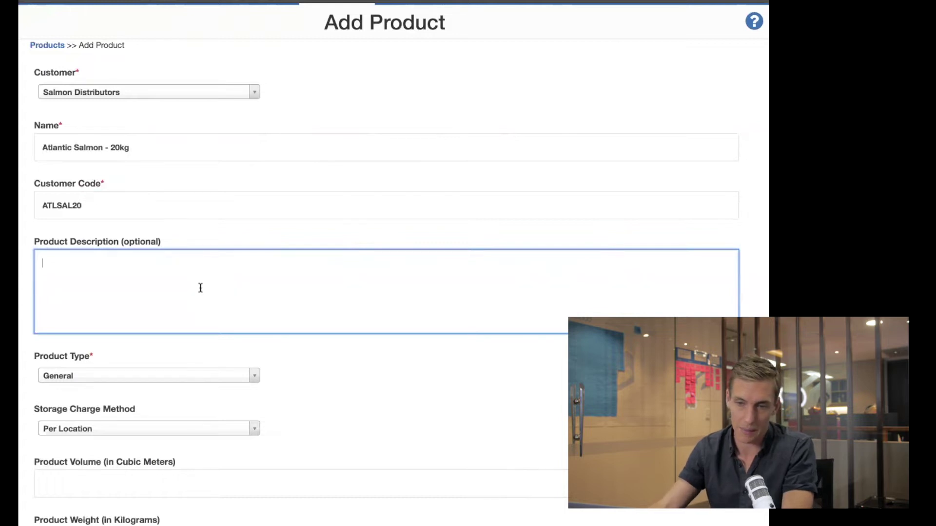
scroll(202, 317, down, 2)
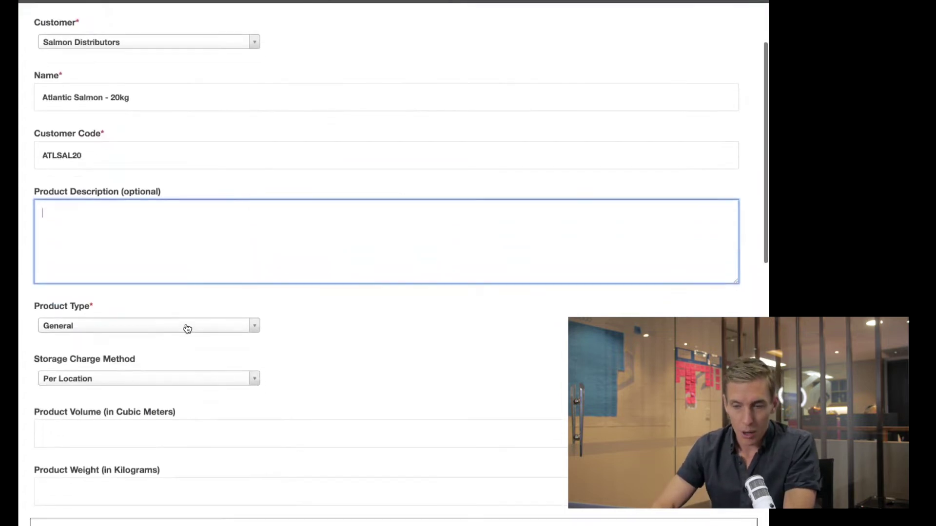
click(155, 326)
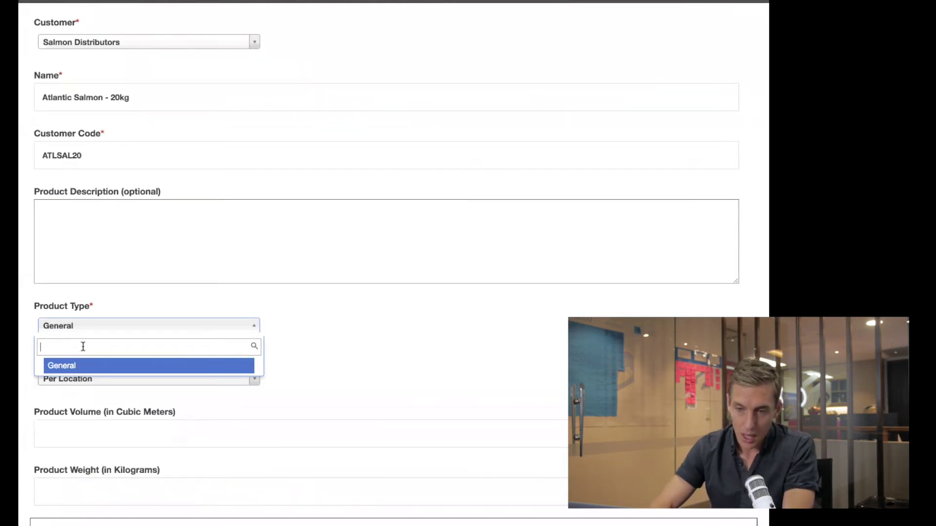
click(291, 347)
scroll(291, 347, up, 1)
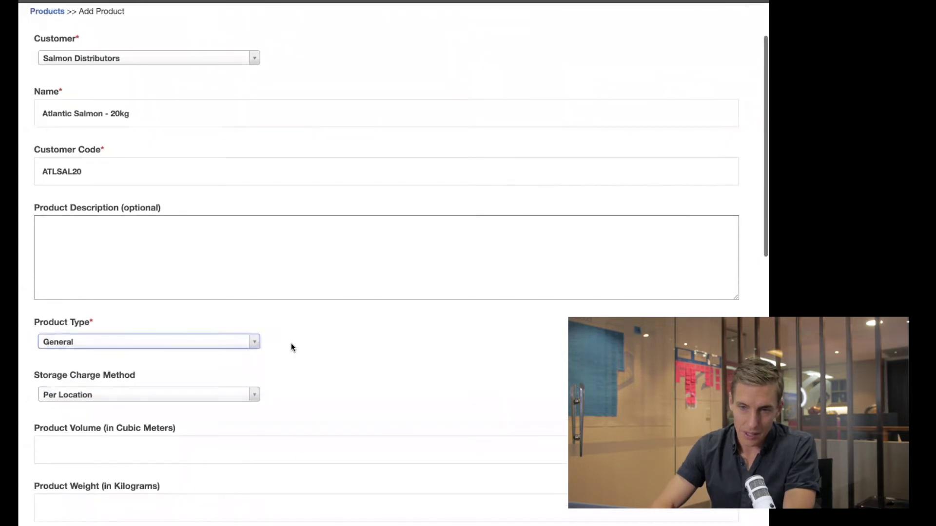
click(98, 113)
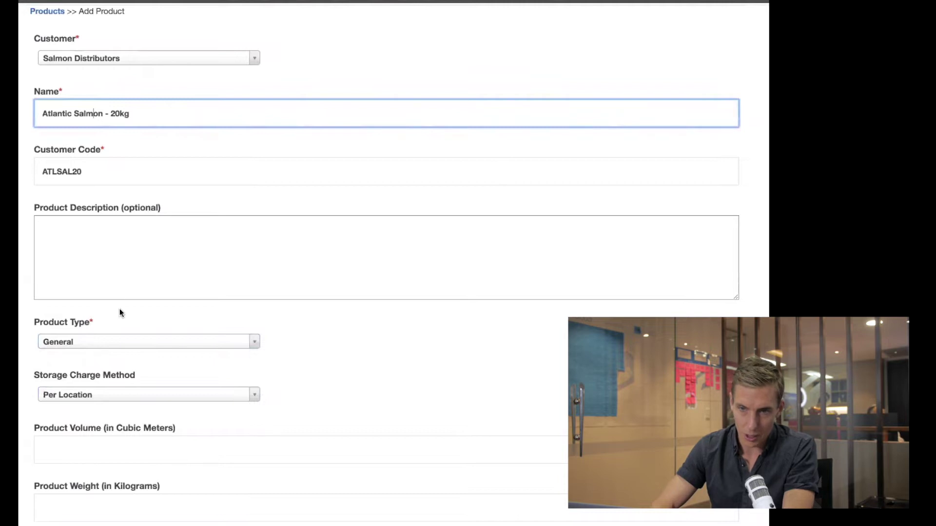
scroll(119, 311, up, 3)
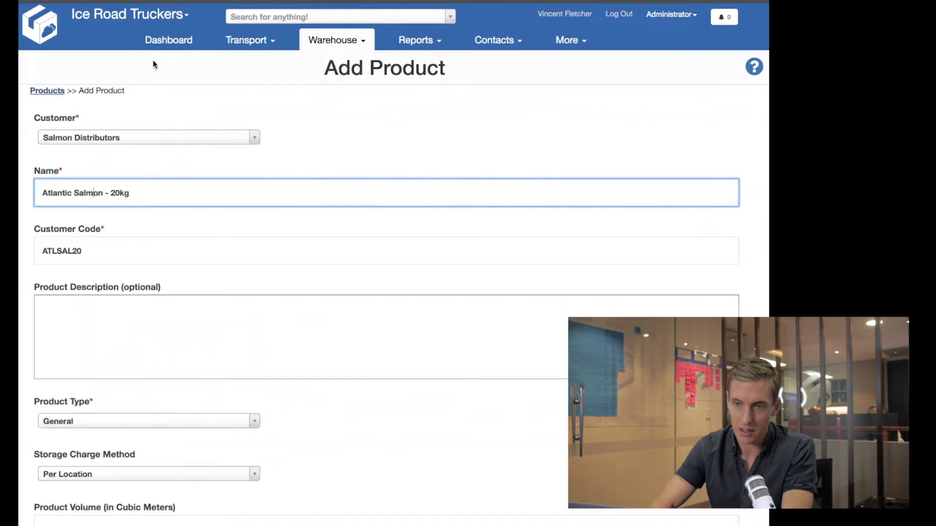
Leave the new product unsaved, return to the product list and open the related Product Types list.
click(336, 40)
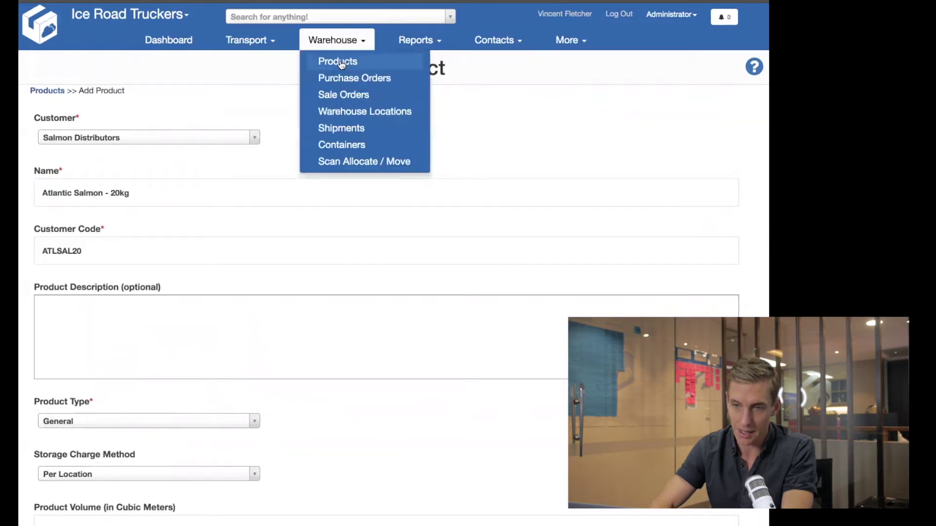
click(169, 101)
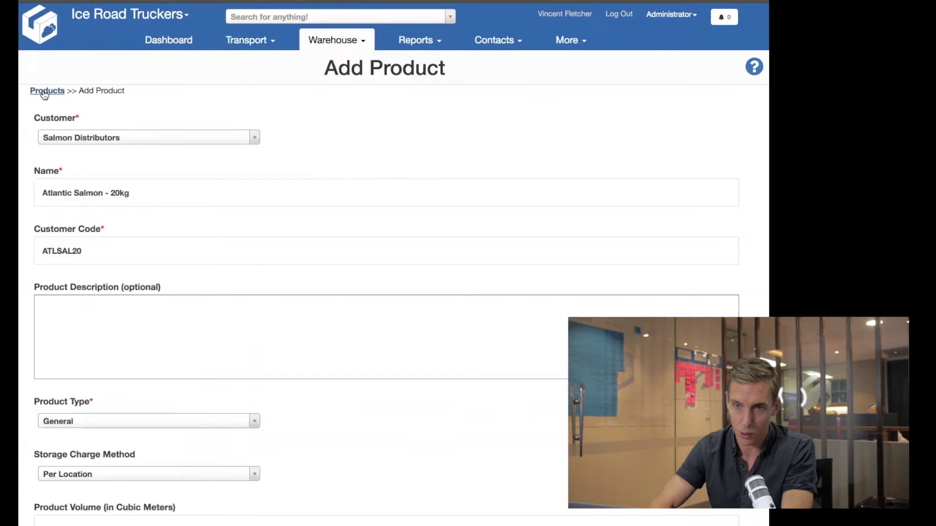
click(44, 91)
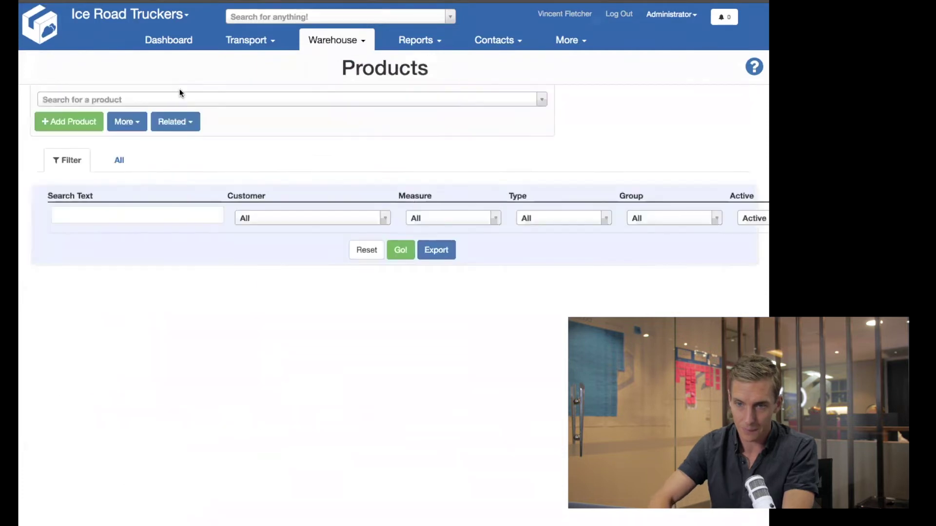
click(185, 126)
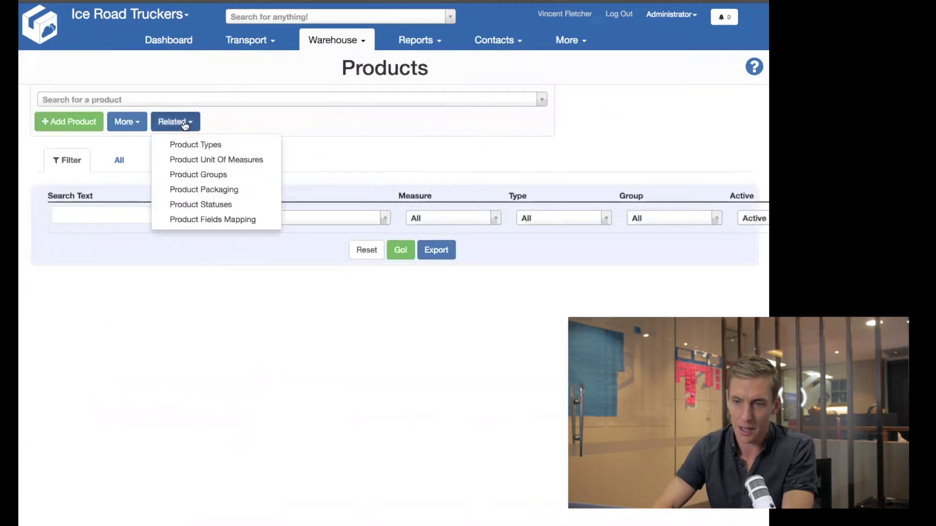
click(200, 145)
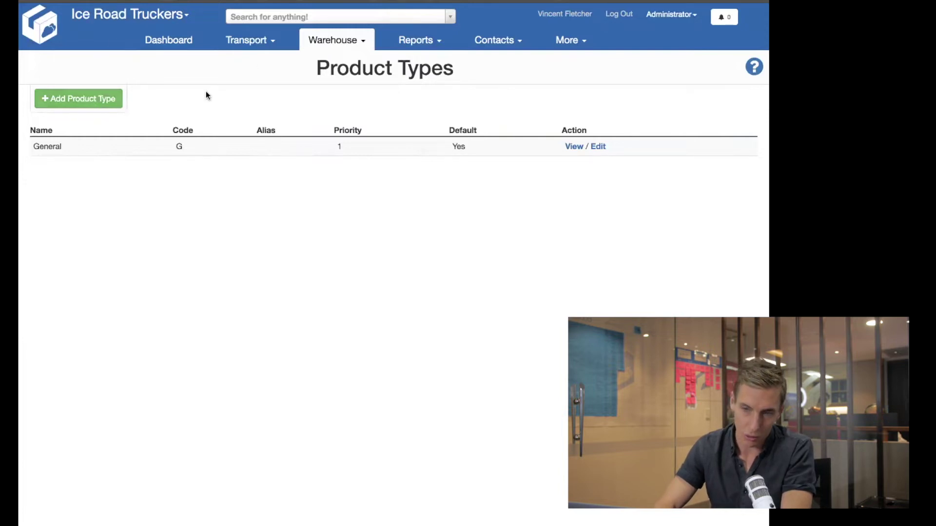
Add a product type named Chilled with the label code C.
click(80, 103)
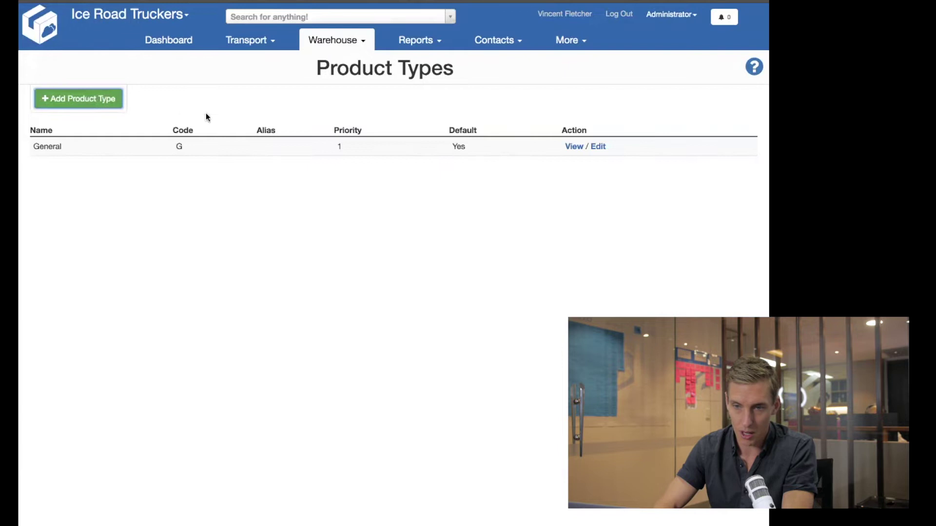
click(93, 129)
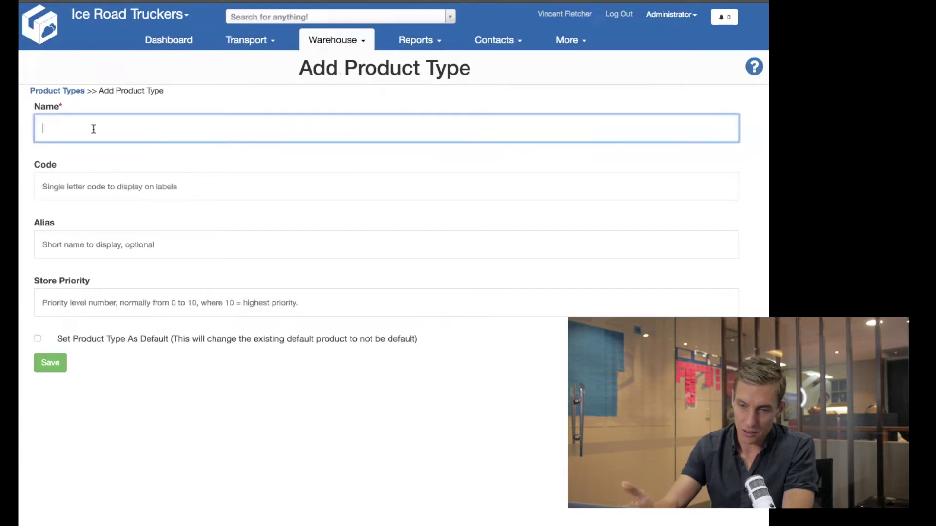
text(Chilled)
key(Tab)
text(C)
key(Tab)
key(Tab)
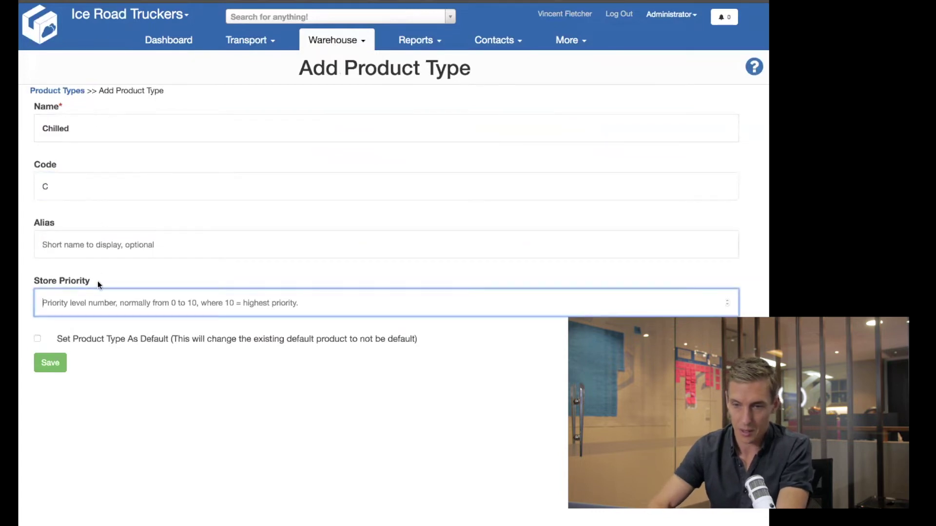
Set the Chilled product type's store priority to 5 and save it.
text(5)
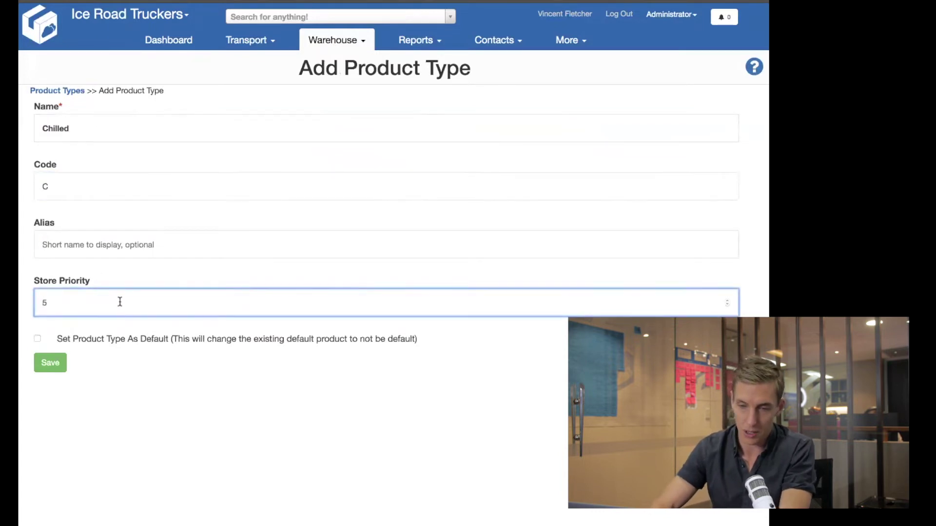
key(BackSpace)
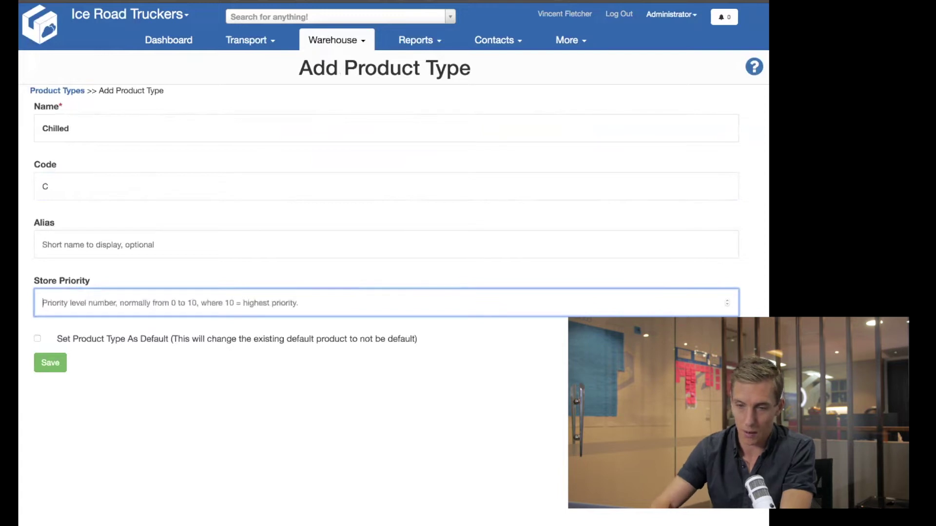
click(203, 271)
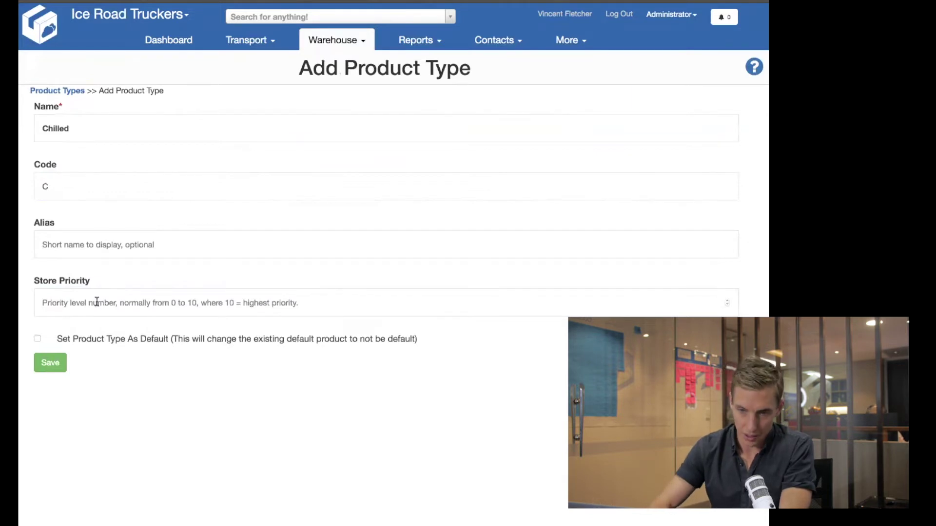
click(95, 302)
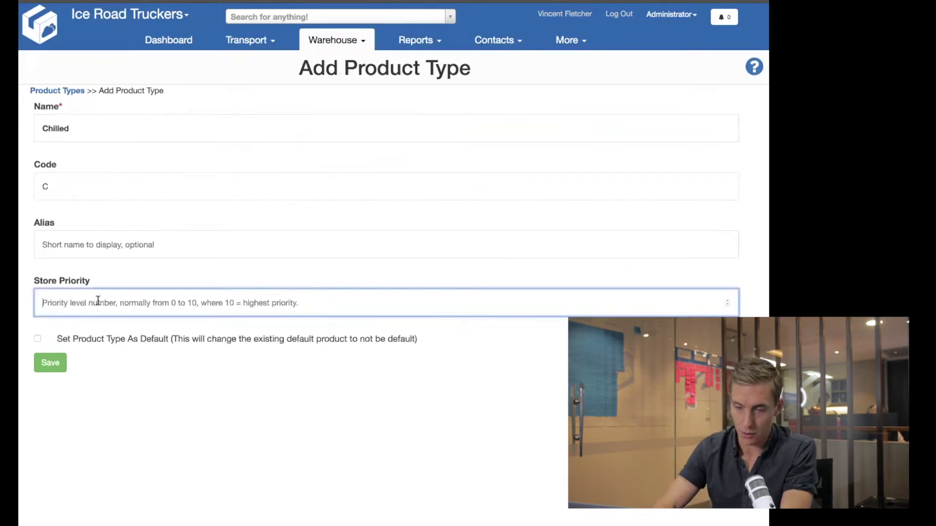
text(5)
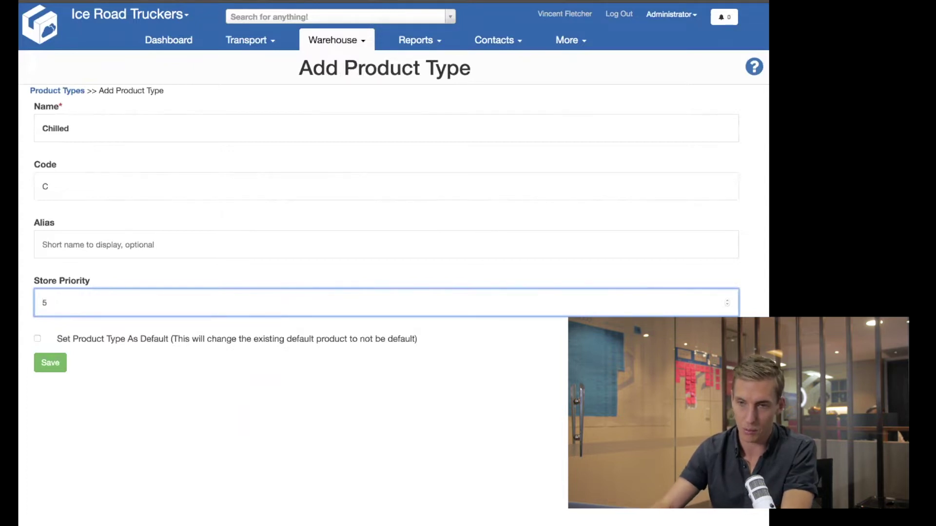
click(157, 367)
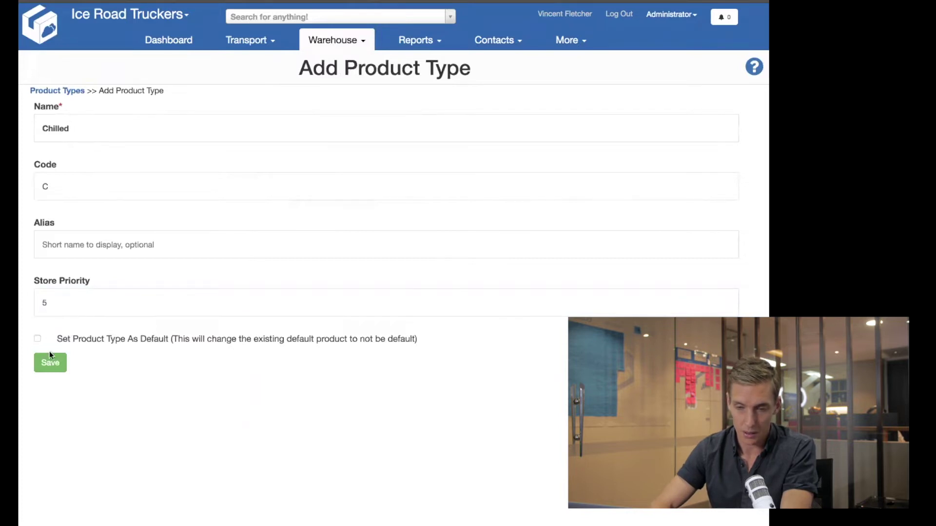
click(51, 365)
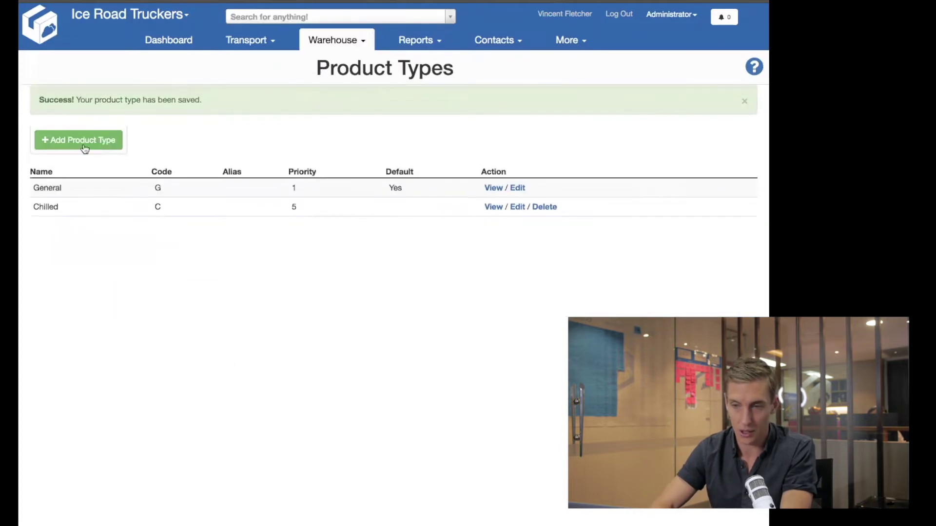
Add and save a product type named Frozen with code F and store priority 10.
click(72, 138)
click(95, 135)
text(Frozen)
key(Tab)
text(F)
key(Tab)
key(Tab)
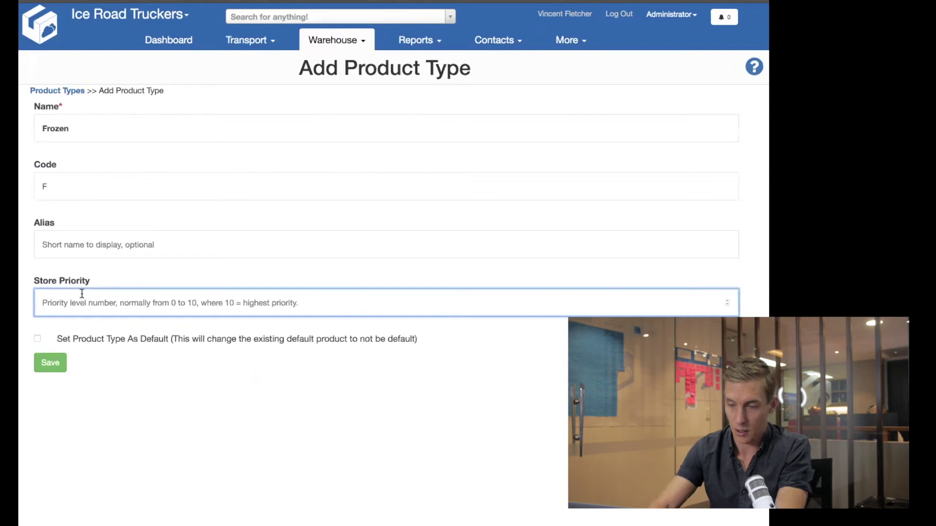
text(10)
click(66, 363)
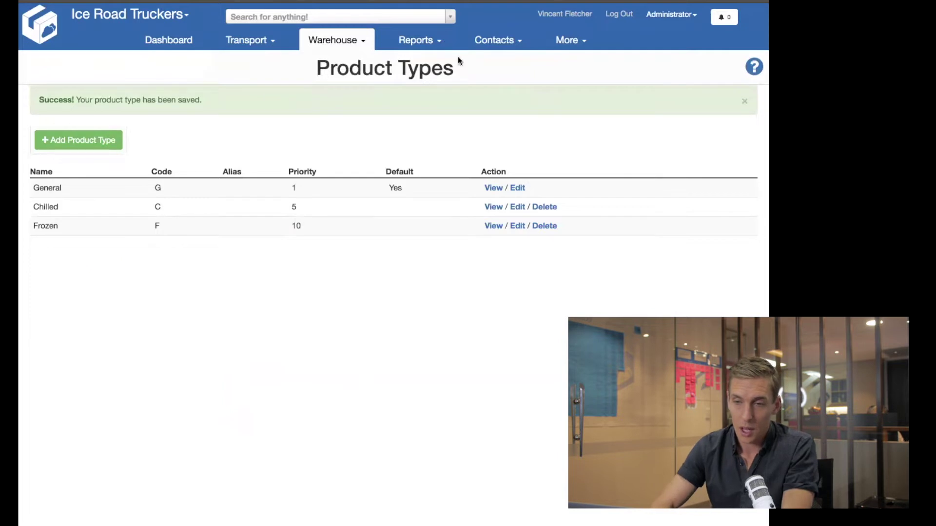
Return to the product list and start a new product for the customer Salmon Distributors.
click(345, 39)
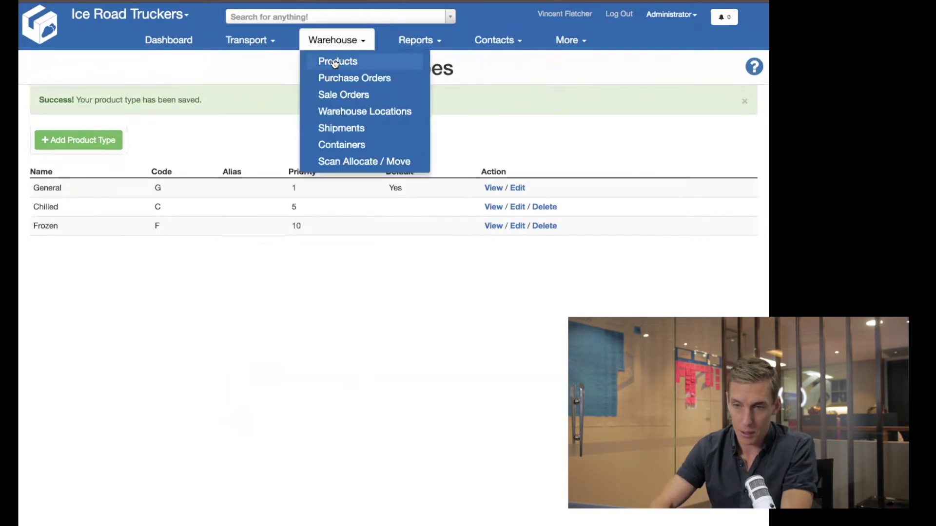
click(333, 59)
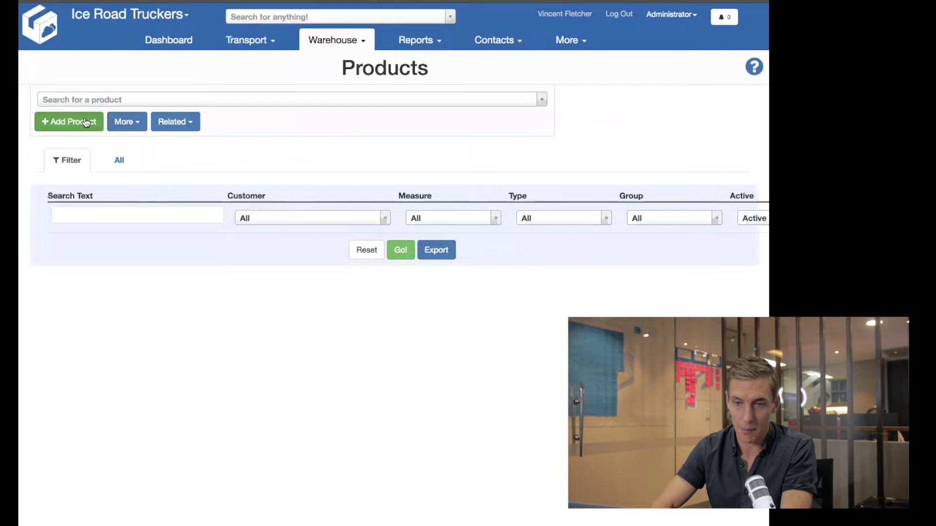
click(85, 122)
click(84, 137)
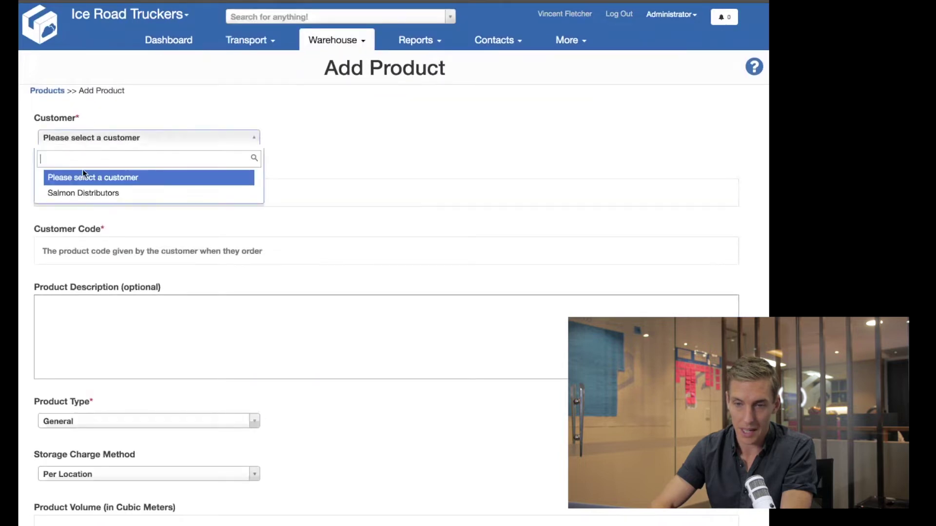
click(80, 193)
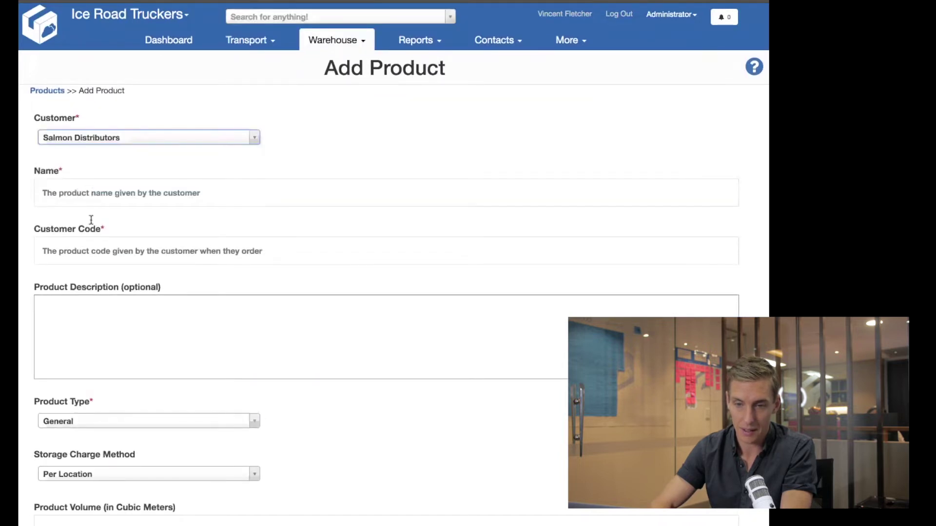
Check the selectable product types and name the new product "Atlantic Salmon - 20KG".
click(83, 422)
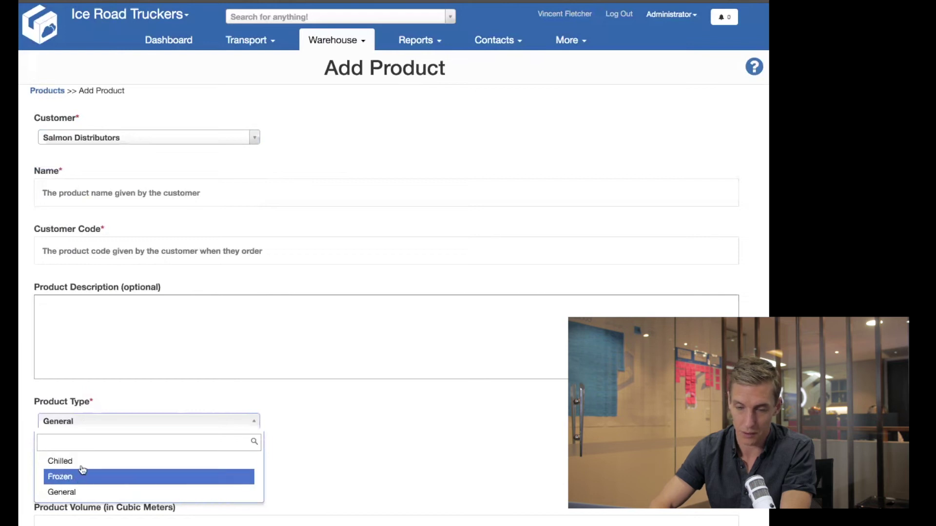
click(94, 197)
click(96, 195)
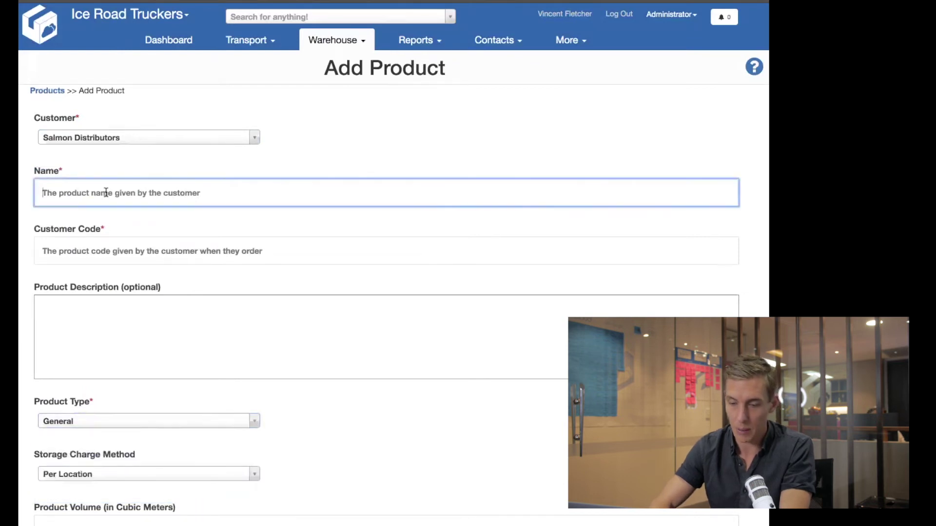
text(Atla)
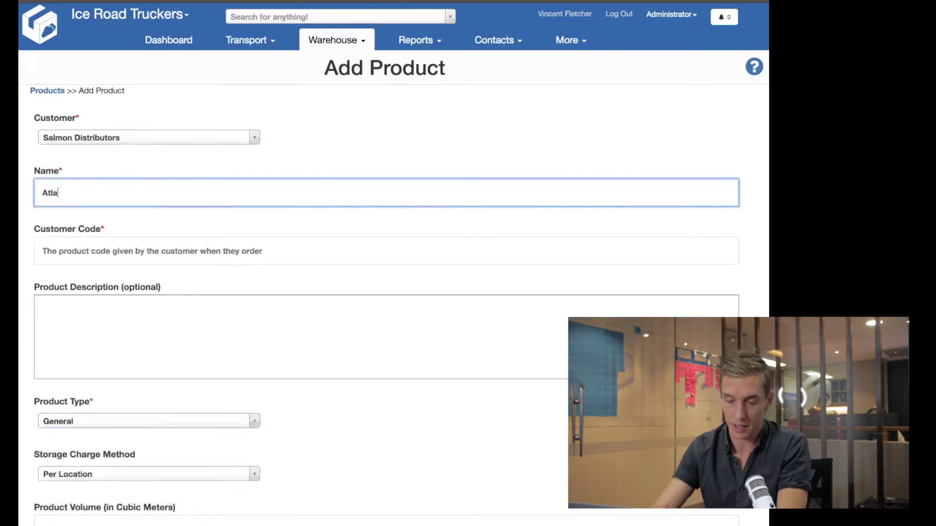
text(ntic S)
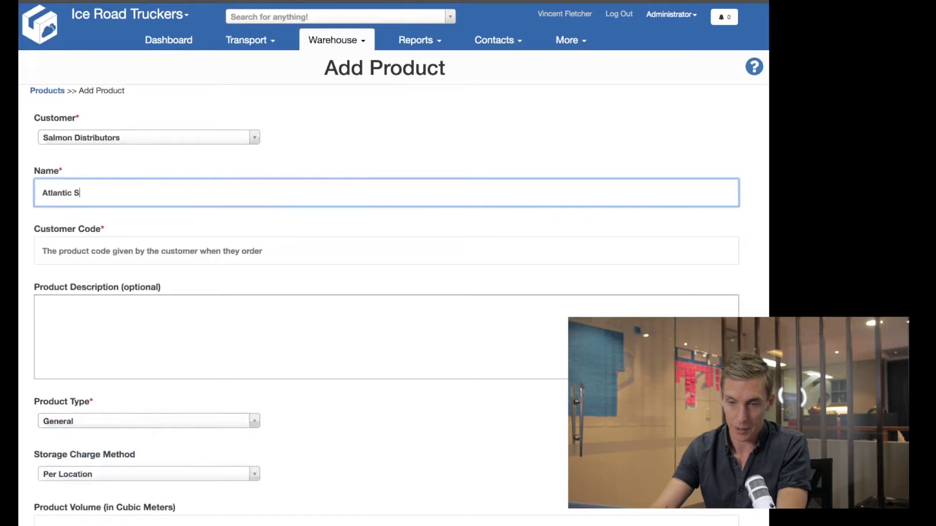
text(almon - 20)
key(BackSpace)
key(BackSpace)
text(- 20KG)
Enter ATLSAL20 as the customer code and set the product type to Chilled.
click(122, 253)
text(ATLSAL20)
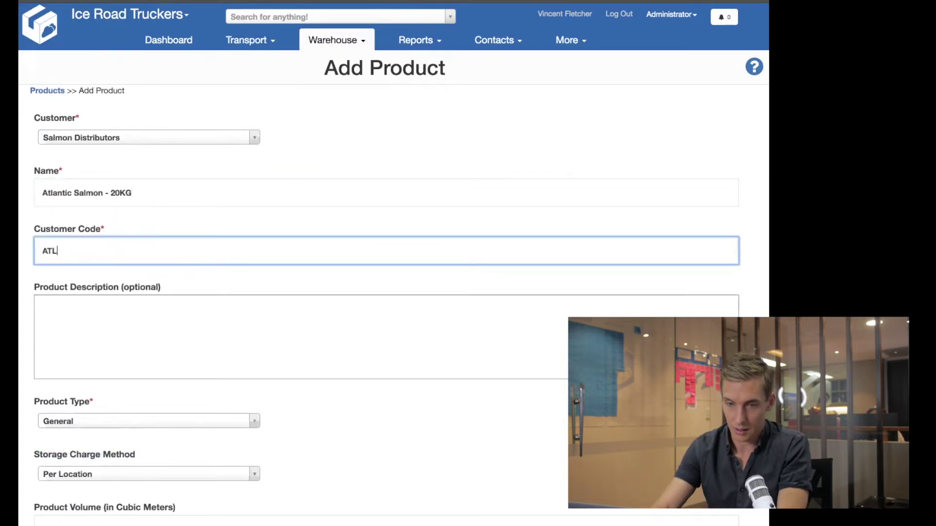
click(163, 321)
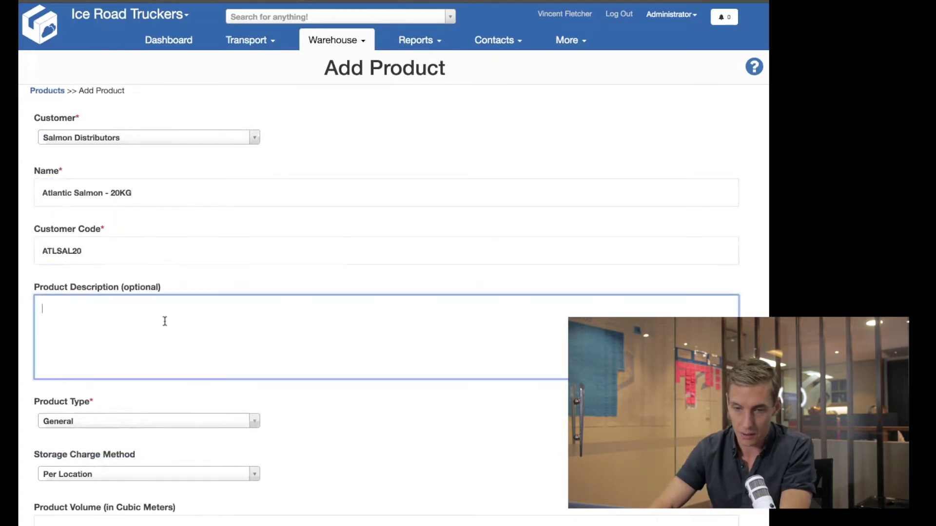
scroll(165, 320, down, 3)
click(95, 344)
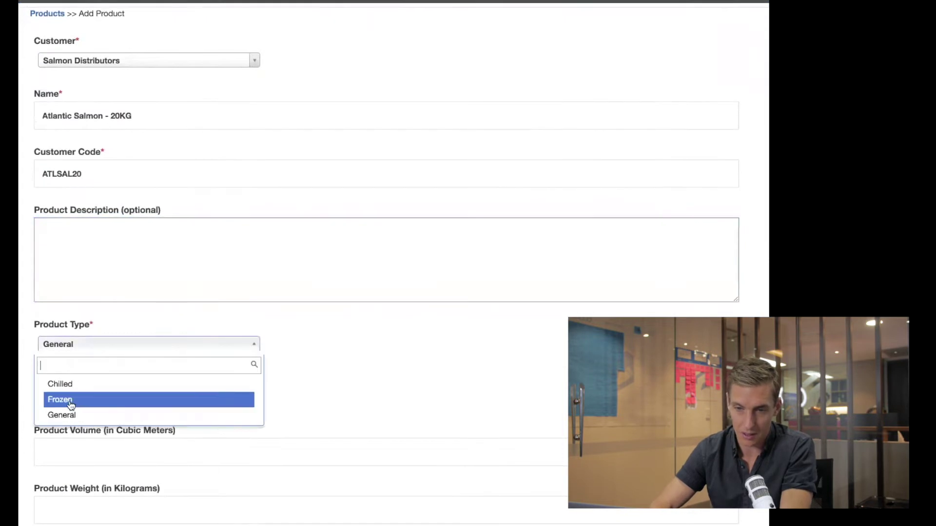
click(83, 386)
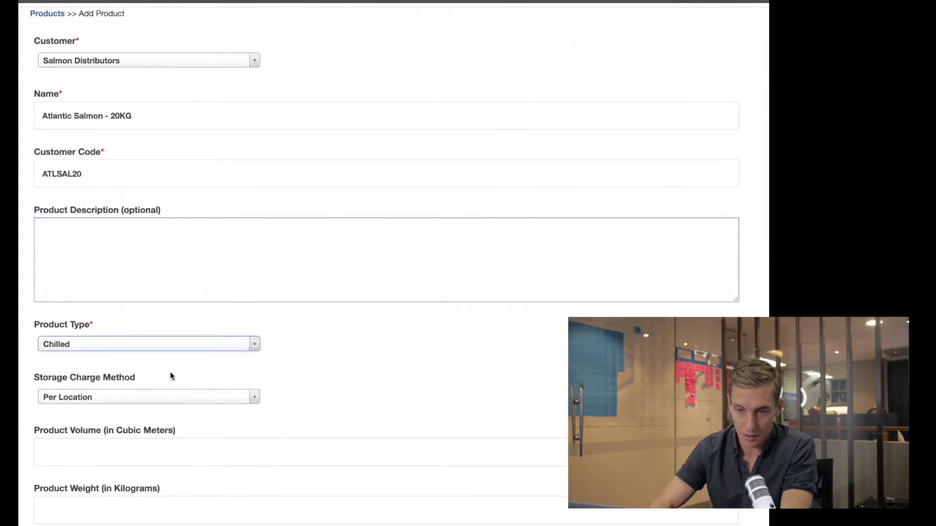
Examine the storage charge methods and the product volume and weight fields, keeping Per Location as the charge method.
scroll(171, 372, down, 2)
scroll(171, 373, down, 1)
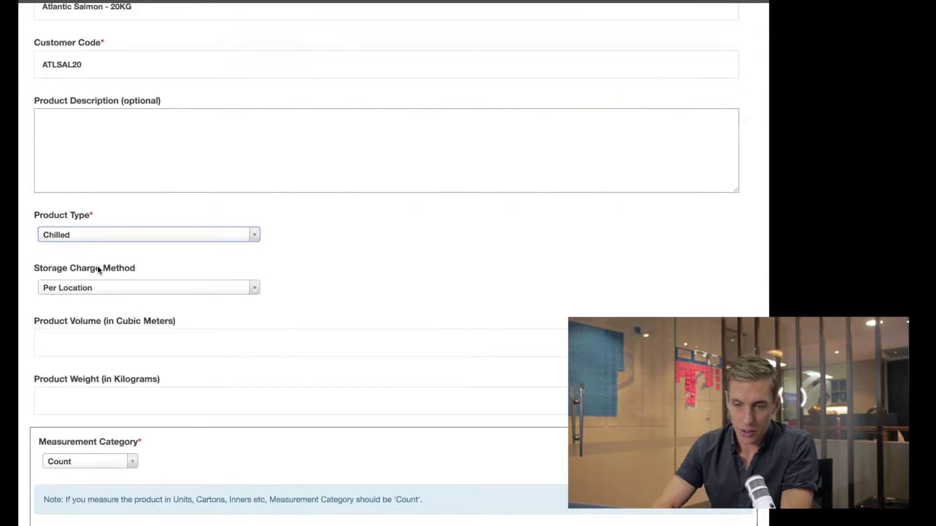
scroll(88, 293, down, 1)
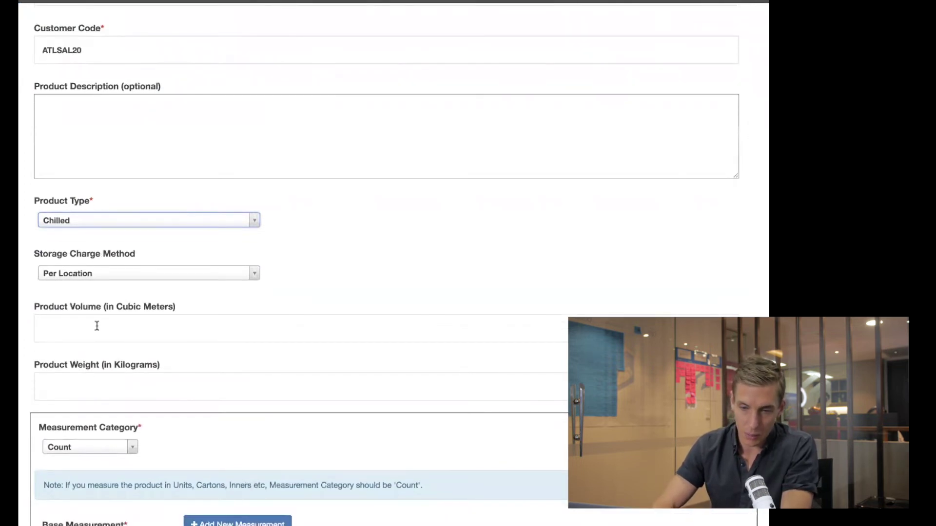
click(131, 320)
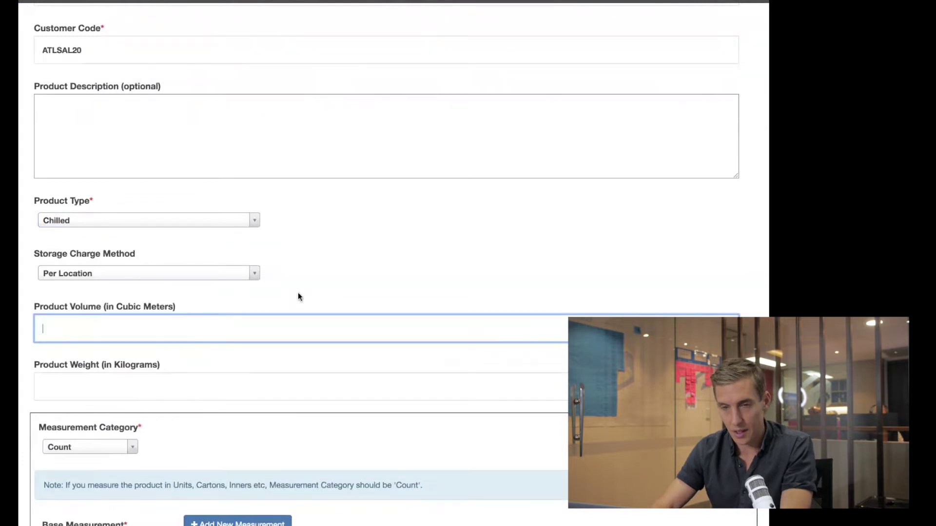
scroll(299, 297, up, 1)
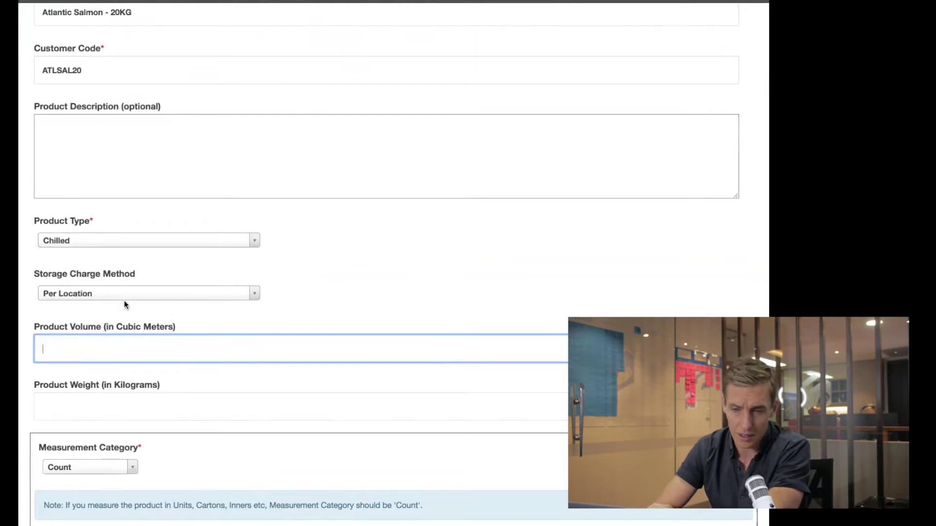
click(100, 294)
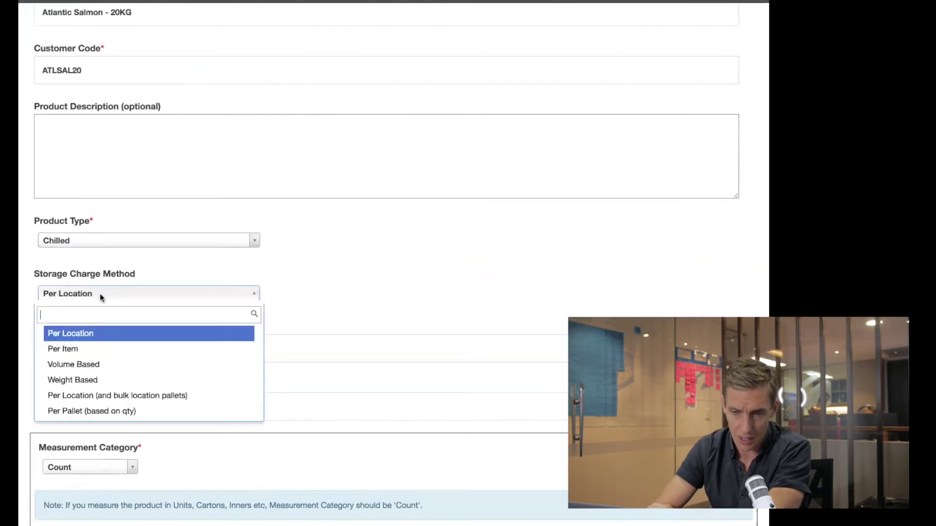
click(82, 335)
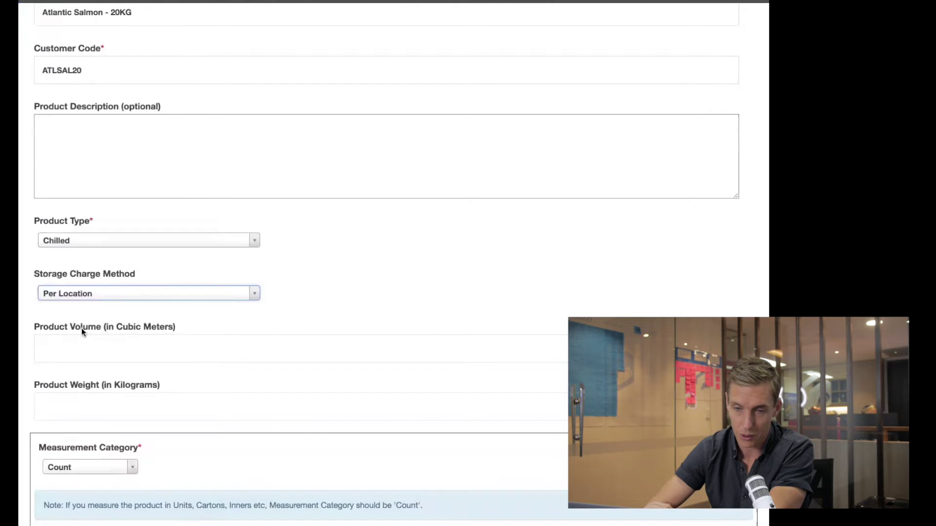
click(90, 344)
click(76, 408)
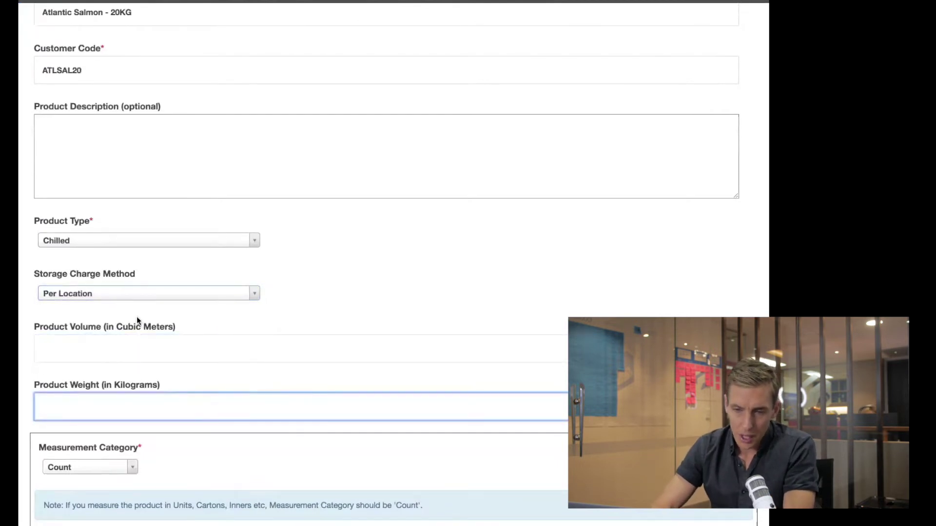
click(111, 297)
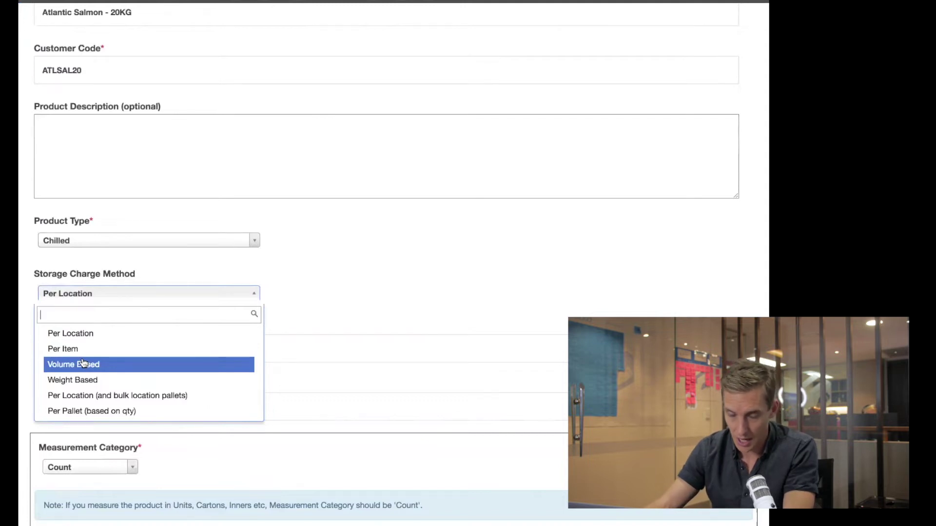
click(84, 335)
Set the product weight to 20 kg and go to the product volume field.
click(84, 402)
scroll(125, 361, down, 2)
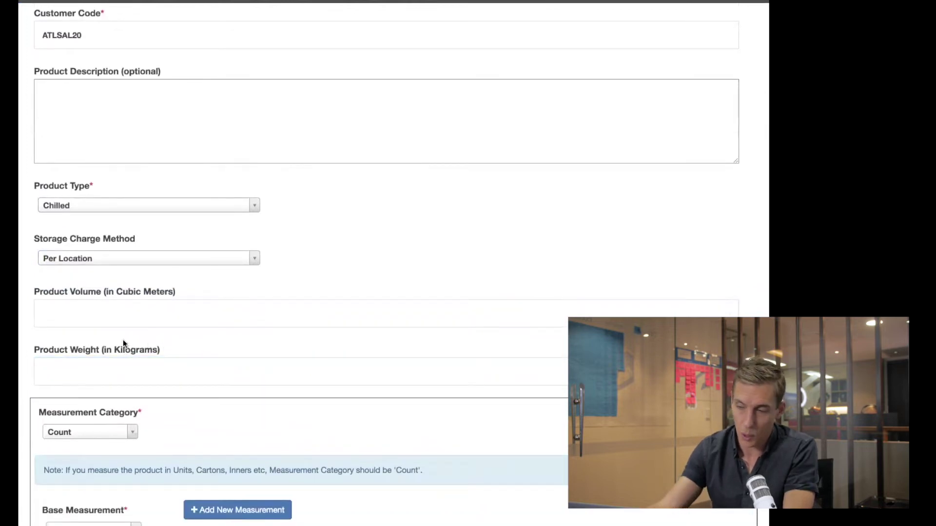
click(61, 370)
text(20)
click(213, 336)
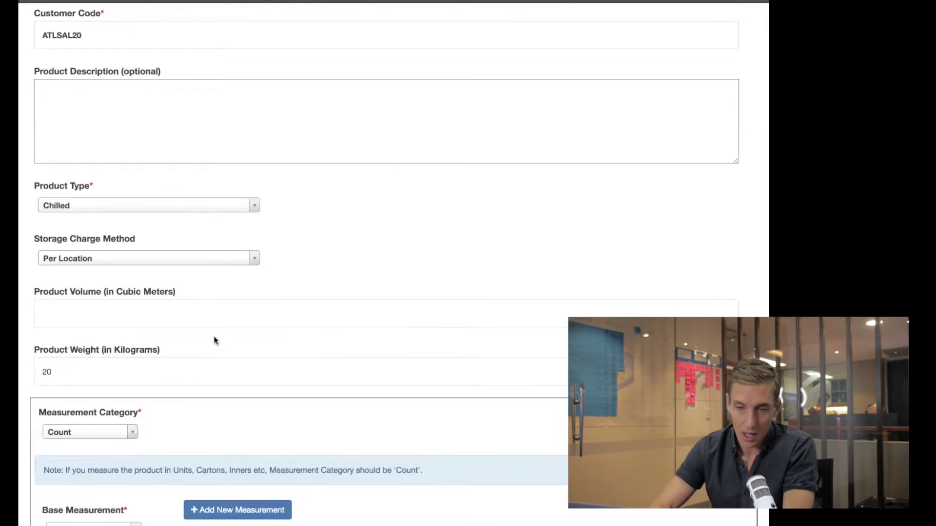
scroll(143, 324, down, 2)
click(98, 287)
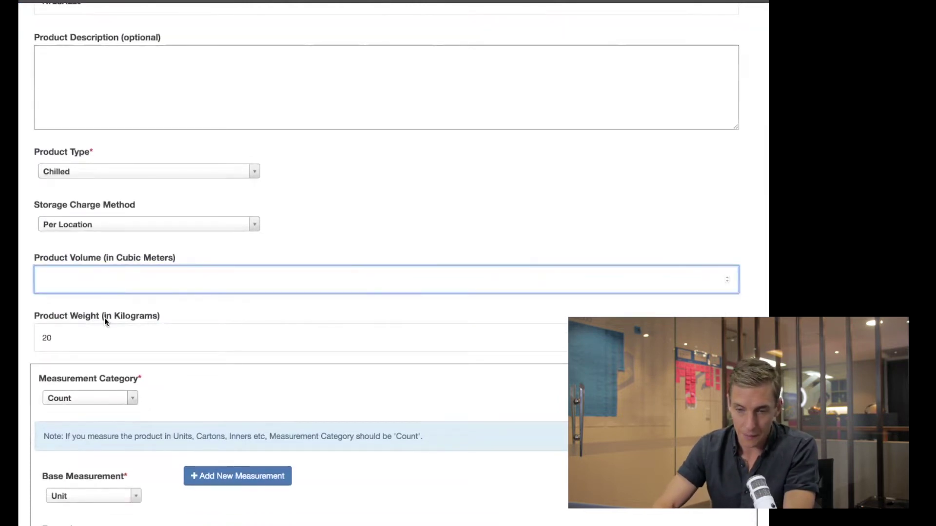
Set the product's base measurement to Carton within the Count measurement category.
scroll(105, 320, down, 5)
scroll(105, 322, down, 1)
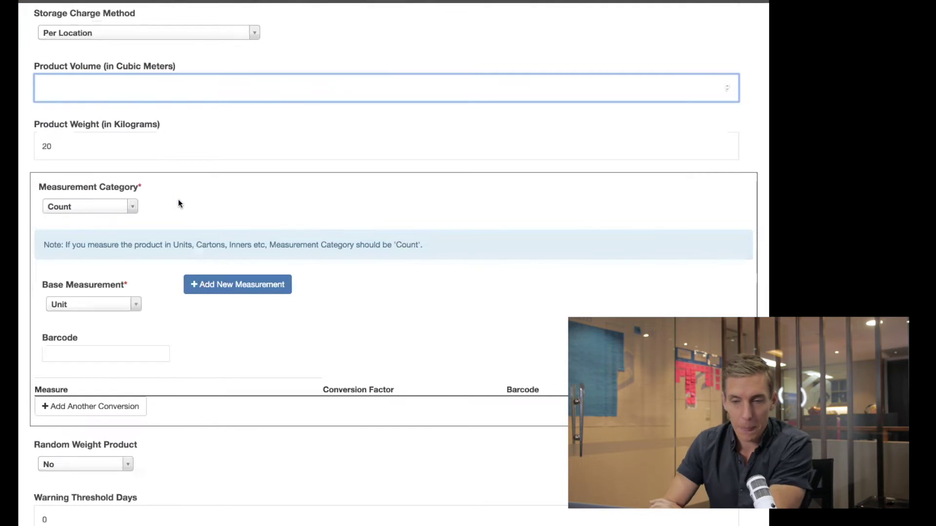
click(165, 197)
scroll(152, 306, down, 2)
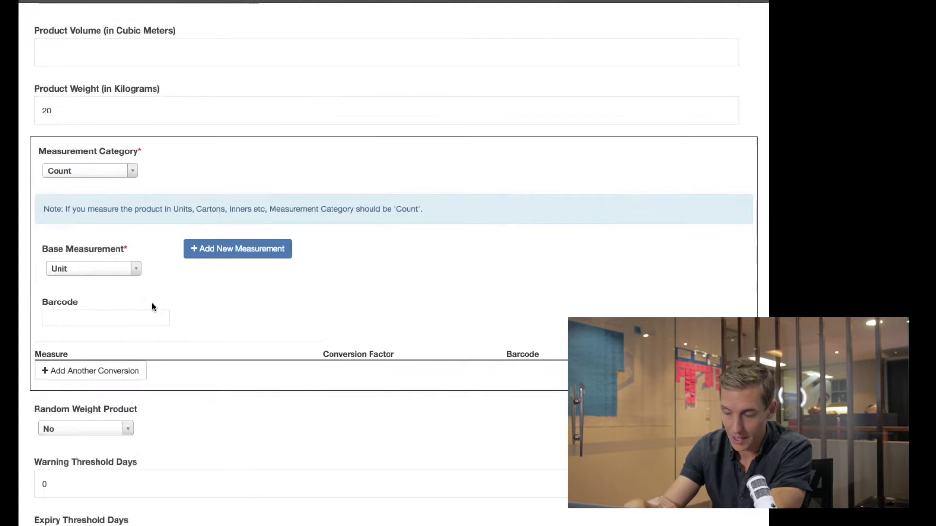
click(127, 269)
click(85, 326)
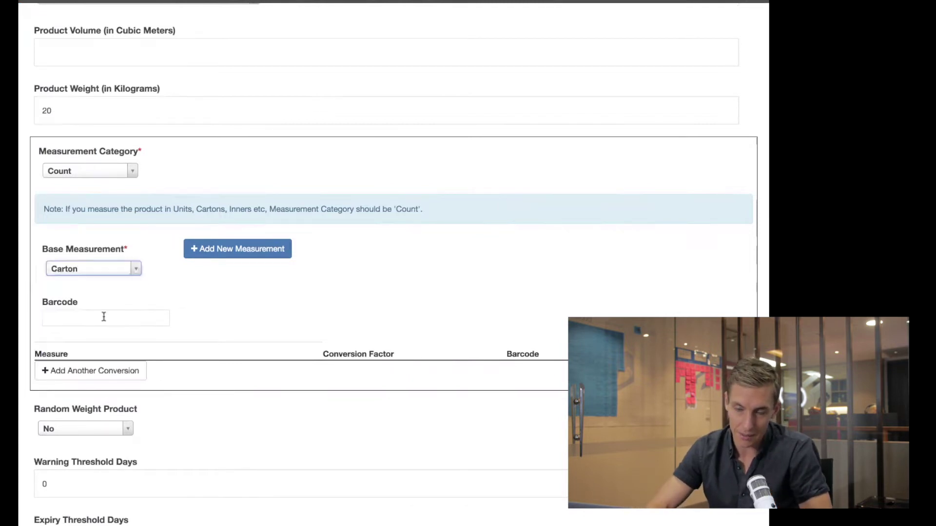
Switch the base measurement back to Unit and add a Carton-to-Unit conversion row.
click(132, 274)
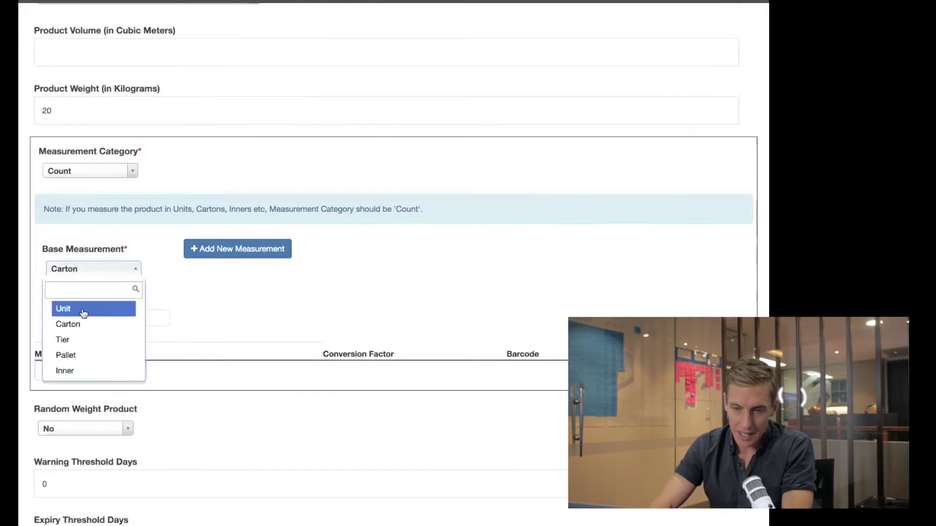
click(83, 311)
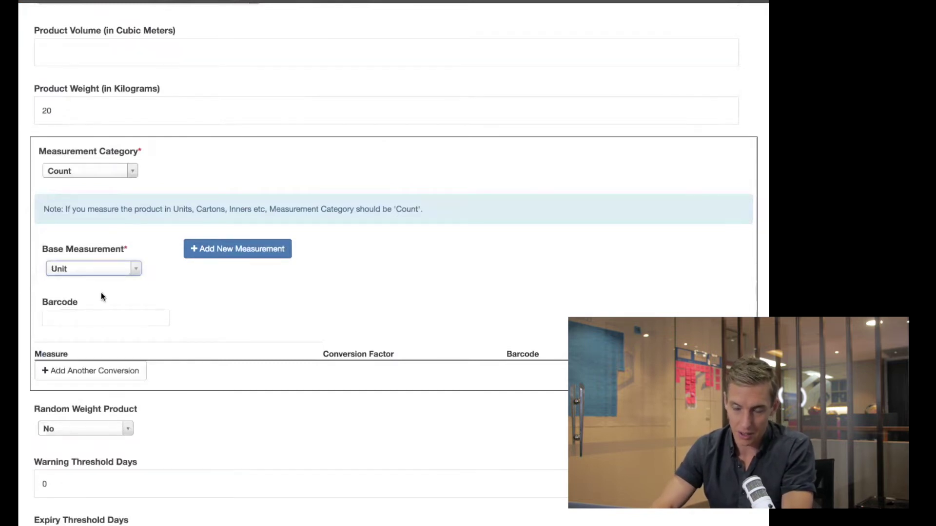
scroll(101, 293, down, 1)
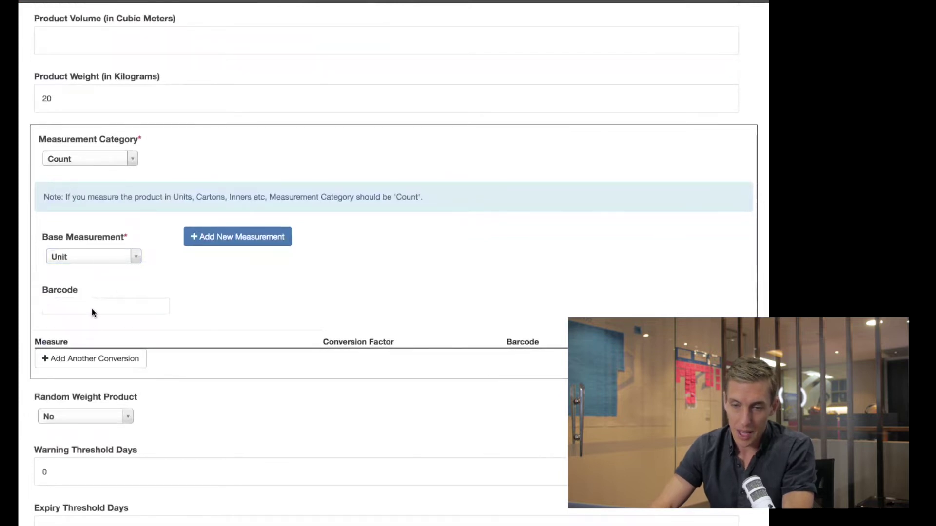
click(97, 364)
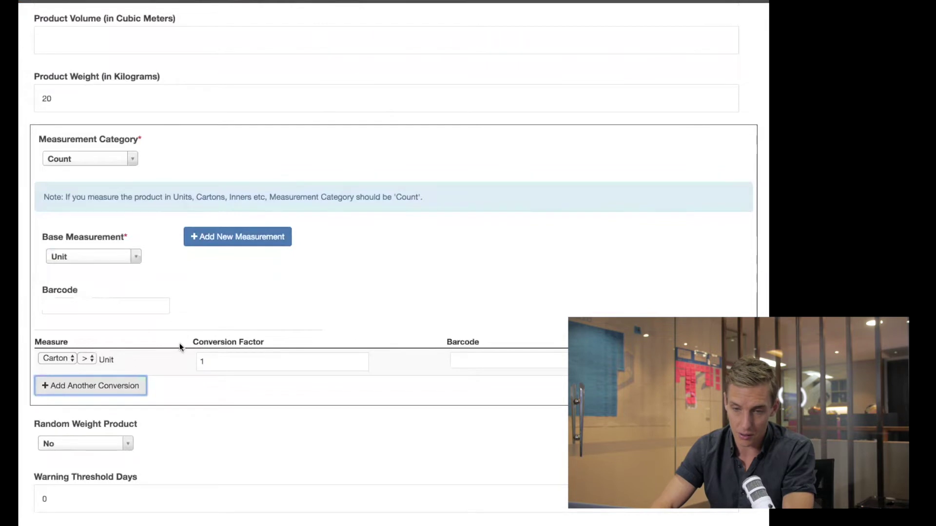
click(204, 323)
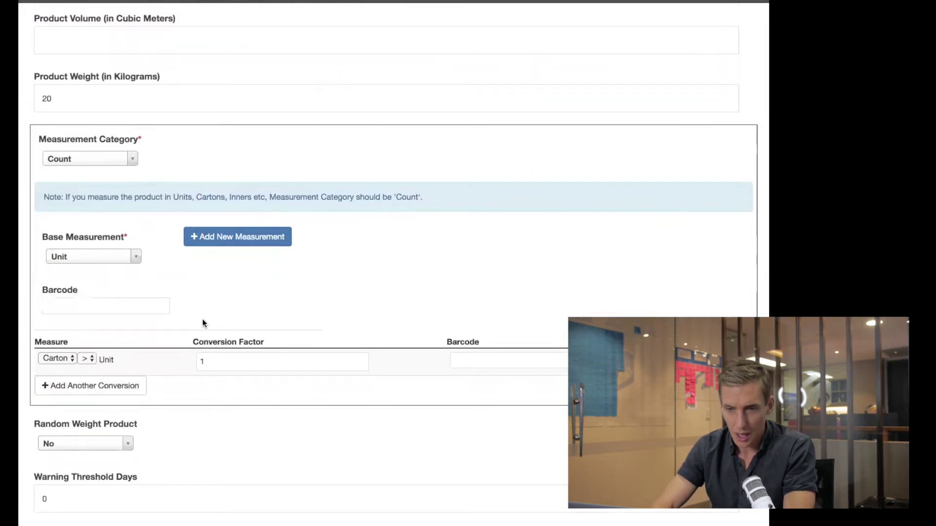
scroll(203, 323, down, 1)
Change the base measurement from Unit to Carton and add a new conversion row.
click(131, 241)
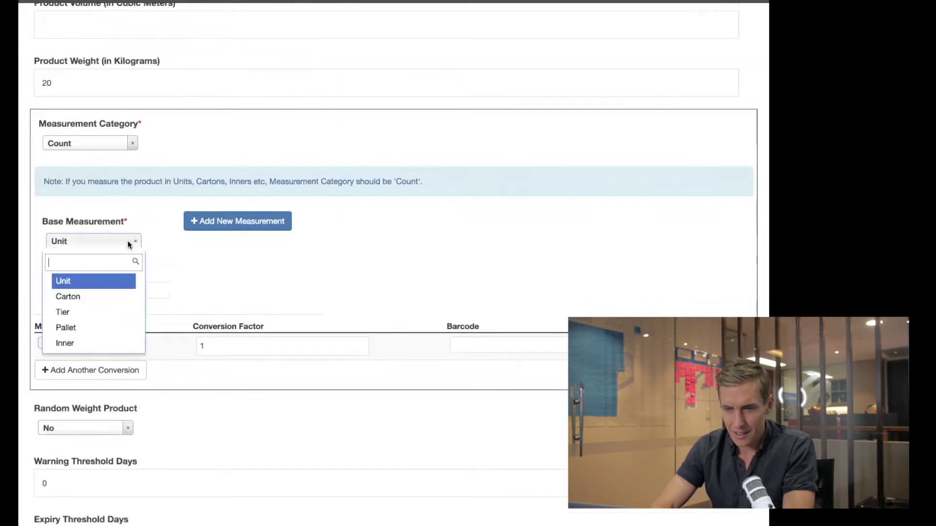
click(77, 299)
click(100, 341)
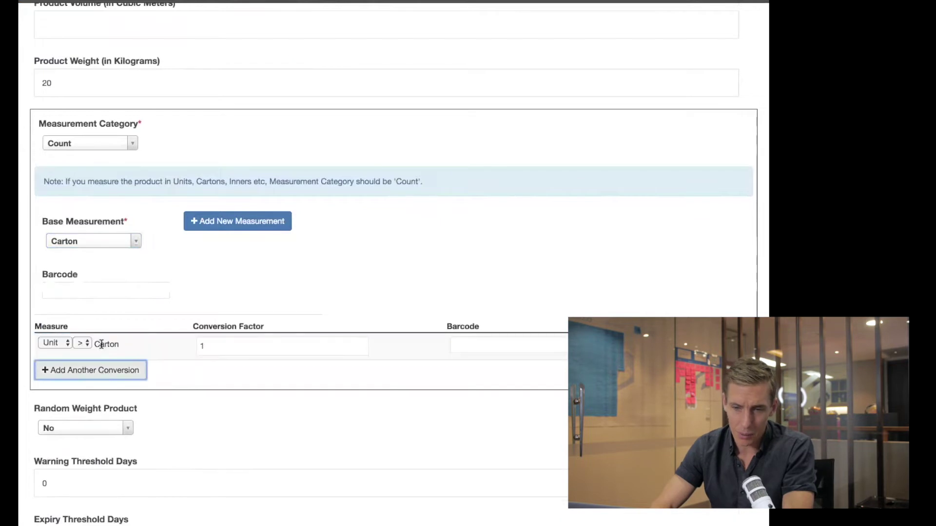
Define the conversion as Pallet to Carton with a conversion factor of 64.
click(49, 343)
click(48, 364)
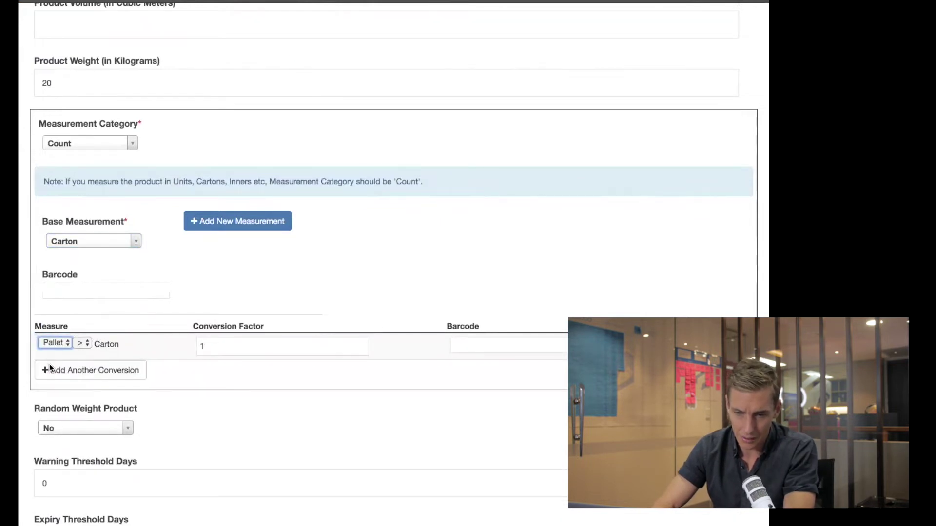
scroll(159, 319, down, 1)
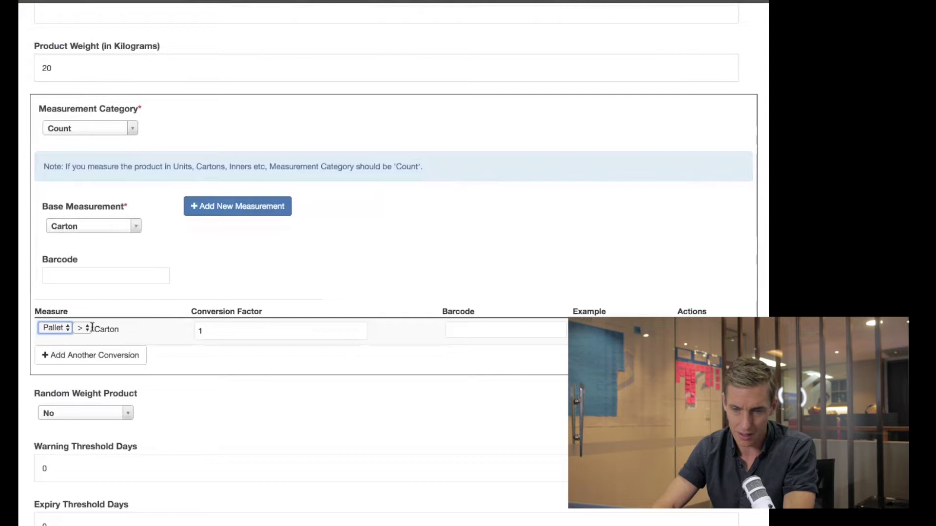
click(241, 333)
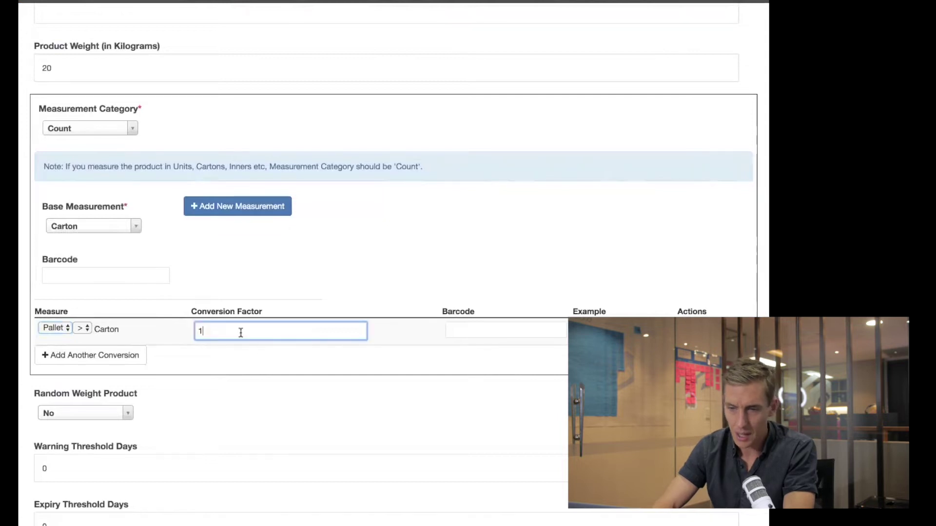
text(1)
key(BackSpace)
text(64)
click(416, 269)
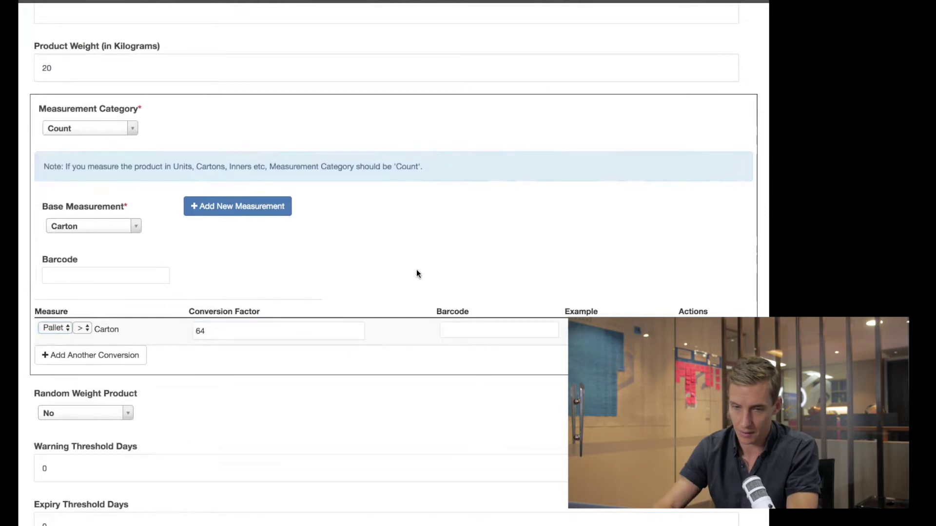
Add a second conversion from Tier to Carton with a conversion factor of 8.
click(119, 355)
click(55, 356)
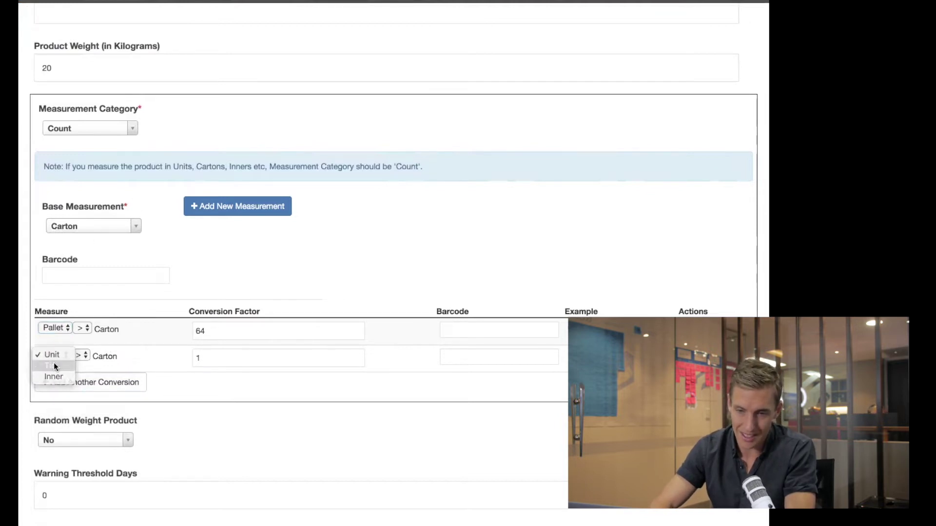
click(54, 365)
click(204, 359)
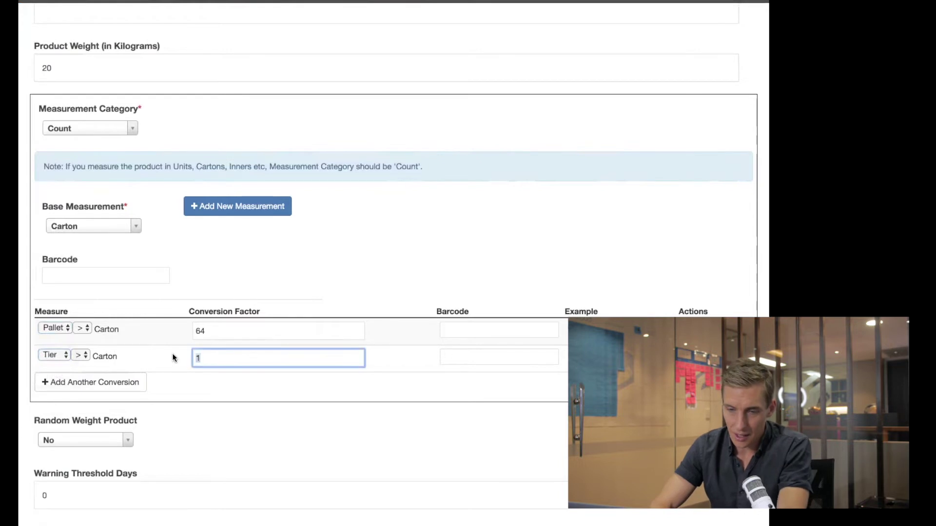
text(8)
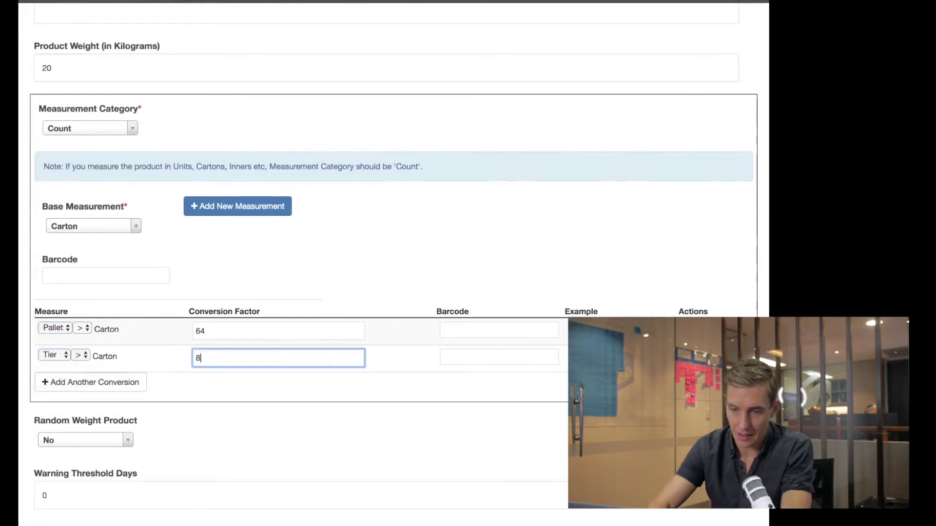
click(382, 234)
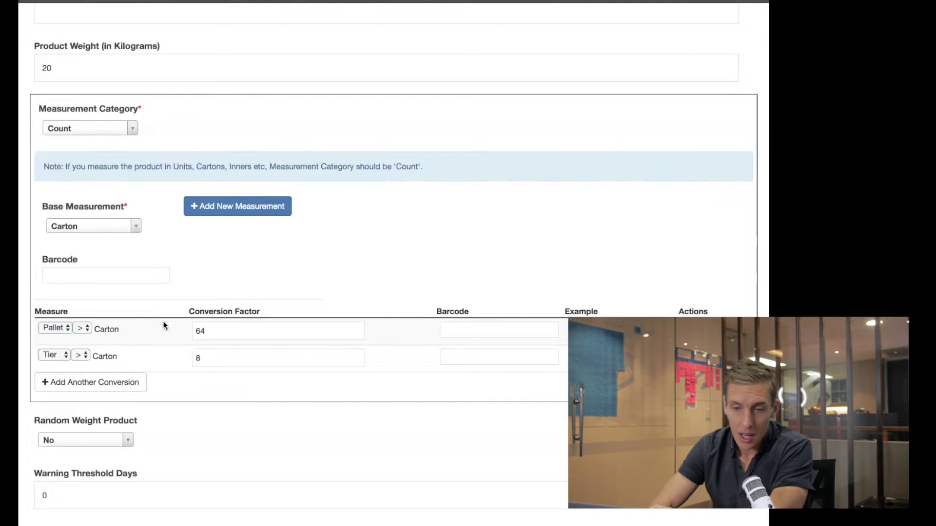
Examine the barcode fields for the carton, pallet and tier measures and the available base measurement options.
click(77, 276)
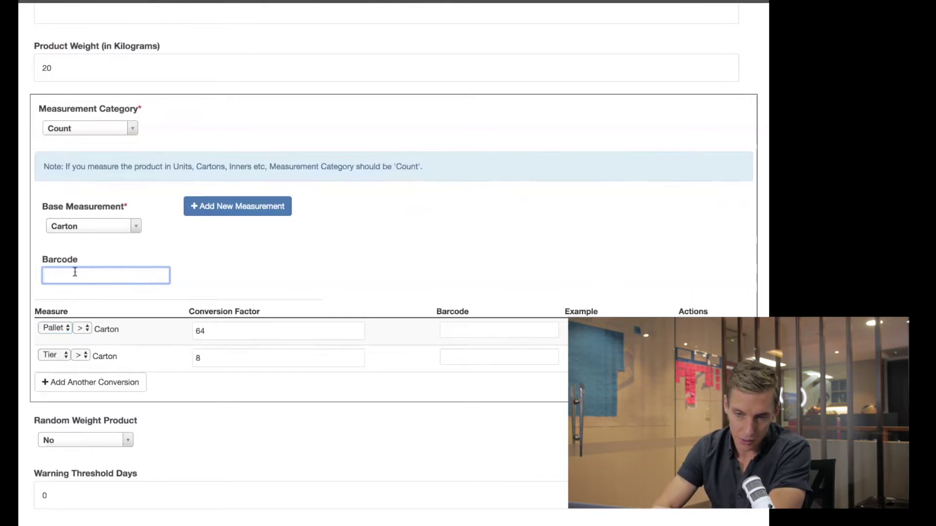
click(462, 325)
click(462, 356)
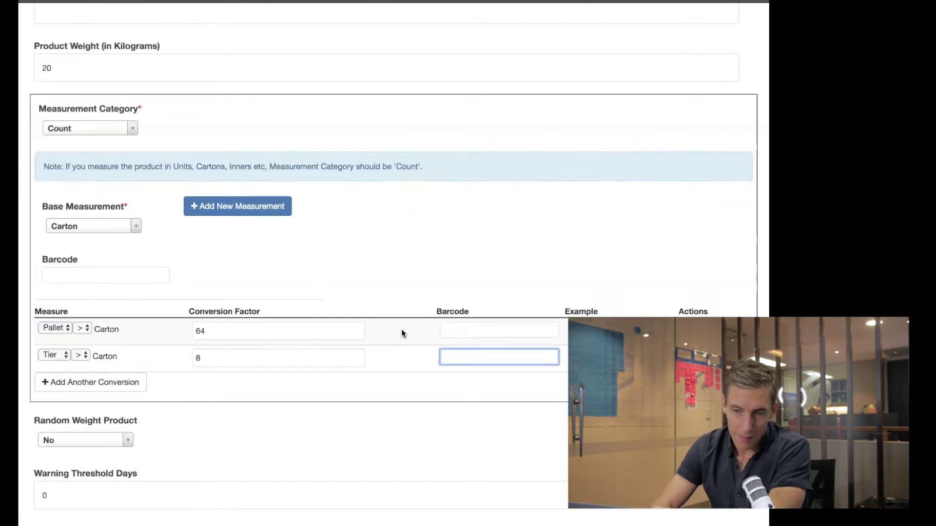
click(113, 230)
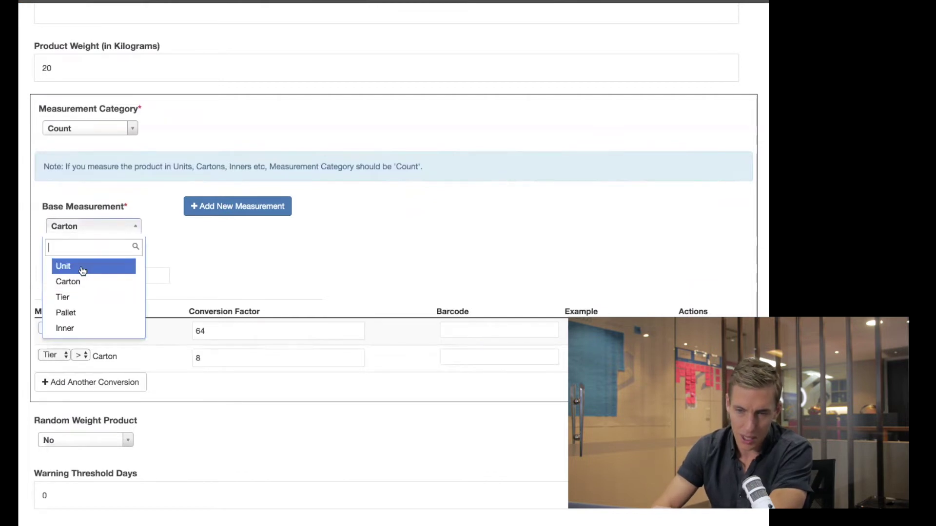
click(267, 252)
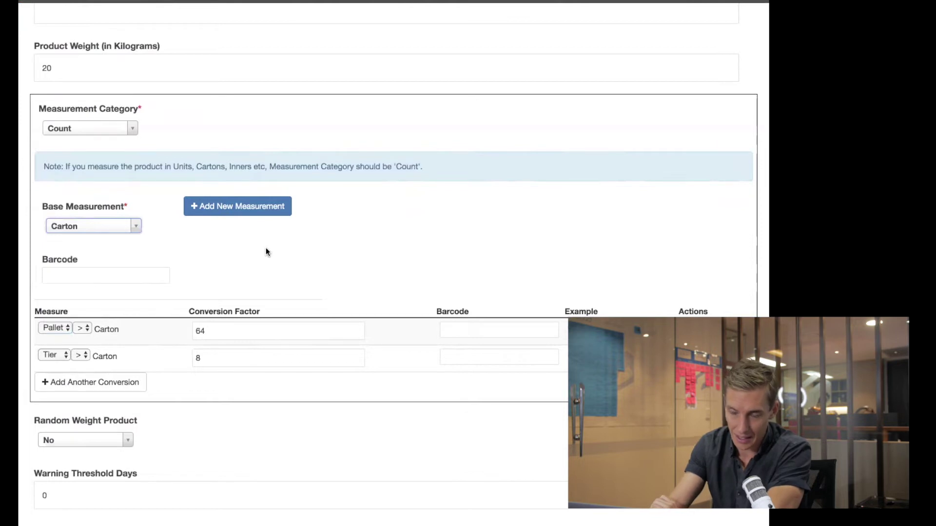
click(473, 330)
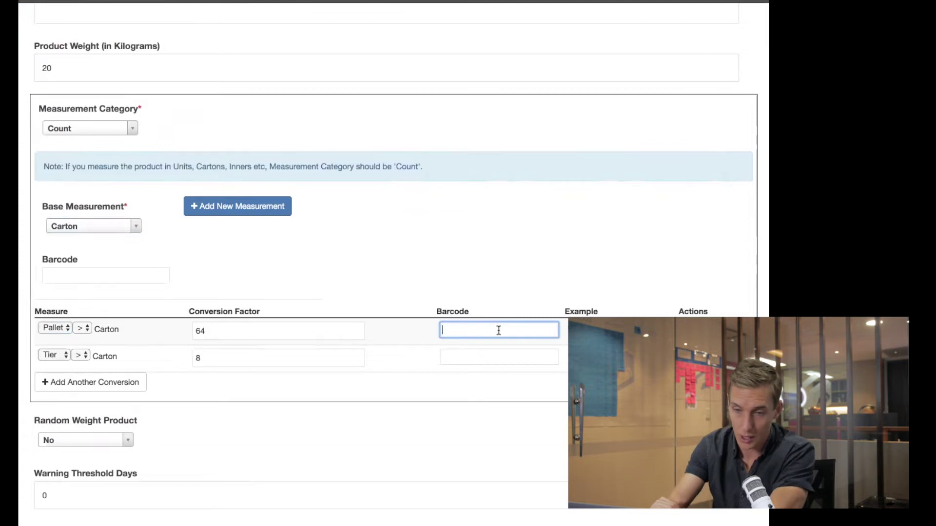
click(432, 269)
Try setting Random Weight Product to Yes, and return it to No.
scroll(432, 269, down, 3)
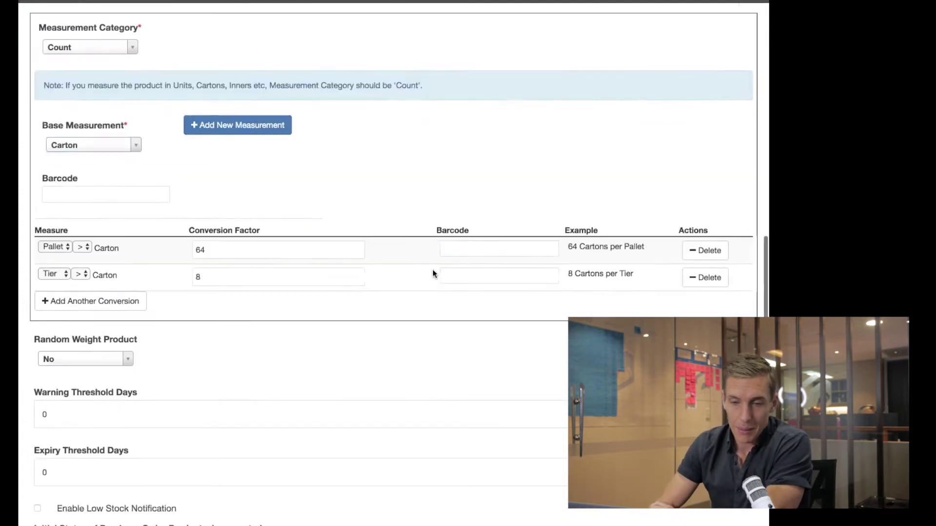
scroll(432, 271, down, 5)
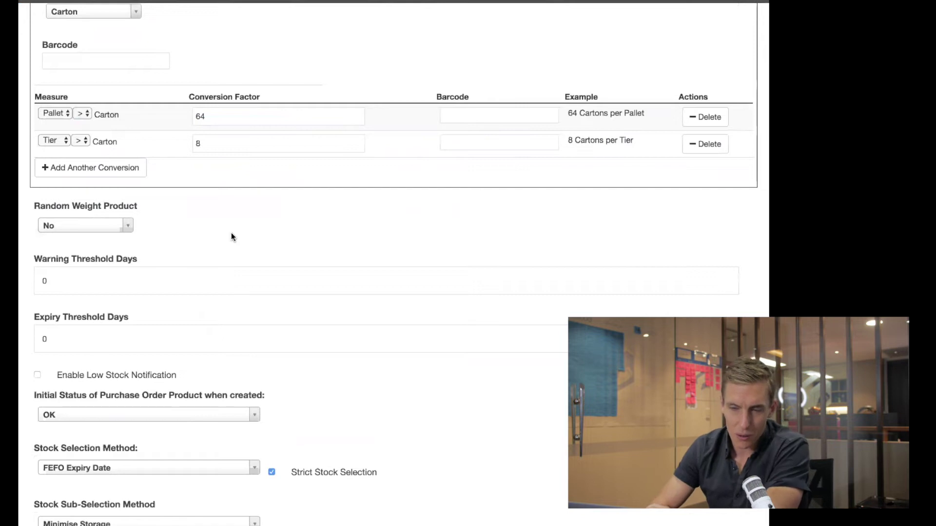
click(115, 230)
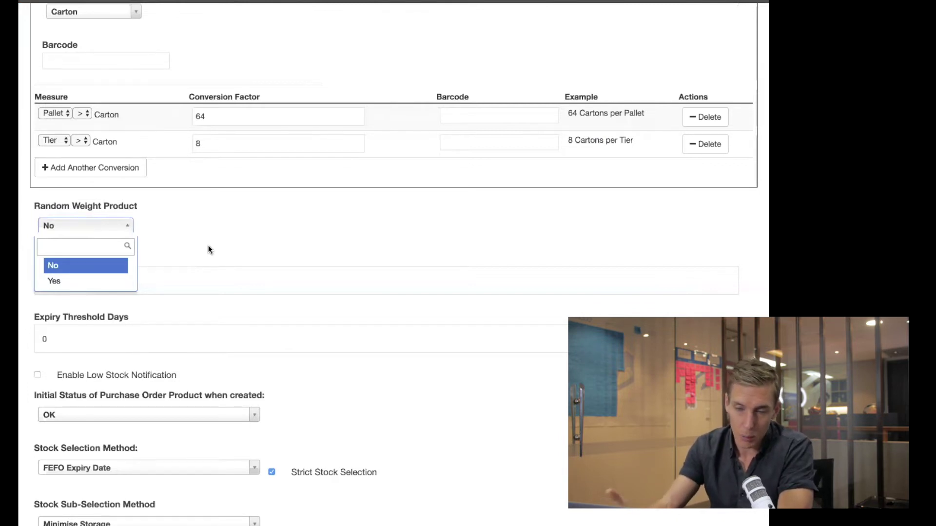
click(61, 281)
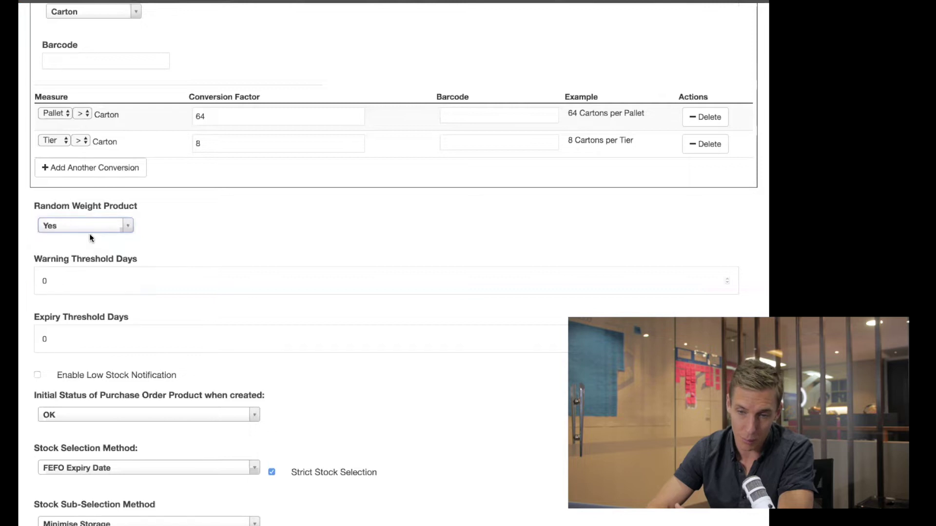
click(85, 227)
click(69, 266)
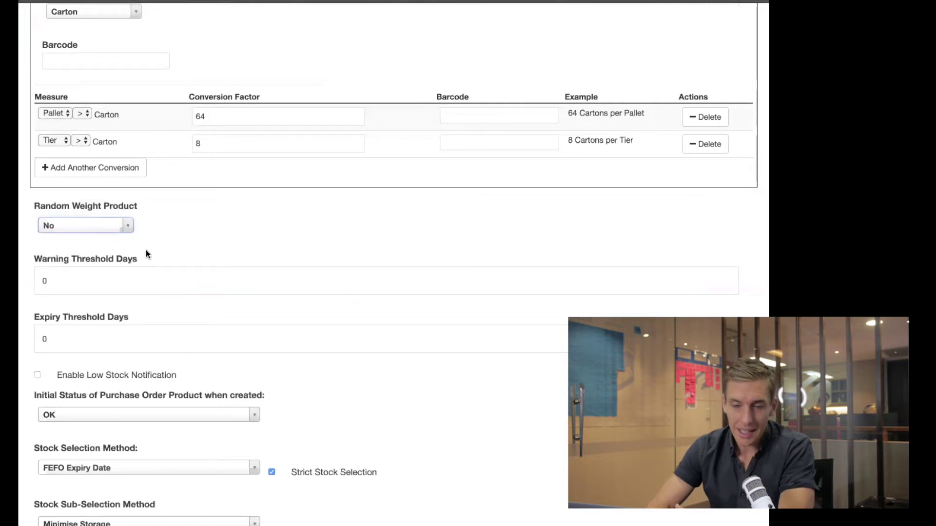
Set the expiry threshold to 5 days and the warning threshold to 20 days.
scroll(145, 250, down, 2)
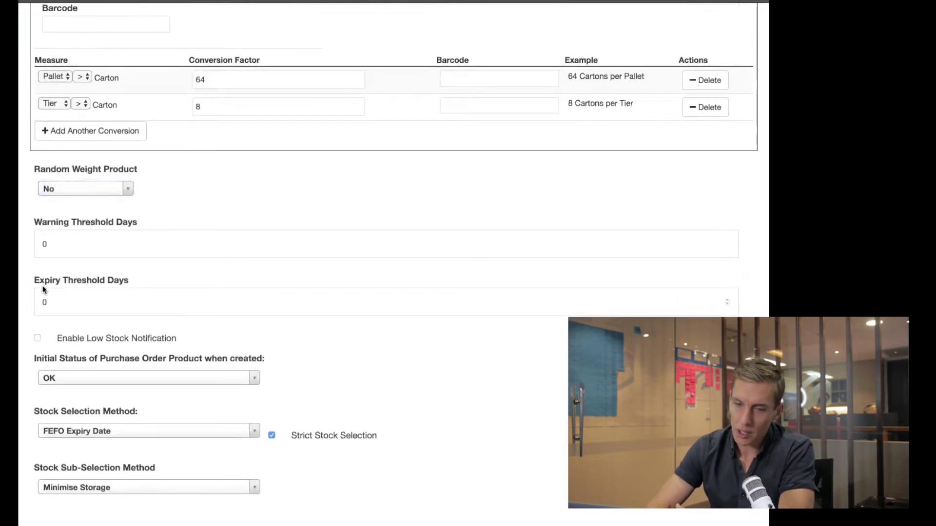
scroll(136, 273, down, 1)
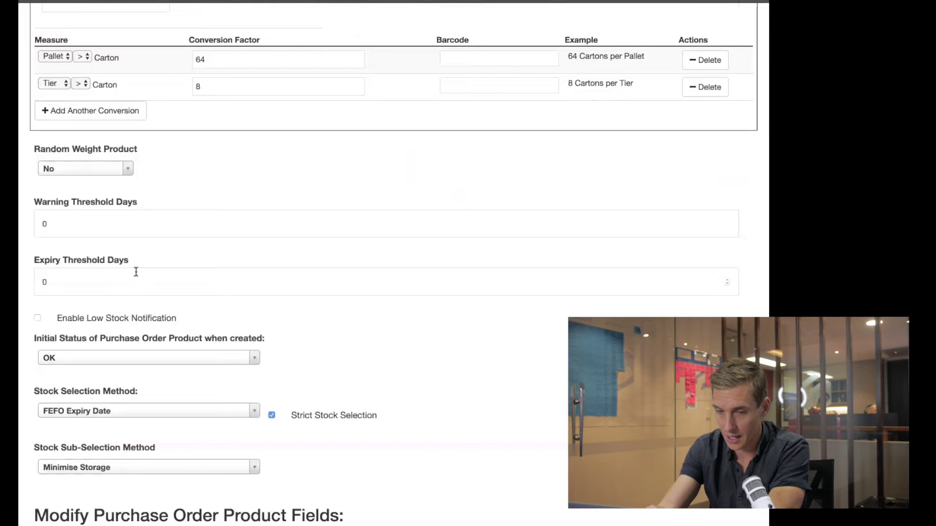
click(103, 273)
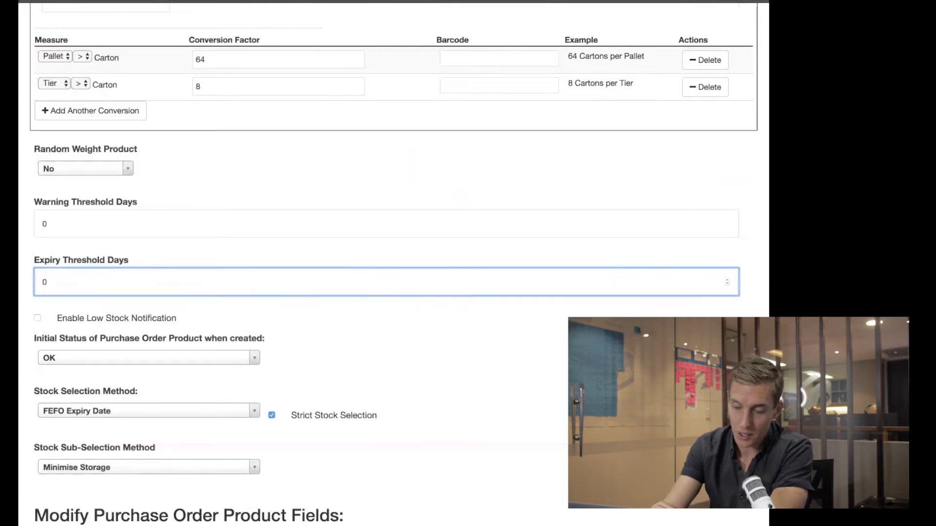
text(5)
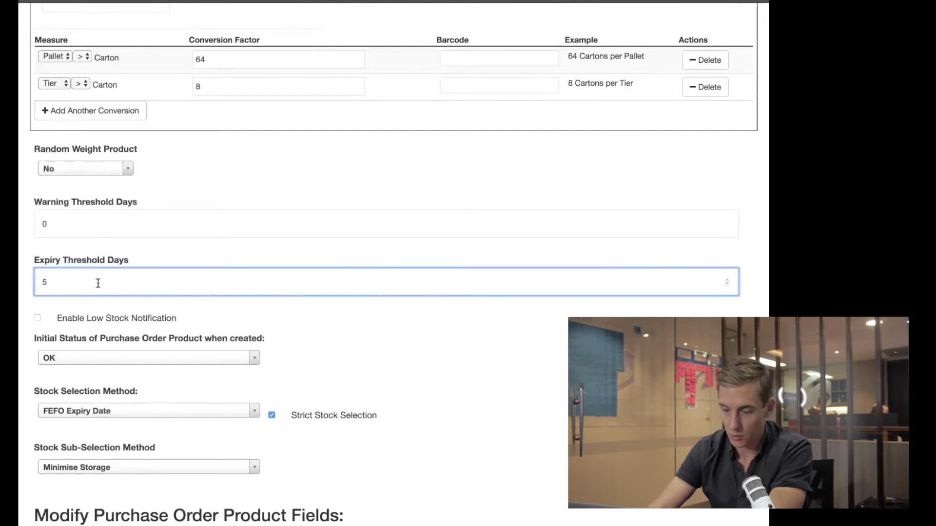
click(76, 213)
click(58, 222)
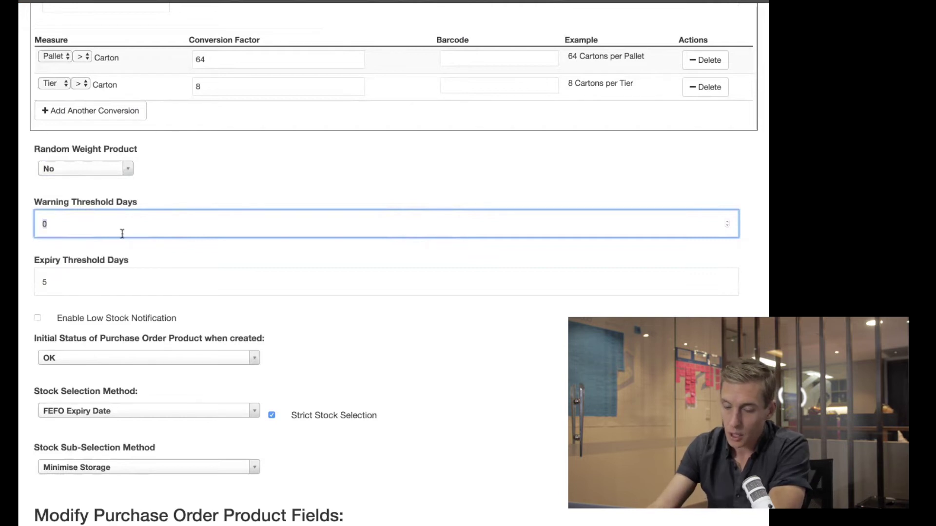
text(20)
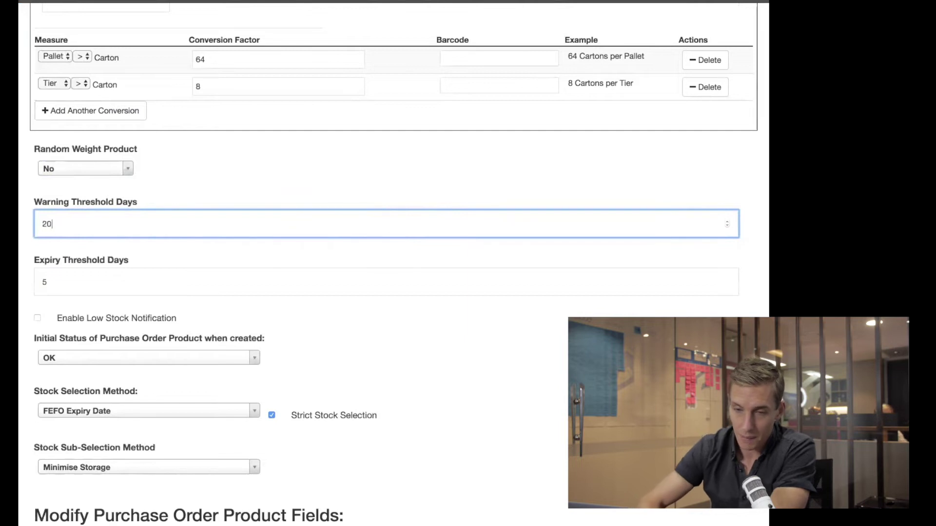
click(203, 172)
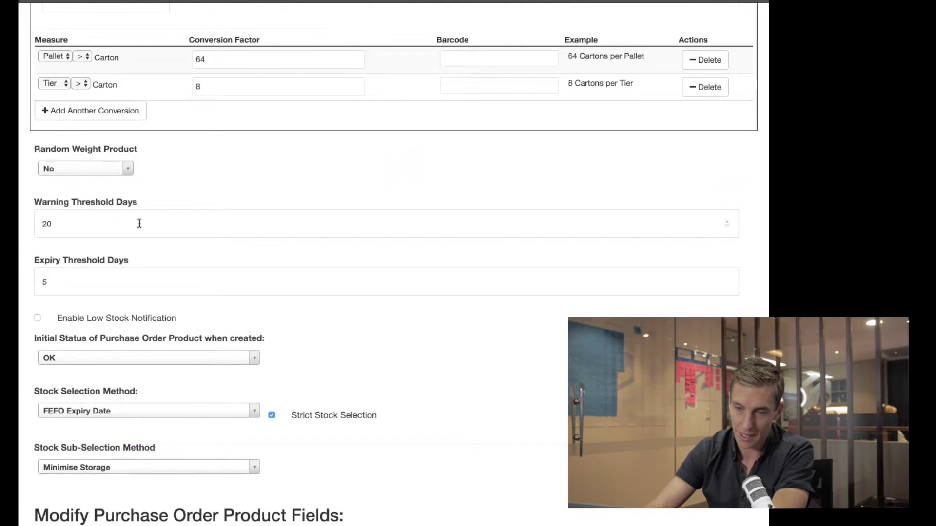
Review the new product's entries from the customer details down to the warning and expiry thresholds.
scroll(139, 223, up, 1)
scroll(139, 223, up, 10)
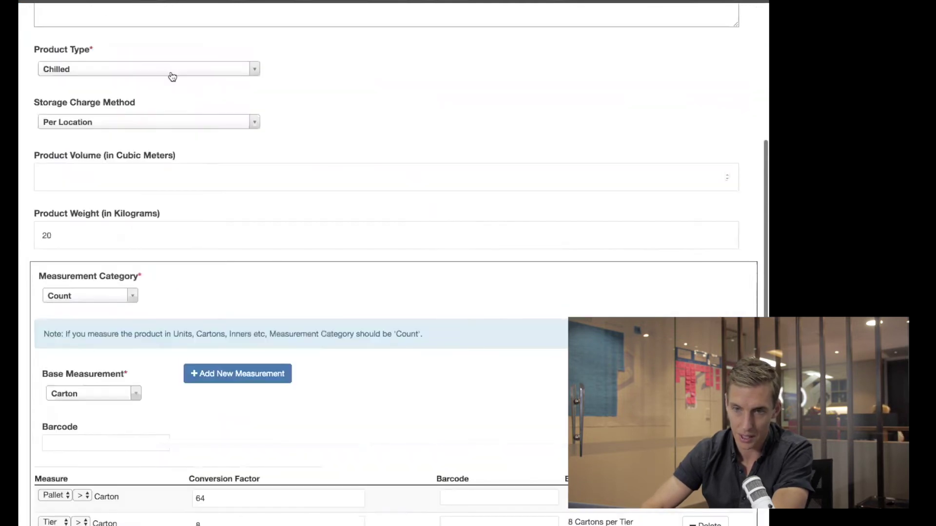
scroll(158, 118, up, 4)
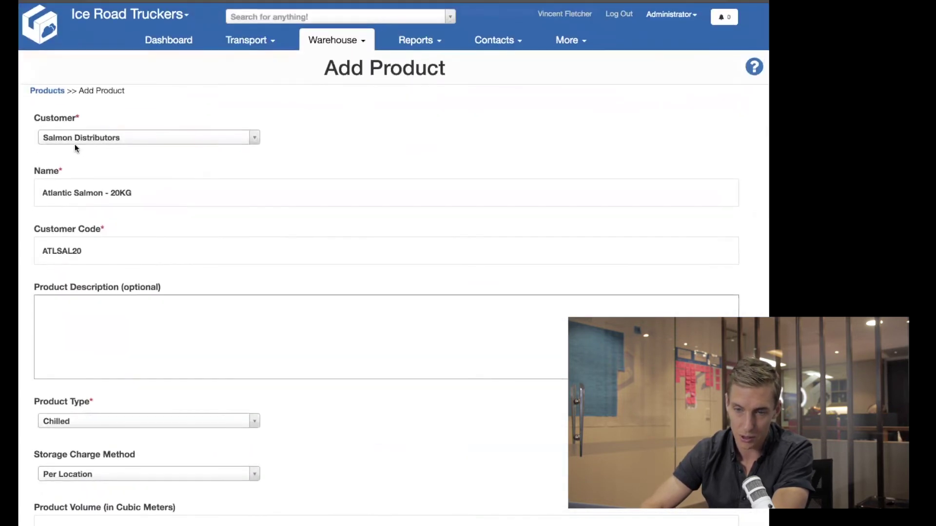
scroll(162, 163, down, 10)
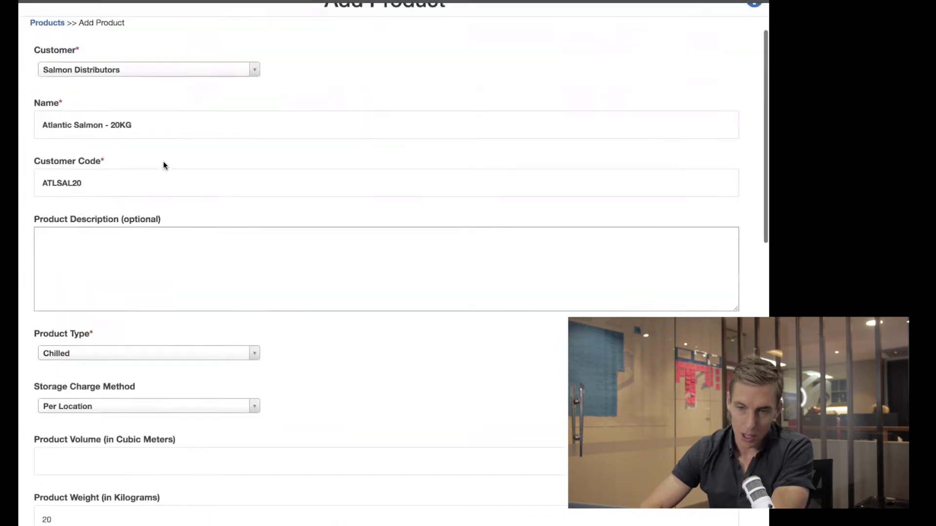
scroll(163, 162, down, 4)
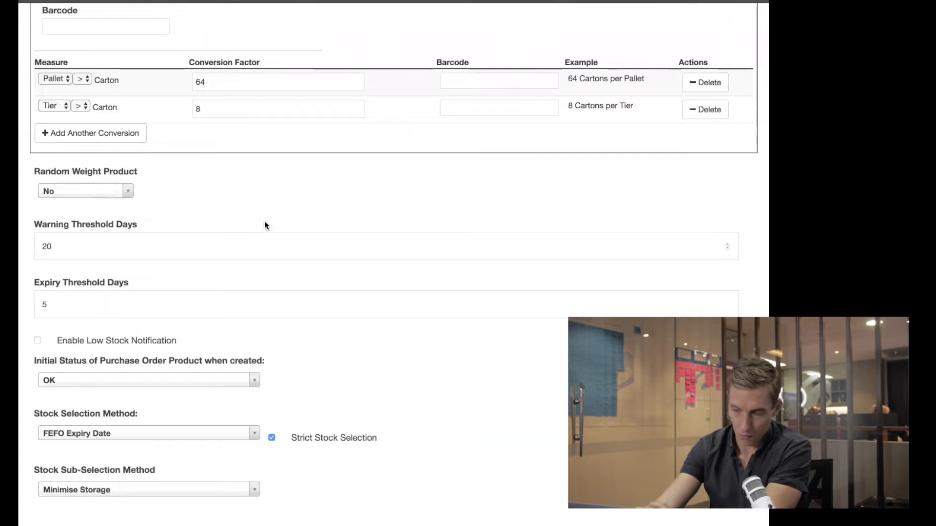
double_click(92, 247)
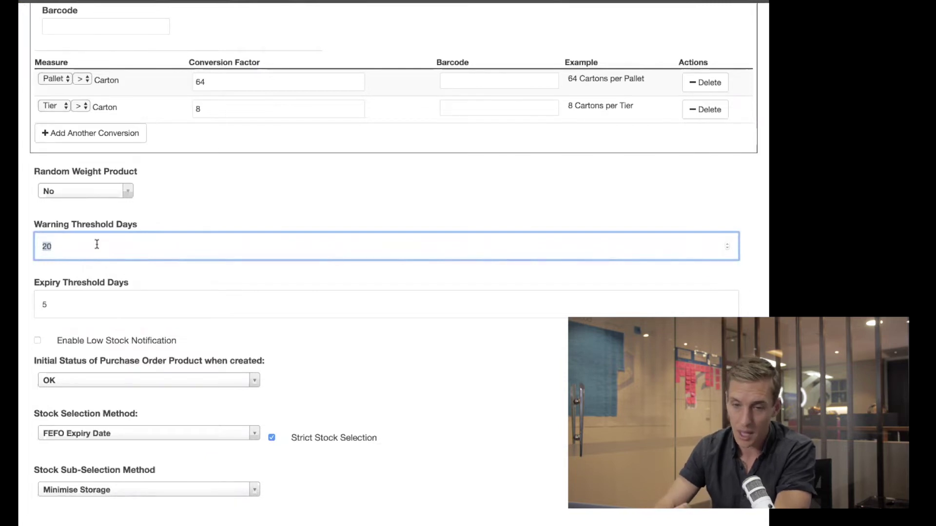
click(73, 302)
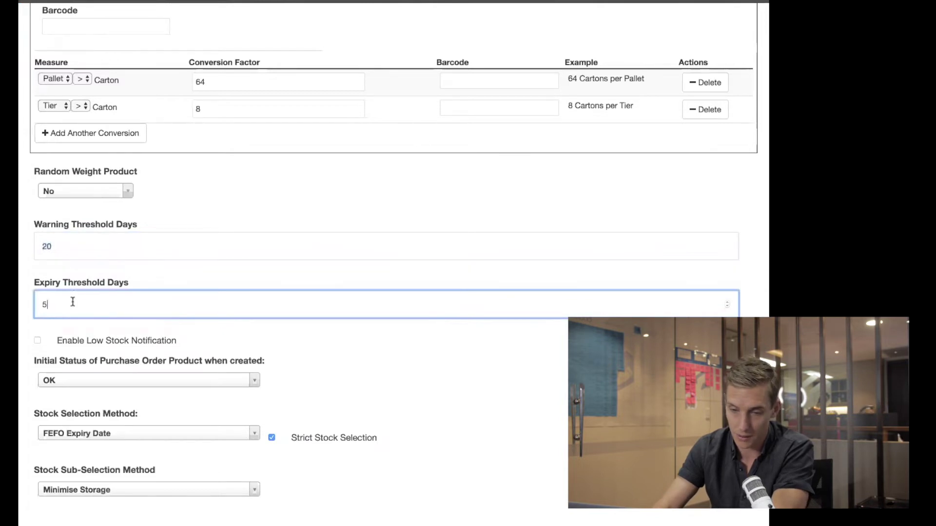
click(327, 329)
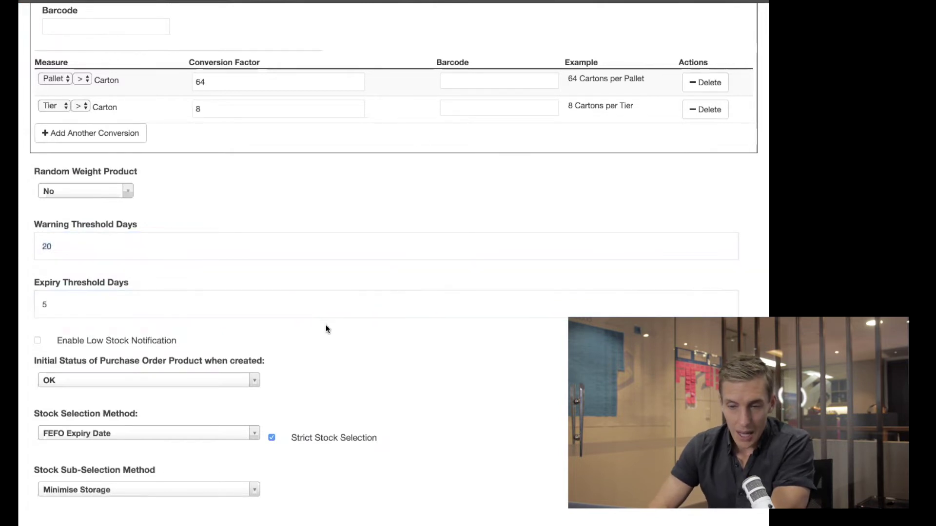
Try enabling low stock notification with a low stock threshold of 30, and turn the notification off again.
scroll(327, 329, down, 3)
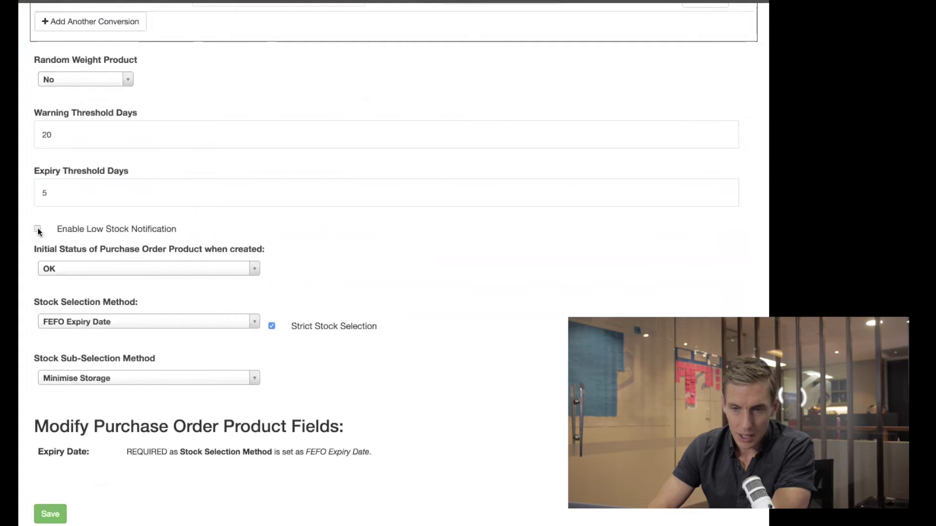
click(38, 229)
click(70, 267)
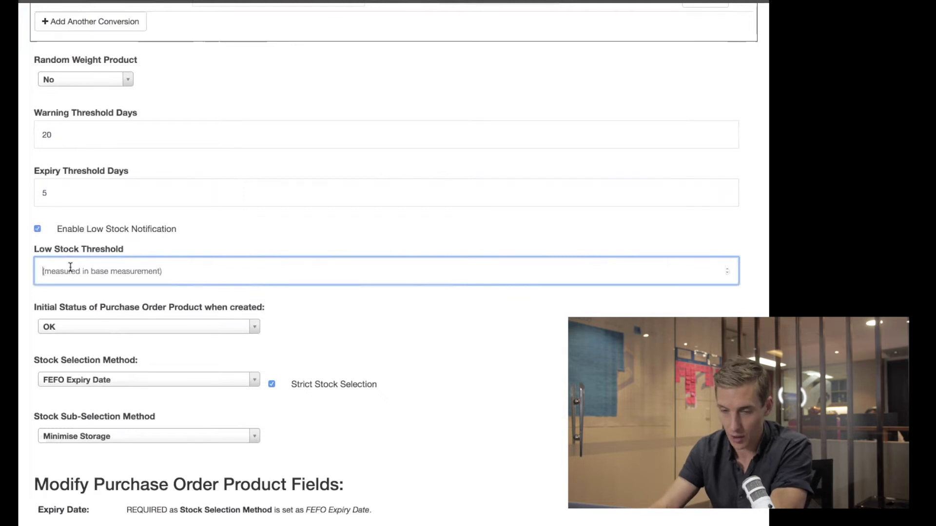
text(30)
click(189, 226)
click(74, 263)
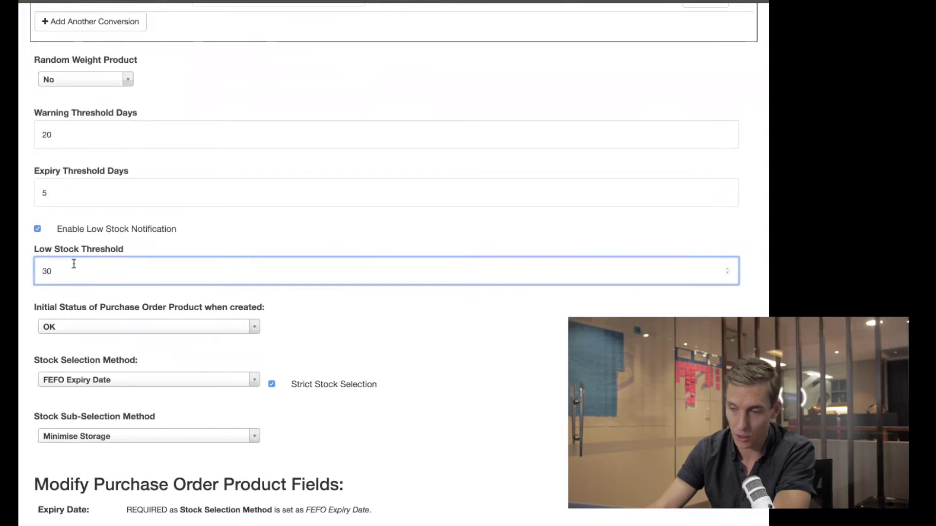
click(37, 228)
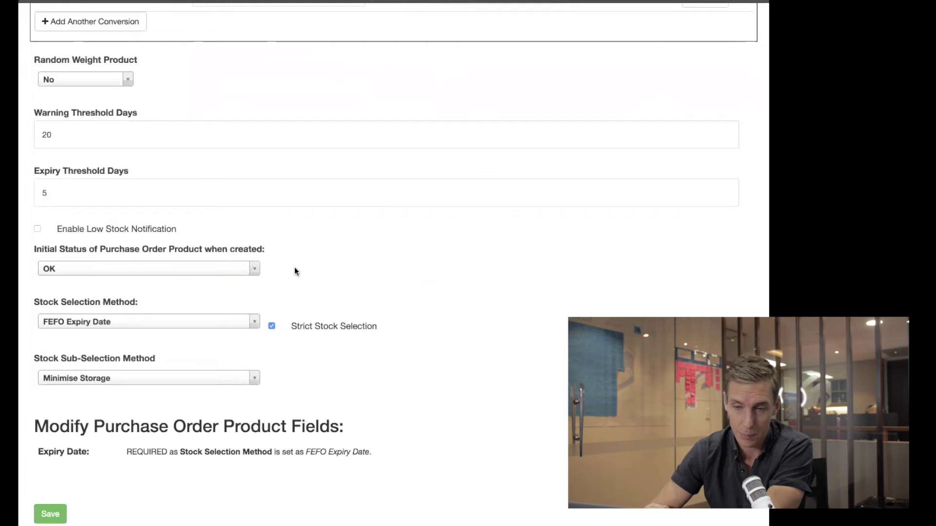
Examine the available initial statuses for the purchase order product, keeping OK selected.
right_click(301, 271)
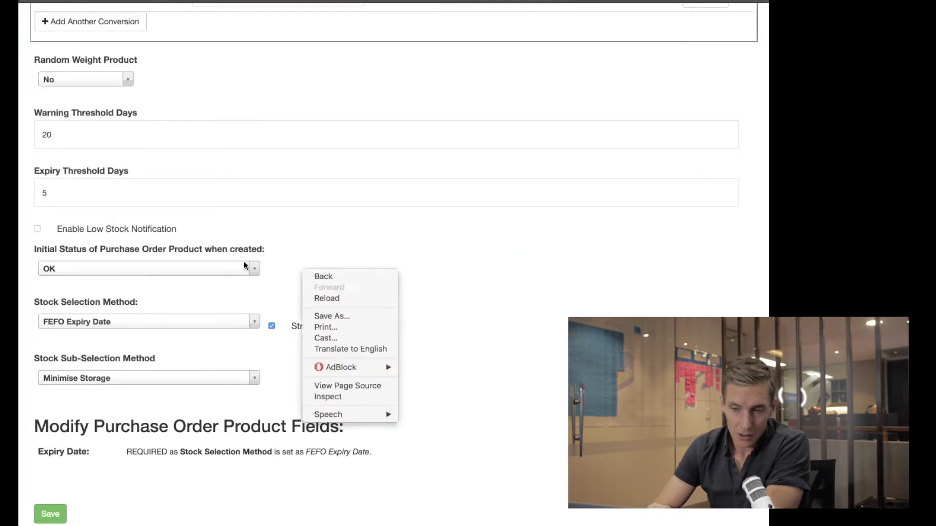
click(275, 267)
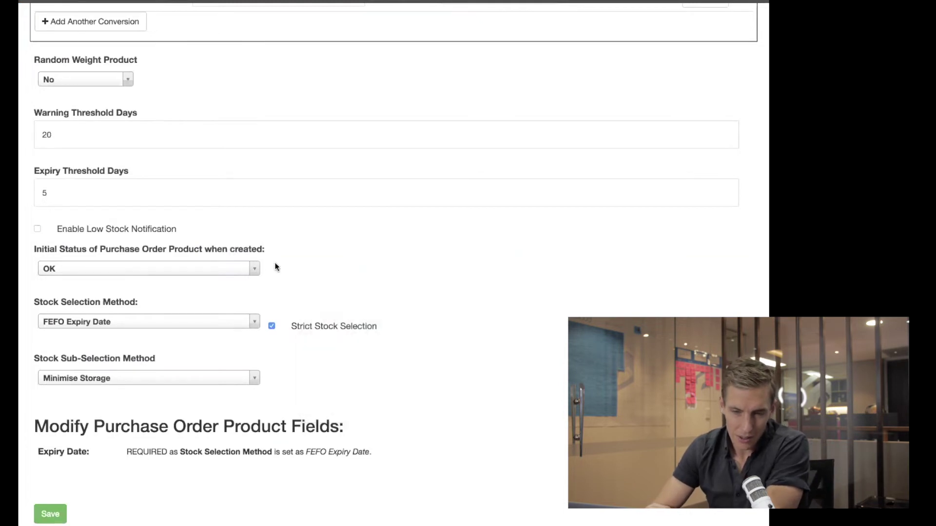
click(203, 272)
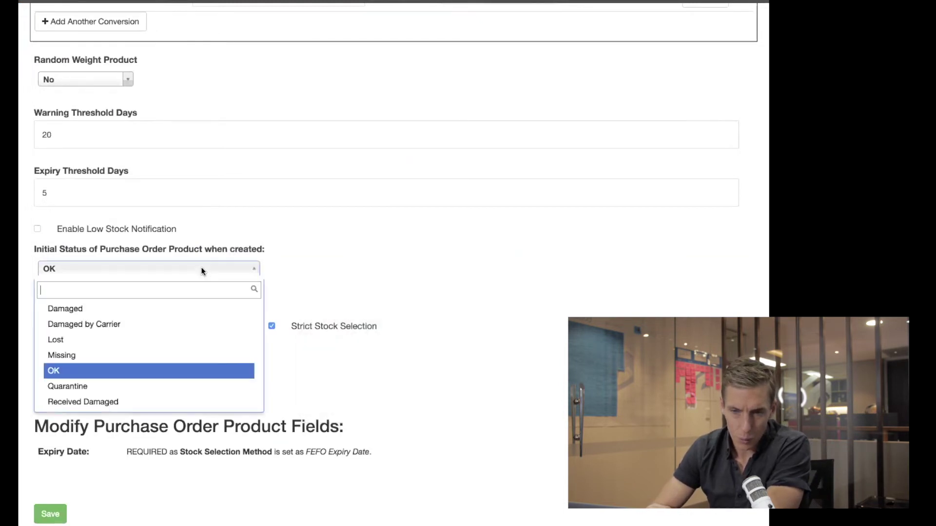
click(82, 376)
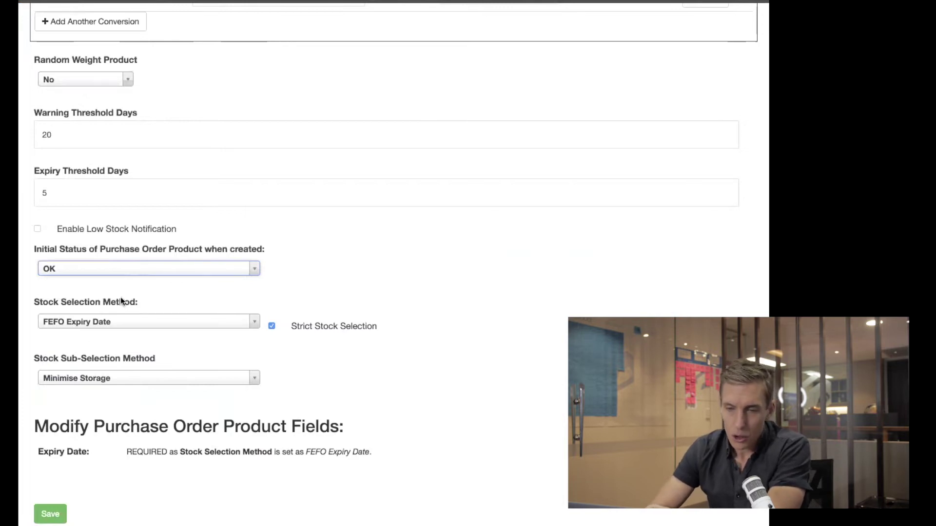
click(116, 272)
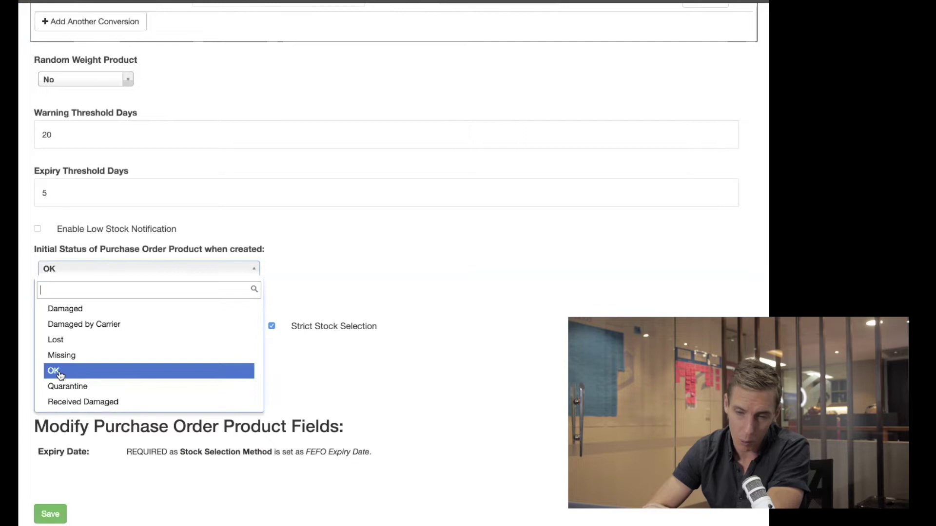
click(68, 374)
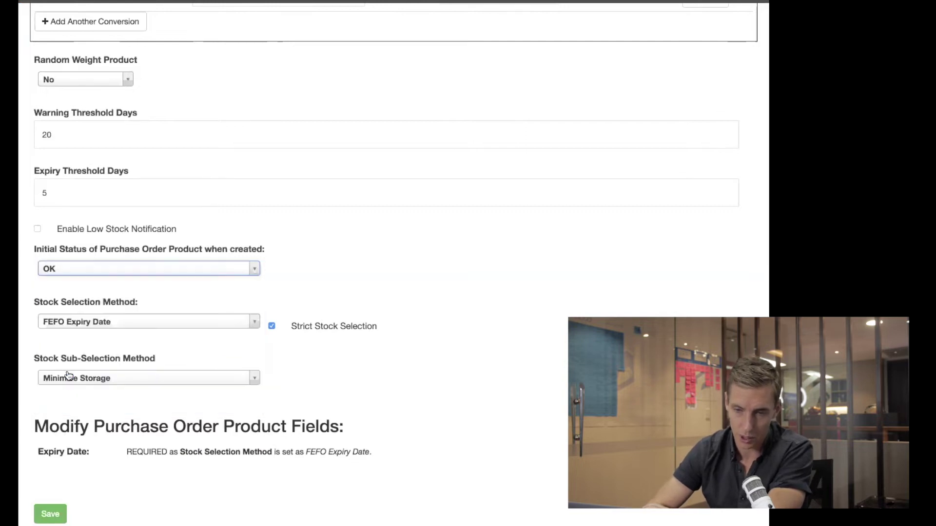
click(343, 277)
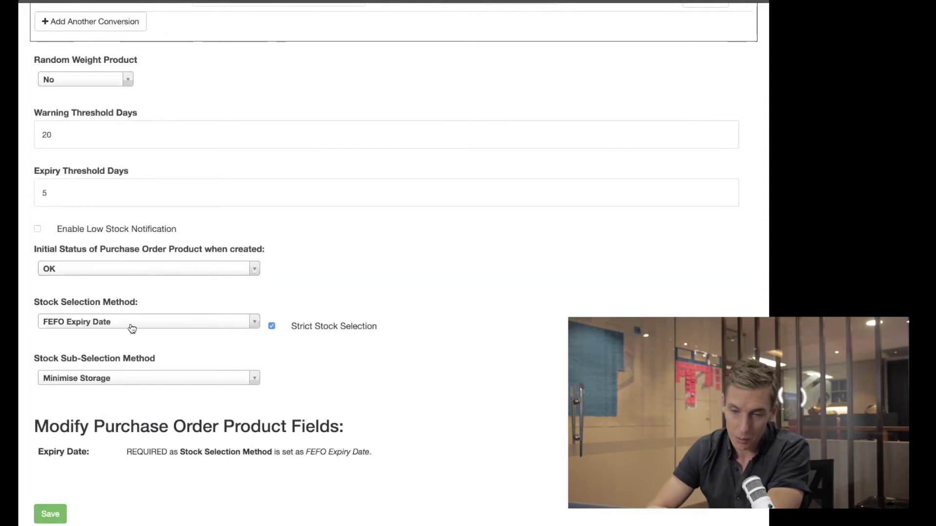
Examine the stock selection and sub-selection method options, keeping FEFO Expiry Date and Minimise Storage.
click(97, 326)
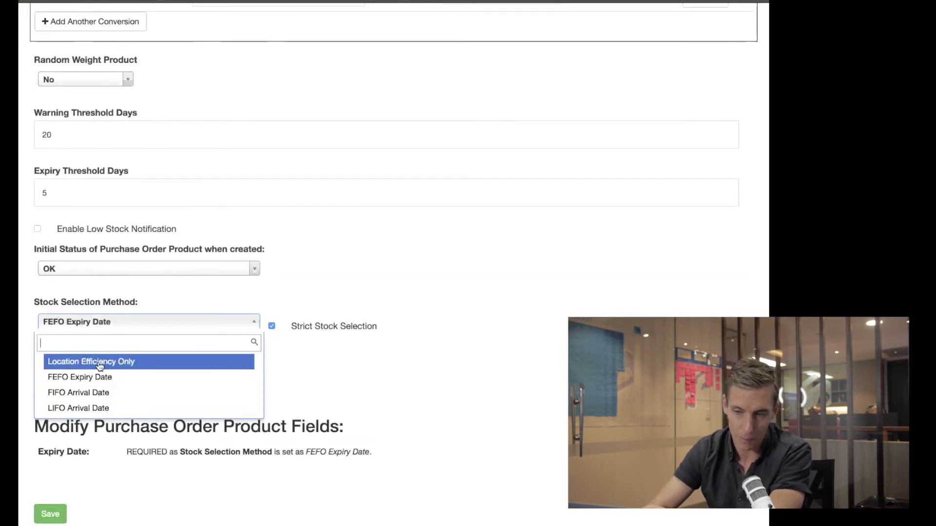
click(337, 359)
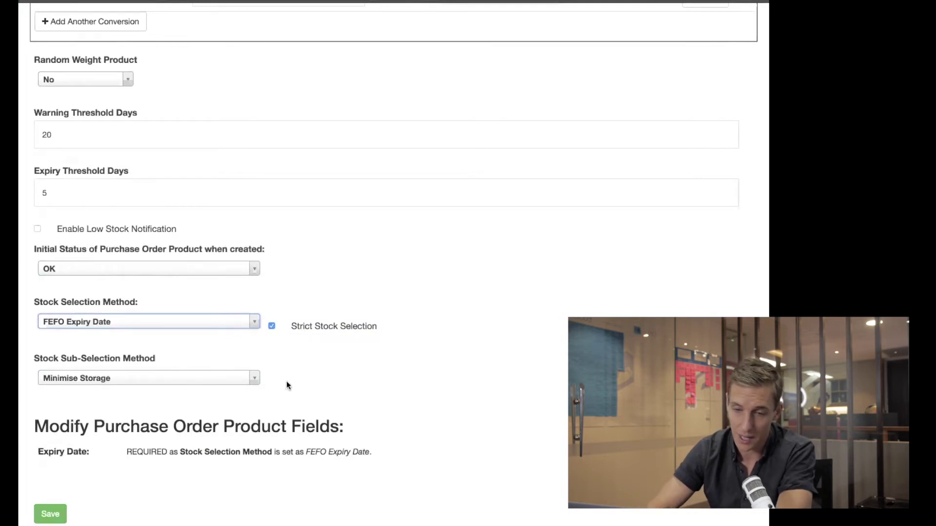
click(229, 381)
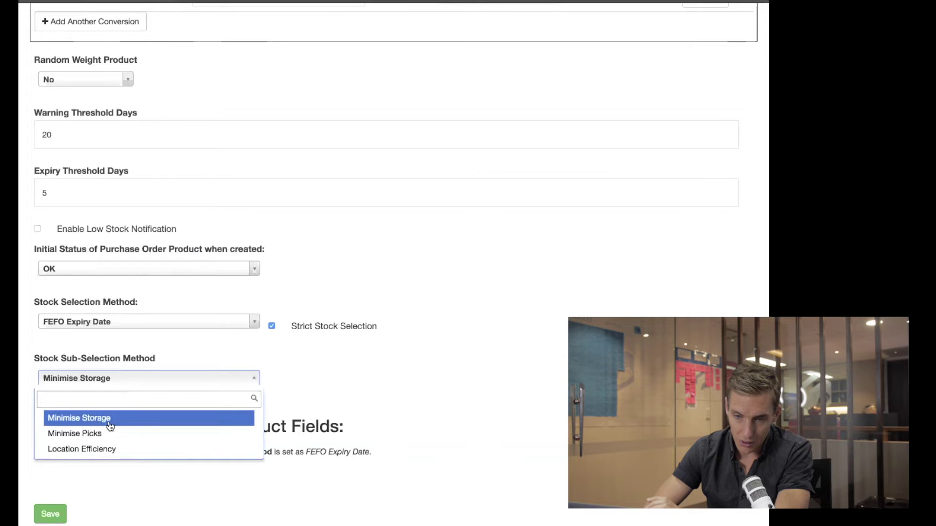
click(140, 417)
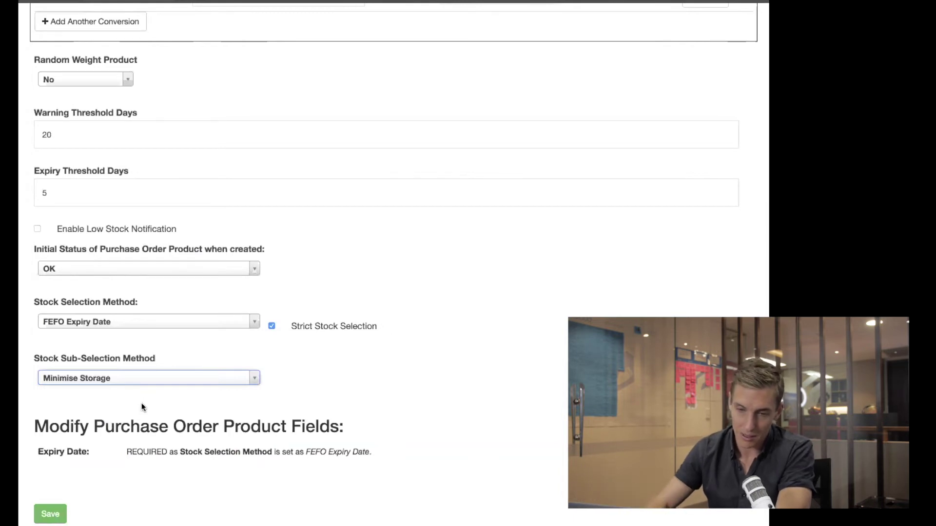
Try the Minimise Picks stock sub-selection method, and return it to Minimise Storage.
click(114, 376)
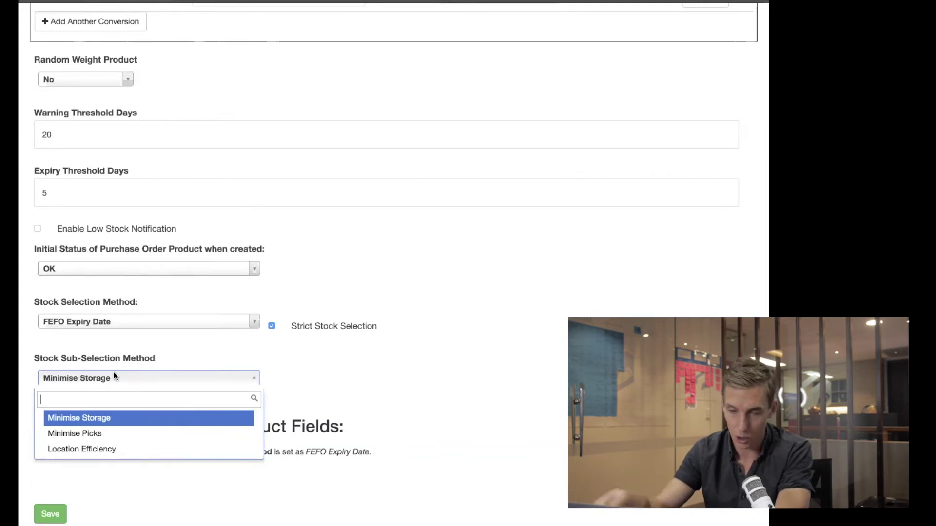
click(102, 434)
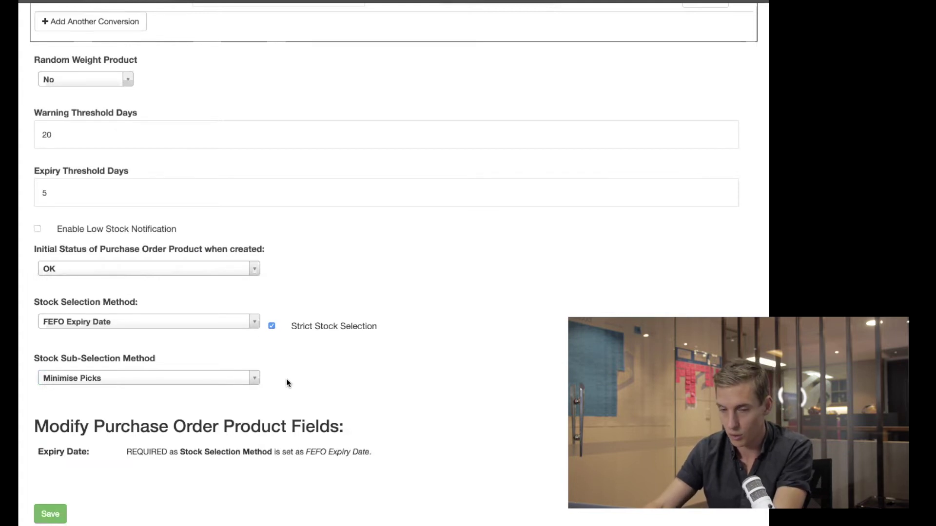
click(205, 383)
click(124, 417)
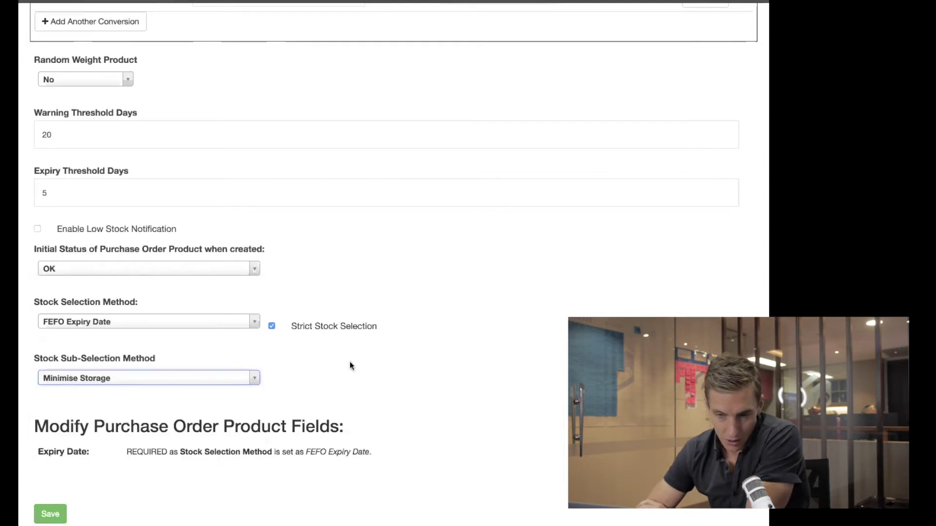
click(298, 361)
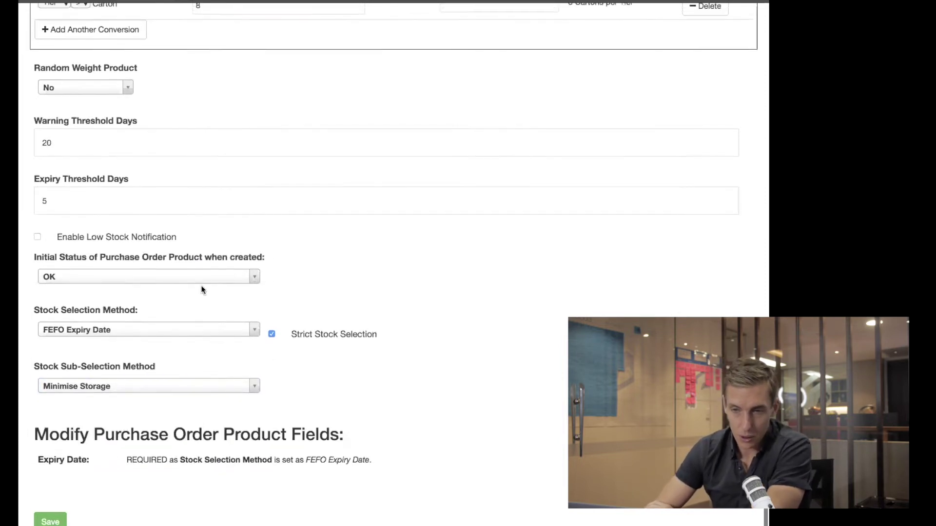
Save the Atlantic Salmon - 20KG product and review its product information and measurements.
click(51, 514)
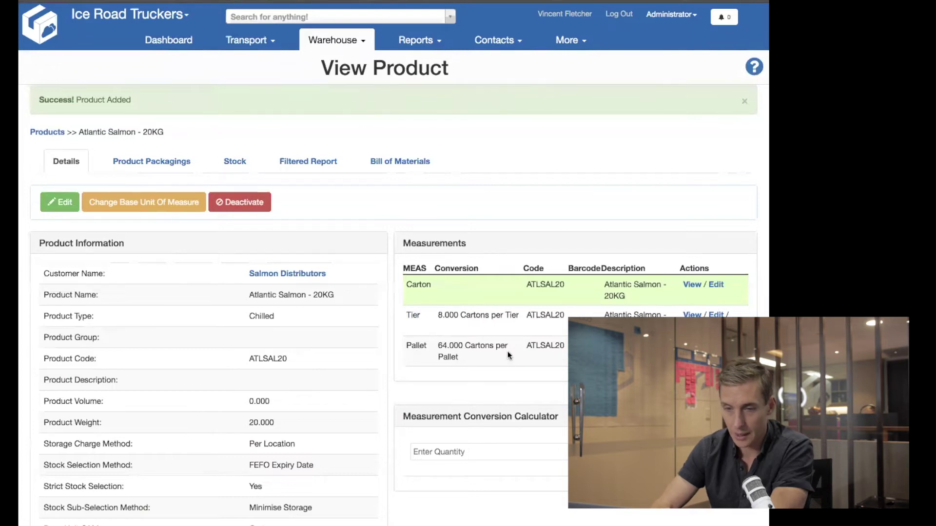
scroll(359, 329, down, 1)
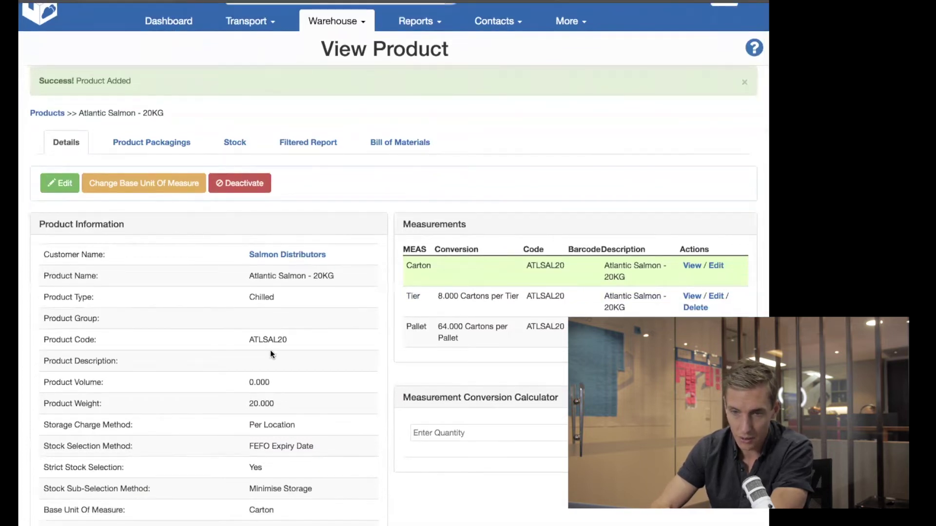
scroll(270, 351, down, 4)
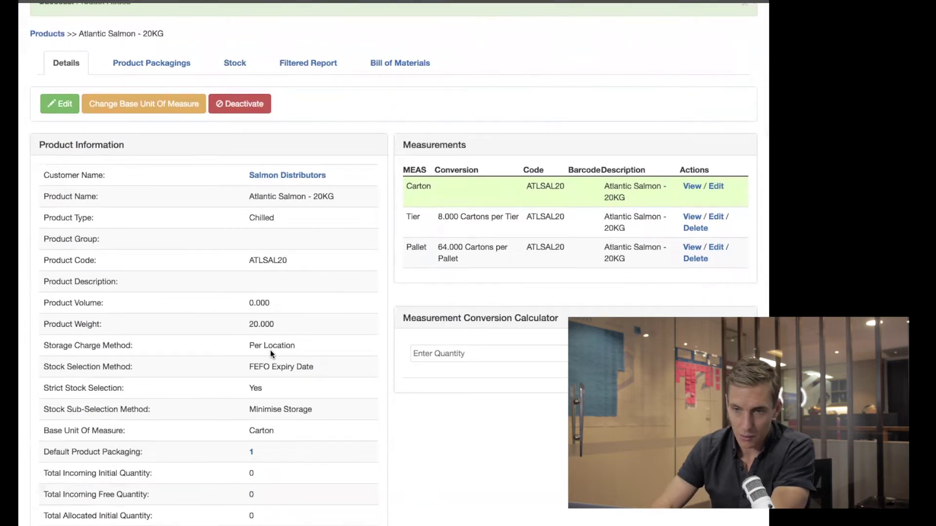
scroll(270, 350, up, 5)
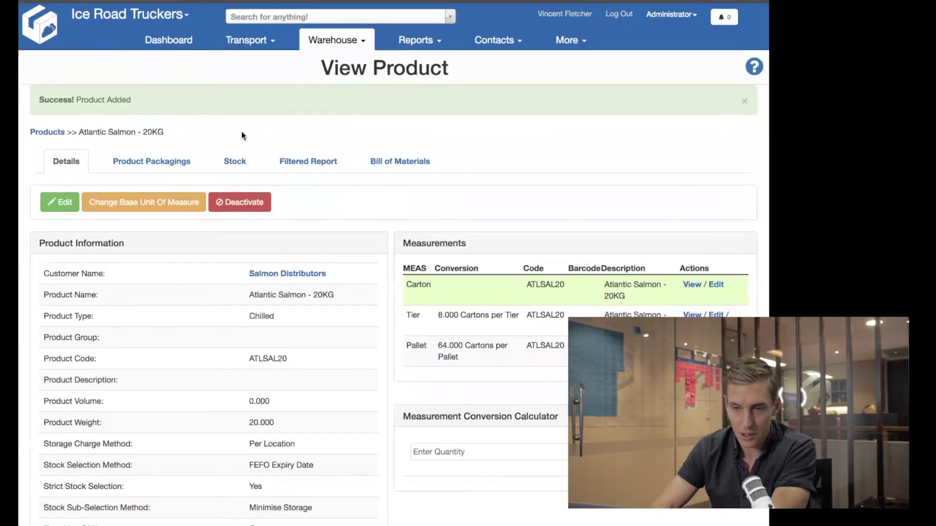
Start adding another product from the product list, with Salmon Distributors as its customer.
click(49, 133)
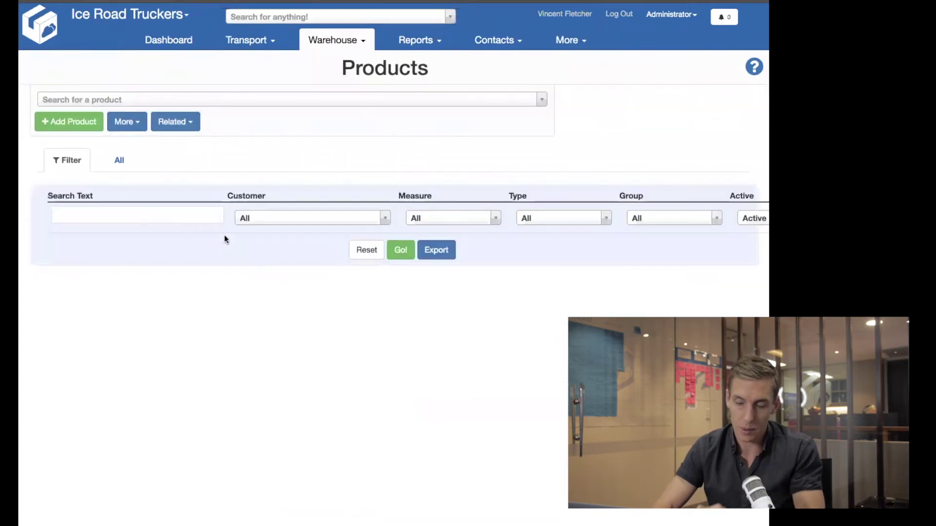
click(73, 122)
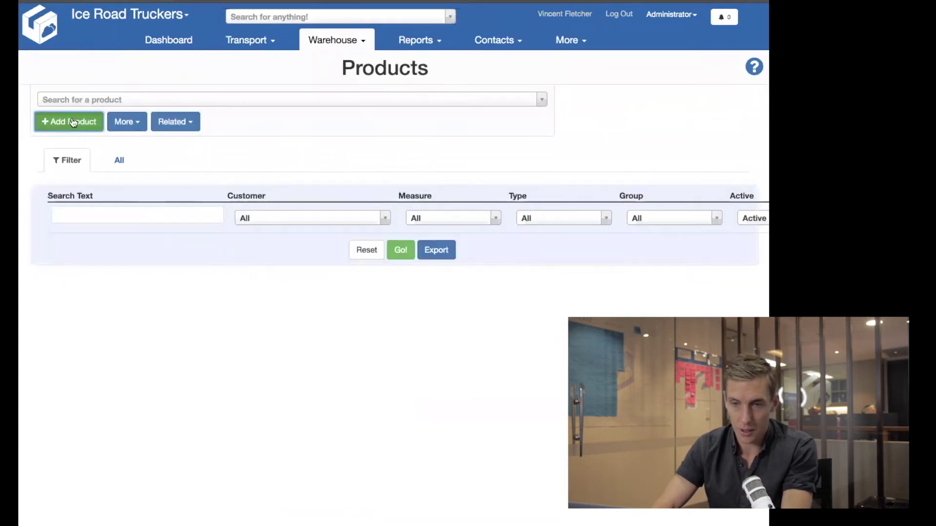
click(105, 138)
click(88, 192)
Name the product Seafood Marinara - 10kg and give it the customer code SFMAR10.
click(57, 198)
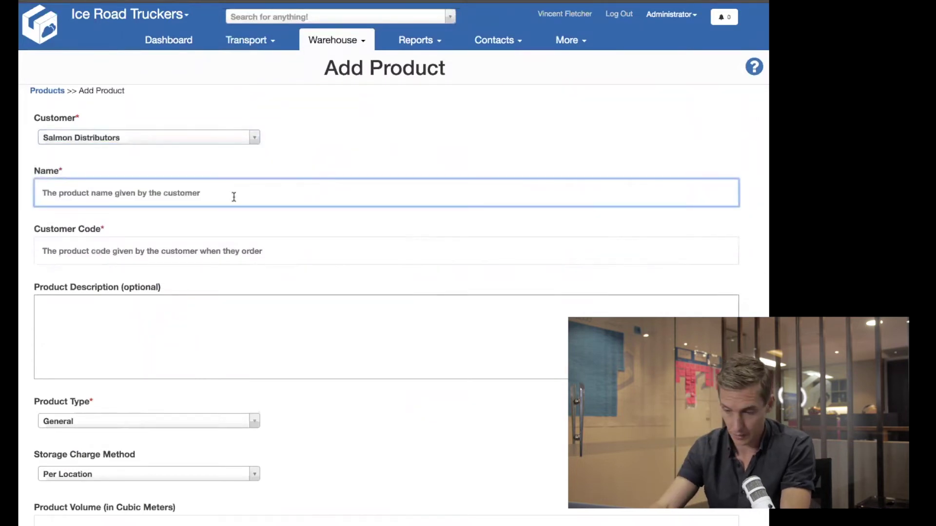
text(Sea)
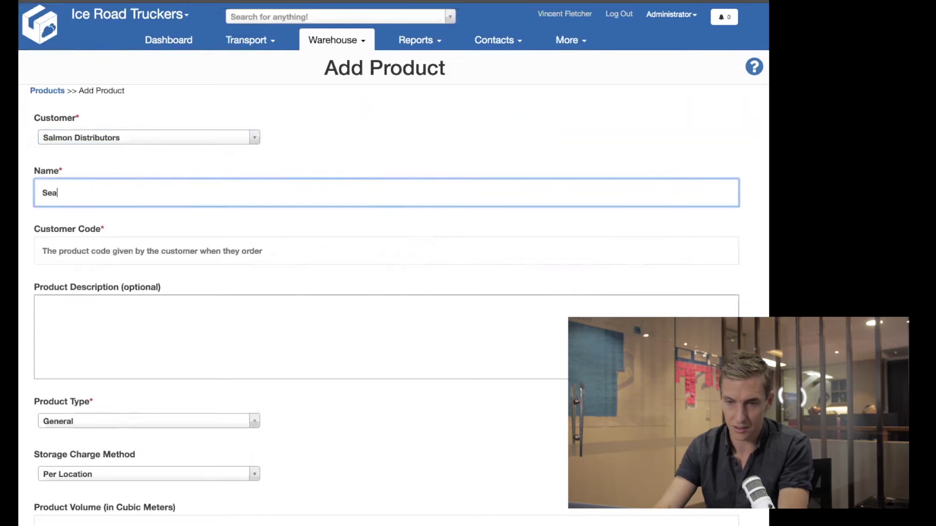
text(food Marina)
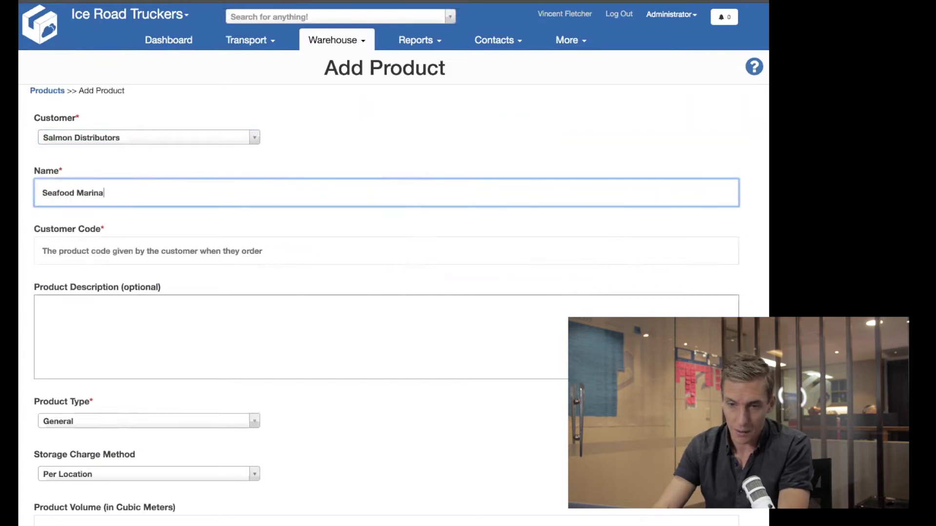
text(ra - 10kg)
key(Tab)
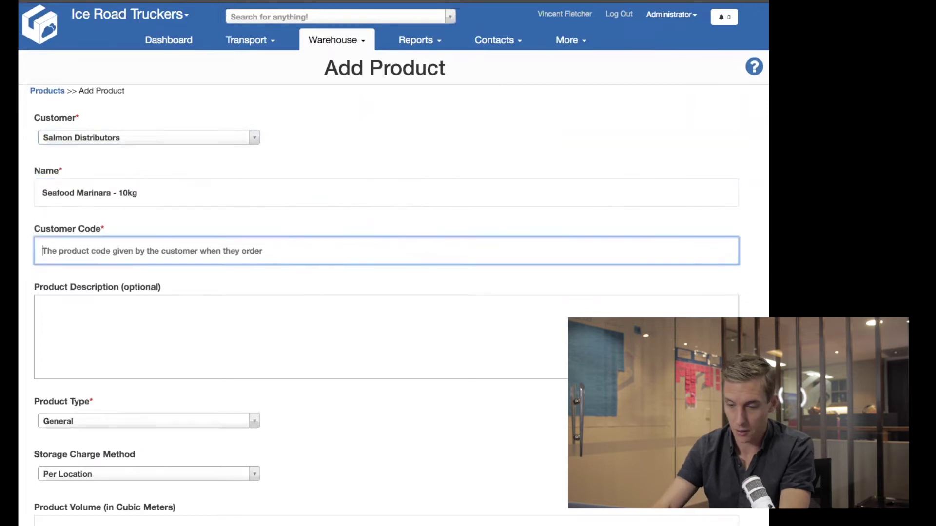
text(SFMAR)
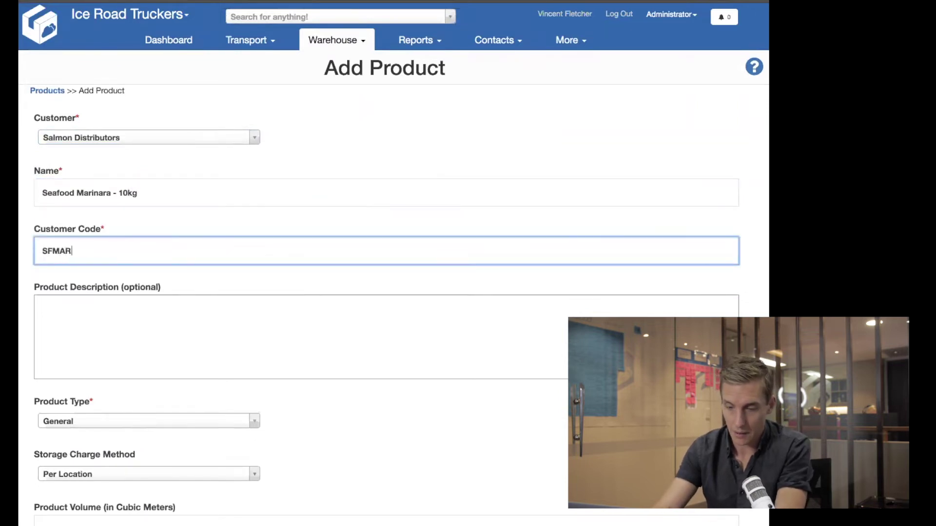
text(10)
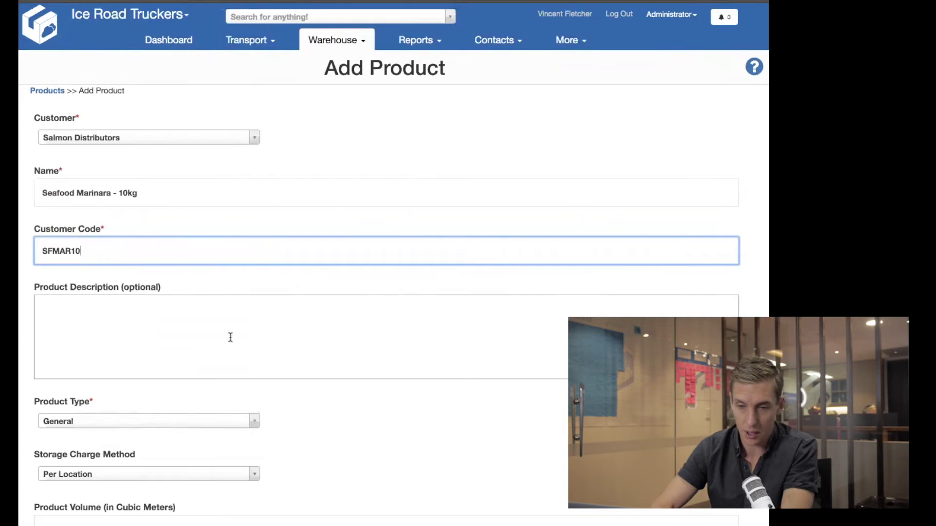
Set the product type to Frozen and the product weight to 10 kilograms.
scroll(122, 274, down, 3)
click(69, 258)
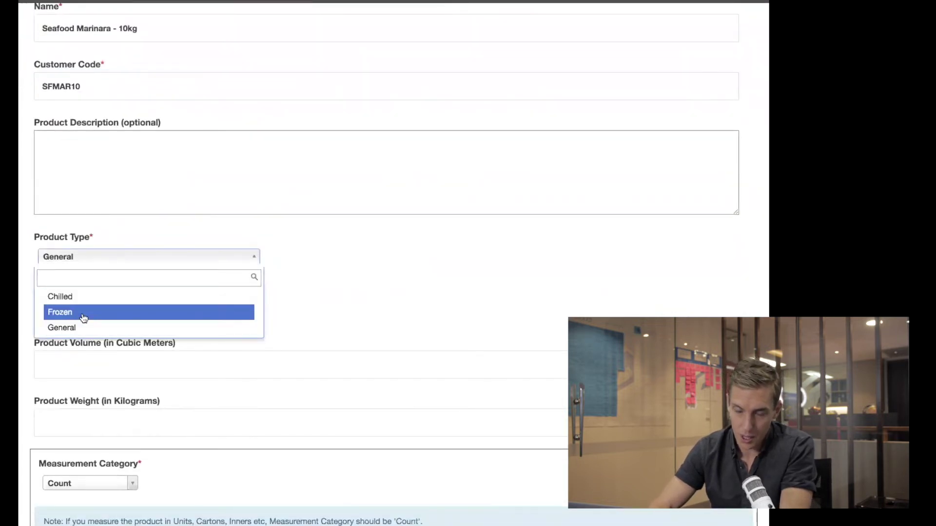
click(83, 312)
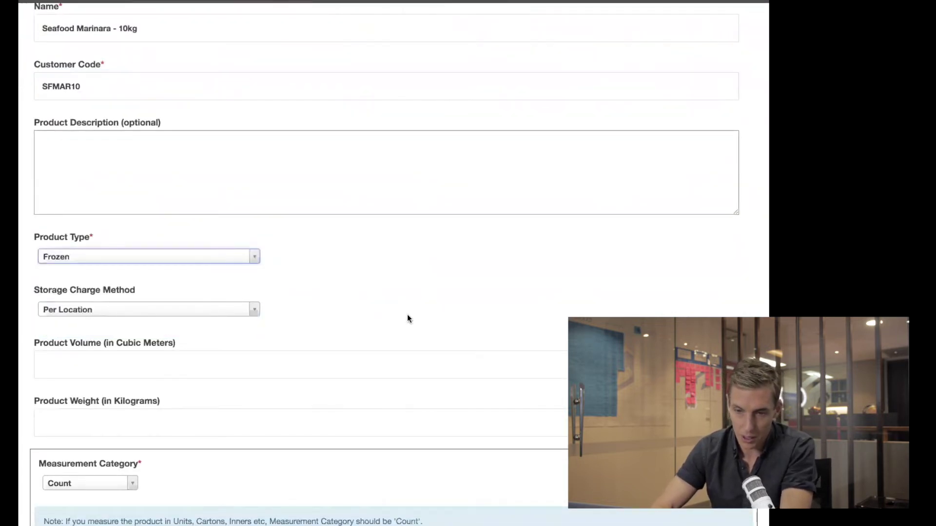
scroll(393, 318, down, 2)
scroll(394, 318, down, 1)
click(146, 293)
text(10)
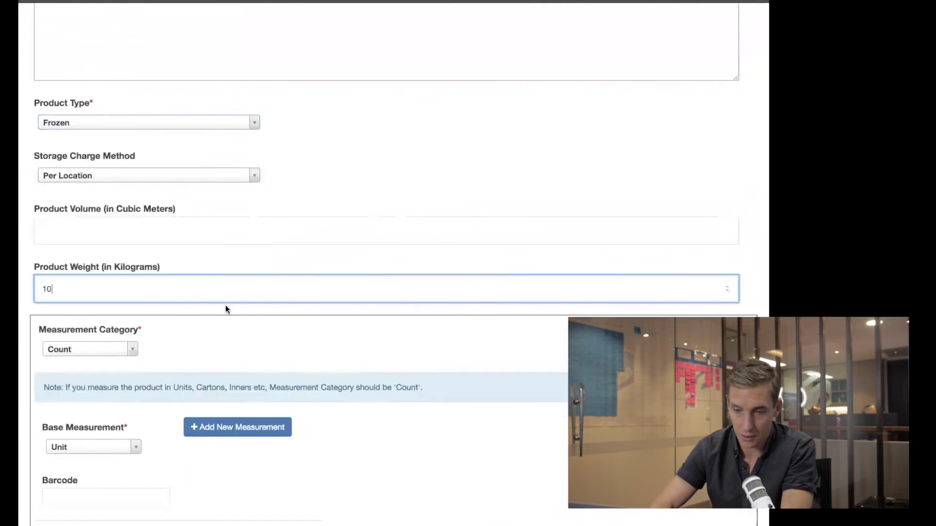
scroll(225, 305, down, 3)
click(129, 287)
click(78, 342)
click(110, 331)
text(1893719237)
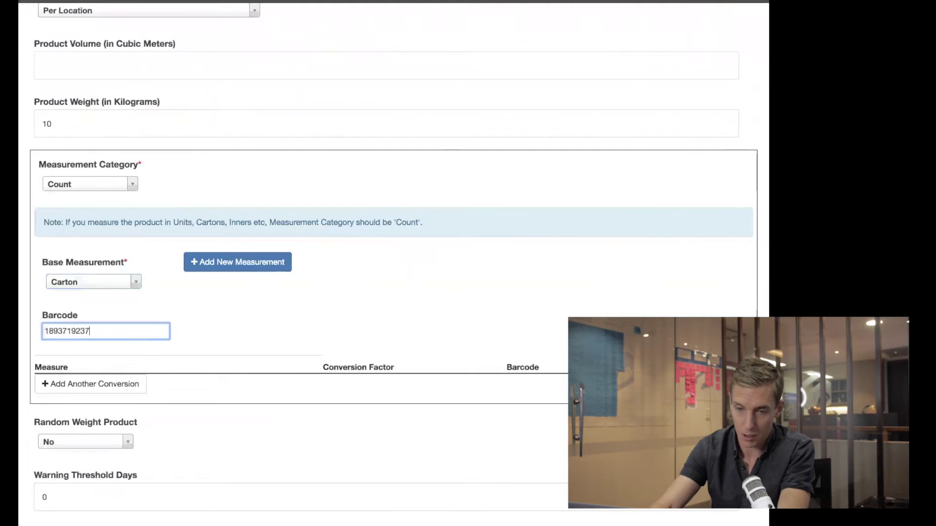
Add a Pallet conversion with a factor of 64 cartons and the barcode 918739273.
click(142, 384)
click(54, 384)
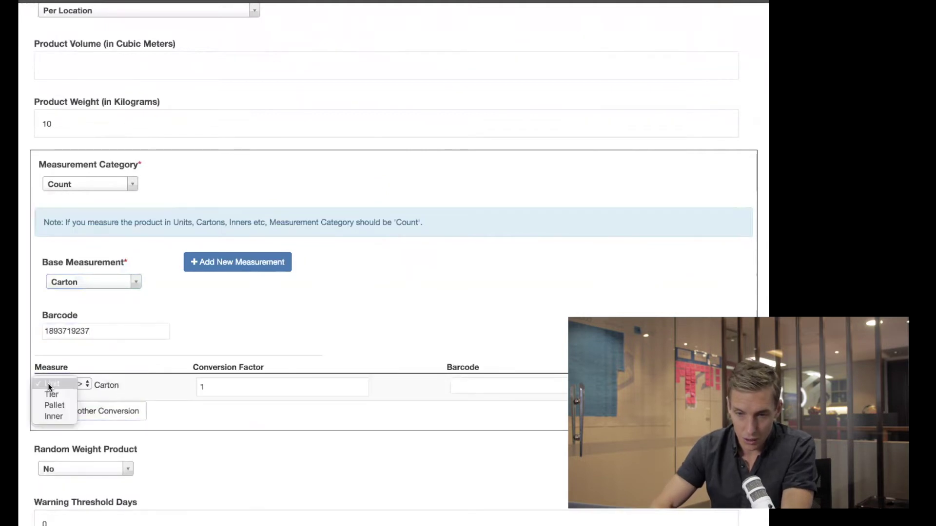
click(54, 405)
click(246, 387)
key(BackSpace)
text(64)
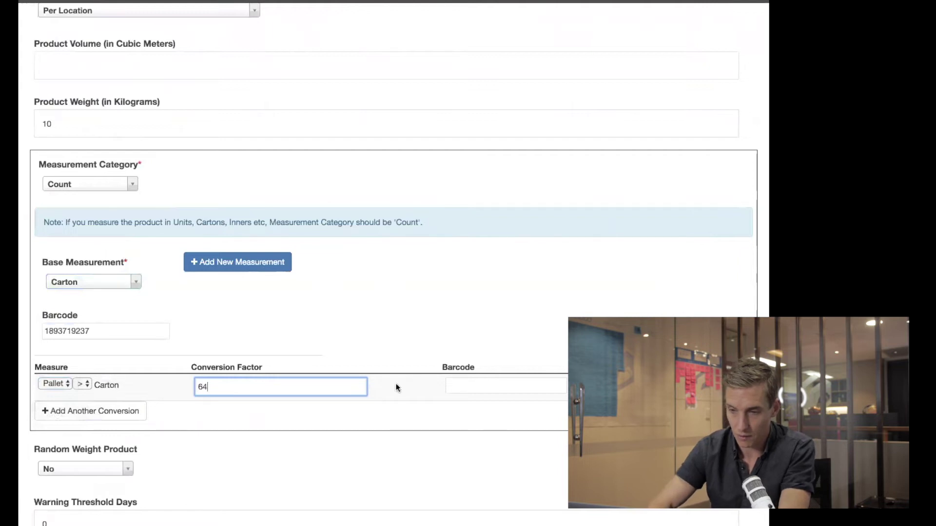
click(472, 387)
text(918739273)
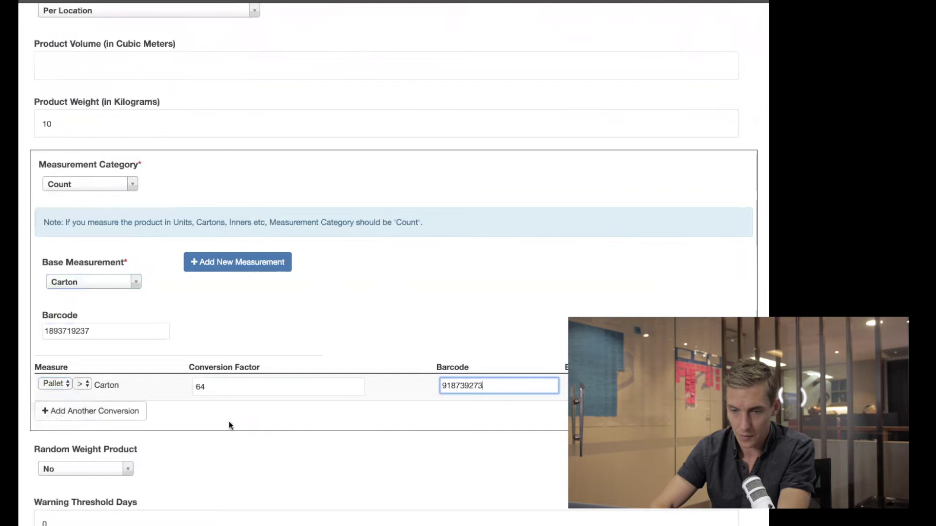
Set the warning threshold to 20 days and the expiry threshold to 30 days.
scroll(229, 421, down, 5)
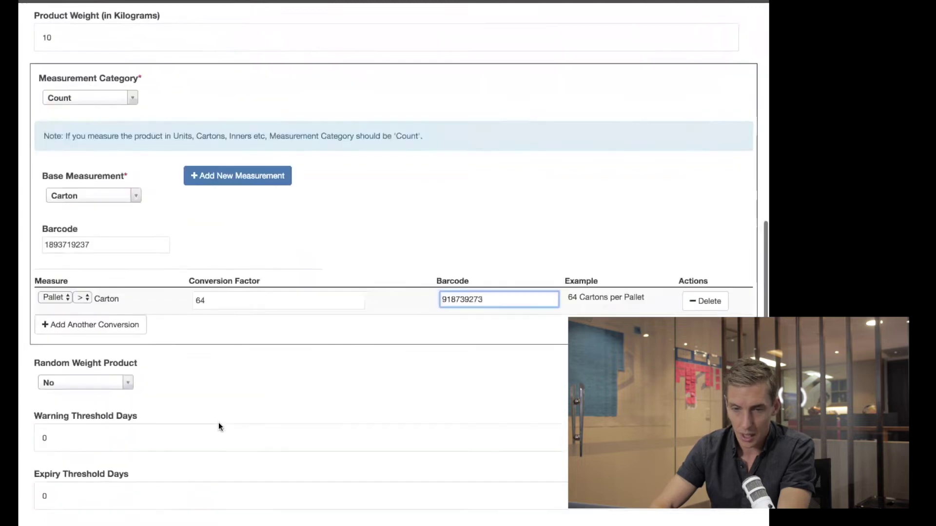
scroll(234, 300, down, 1)
click(144, 268)
key(BackSpace)
text(20)
click(73, 319)
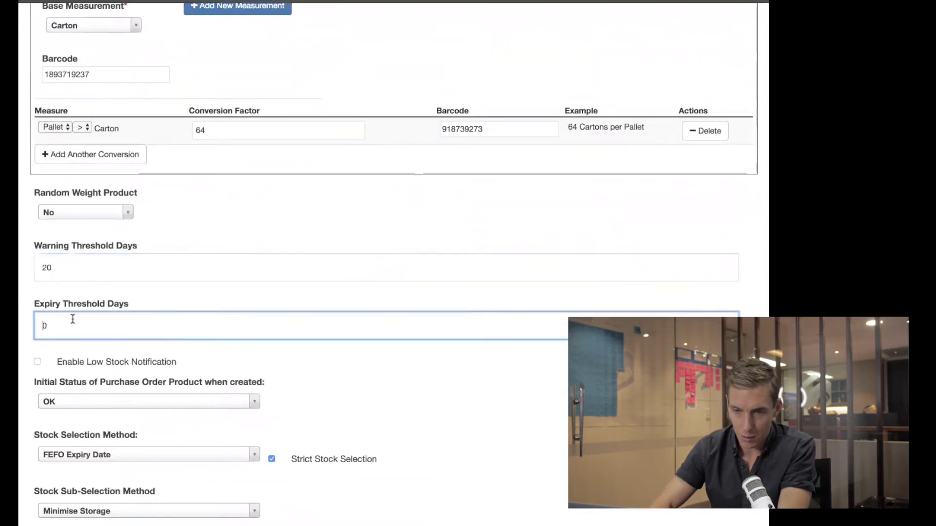
key(BackSpace)
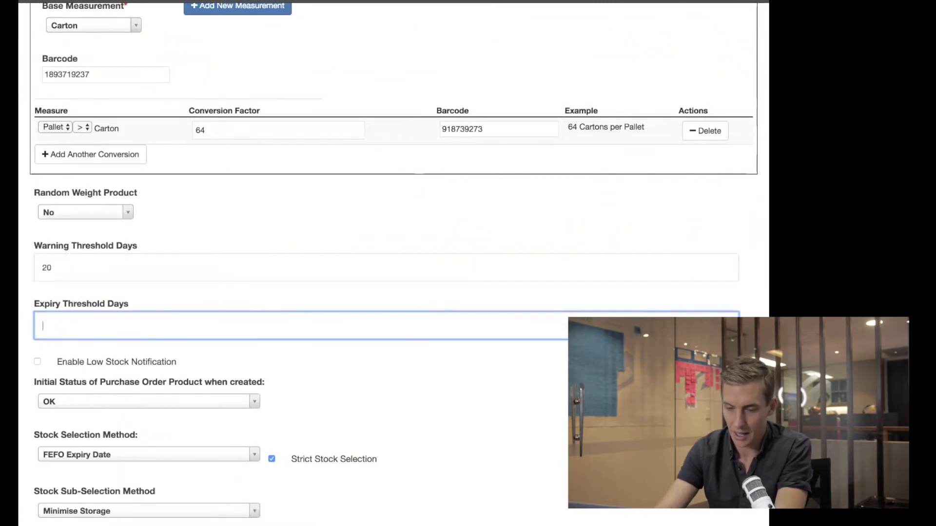
text(30)
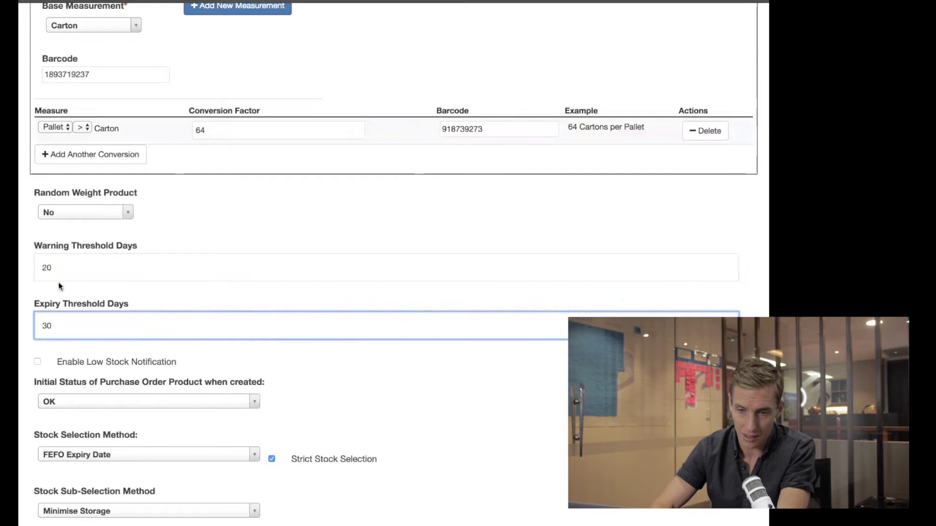
Change the warning threshold to 180 days.
click(89, 261)
key(Right)
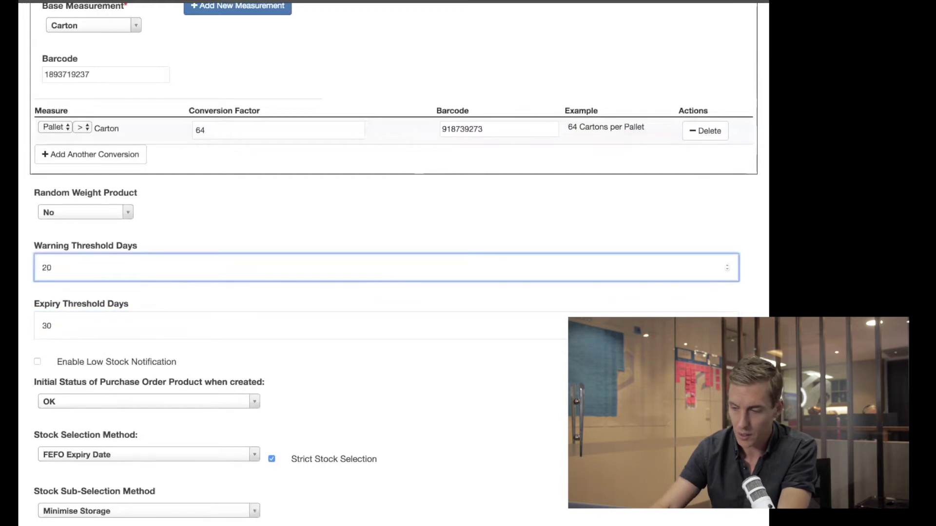
key(BackSpace)
text(18)
click(199, 211)
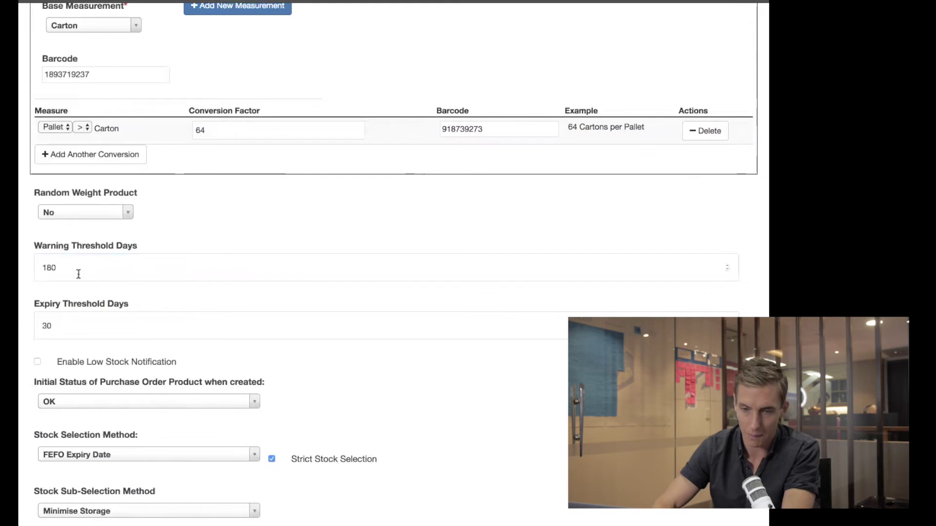
Save the Seafood Marinara - 10kg product and list all products.
scroll(98, 277, down, 3)
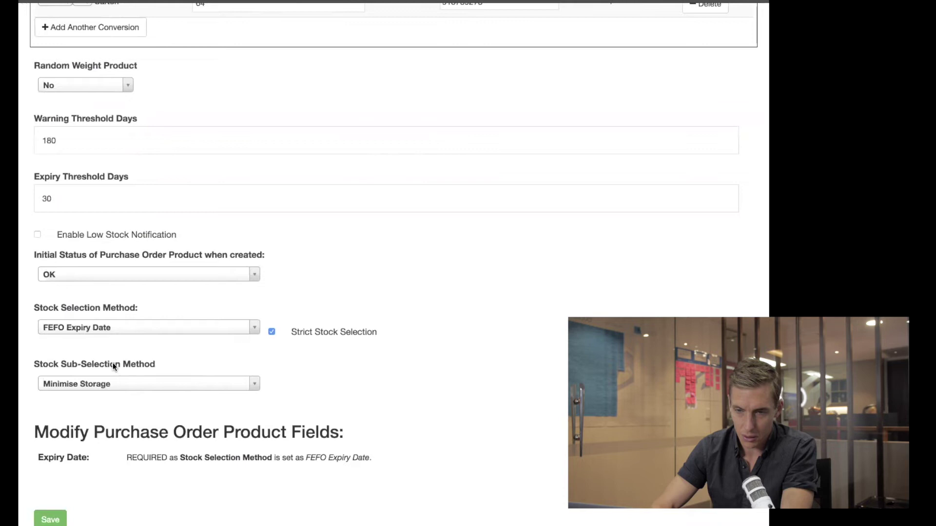
click(51, 520)
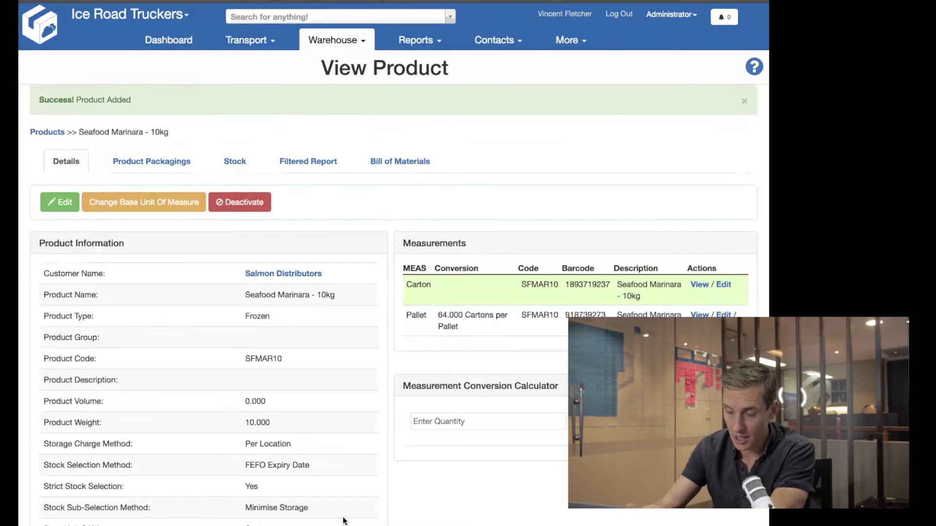
click(47, 132)
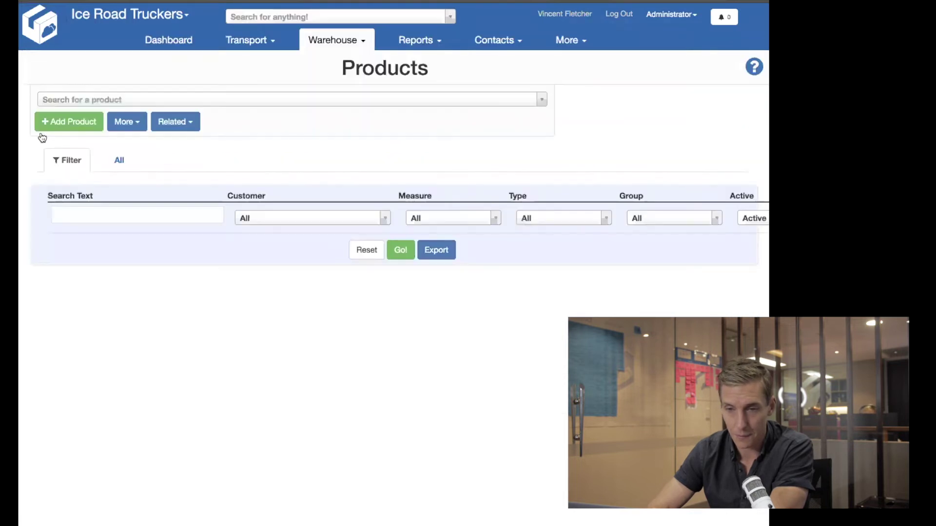
click(119, 160)
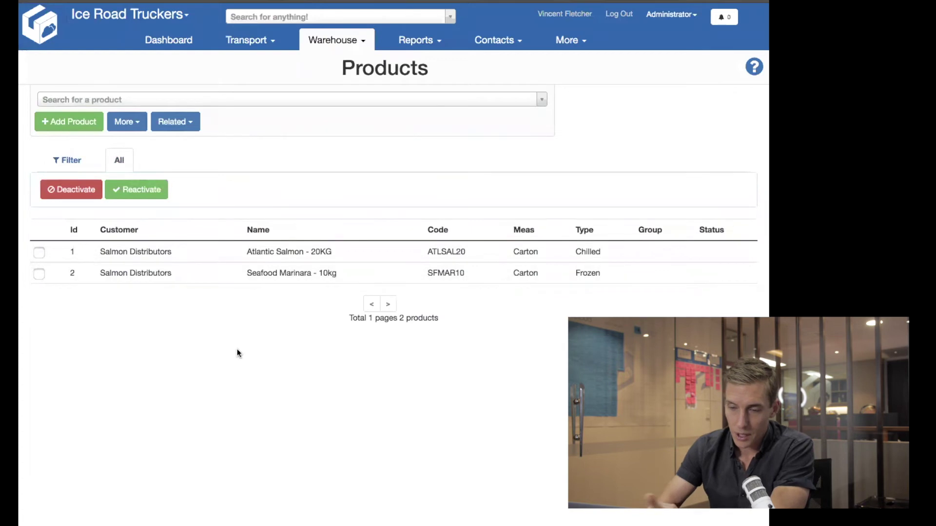
Export the products to a spreadsheet and open Products.xls in Excel.
click(126, 122)
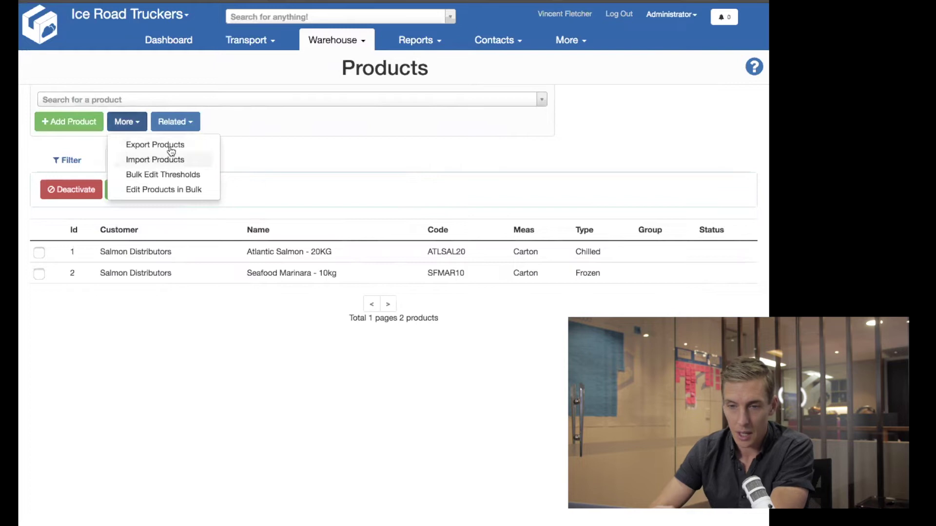
scroll(275, 254, down, 1)
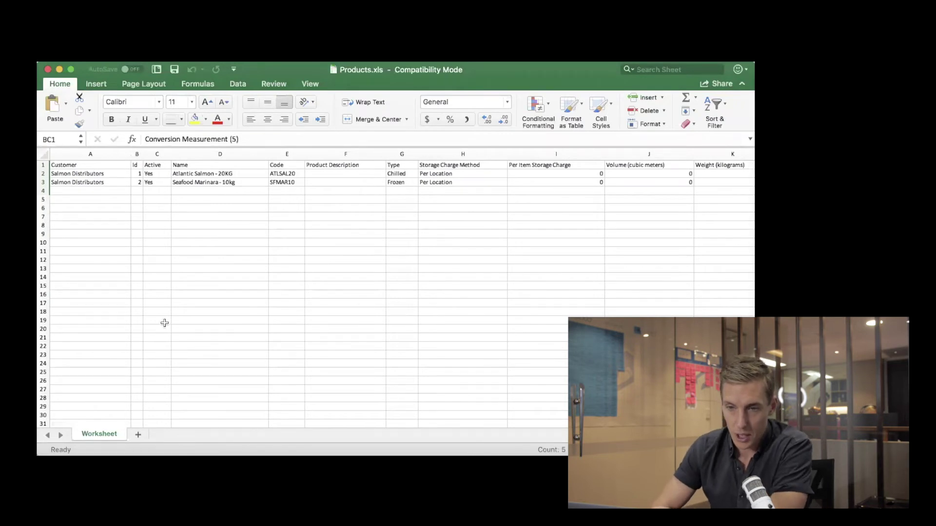
mouse_move(115, 425)
Examine the Customer, Id and Active columns of the two exported products in the spreadsheet.
drag(77, 174, 77, 180)
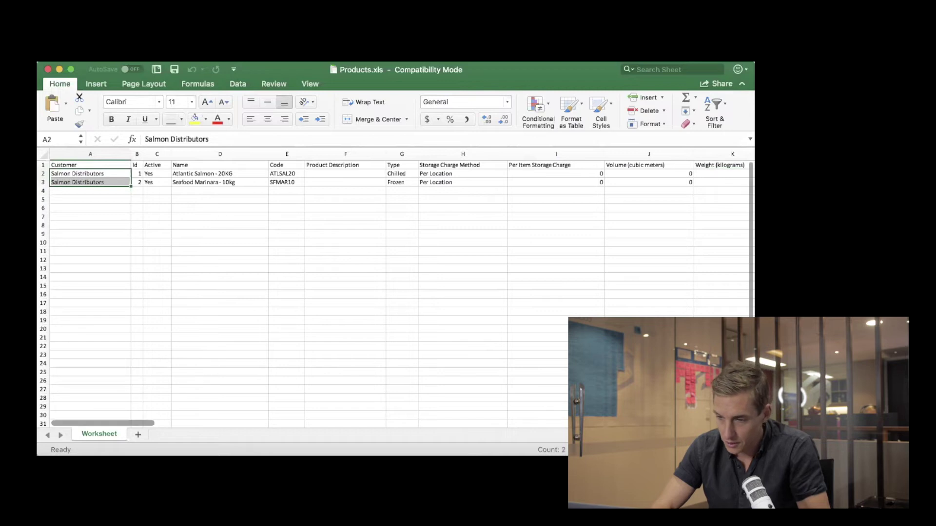
scroll(395, 293, up, 5)
scroll(395, 293, down, 2)
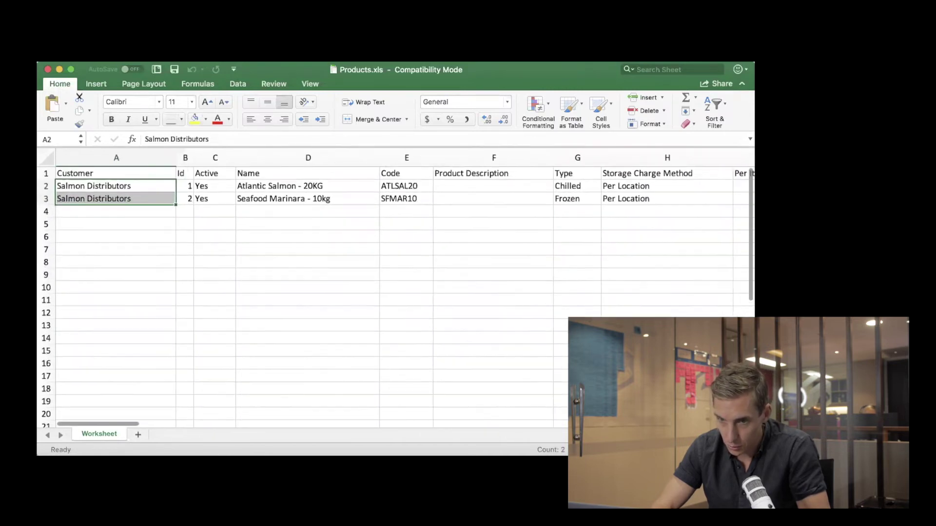
click(175, 220)
click(180, 185)
drag(180, 185, 179, 197)
click(186, 196)
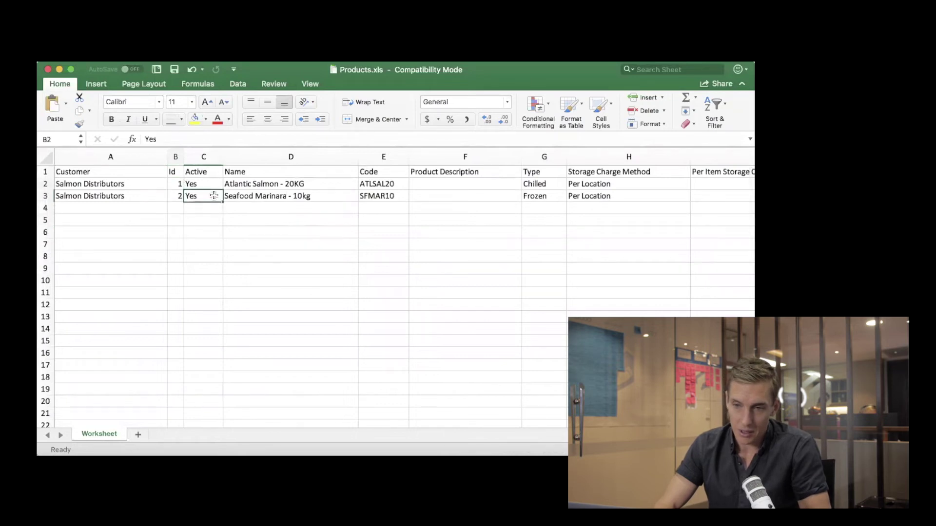
click(180, 195)
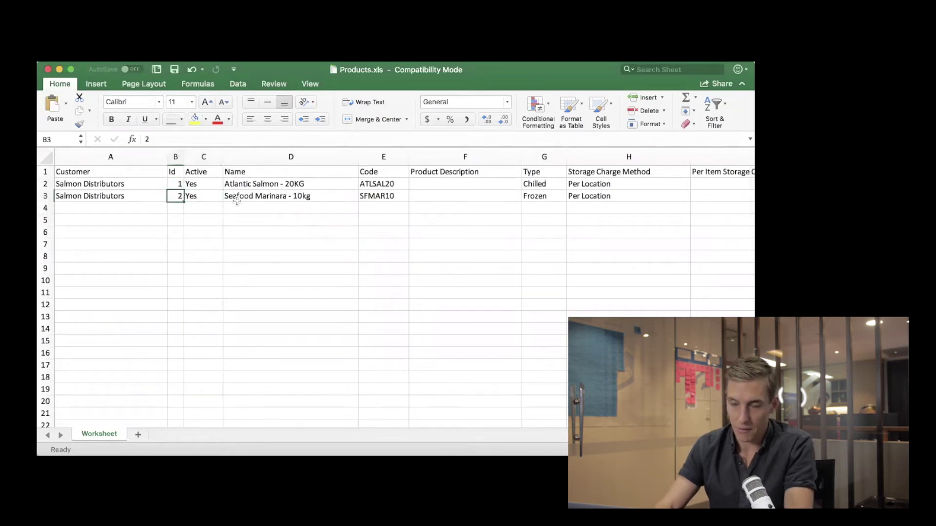
key(Right)
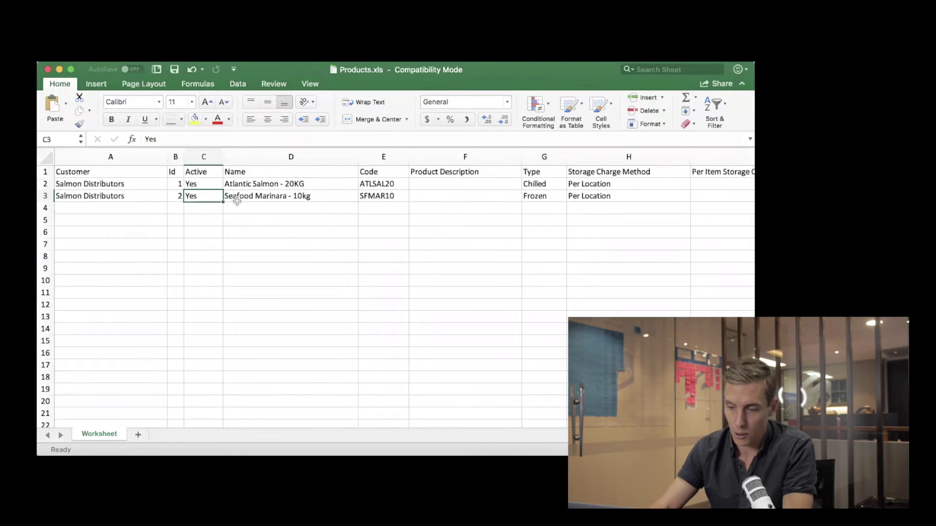
key(Right)
key(Left)
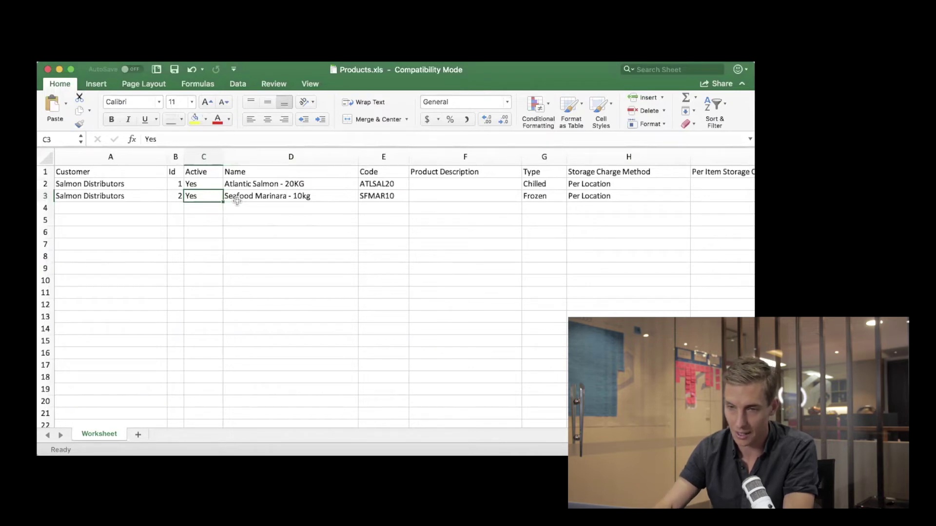
Examine the exported products' name, code, description, type and storage charge method columns.
key(Right)
key(Right)
key(Right)
key(Right)
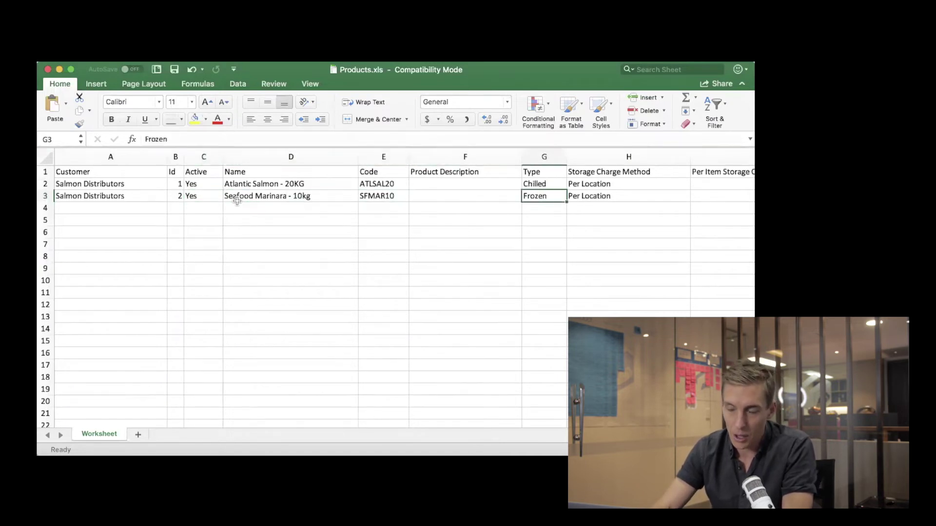
key(Up)
key(Down)
key(Right)
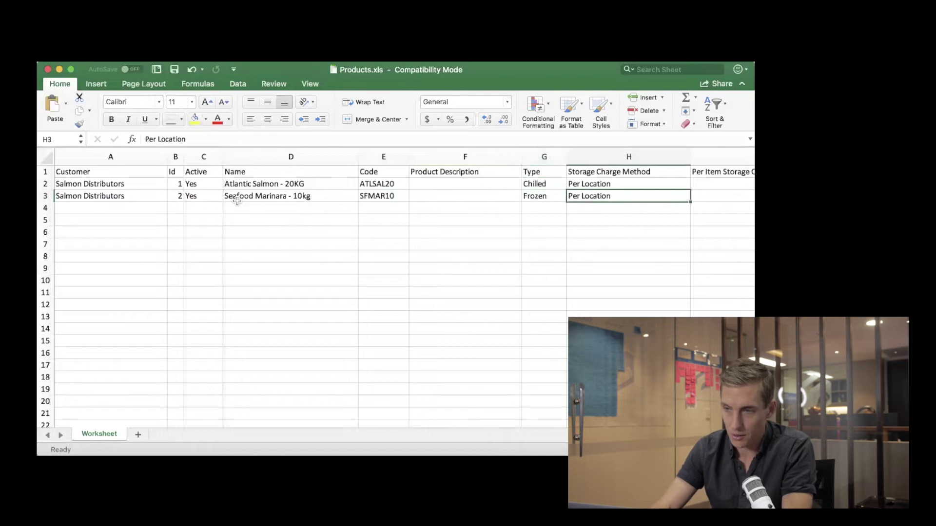
Examine the exported products' per-item charge, volume, weight, measurement, threshold and product group columns.
scroll(237, 200, right, 3)
key(Right)
key(Right)
key(Right)
key(Right)
key(Right)
key(Right)
key(Right)
key(Right)
key(Right)
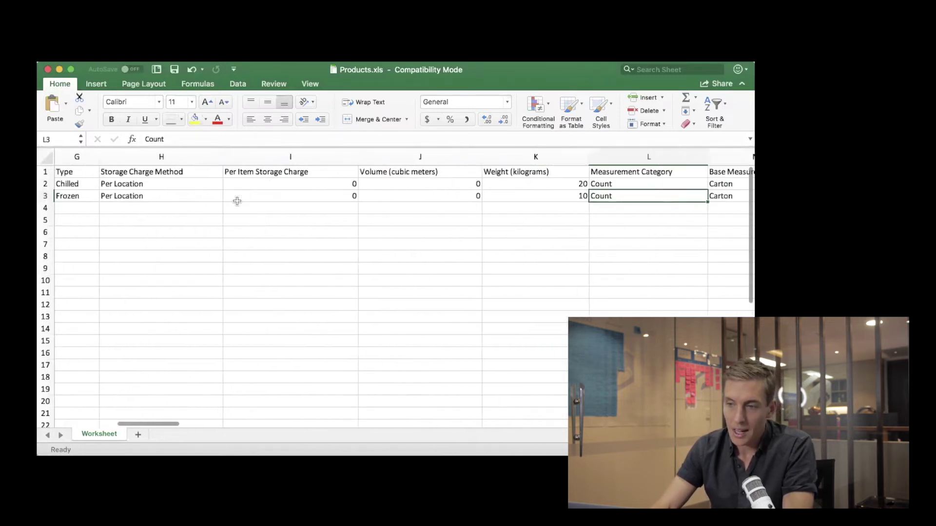
key(Right)
key(Right)
key(Right)
key(Right)
key(Right)
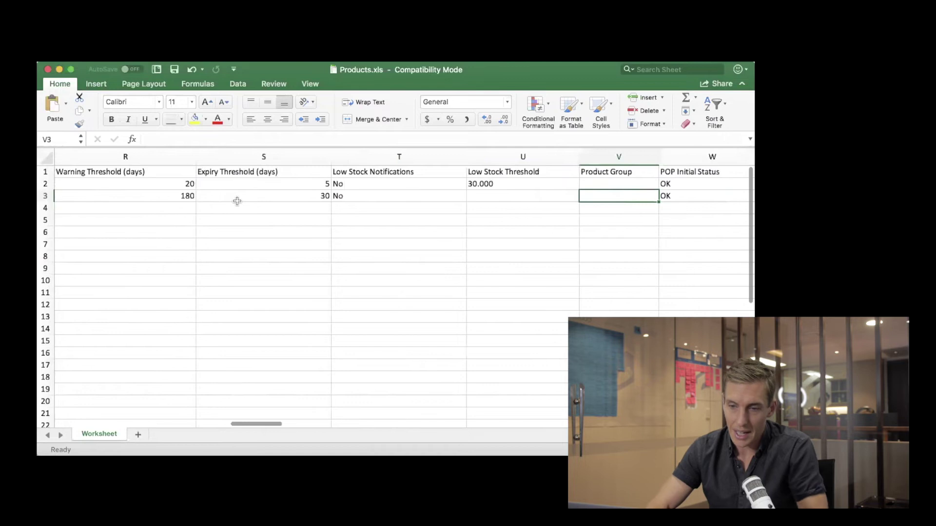
Examine the Seafood Marinara - 10kg cells under Conversion Measurement (2), from the Pallet measurement through the barcode.
drag(263, 423, 489, 422)
drag(495, 195, 131, 196)
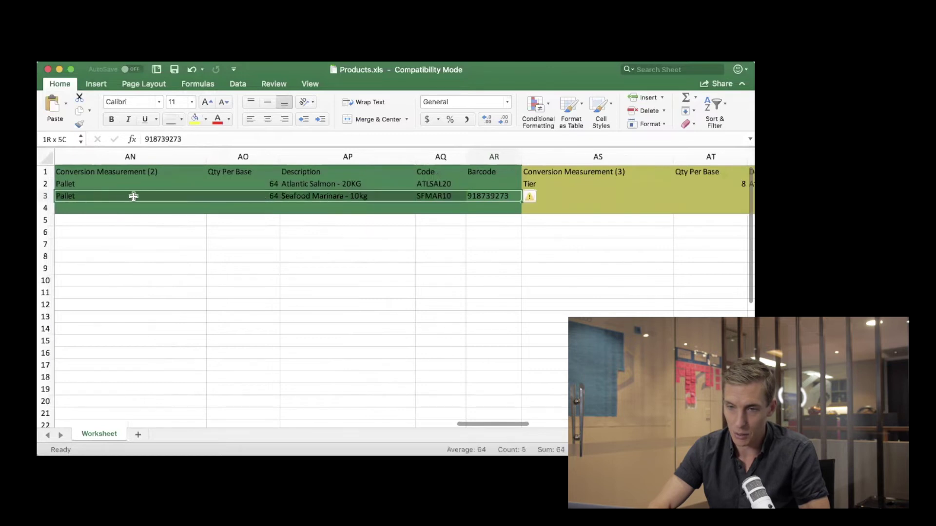
click(223, 231)
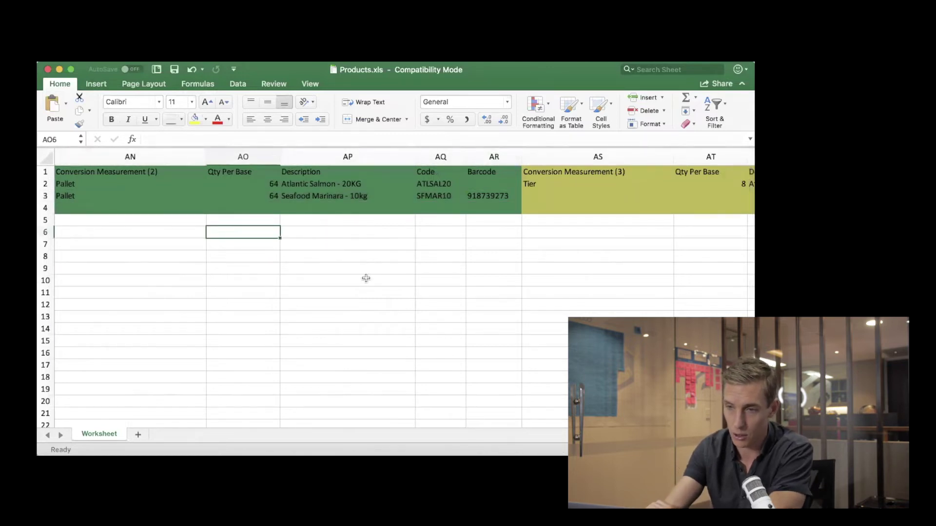
Return to the first spreadsheet columns and examine the two product rows, highlighting the whole Seafood Marinara - 10kg row.
drag(494, 423, 56, 397)
click(82, 184)
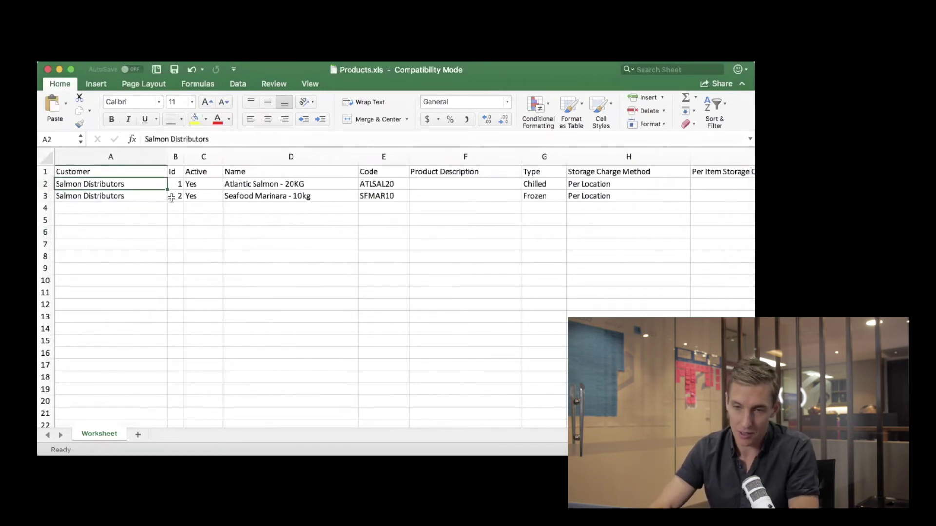
click(102, 195)
click(45, 196)
right_click(48, 196)
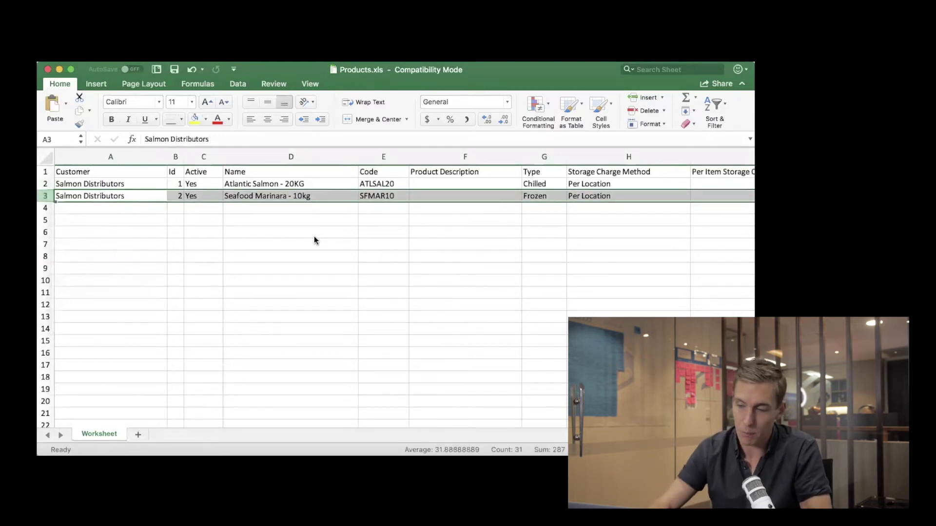
click(281, 224)
click(188, 204)
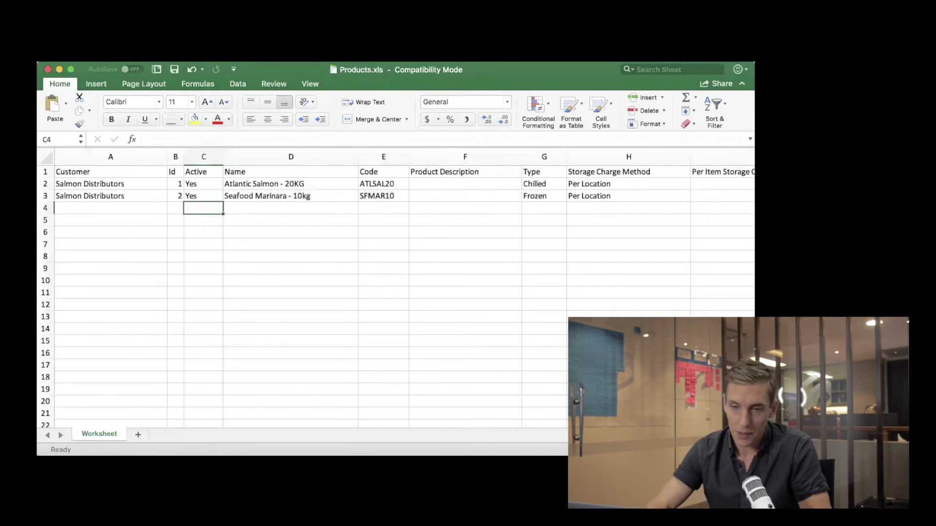
Switch back to the warehouse web app's Products page and view the CSV product import dialog and the bulk product options.
key(super+Tab)
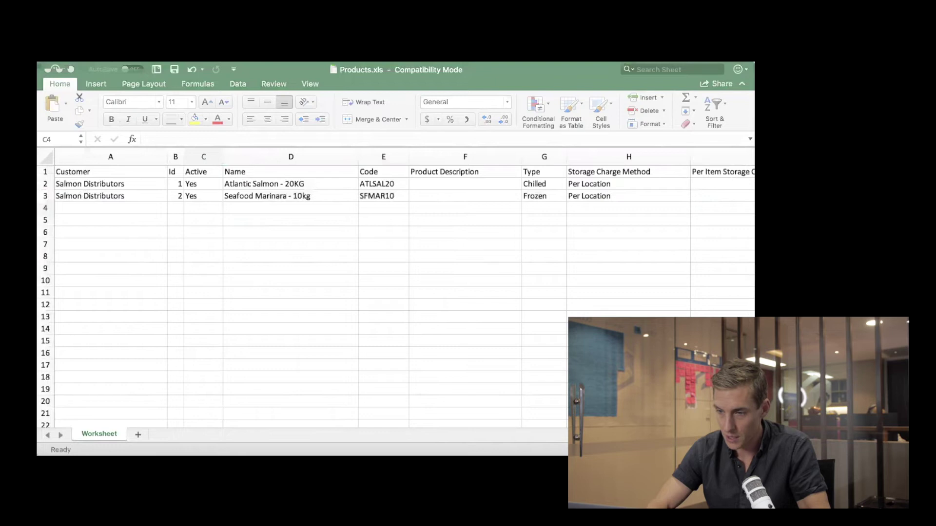
key(super+Tab)
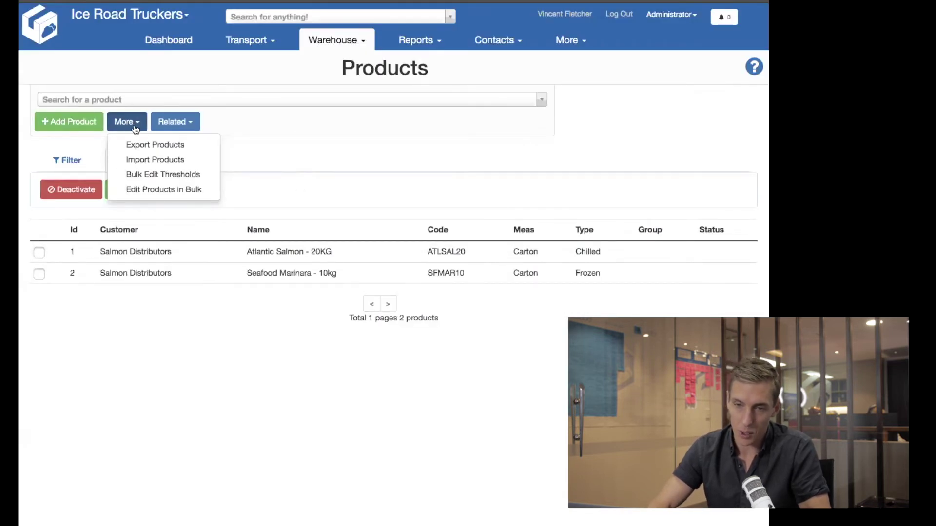
click(140, 159)
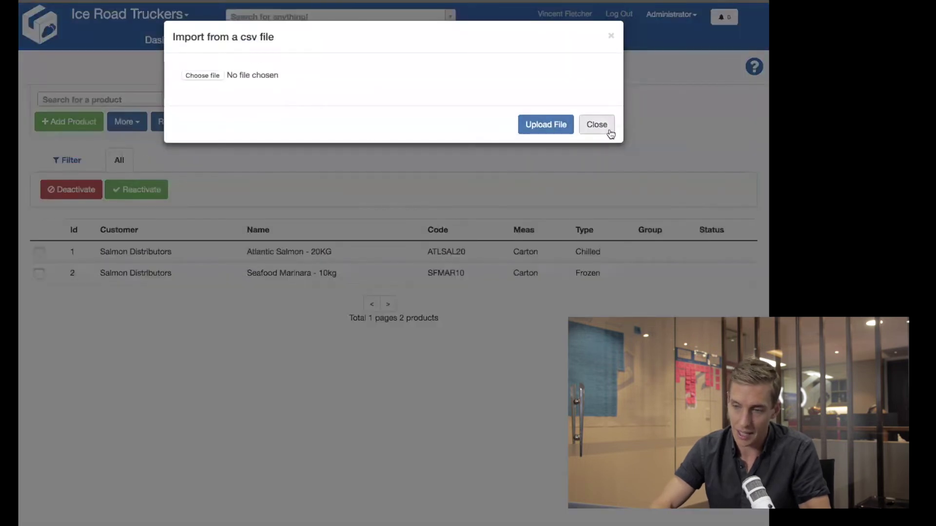
click(596, 128)
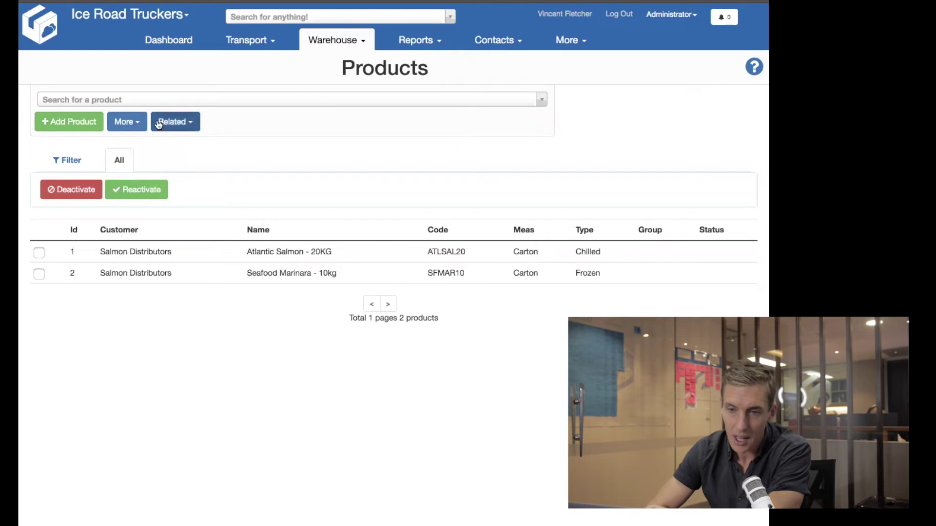
click(138, 122)
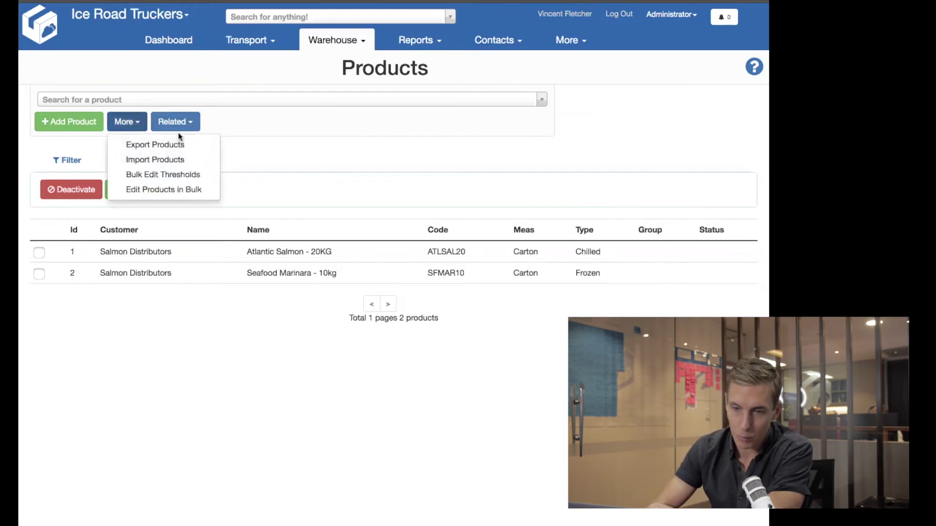
click(271, 157)
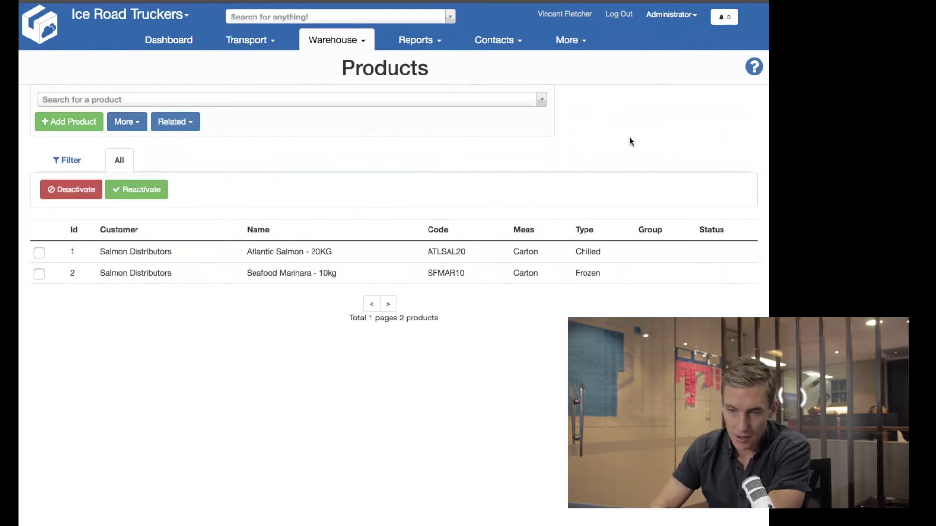
Open Warehouse Locations, list all locations and start adding a single warehouse location.
click(339, 35)
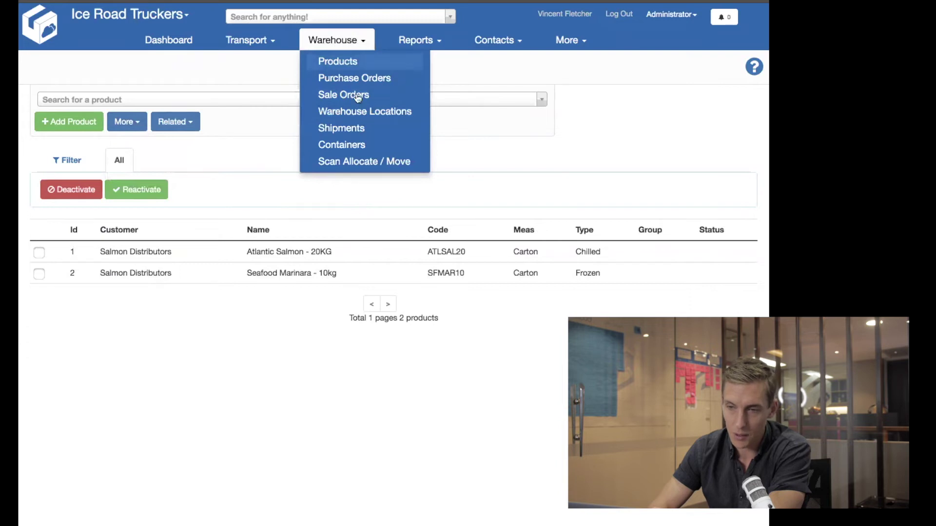
click(360, 111)
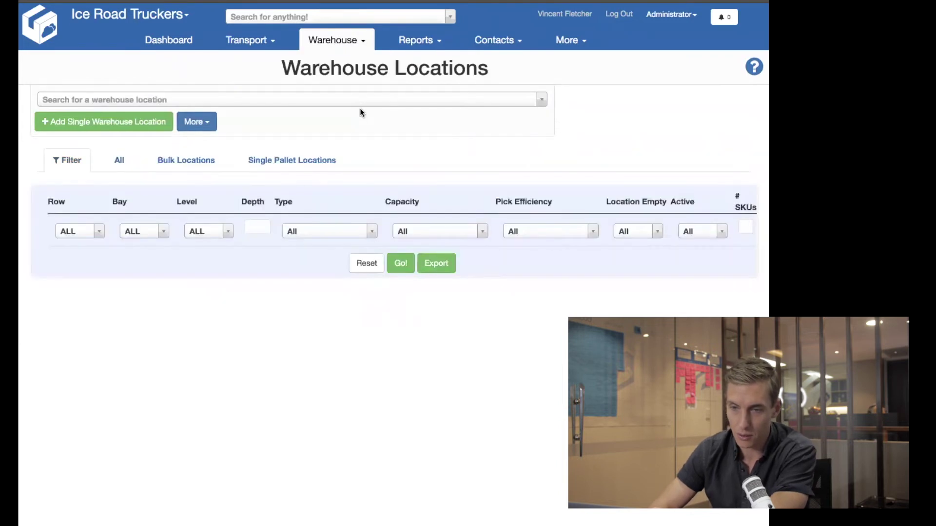
click(122, 160)
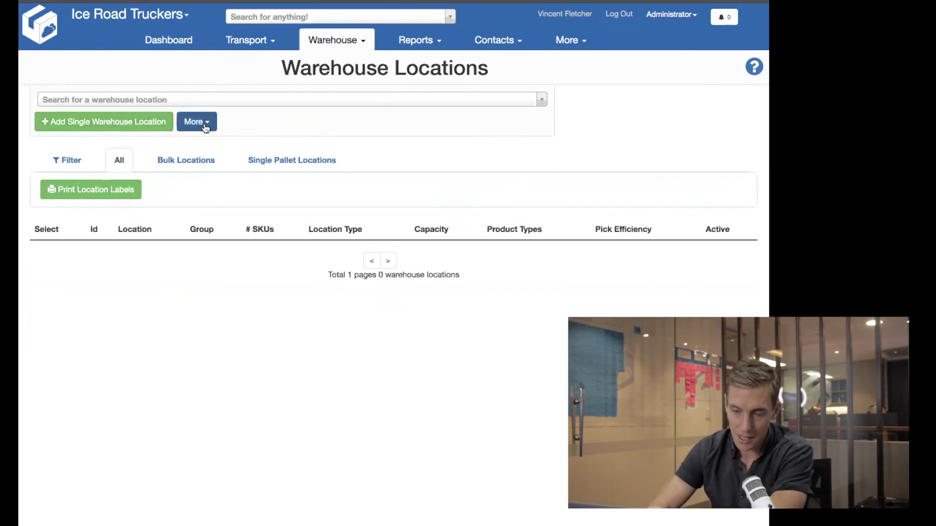
click(122, 126)
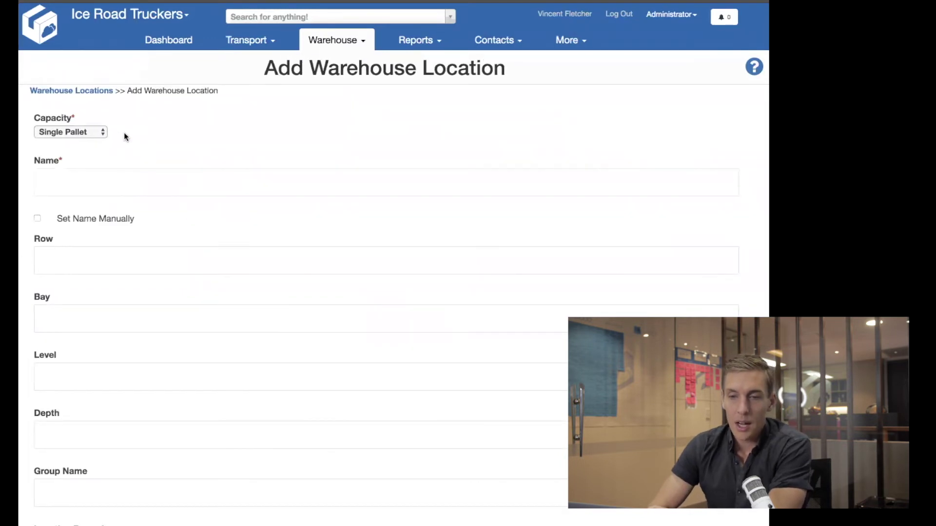
Switch the location's capacity to Multiple Pallets and back to Single Pallet.
click(91, 132)
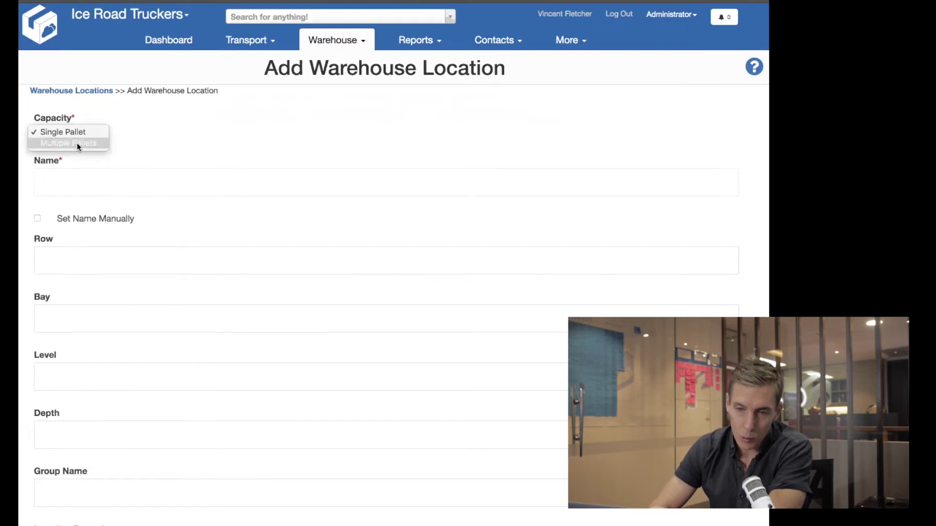
click(78, 143)
click(71, 133)
click(69, 121)
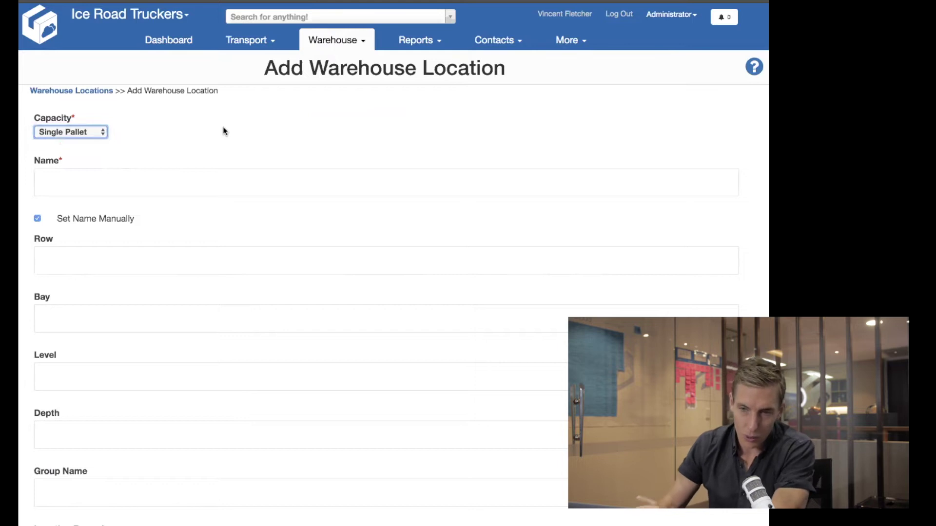
Enter AA-01-01 as the warehouse location's name.
click(78, 185)
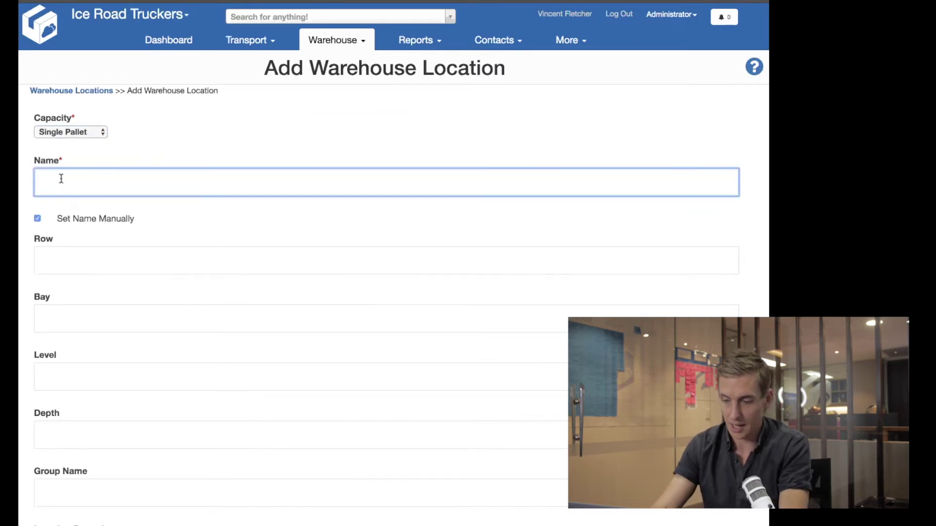
text(AA)
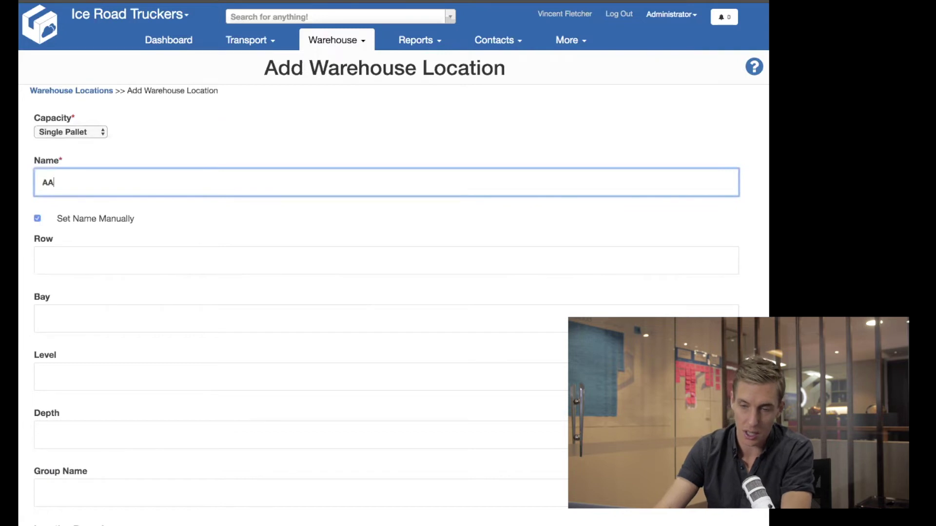
text(-01-=)
key(BackSpace)
text(01)
Set the location's row to A, bay to 01 and level to 01.
click(79, 263)
text(A)
click(67, 313)
text(01)
key(Tab)
text(01)
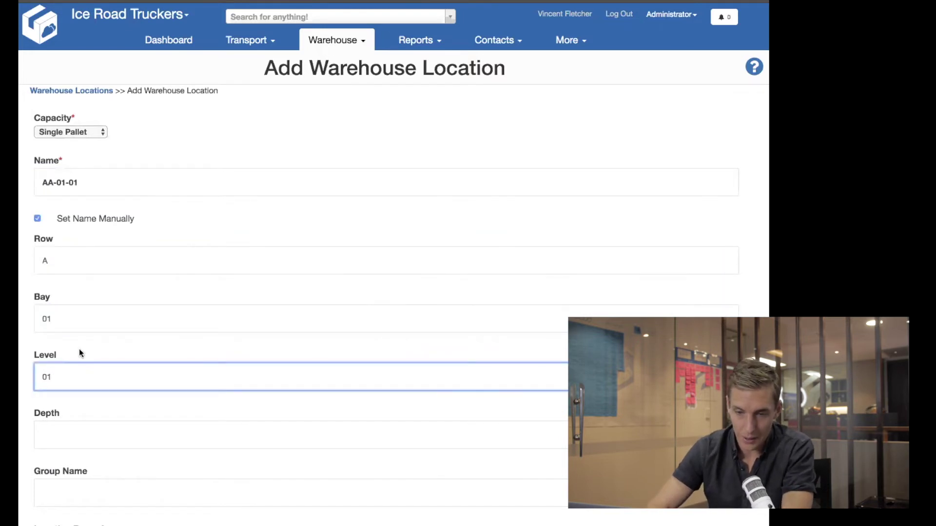
Examine the Depth, Group Name and Location Barcode fields, and compare the barcode field with the location name.
scroll(79, 350, down, 3)
click(57, 346)
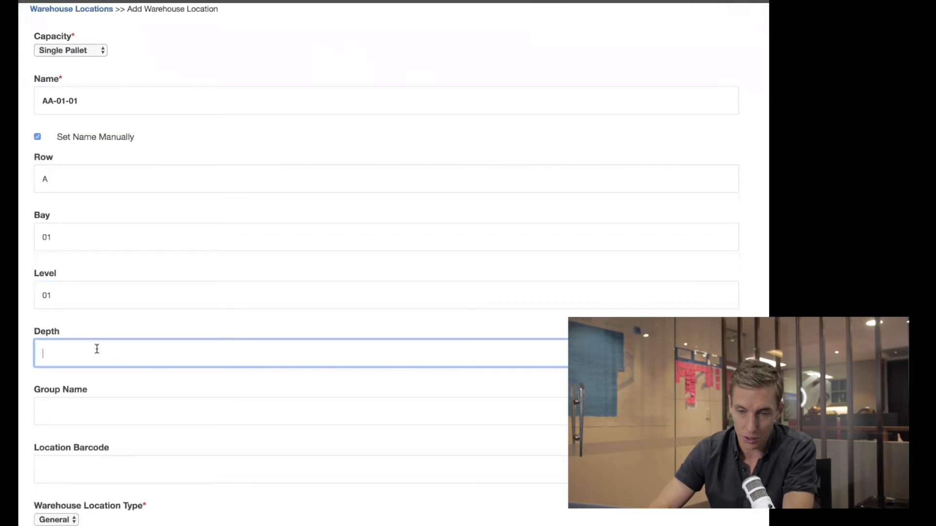
scroll(97, 349, down, 1)
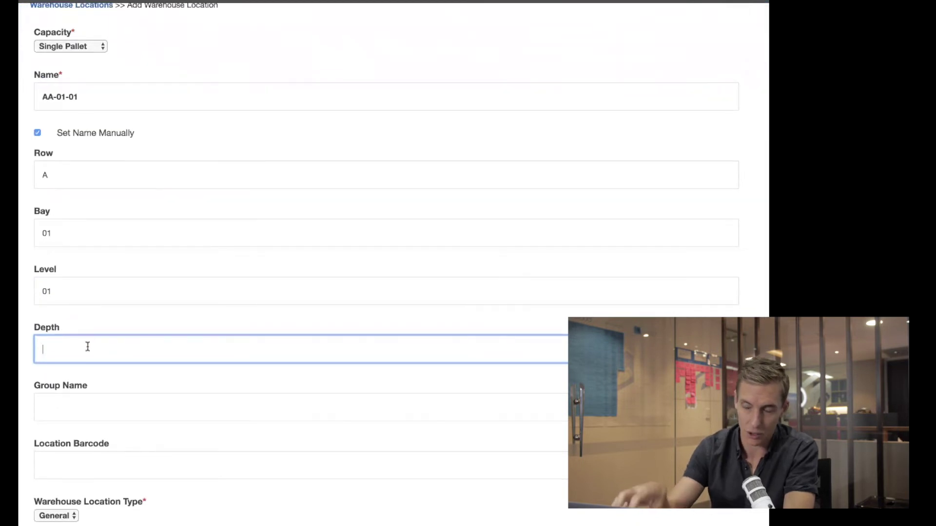
click(78, 415)
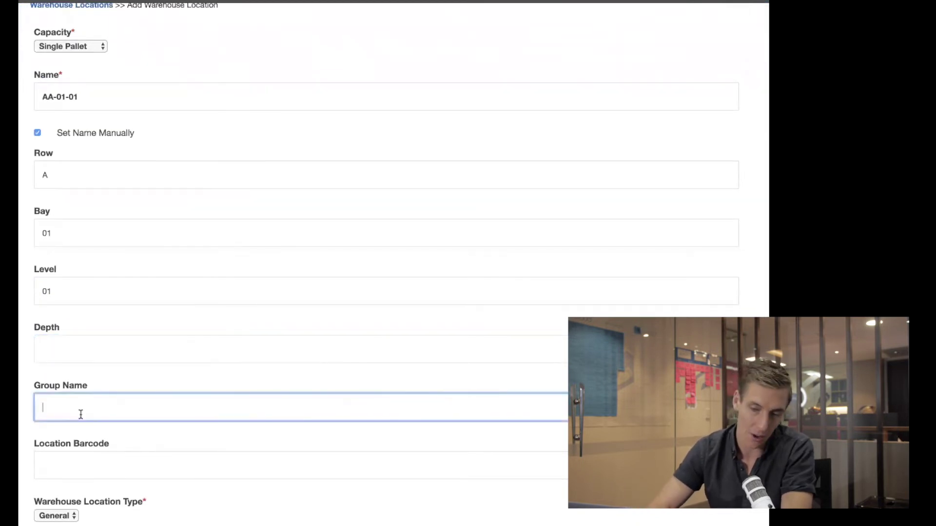
scroll(136, 413, down, 1)
scroll(126, 395, down, 5)
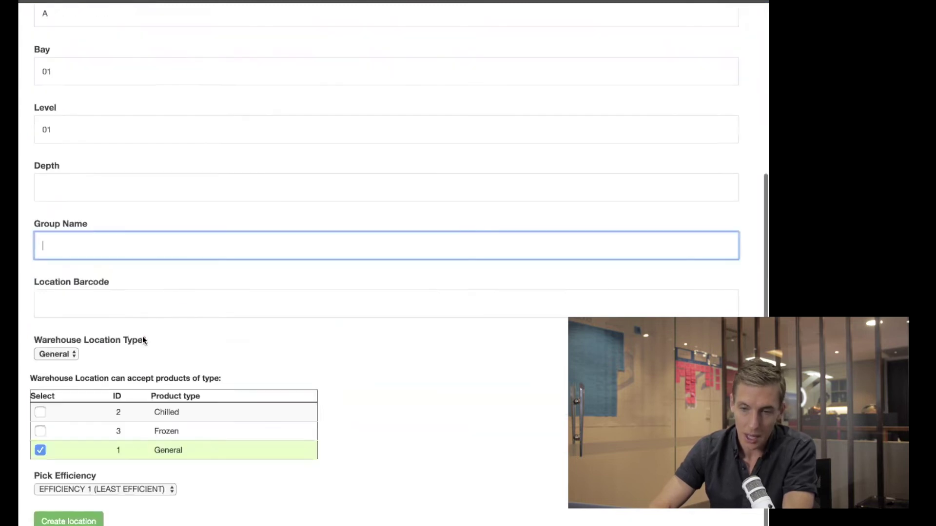
click(62, 308)
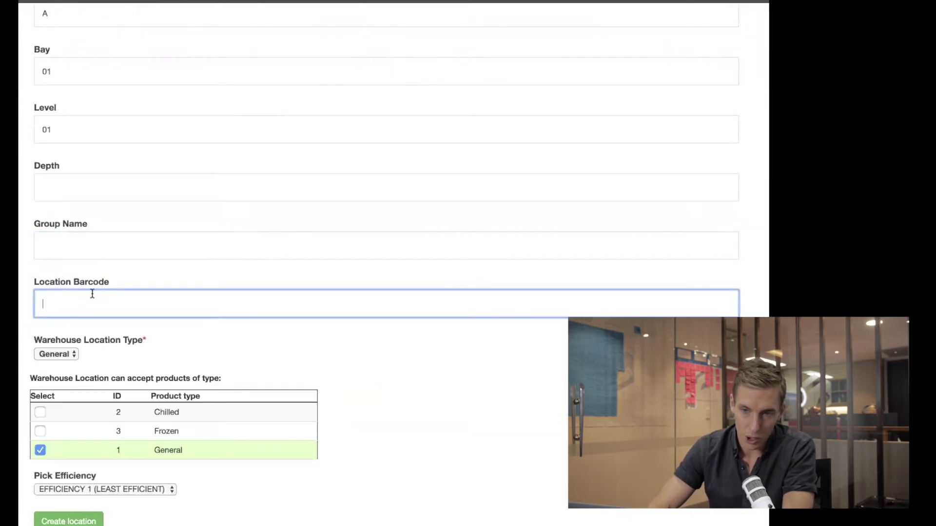
scroll(90, 294, up, 7)
drag(93, 135, 33, 129)
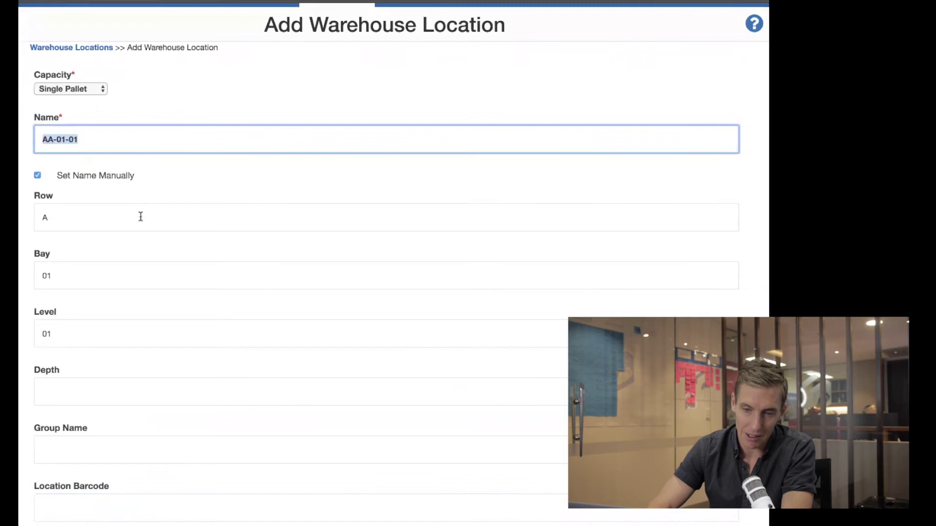
click(83, 502)
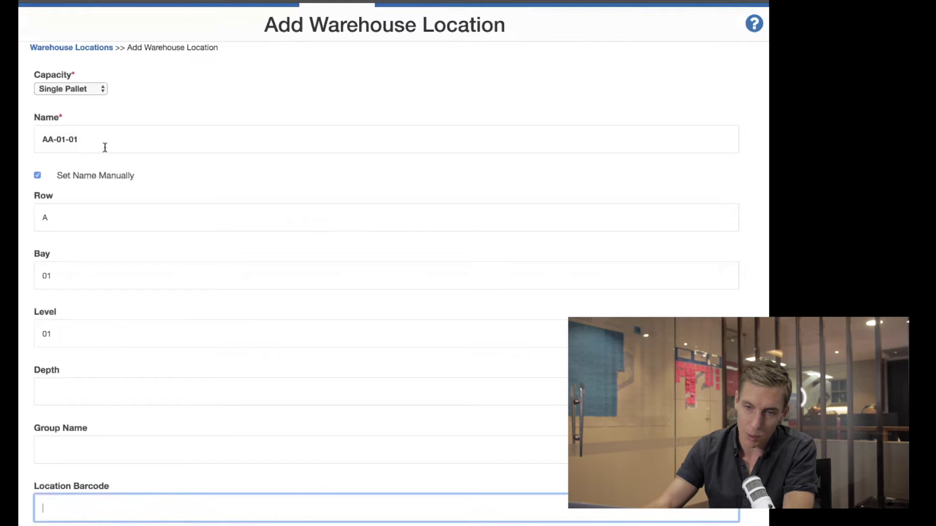
drag(89, 140, 33, 141)
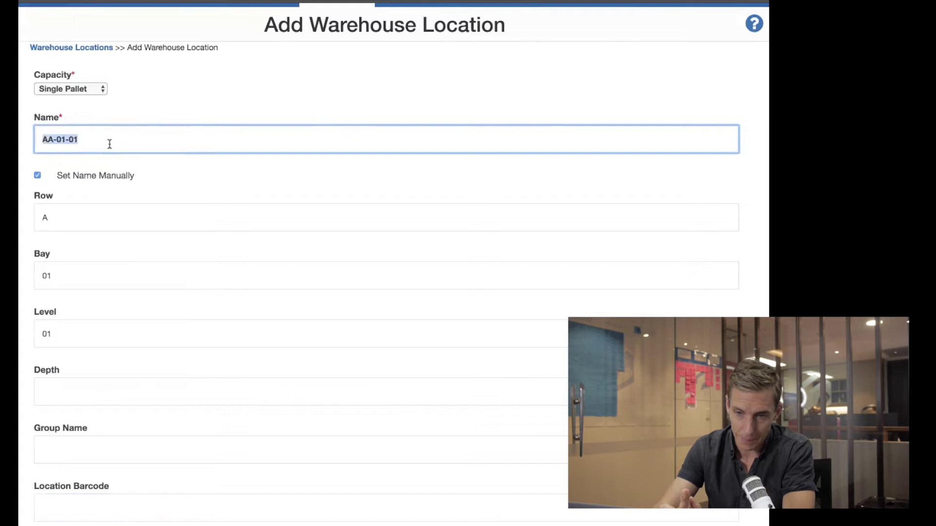
click(169, 163)
Turn off manual naming and set both the bay and the level to 1.
click(37, 175)
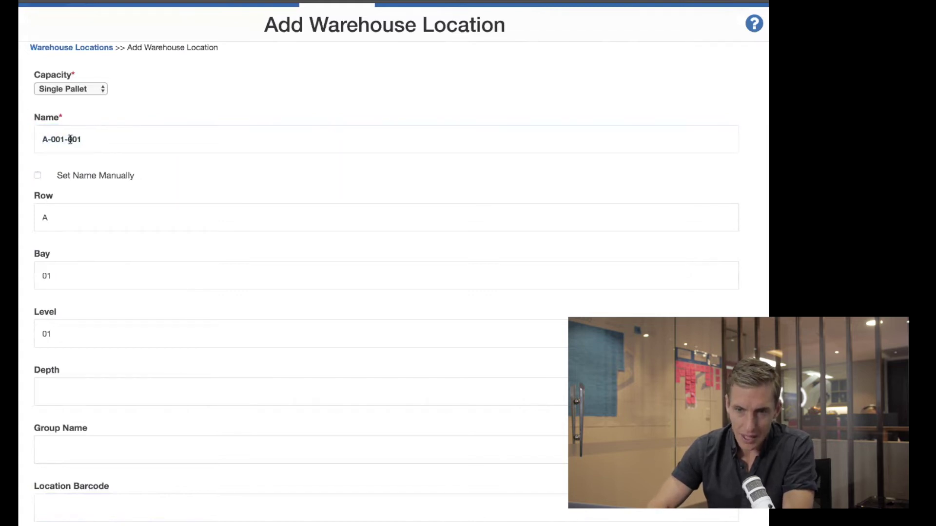
click(47, 274)
key(BackSpace)
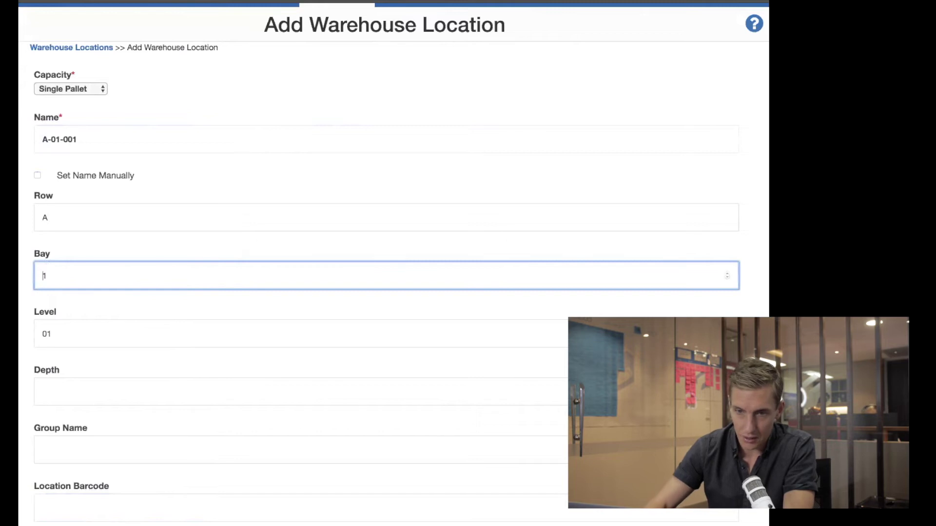
click(47, 334)
key(BackSpace)
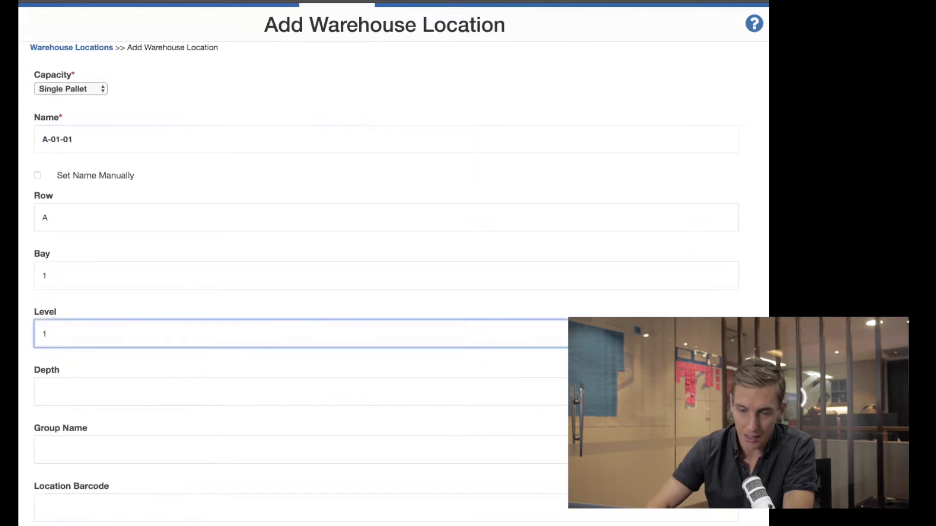
click(83, 225)
click(77, 279)
click(65, 333)
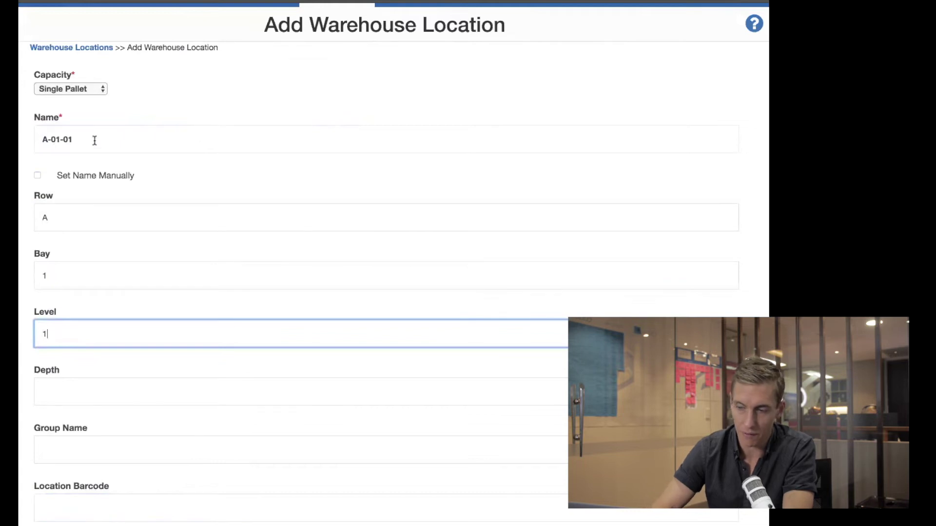
click(149, 108)
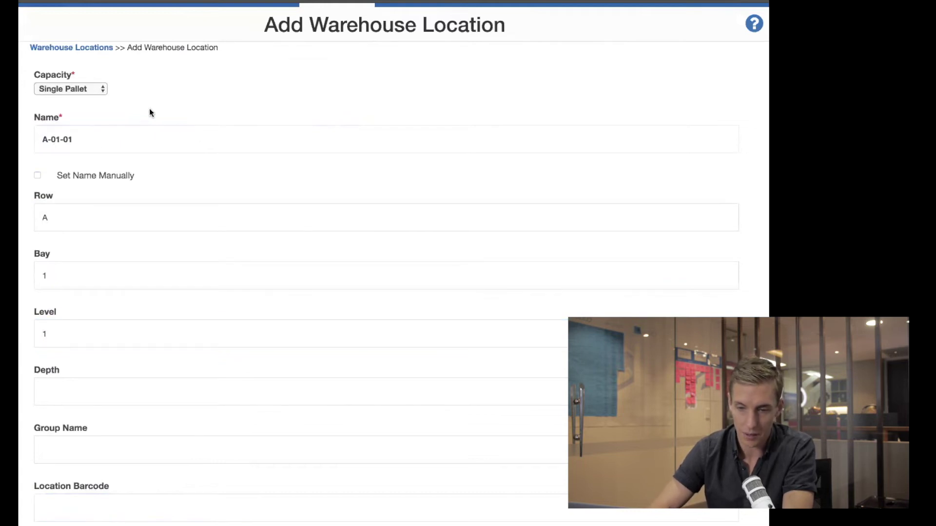
Set the warehouse location type to Chilled and allow it to accept General products too.
scroll(180, 278, down, 5)
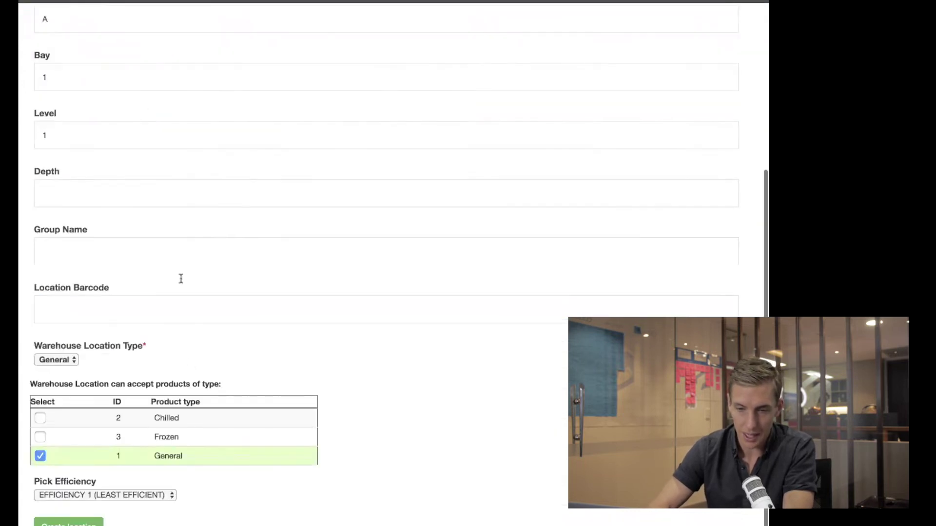
click(74, 359)
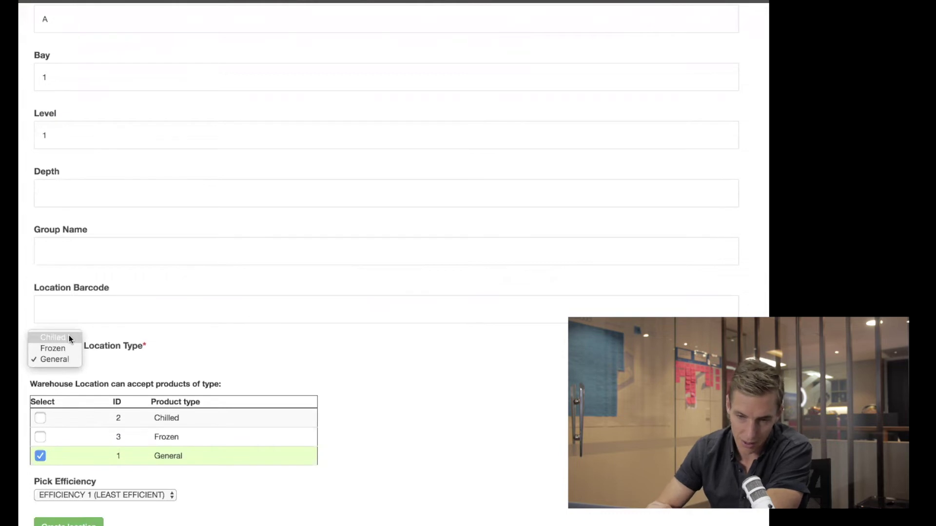
click(60, 338)
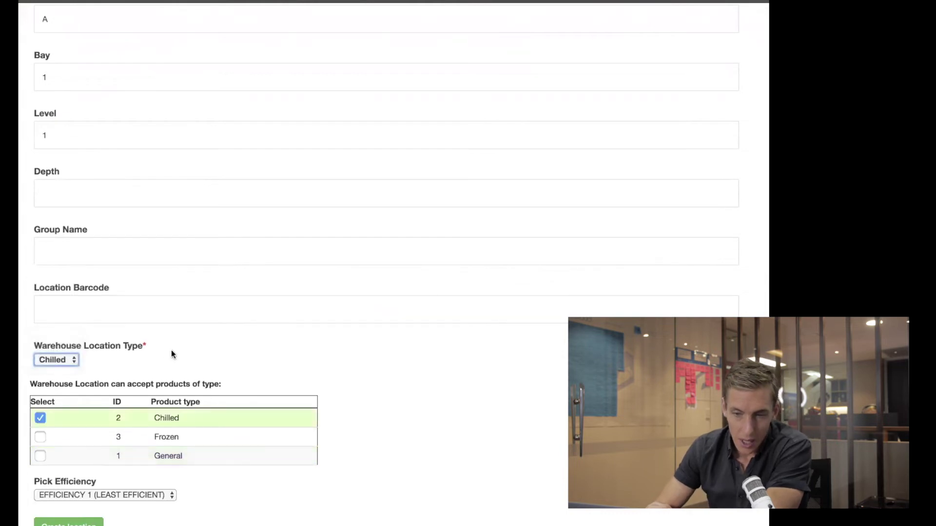
scroll(171, 350, down, 1)
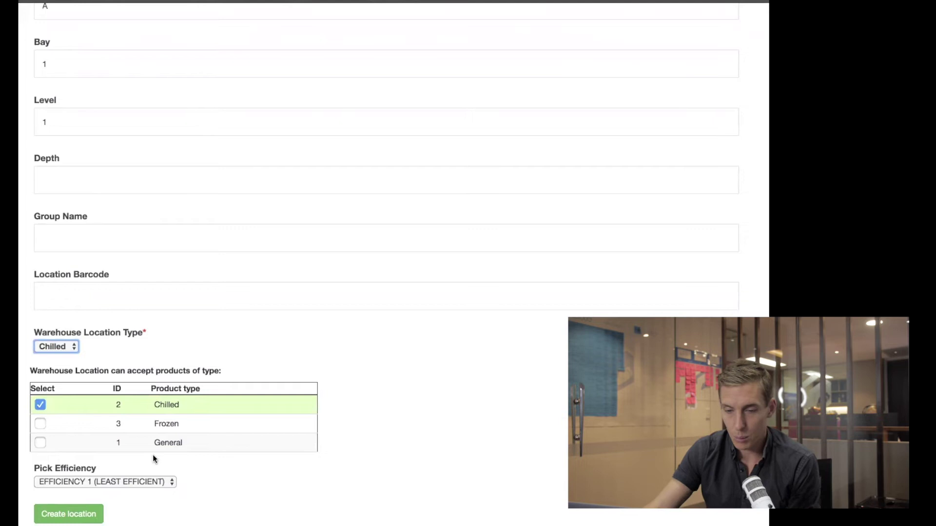
click(40, 444)
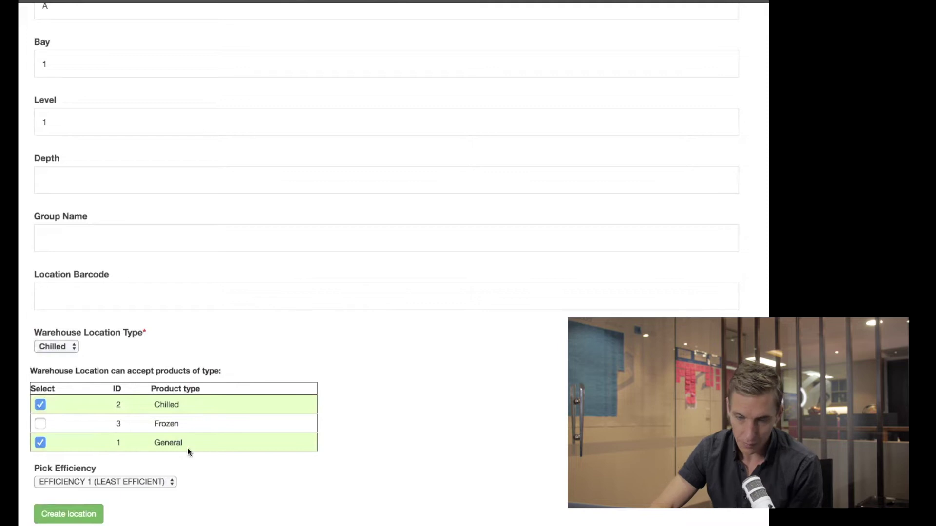
Try the Frozen and General location types, and return to Chilled with General products also accepted.
click(72, 349)
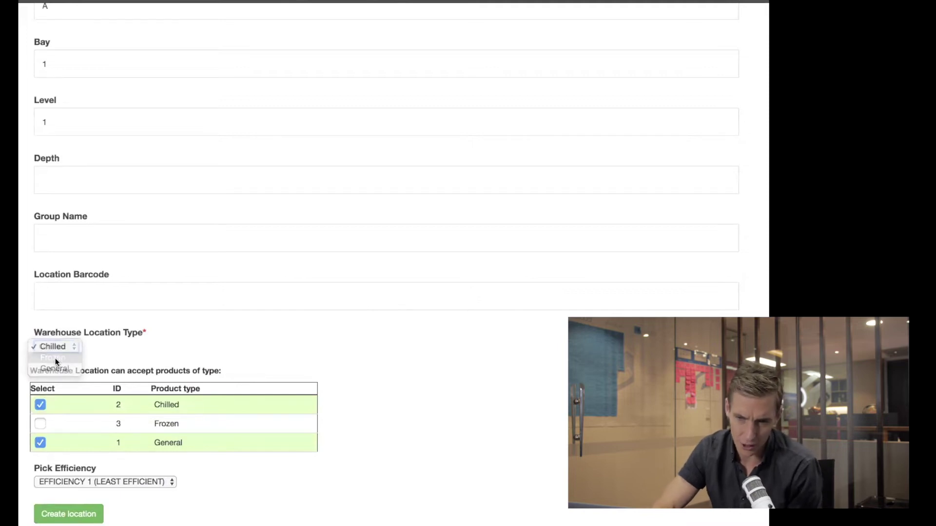
click(57, 358)
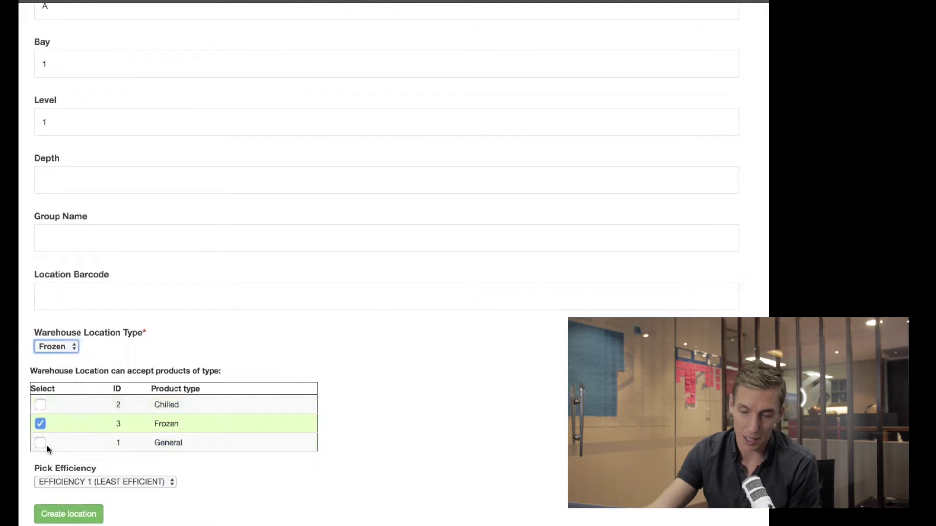
click(69, 344)
click(59, 359)
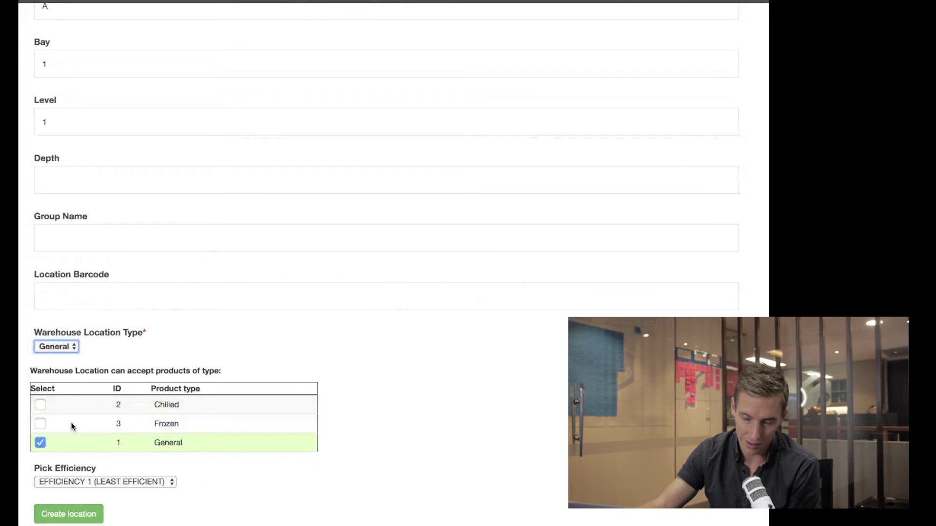
click(67, 345)
click(61, 323)
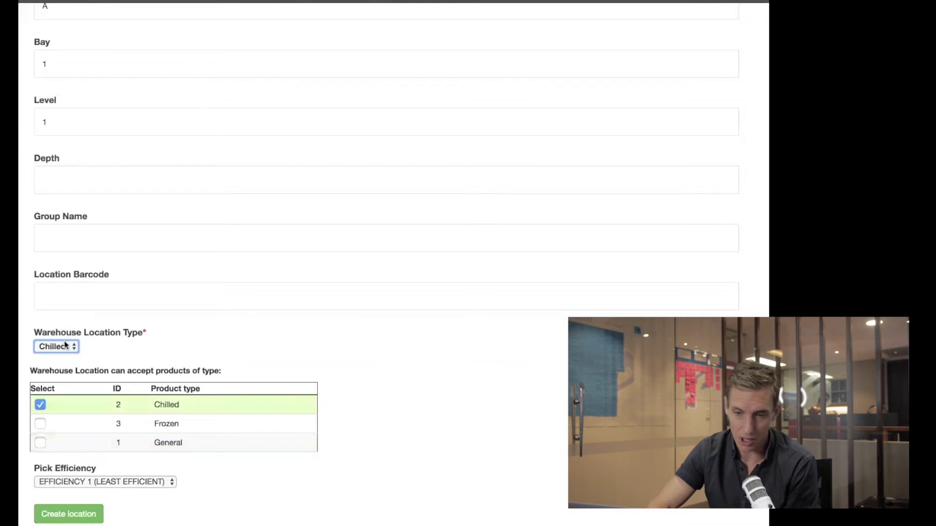
click(39, 443)
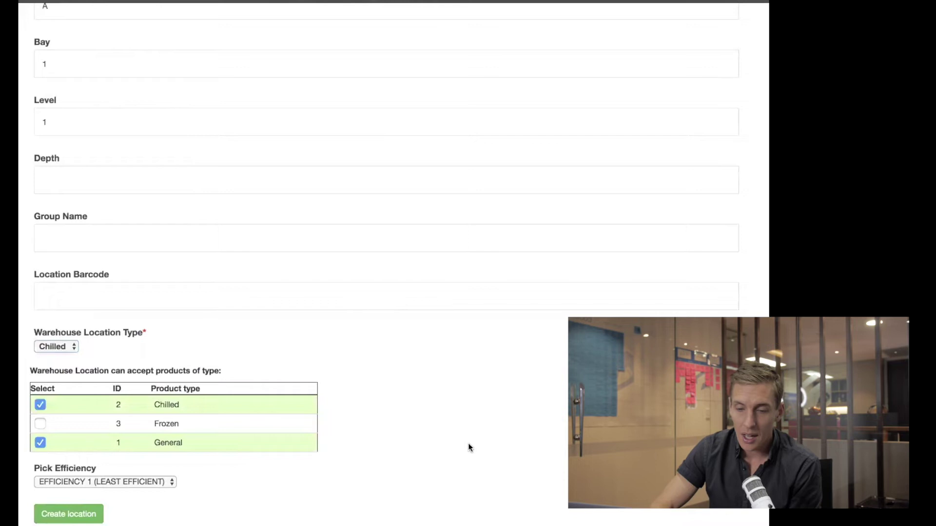
Set the pick efficiency to EFFICIENCY 10 (MOST EFFICIENT) and try to create the location.
click(127, 483)
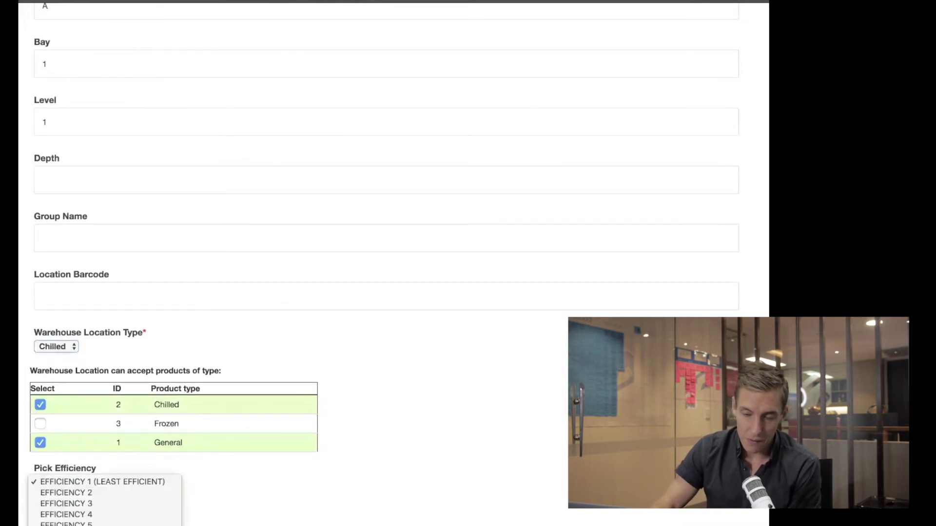
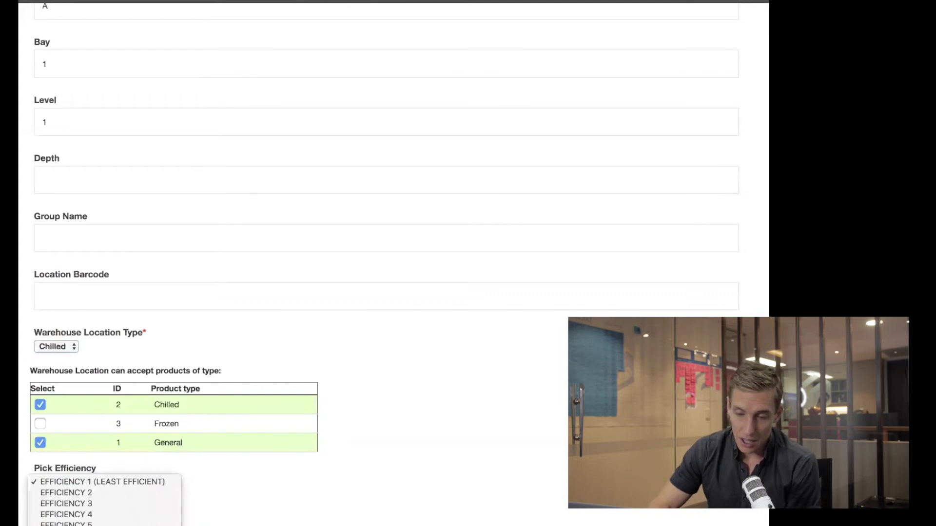
click(153, 523)
click(186, 494)
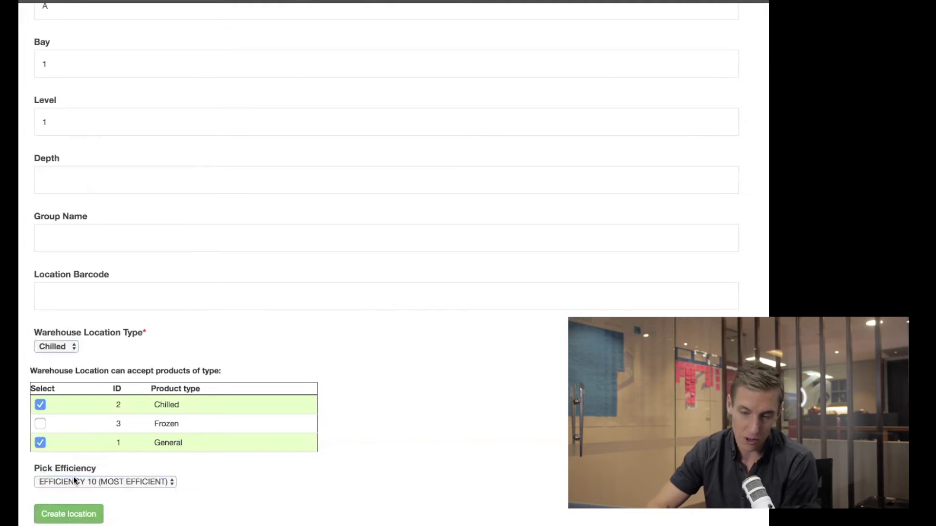
click(71, 515)
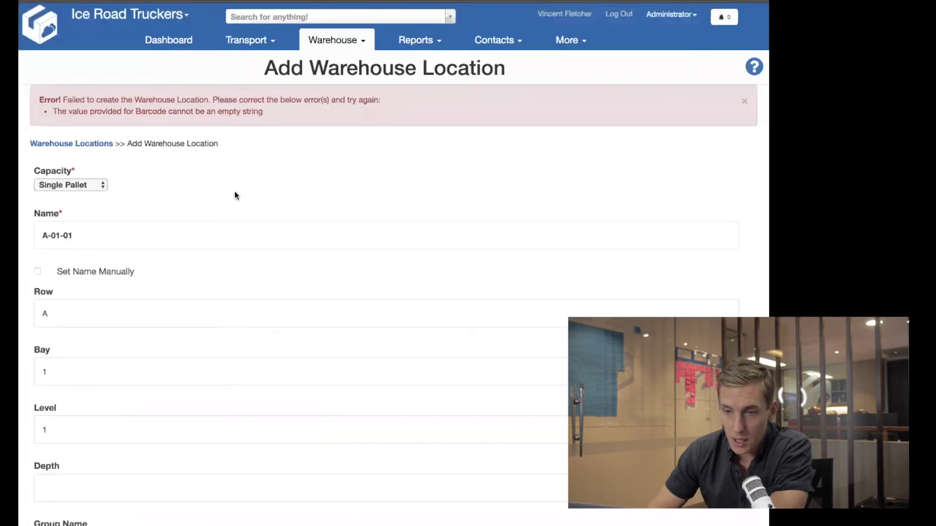
Enter A0101 as the location barcode.
scroll(138, 119, down, 1)
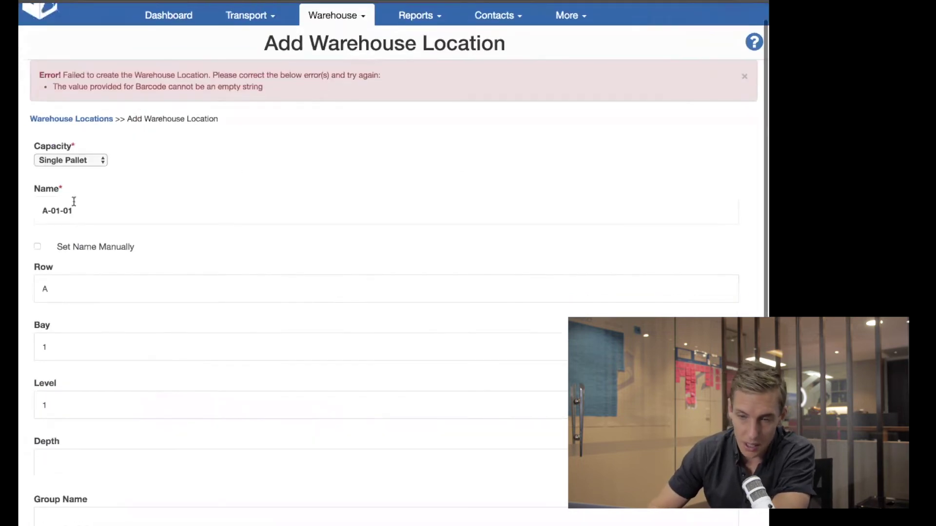
scroll(149, 177, down, 5)
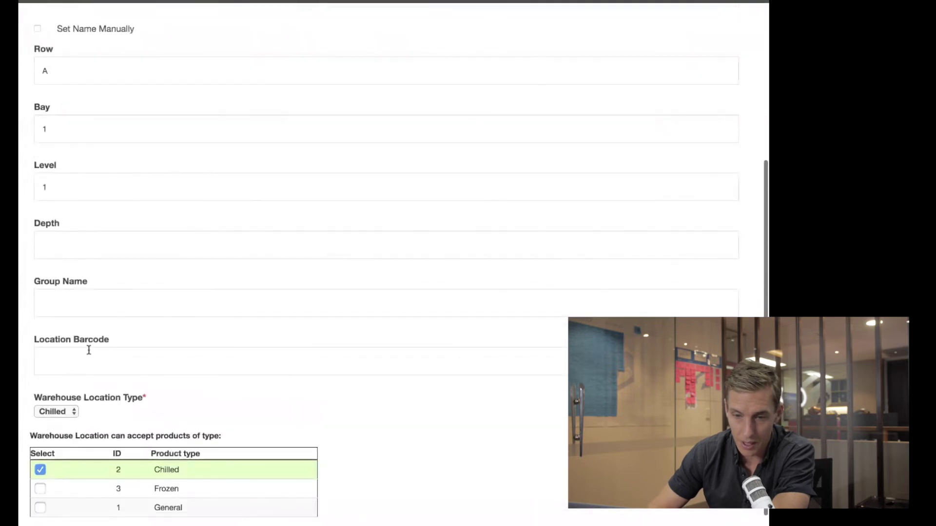
click(75, 361)
text(A0101)
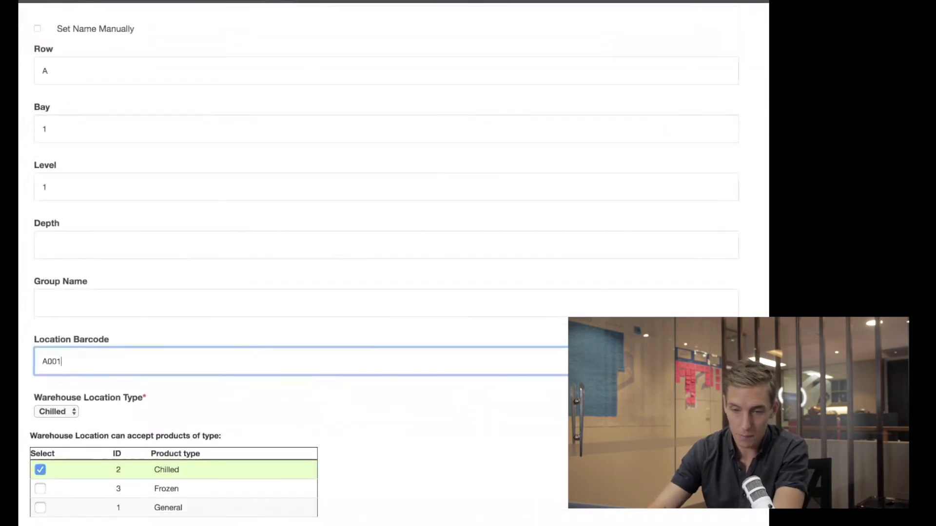
key(Tab)
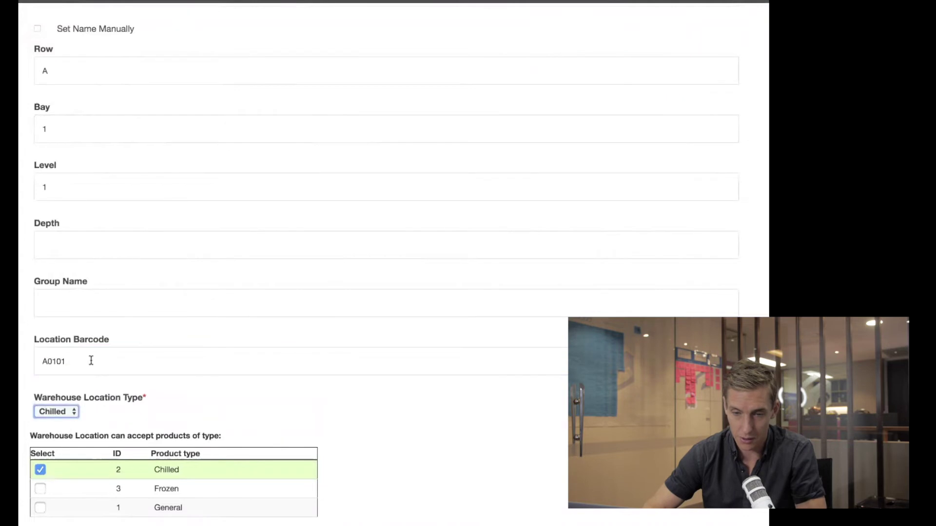
click(89, 358)
Allow General products again for the chilled location and create it.
scroll(126, 367, down, 1)
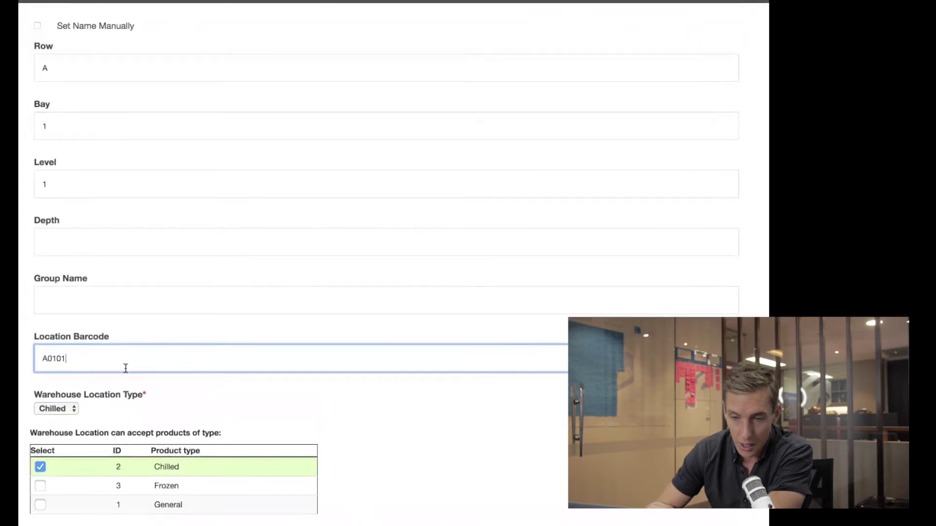
click(40, 507)
scroll(265, 483, down, 1)
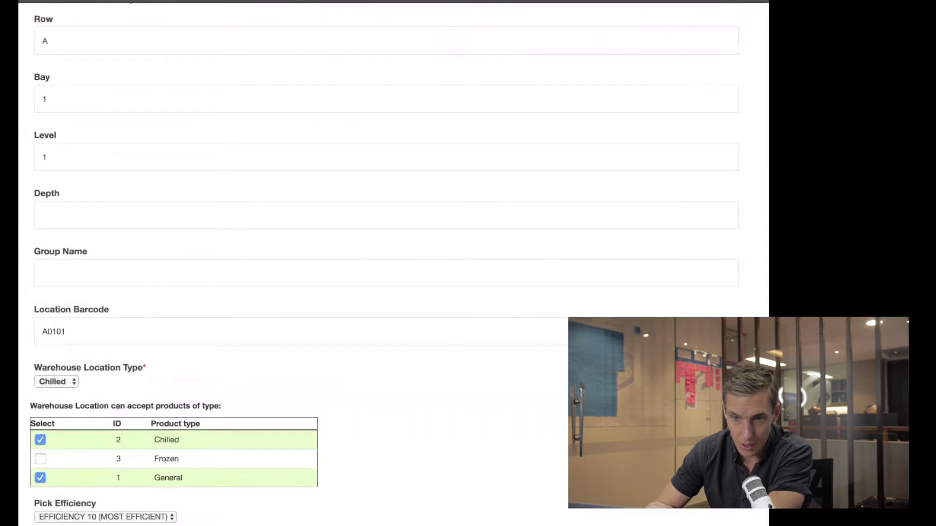
key(Return)
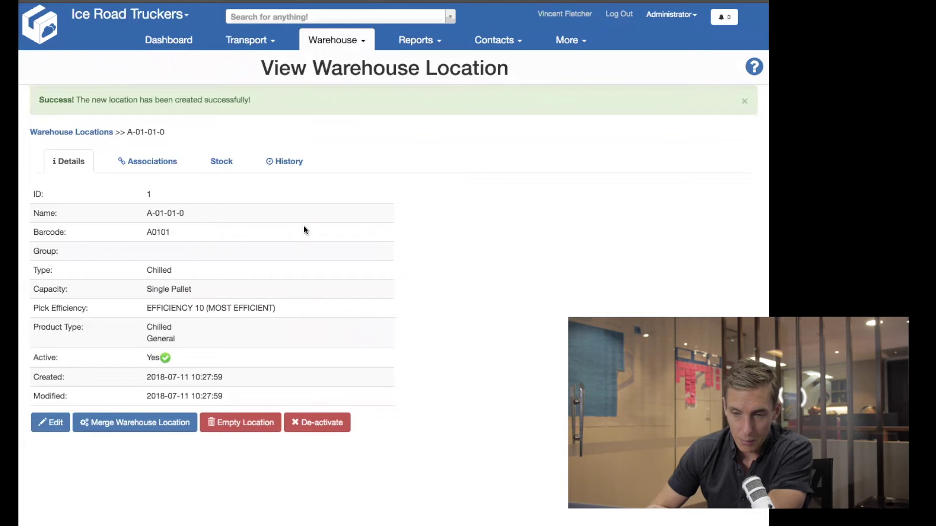
Start another single warehouse location with Multiple Pallets capacity and an estimated maximum of 100 pallets.
click(94, 132)
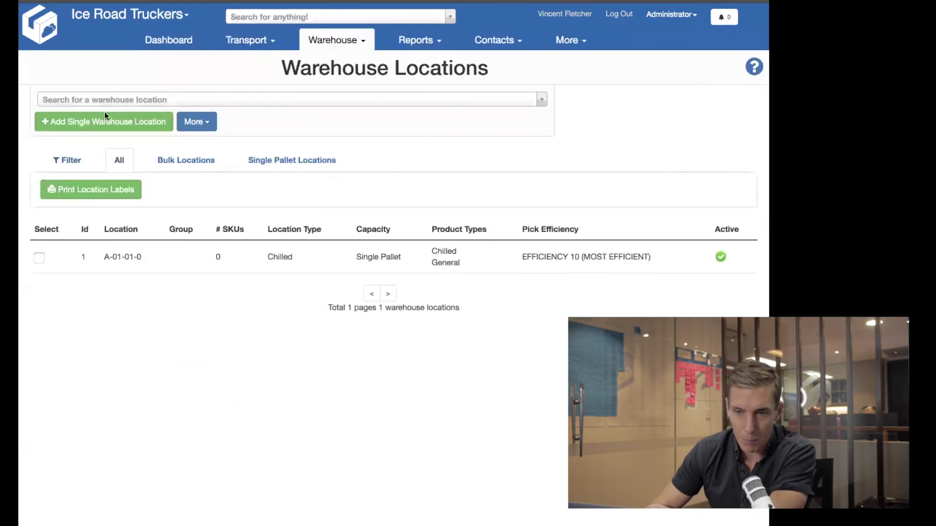
click(94, 122)
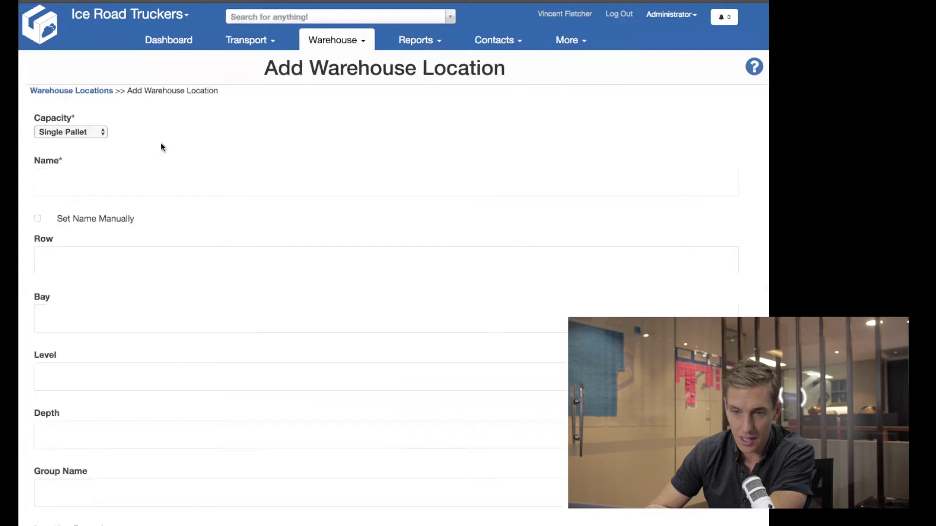
click(79, 132)
click(77, 142)
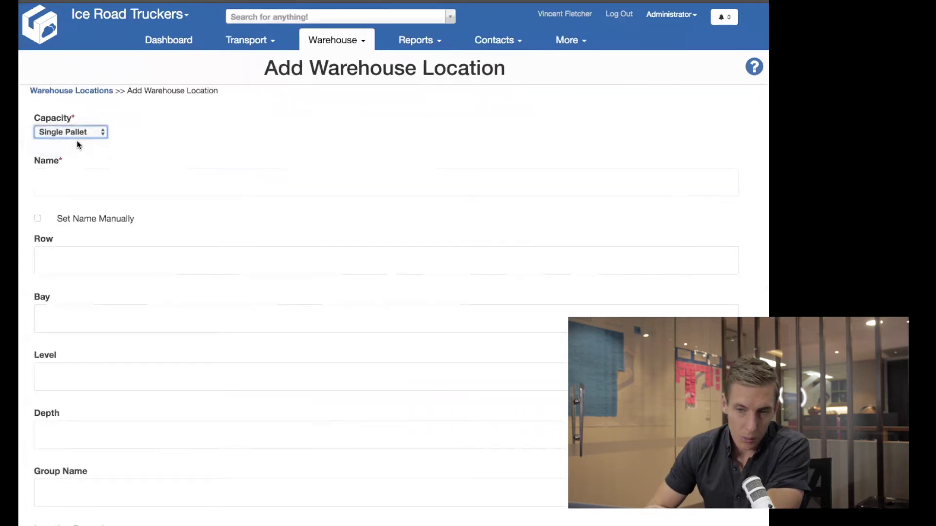
click(106, 192)
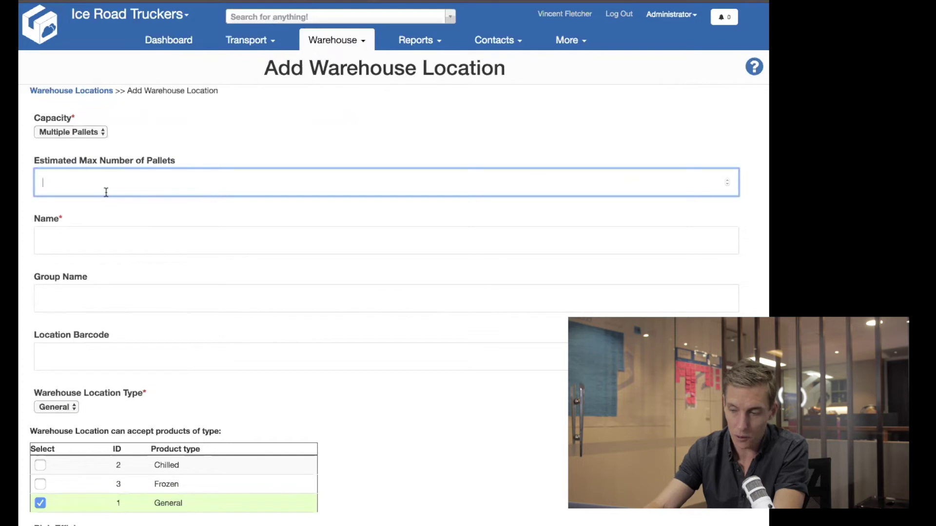
text(100)
key(Tab)
Name the multi-pallet location CHILLER FLOOR and give it the barcode CHFLOOR.
text(CHILL)
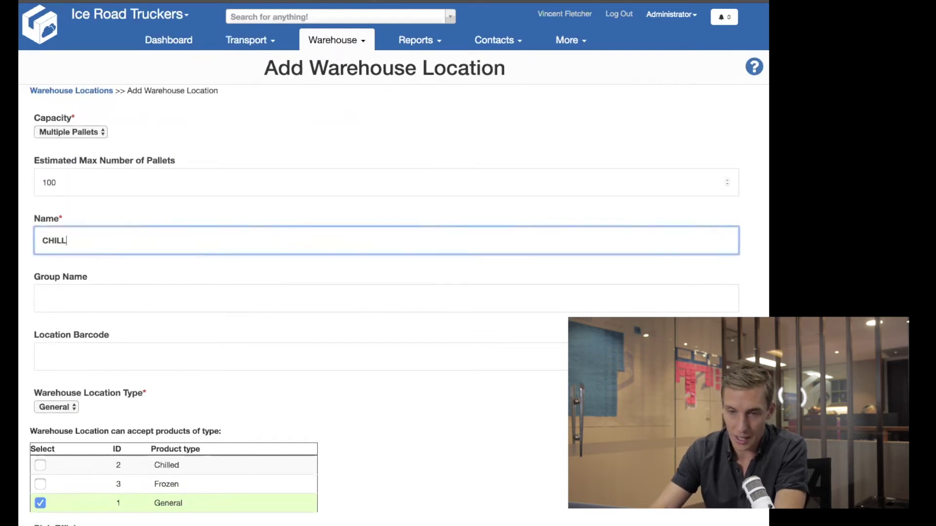
text(ER FLOOR)
key(Tab)
key(Tab)
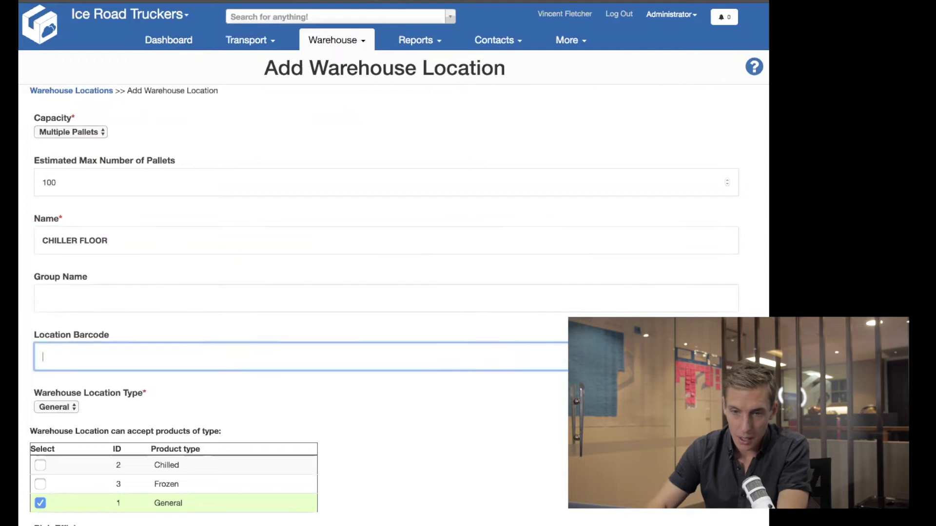
scroll(100, 274, down, 1)
text(CHFLOOR)
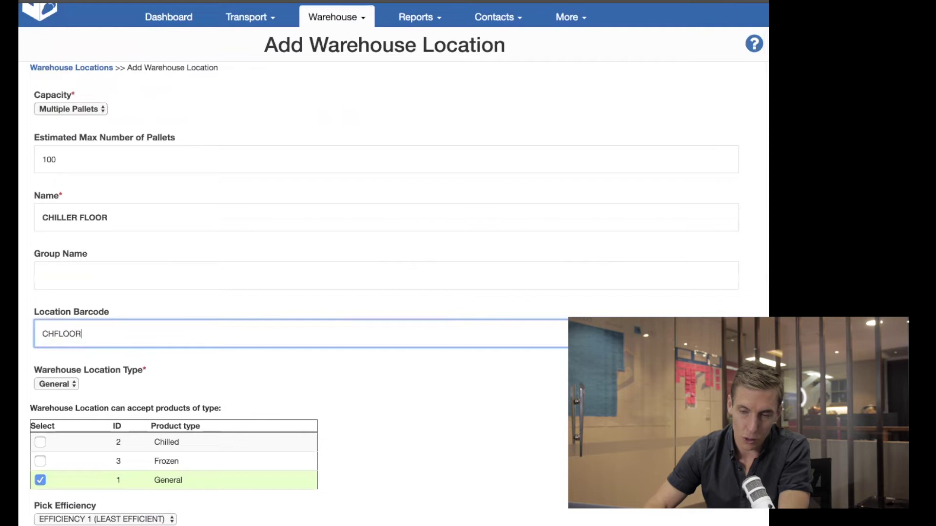
click(186, 376)
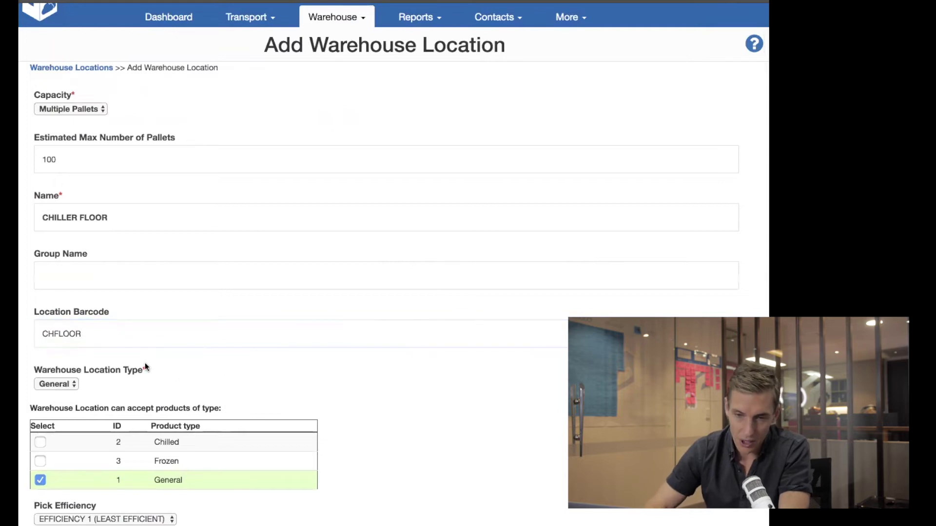
Make CHILLER FLOOR a Chilled location that also accepts General products.
click(63, 384)
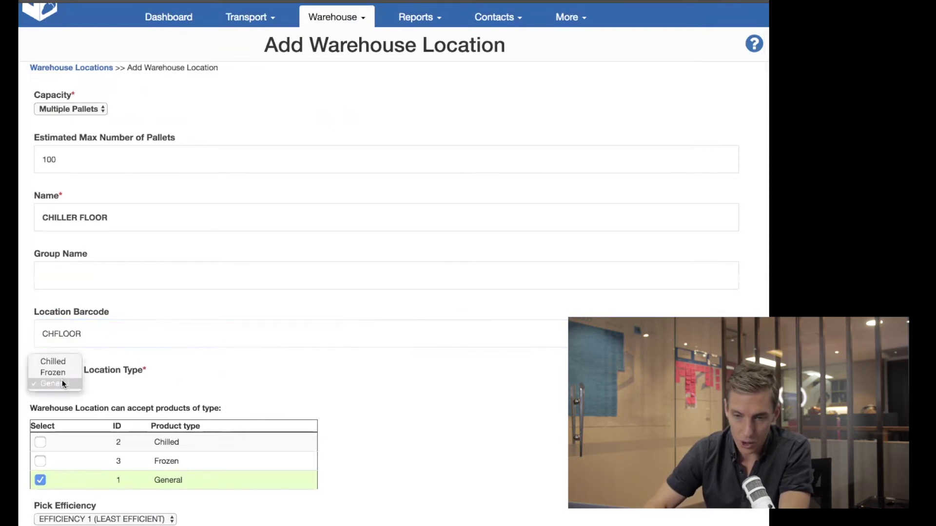
click(60, 360)
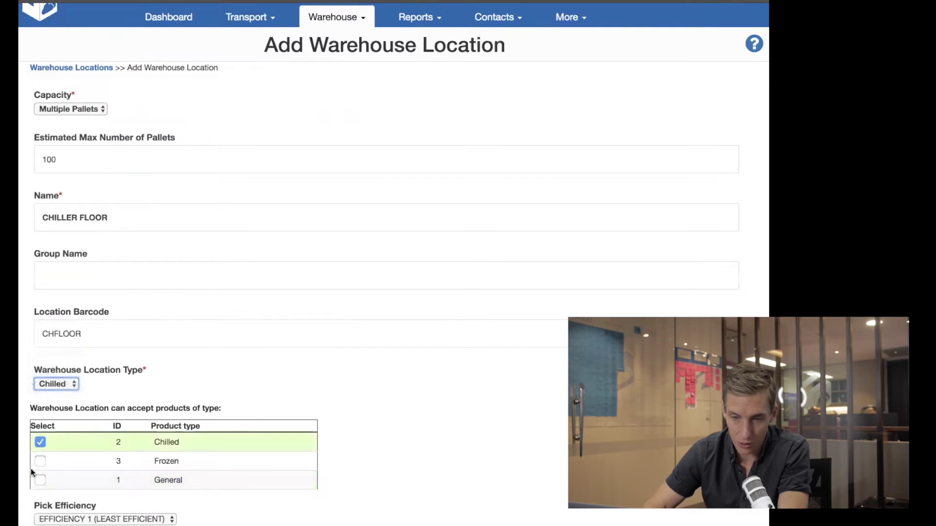
click(41, 482)
Set the pick efficiency of CHILLER FLOOR to EFFICIENCY 10 (MOST EFFICIENT) and create the location.
scroll(240, 516, down, 2)
click(130, 482)
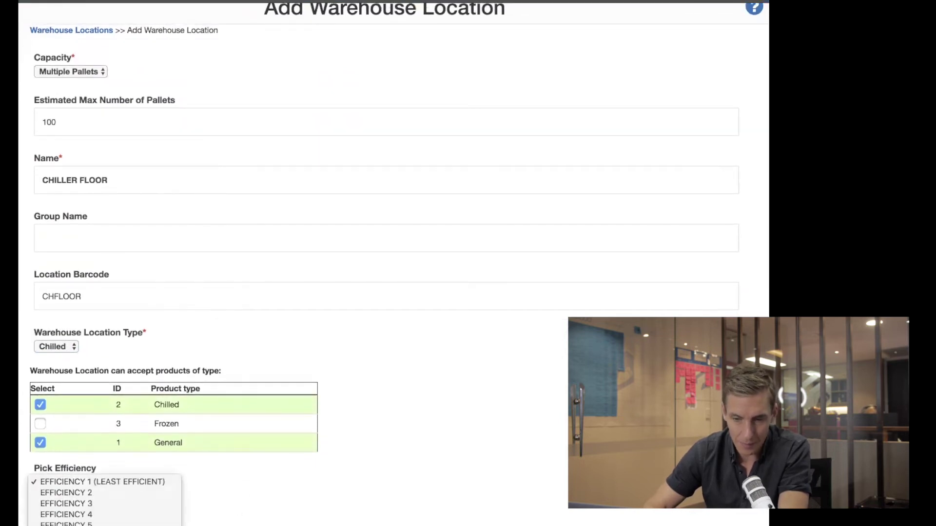
click(129, 525)
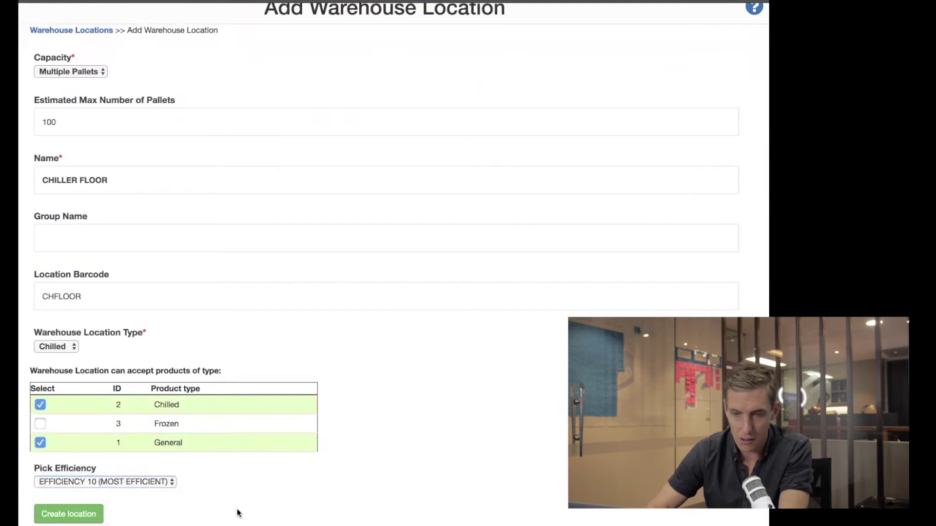
scroll(239, 513, up, 1)
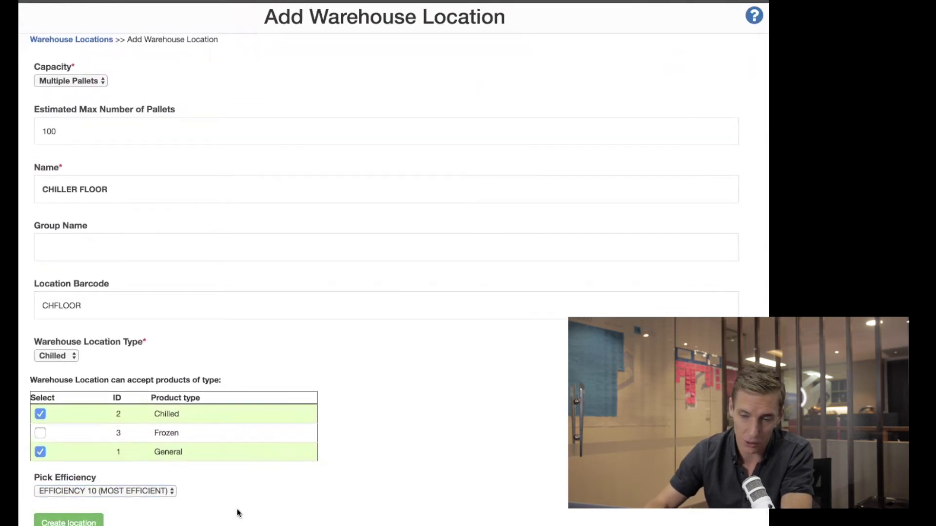
click(68, 522)
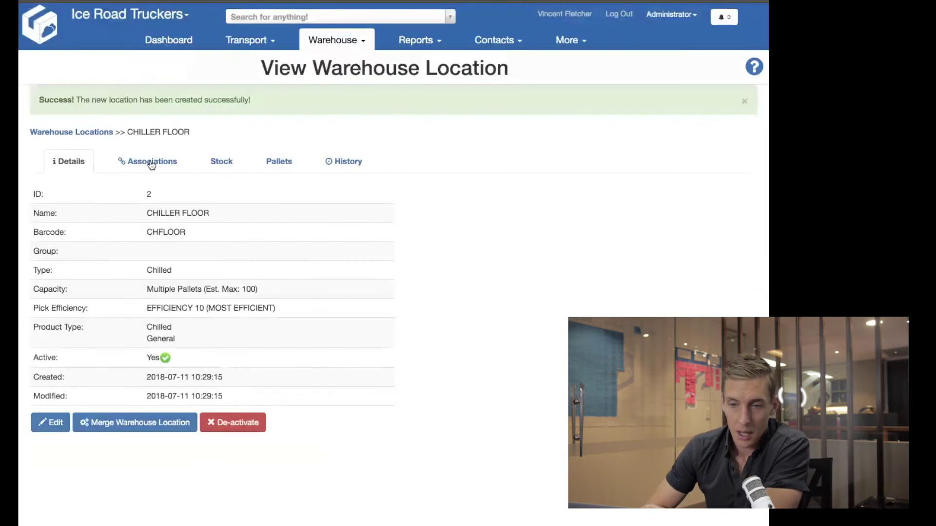
Return to the warehouse locations list and start adding locations in bulk for row AA.
click(102, 137)
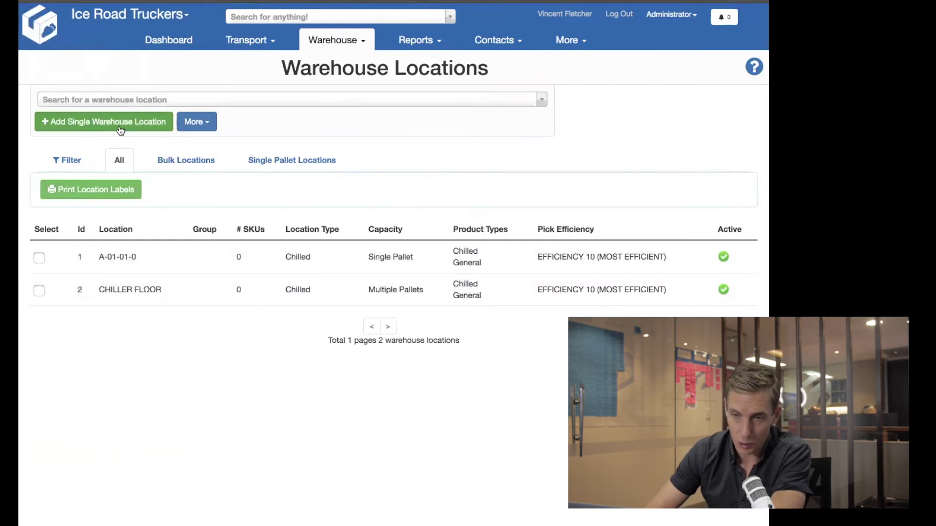
click(212, 125)
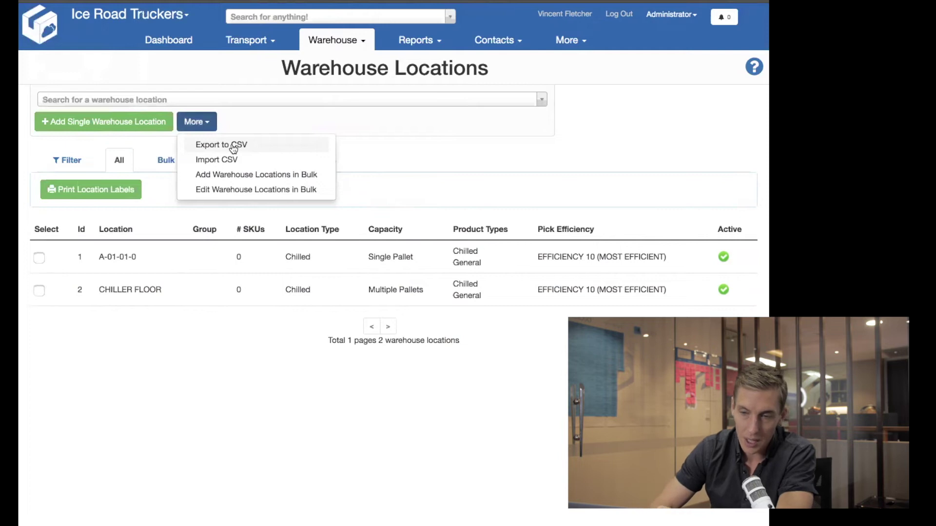
click(217, 176)
click(115, 192)
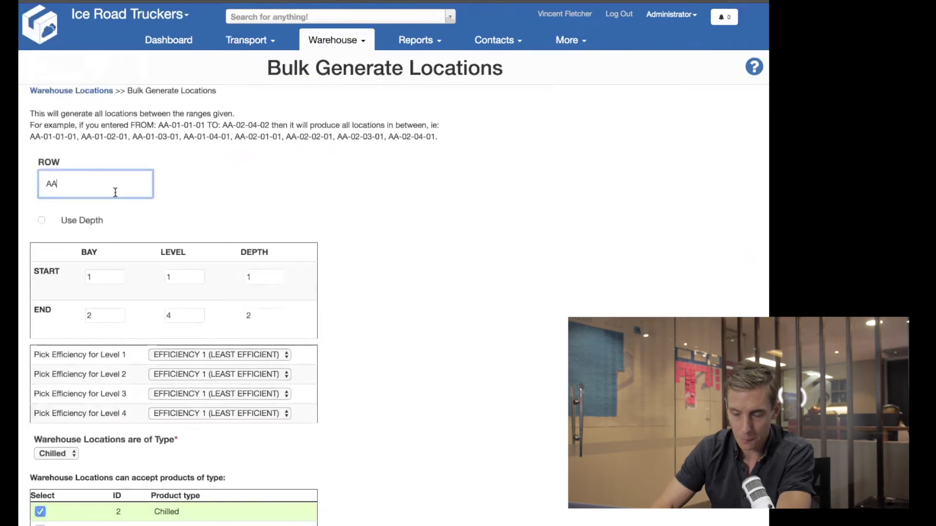
Set the row AA range to bays 1 to 4 and levels 1 to 4.
scroll(157, 205, down, 1)
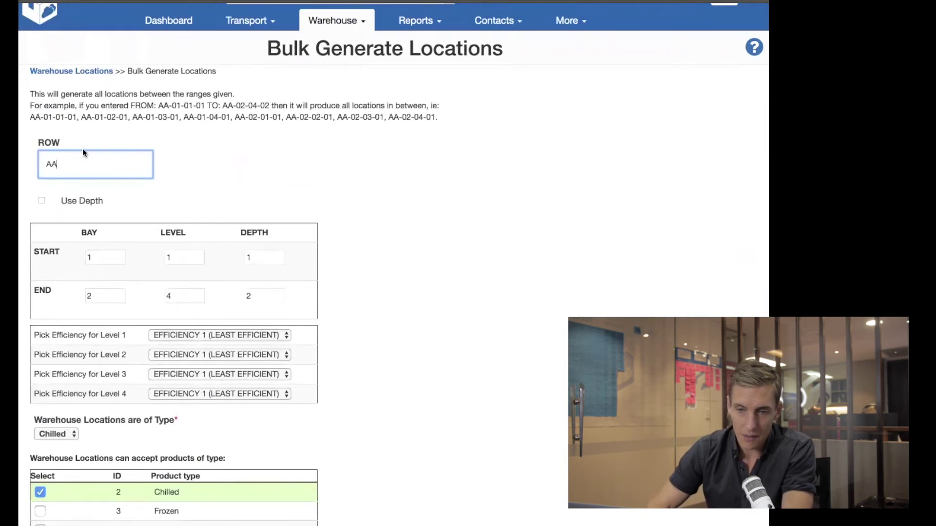
click(111, 254)
click(98, 294)
key(BackSpace)
text(4)
click(179, 253)
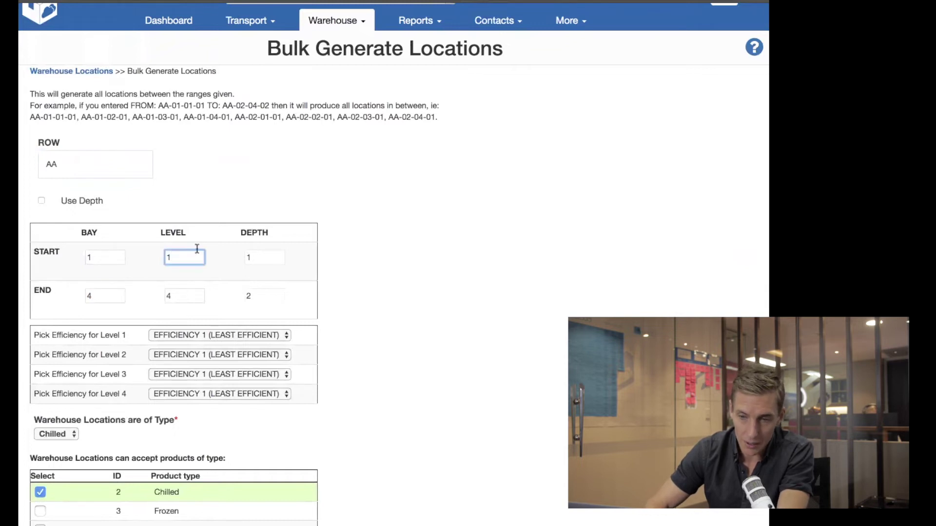
click(174, 299)
click(260, 257)
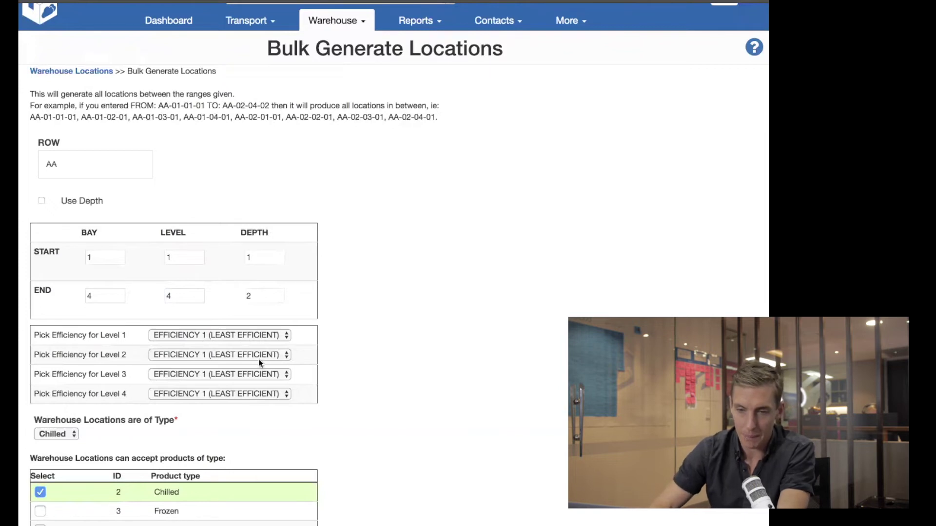
Set the row AA pick efficiencies to EFFICIENCY 10 for level 1, EFFICIENCY 8 for level 2, and EFFICIENCY 5 for levels 3 and 4.
scroll(381, 325, down, 2)
click(273, 280)
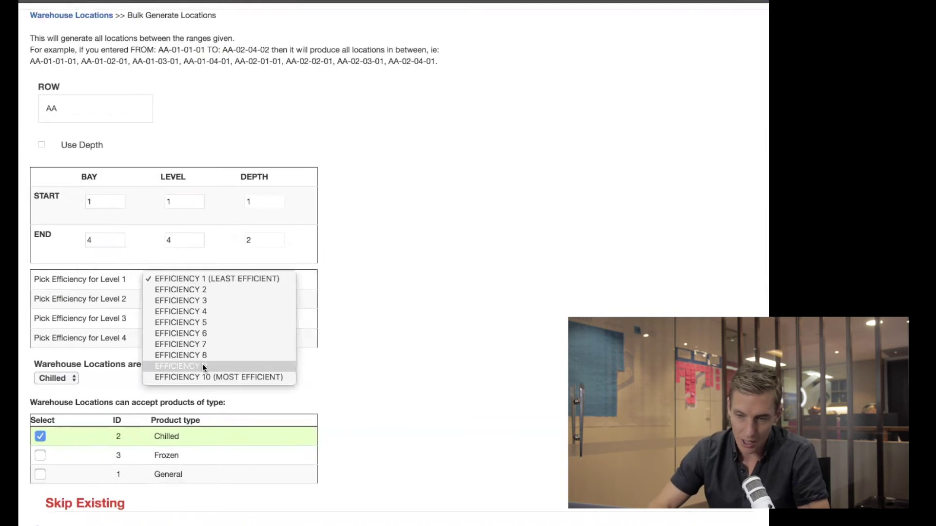
click(209, 376)
click(235, 300)
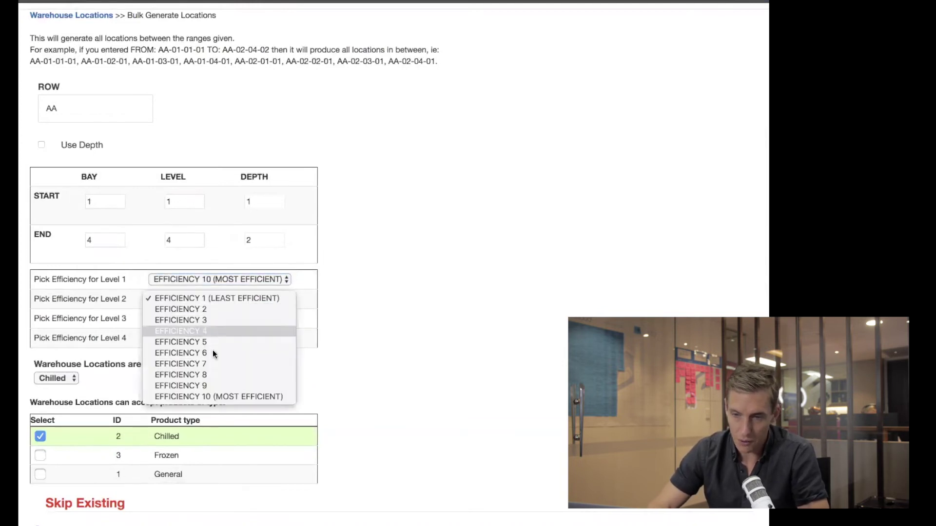
click(215, 377)
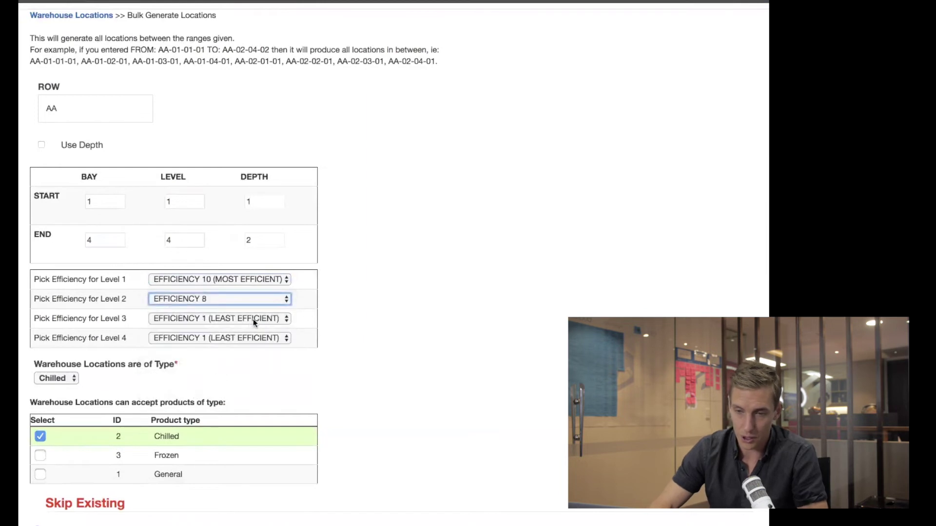
click(224, 317)
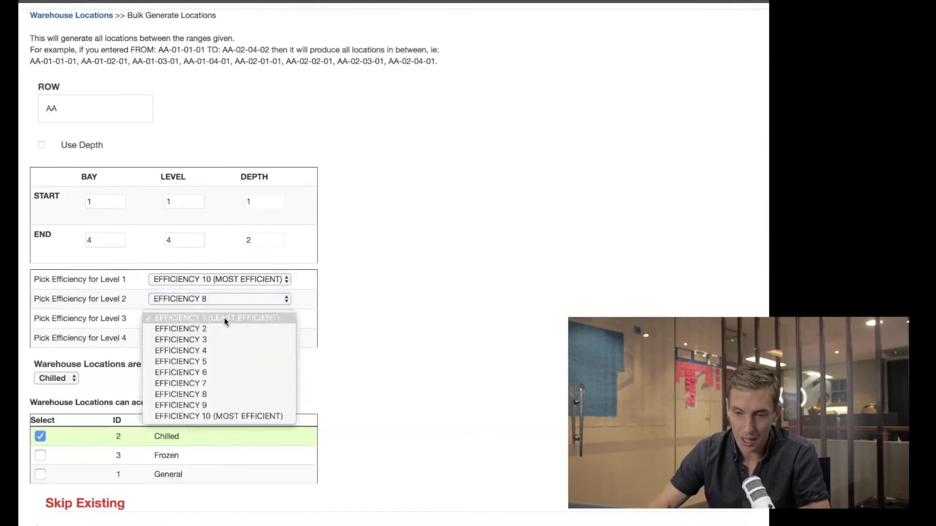
click(222, 361)
click(216, 337)
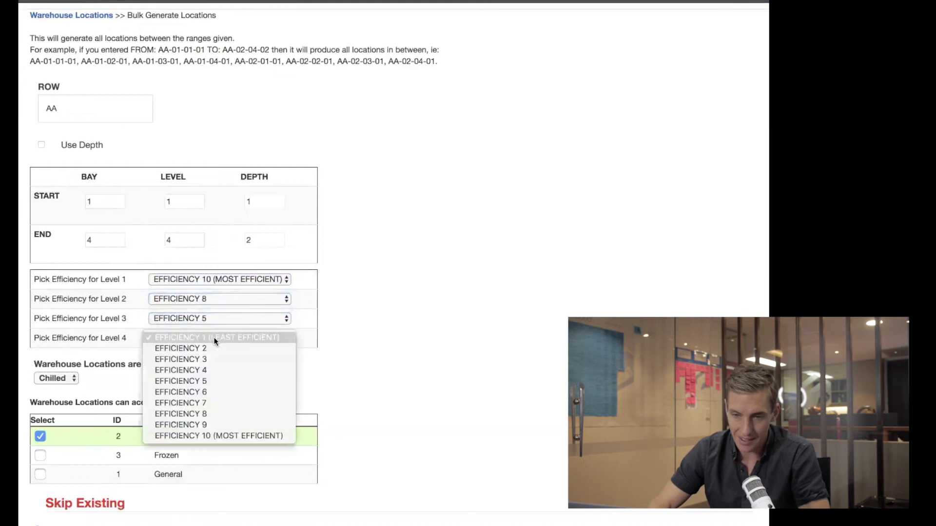
click(205, 381)
click(375, 328)
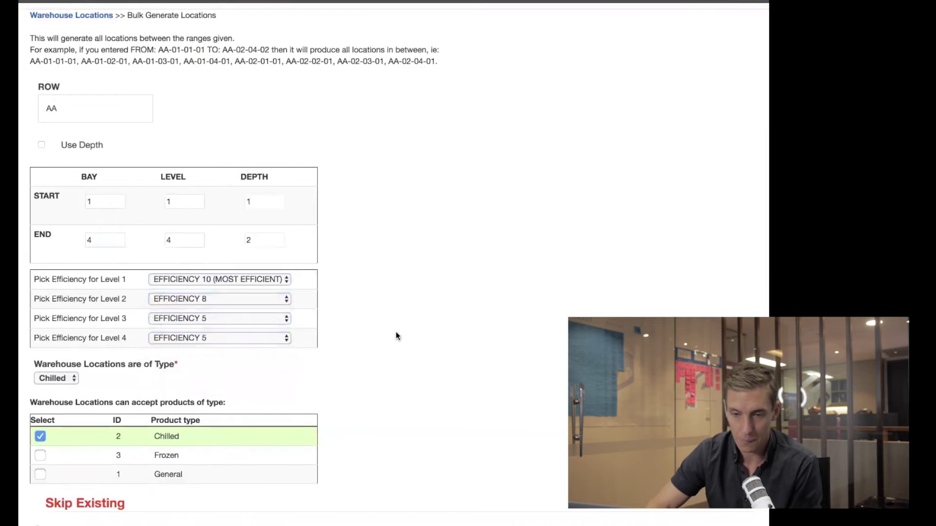
Let the row AA locations also accept General products and generate them.
scroll(396, 336, down, 3)
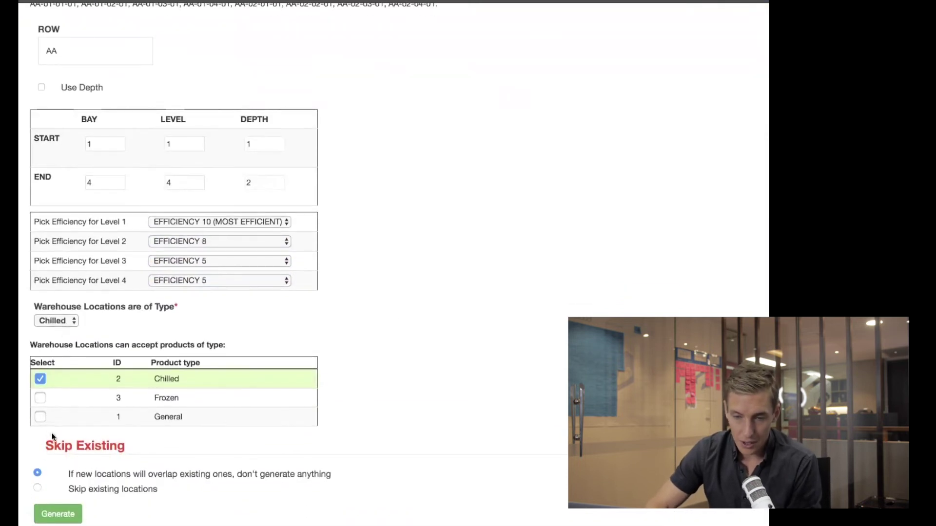
click(39, 416)
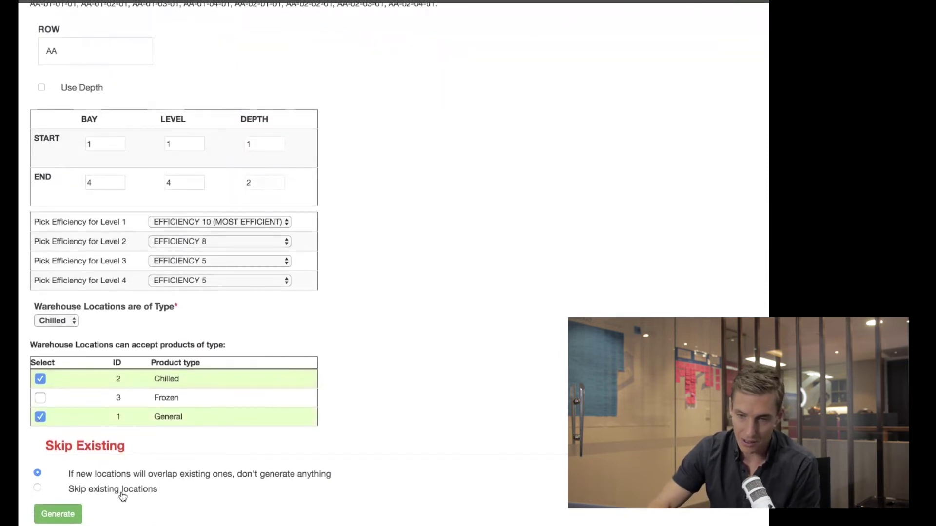
click(61, 516)
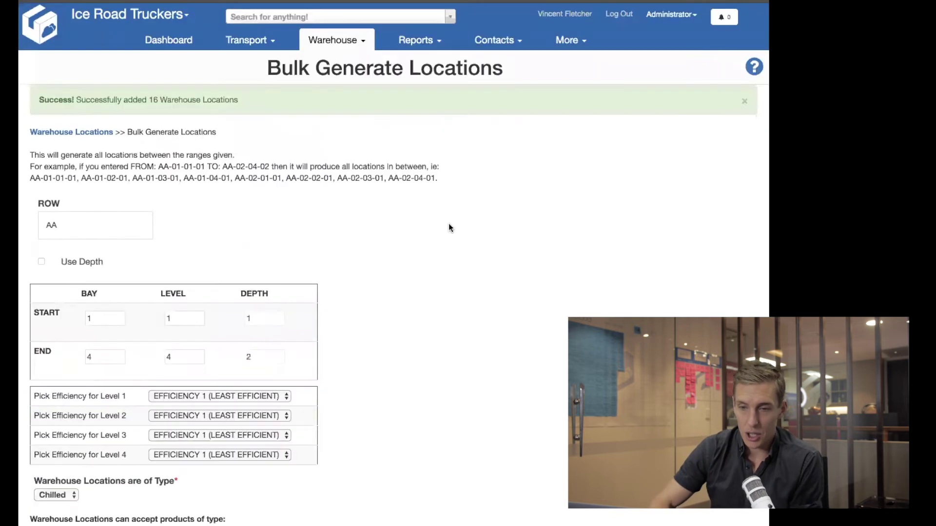
Examine the generated row AA entries in the warehouse locations list.
double_click(155, 100)
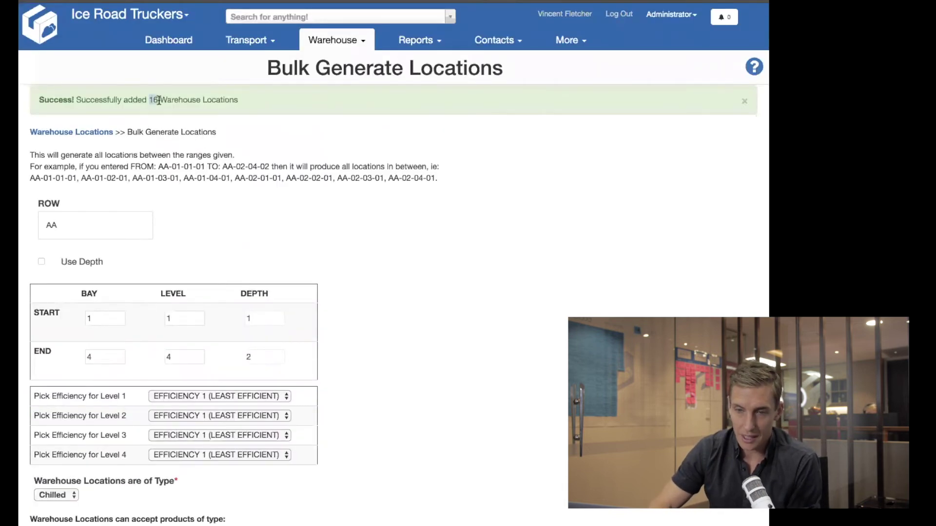
click(103, 132)
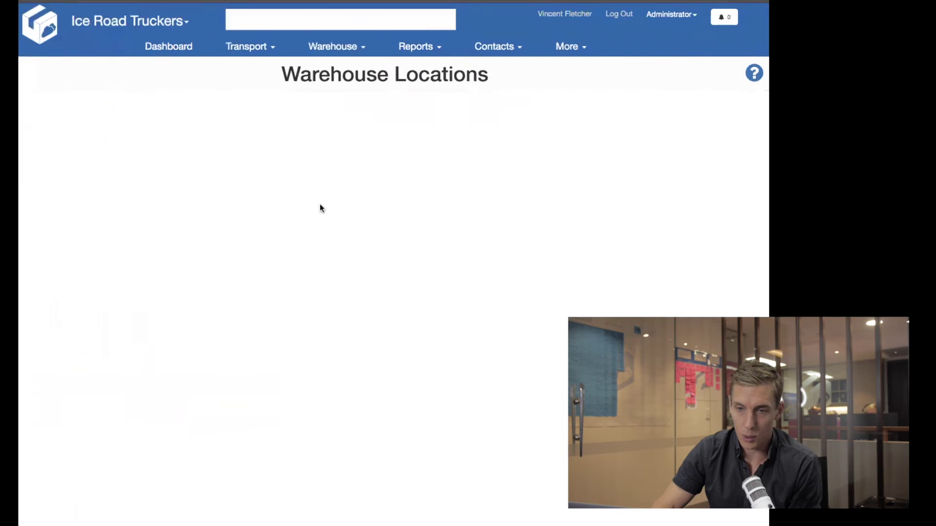
scroll(238, 387, down, 1)
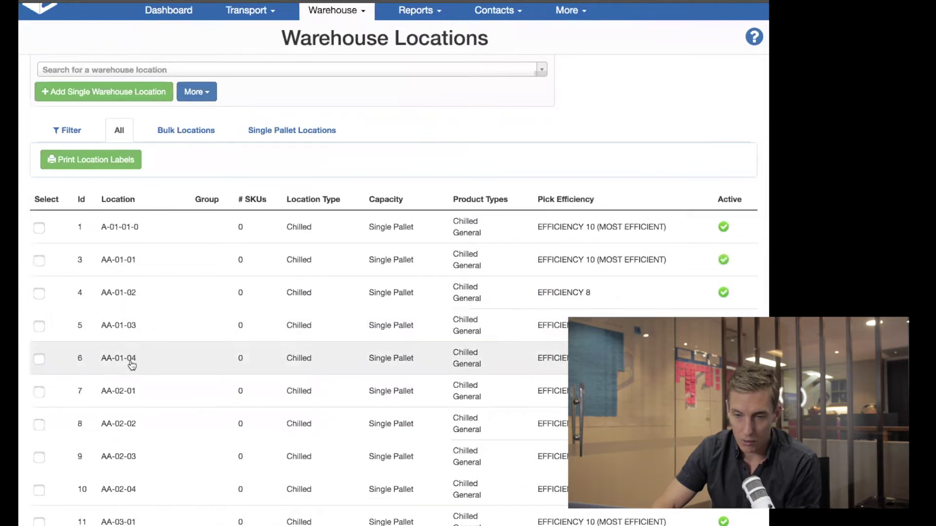
scroll(141, 402, down, 10)
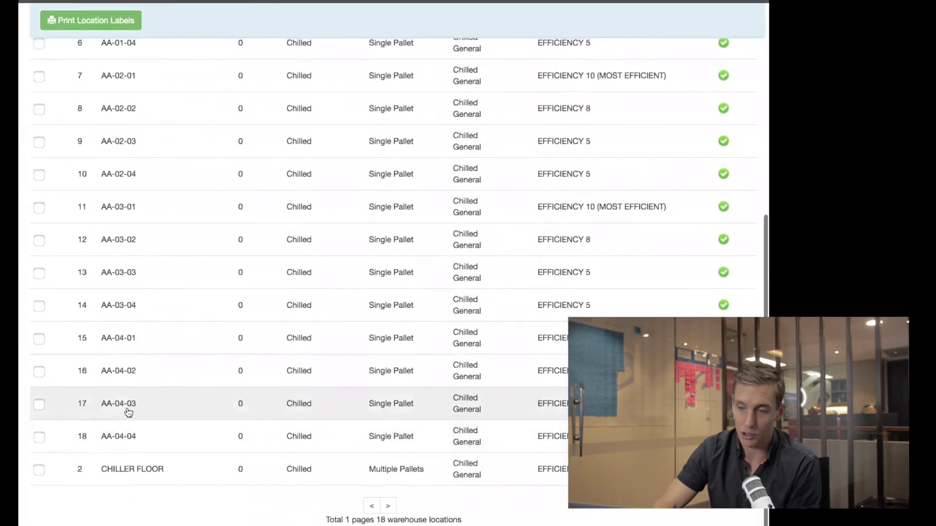
scroll(169, 413, up, 7)
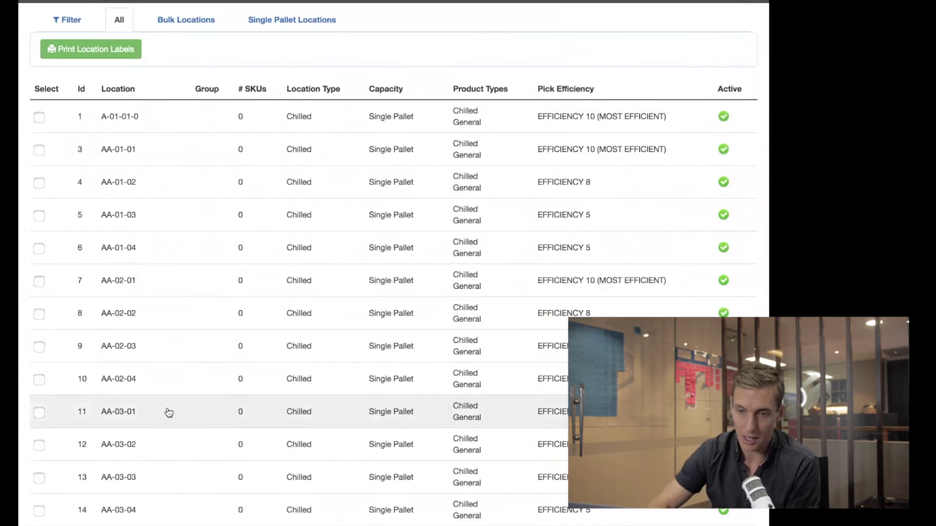
scroll(169, 413, up, 2)
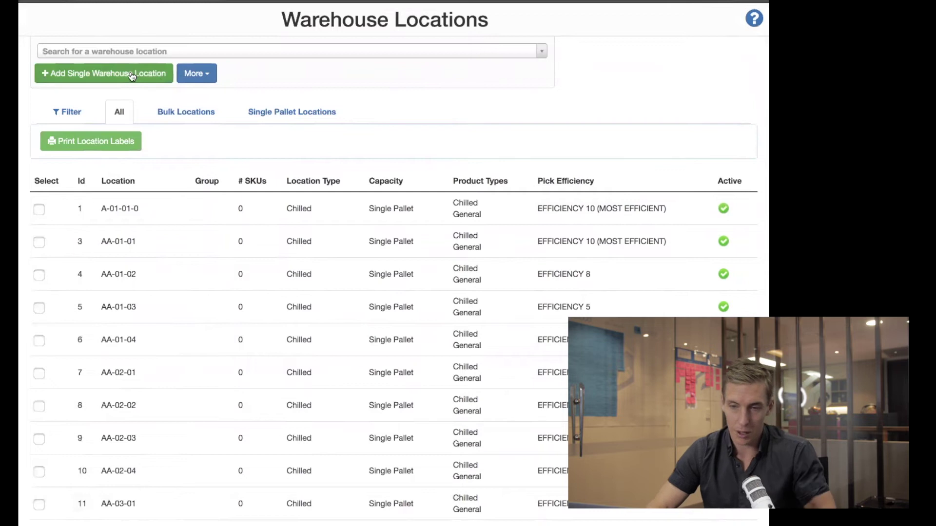
Start another bulk addition of warehouse locations with the row set to FA.
click(198, 74)
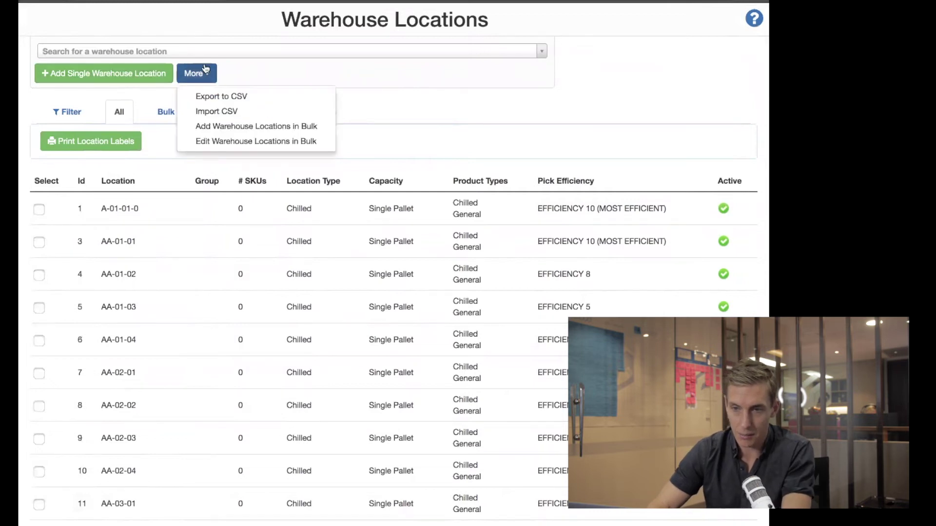
click(230, 127)
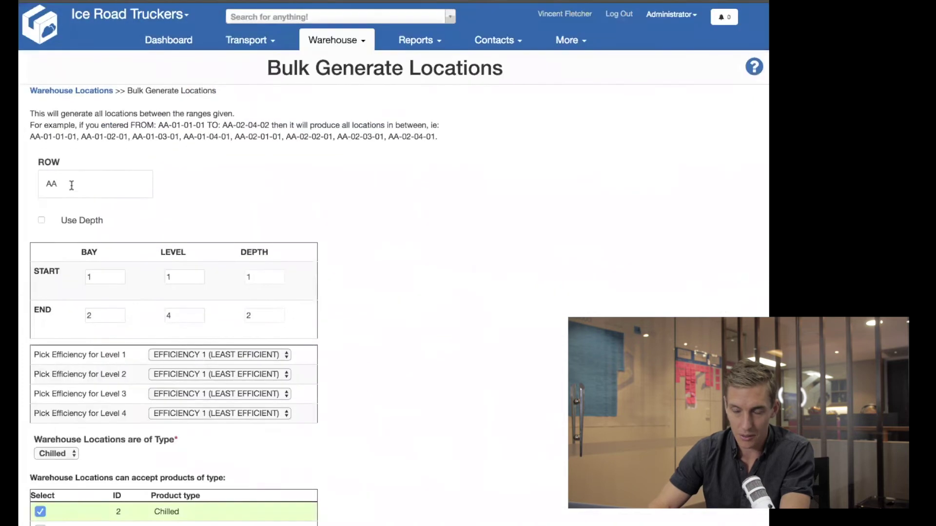
click(54, 183)
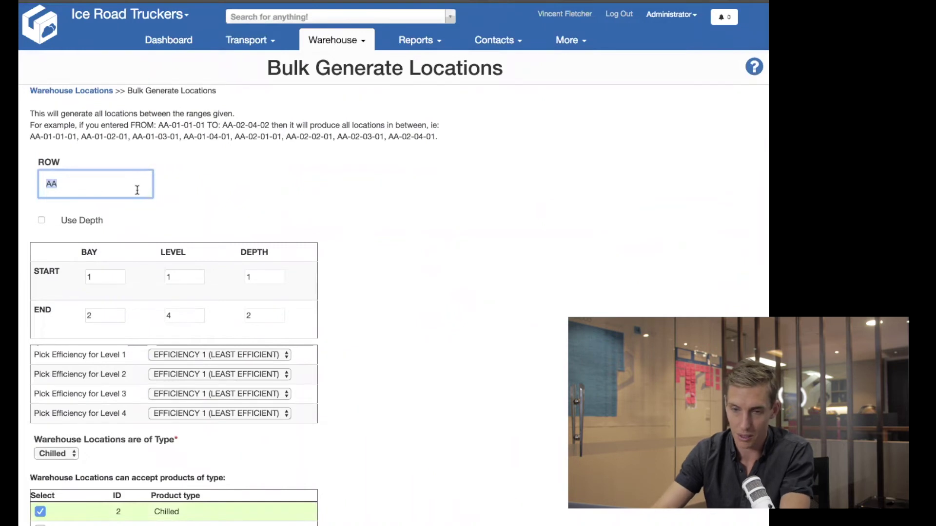
text(F)
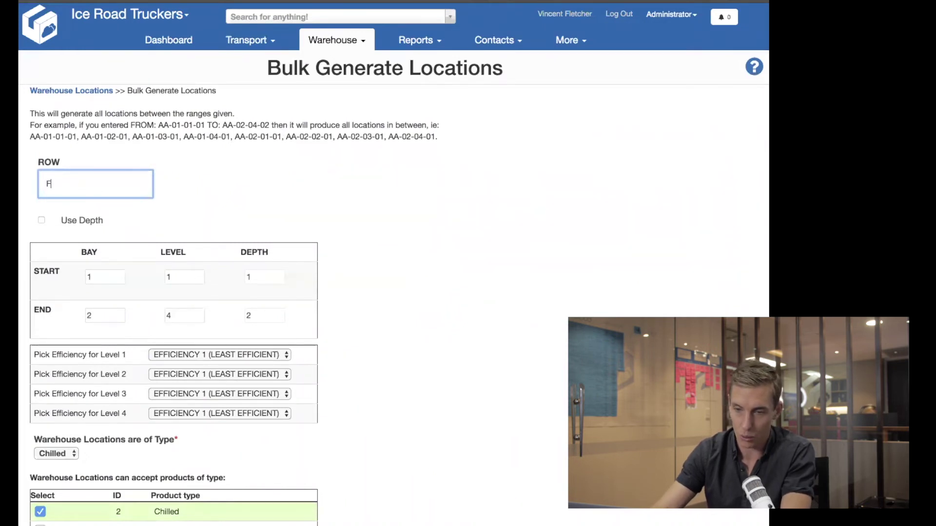
text(A)
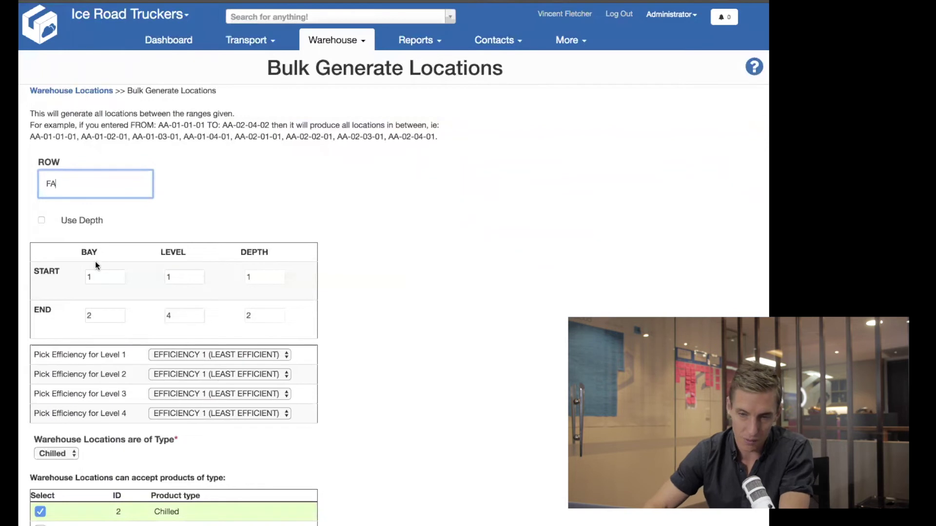
Set the row FA range to end at bay 4 and level 3.
click(99, 276)
click(103, 317)
key(BackSpace)
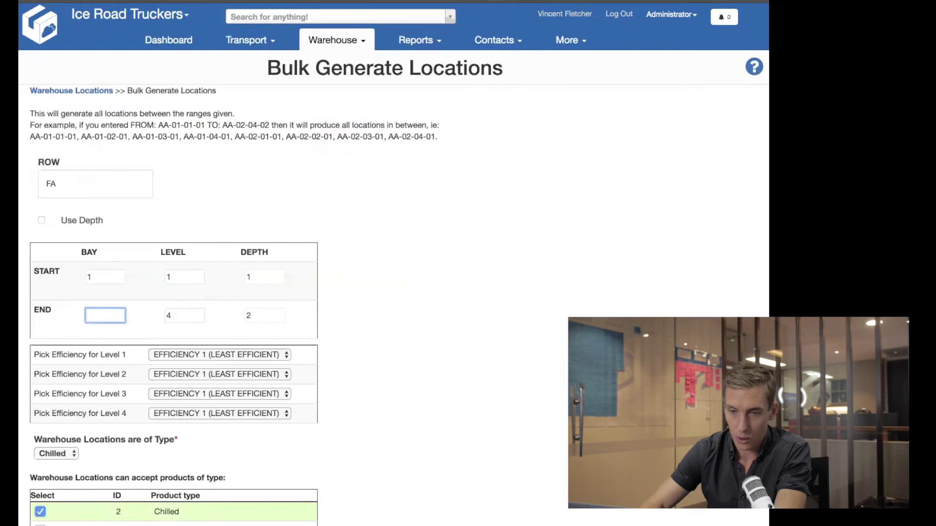
text(4)
click(188, 278)
click(182, 310)
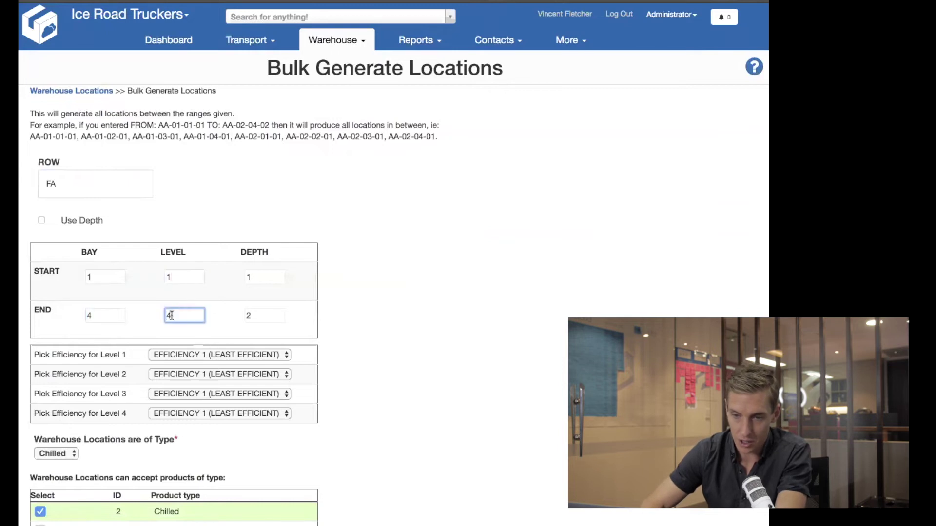
key(BackSpace)
text(3)
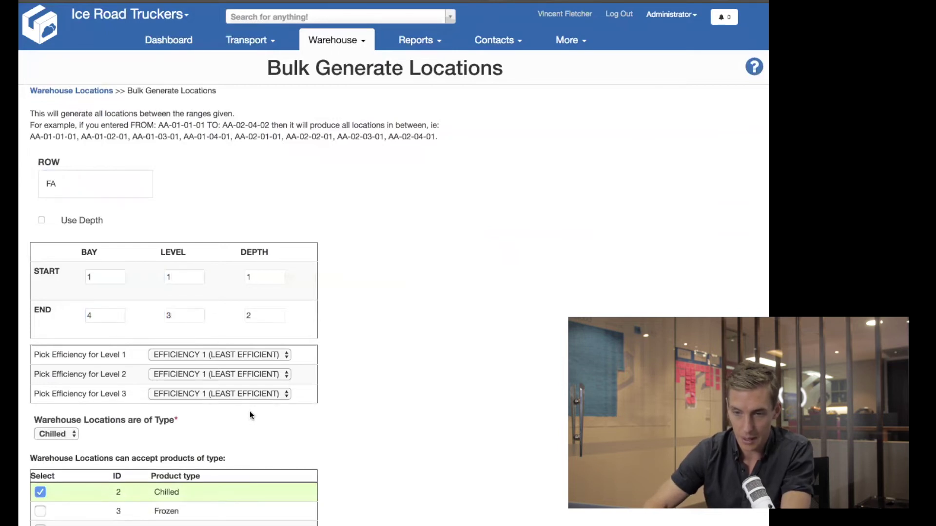
Set the row FA pick efficiencies to EFFICIENCY 10 for level 1, EFFICIENCY 7 for level 2, and EFFICIENCY 5 for level 3.
click(215, 353)
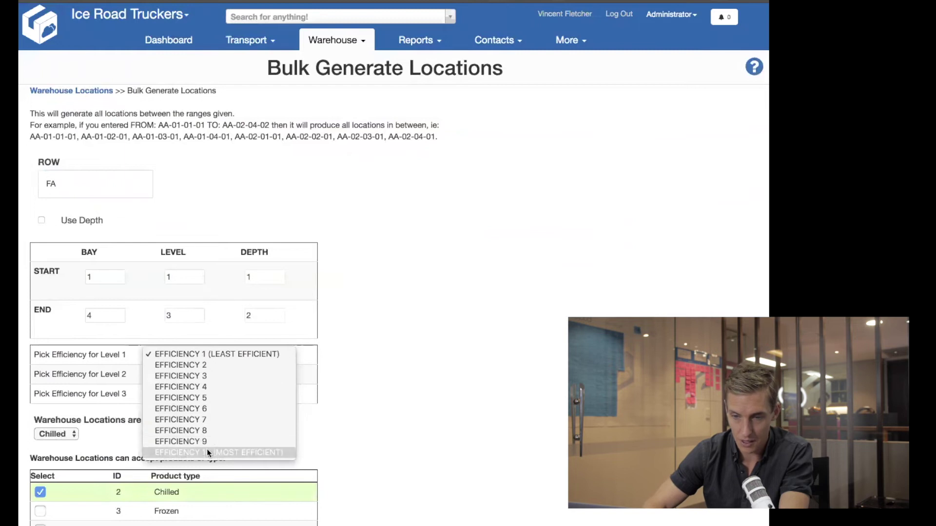
click(206, 449)
click(210, 373)
click(209, 444)
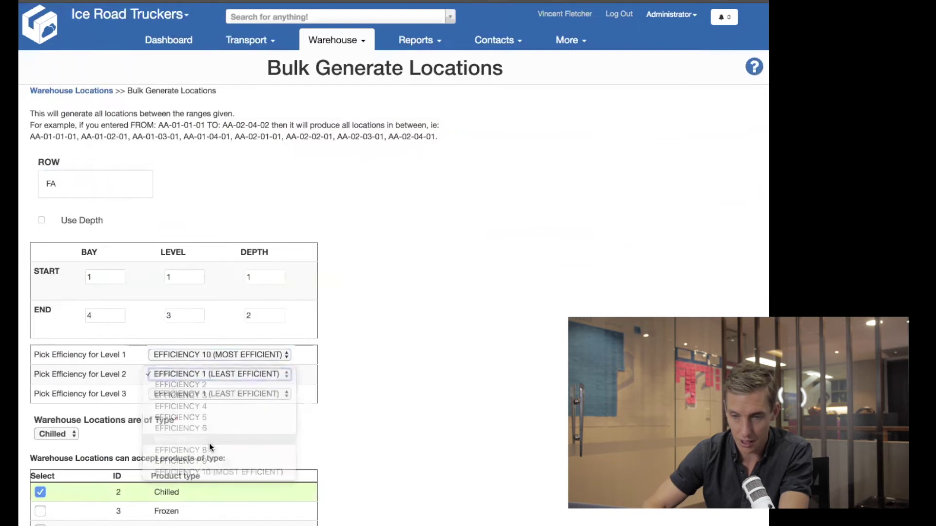
click(214, 393)
click(210, 433)
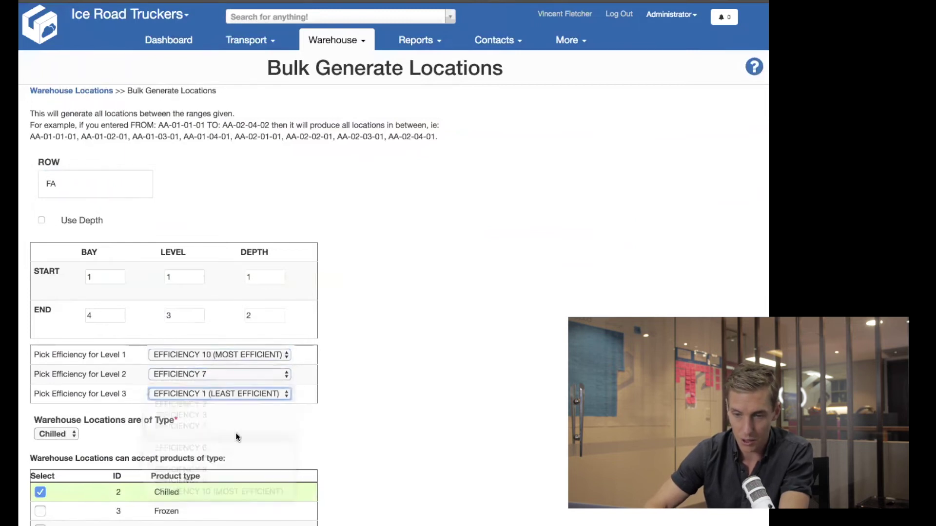
Make the row FA locations Frozen and generate them.
scroll(394, 431, down, 2)
click(51, 370)
click(53, 382)
scroll(448, 422, down, 2)
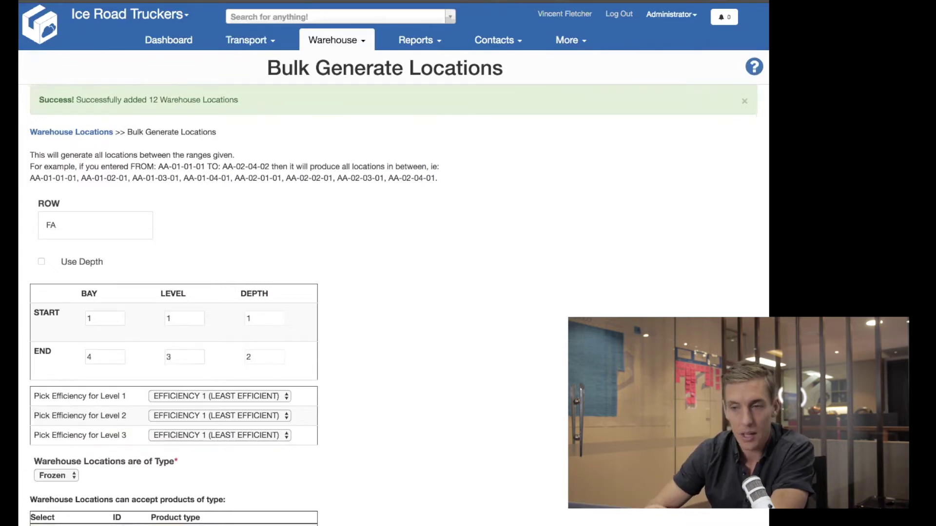
Go to the warehouse purchase orders and start adding a new purchase order.
click(349, 46)
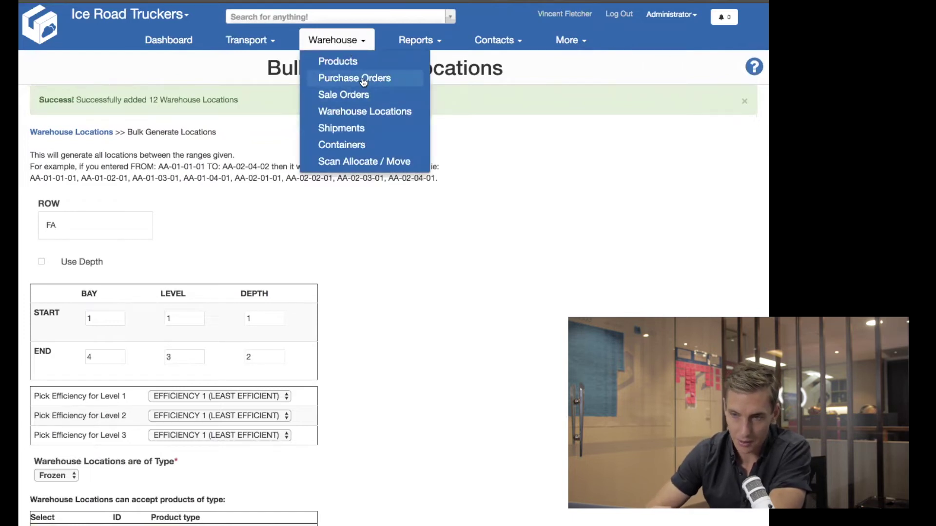
click(363, 80)
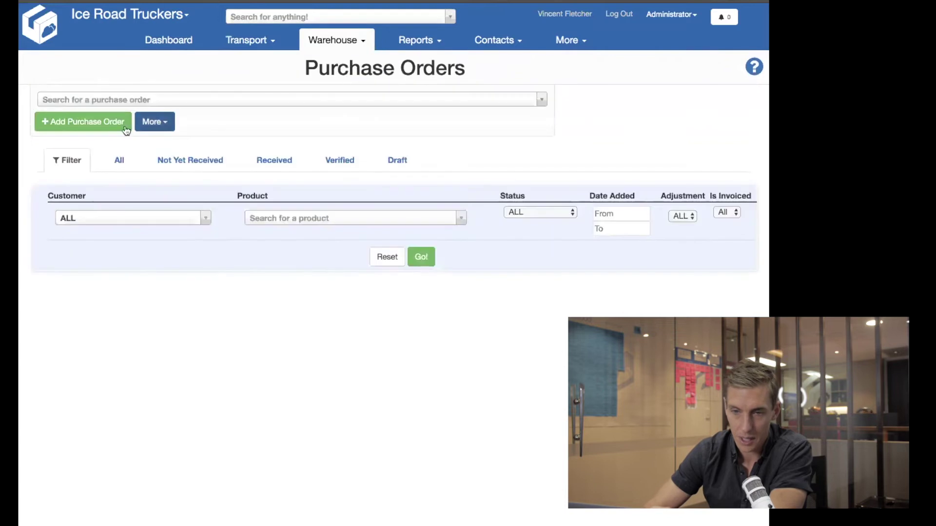
click(151, 122)
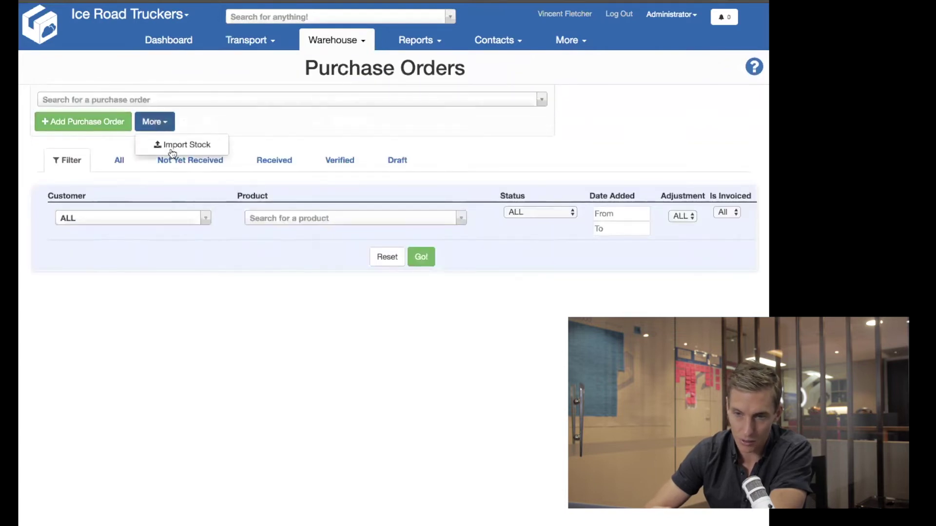
click(97, 122)
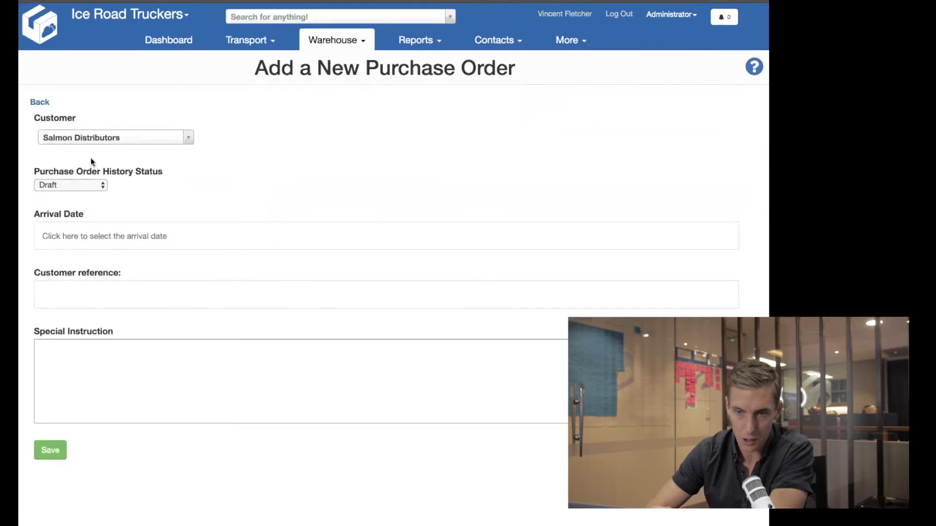
Set the new purchase order's history status to Draft and its arrival date to 2018-07-13.
click(69, 184)
click(69, 184)
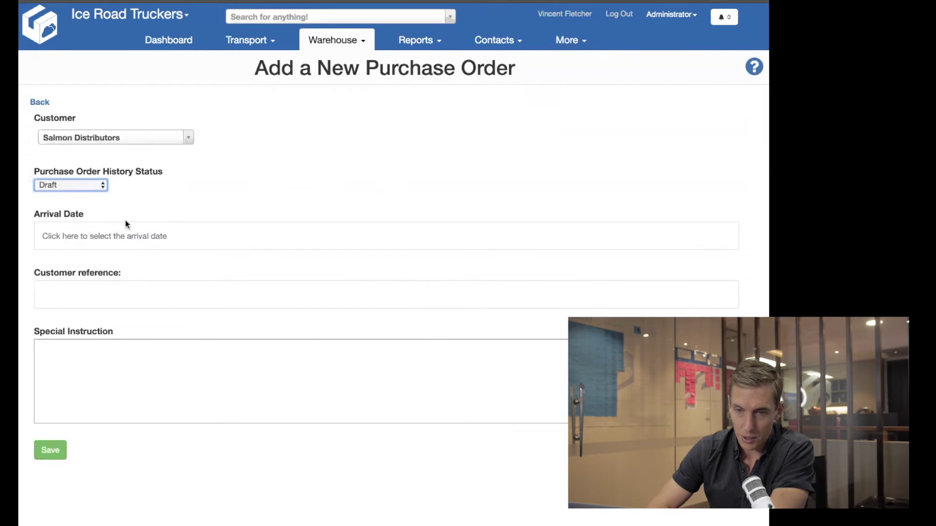
click(96, 239)
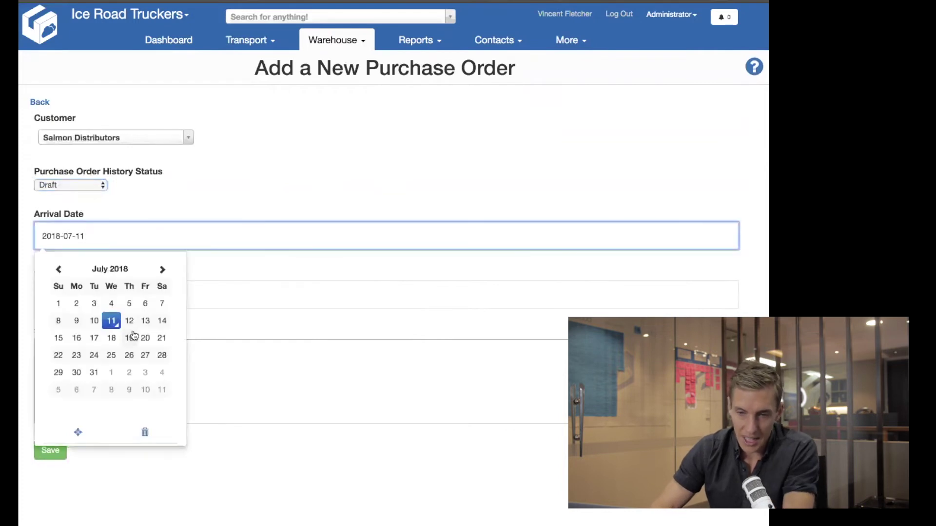
click(112, 321)
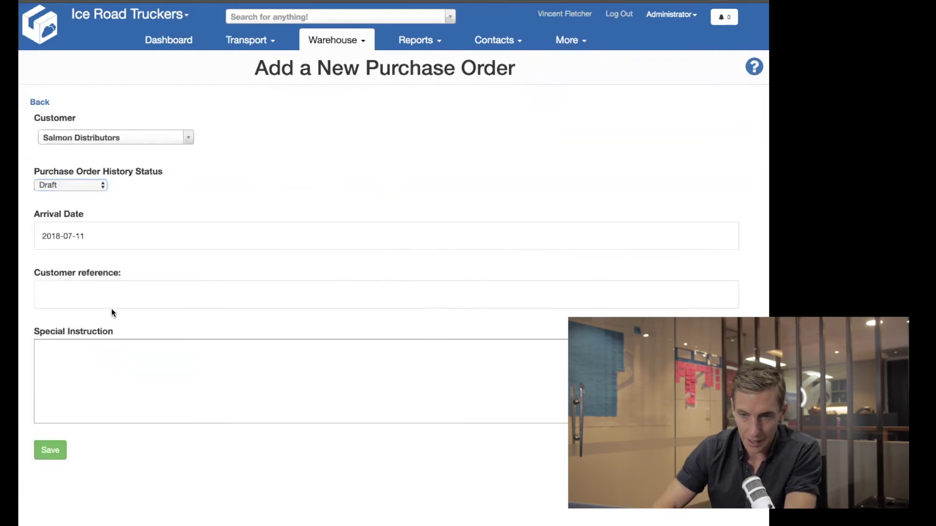
click(102, 231)
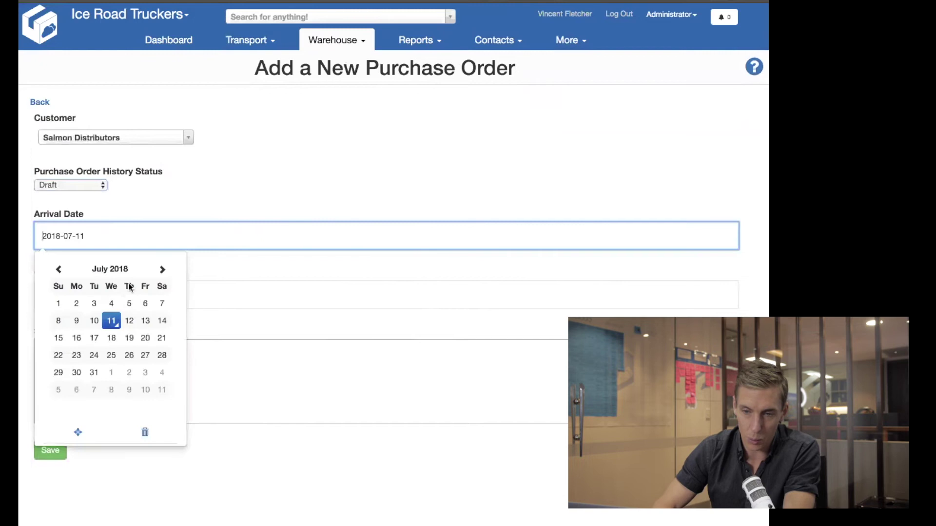
click(148, 322)
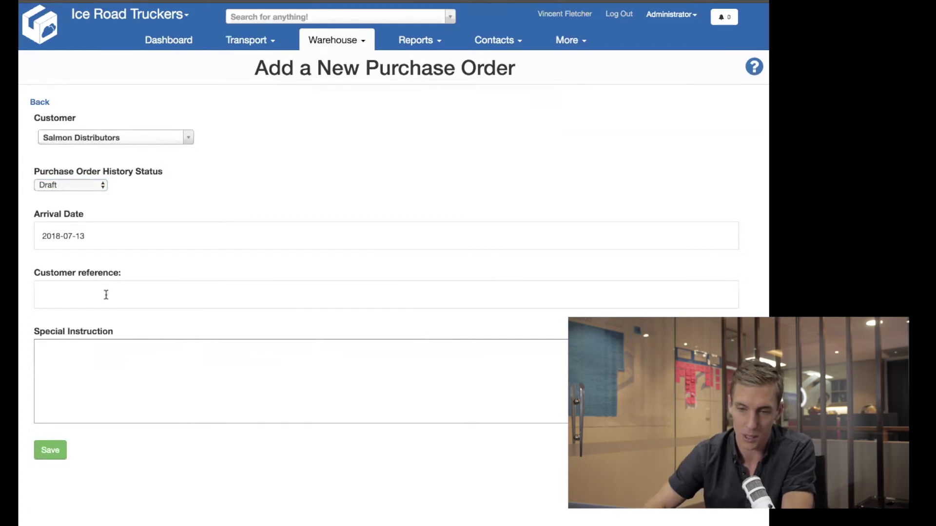
click(98, 236)
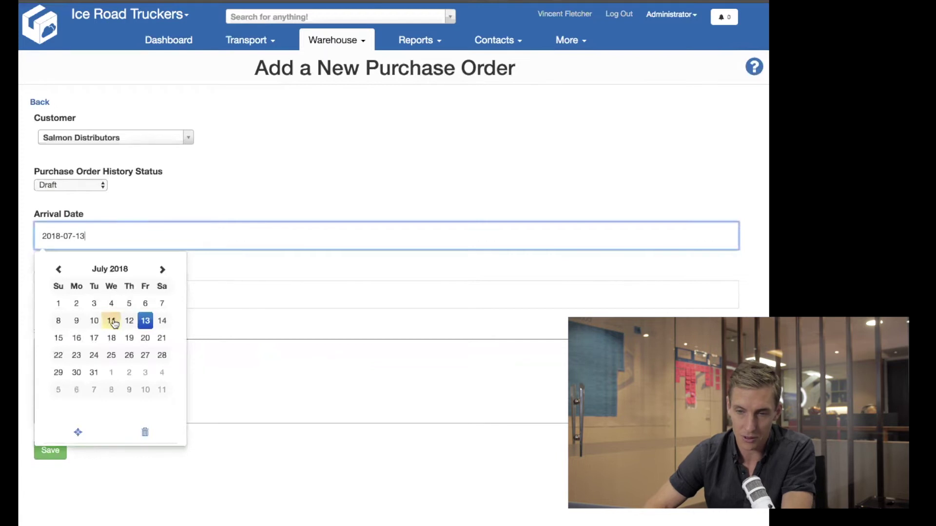
Set the new purchase order's arrival date to 2018-07-11 and enter its customer reference.
click(113, 320)
click(88, 295)
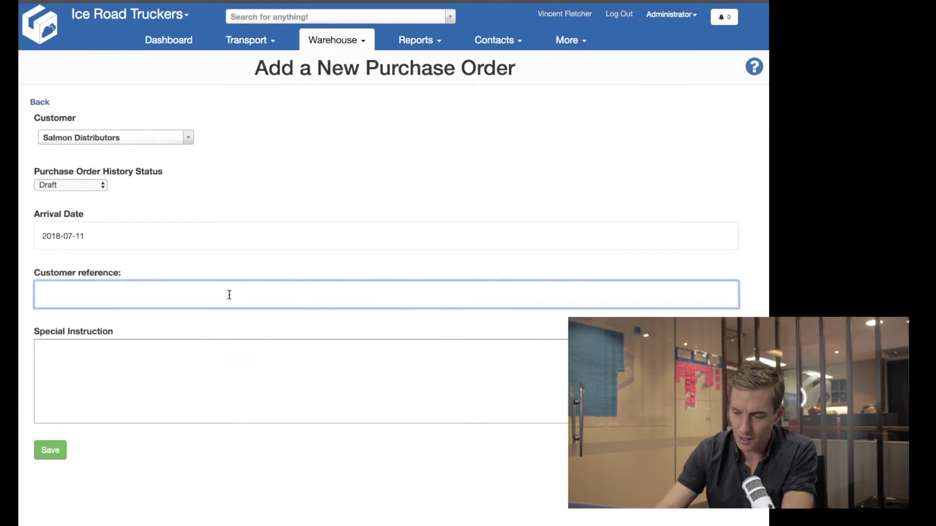
text(PO-)
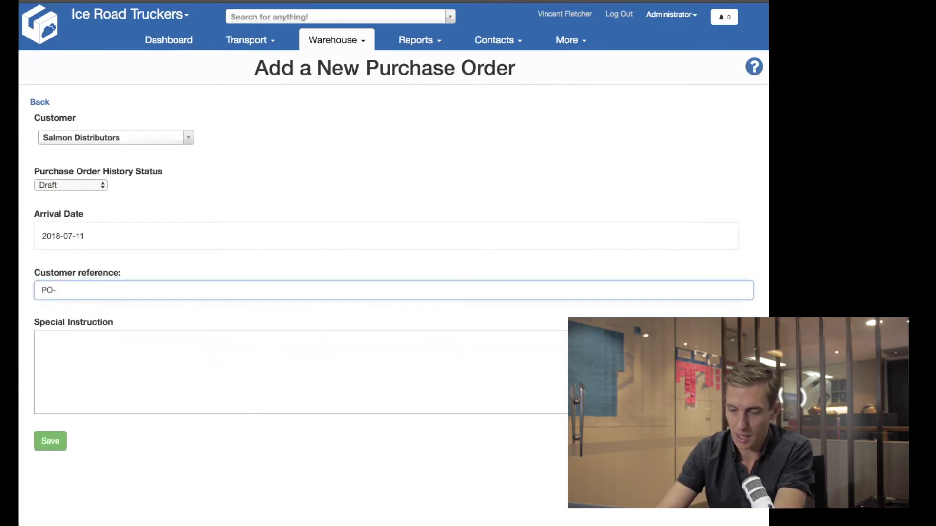
text(1234)
Enter "Please unload quickly." as the special instruction and save the purchase order.
click(155, 322)
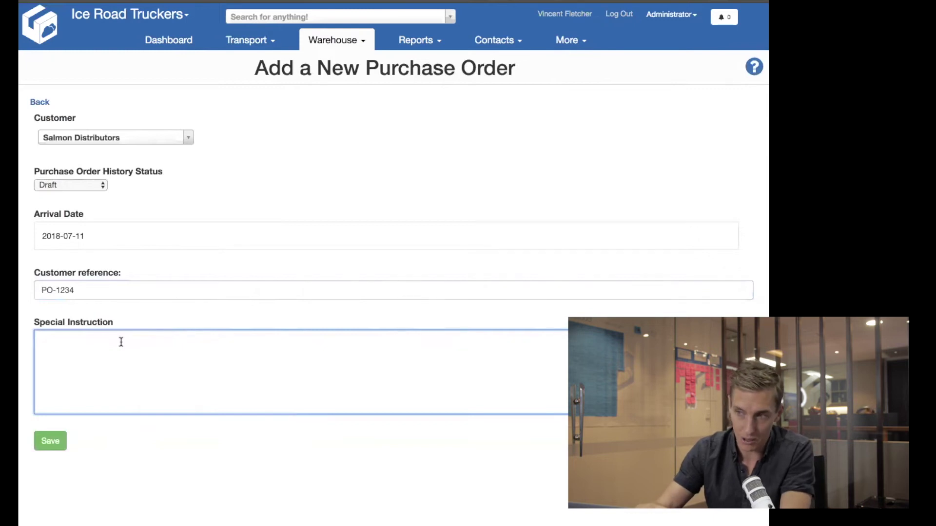
text(Please unload quickly.)
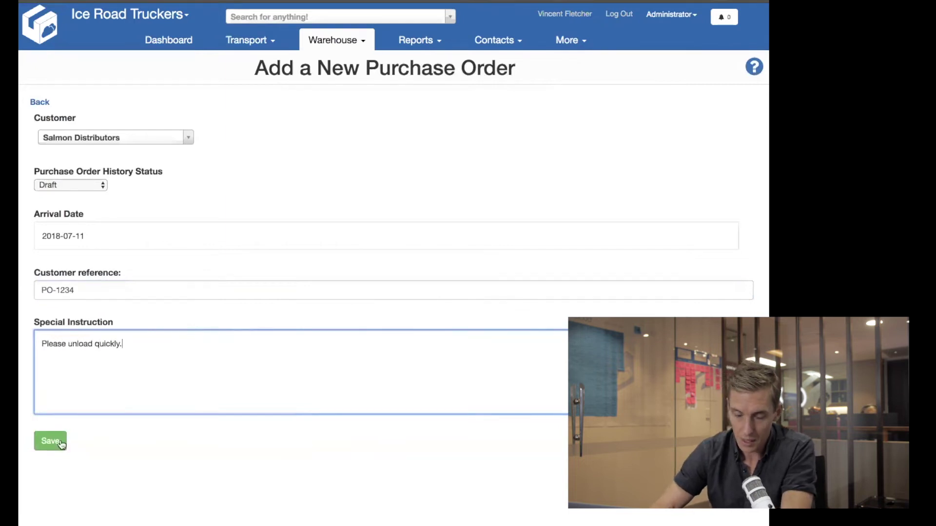
click(48, 443)
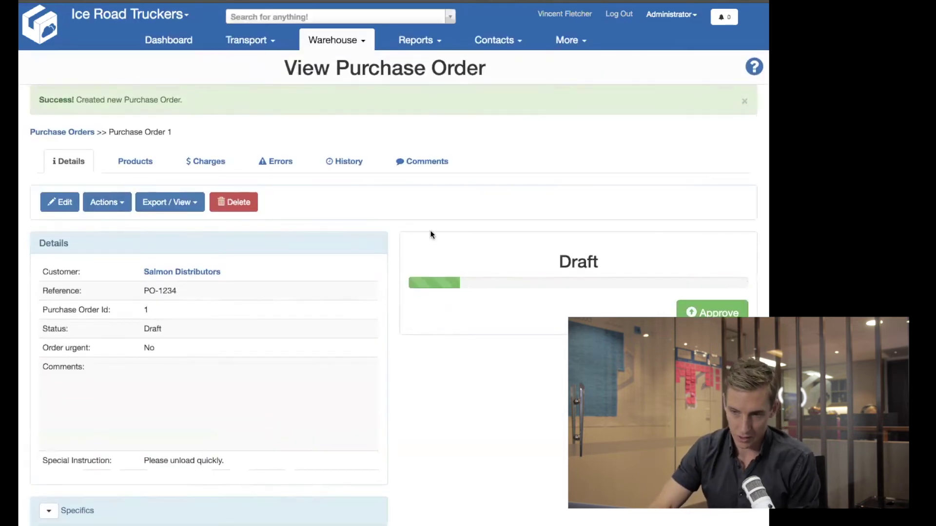
Start adding a product to the purchase order and select Atlantic Salmon - 20KG (ATLSAL20).
scroll(429, 210, down, 1)
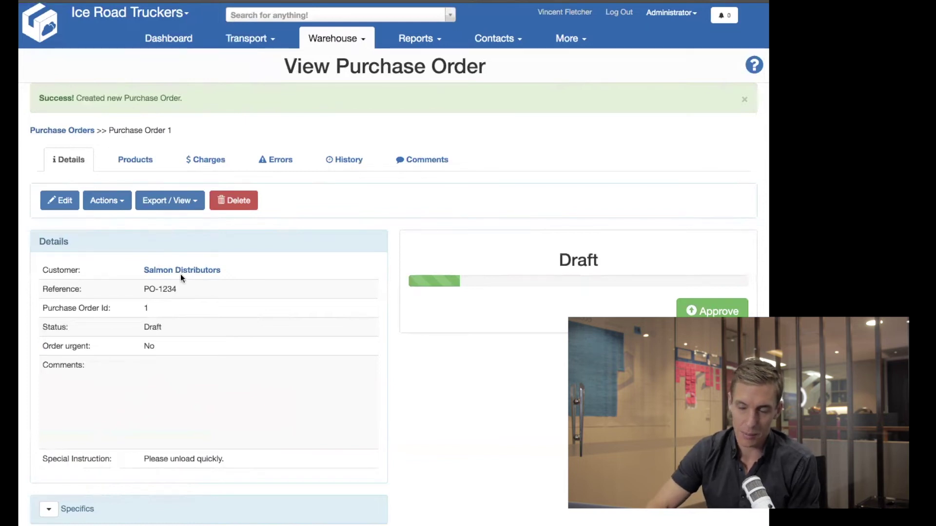
drag(182, 289, 137, 307)
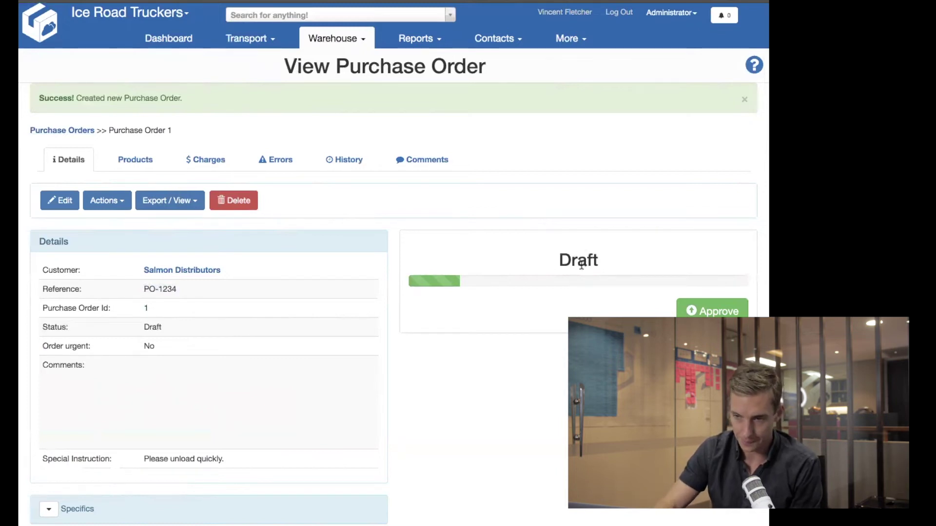
click(138, 161)
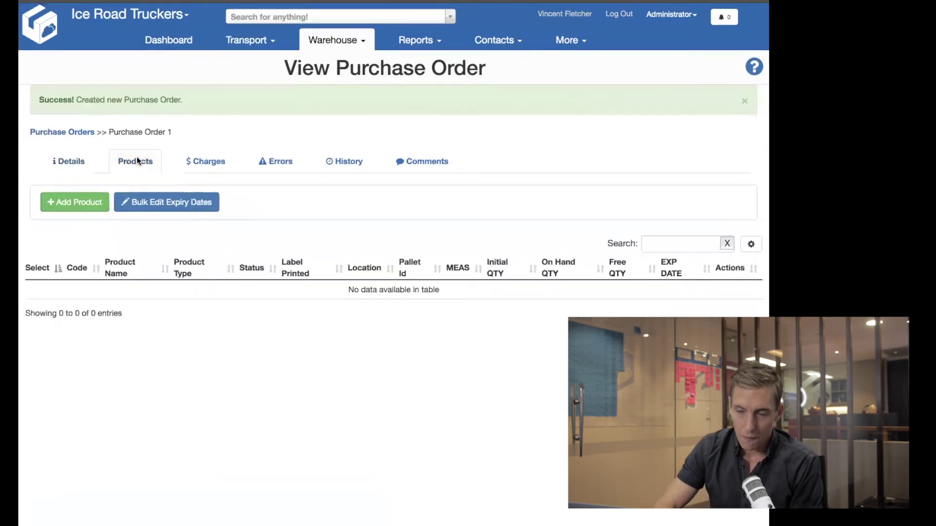
click(86, 209)
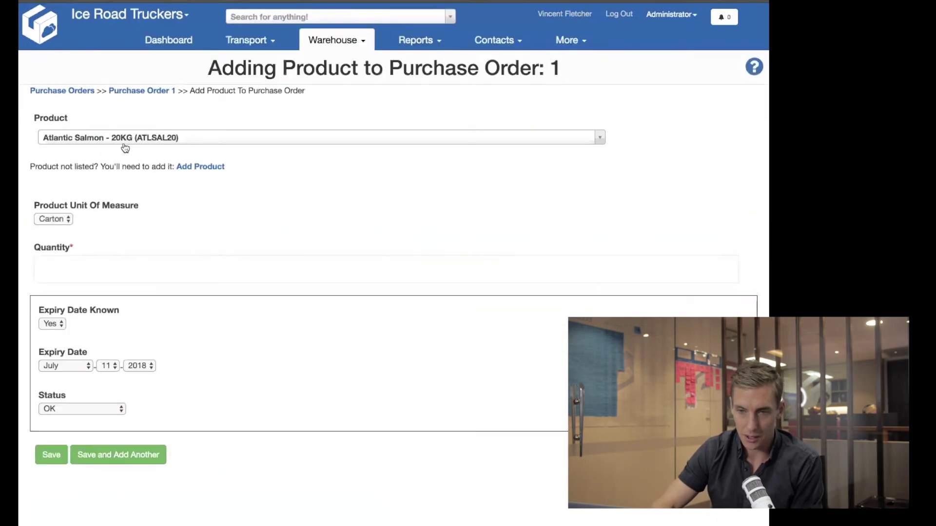
click(113, 145)
click(104, 180)
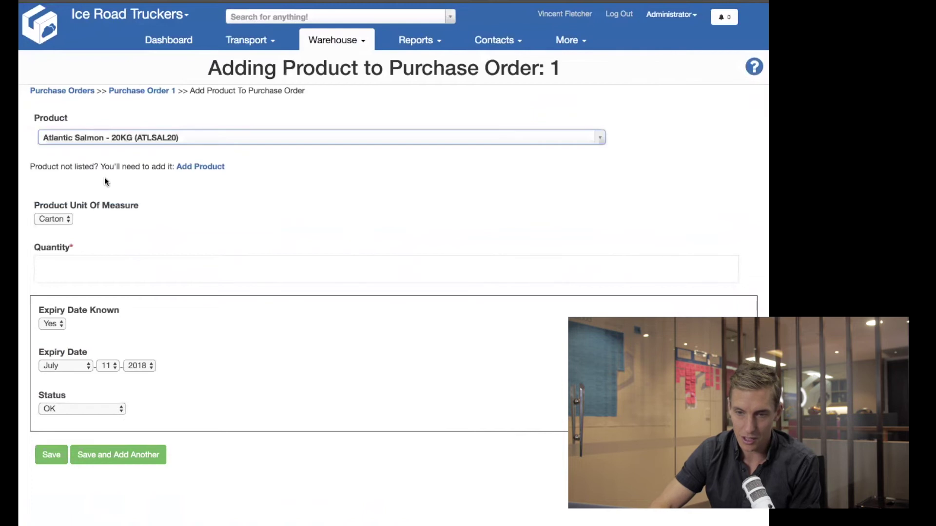
Set the salmon's unit of measure to Pallet and its quantity to 2.
click(55, 219)
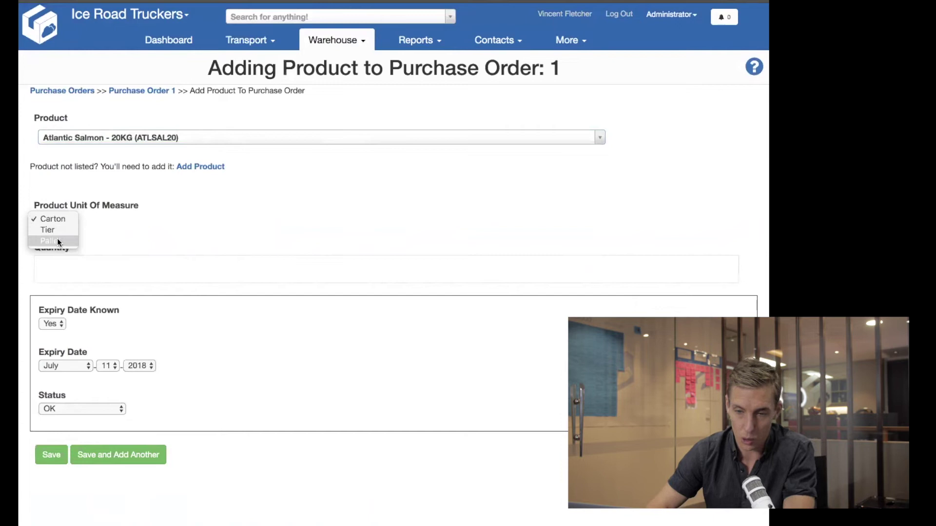
click(47, 242)
click(68, 274)
text(2)
click(140, 245)
Mark the salmon's expiry date as not known, keep the status OK, and save the product line.
click(54, 322)
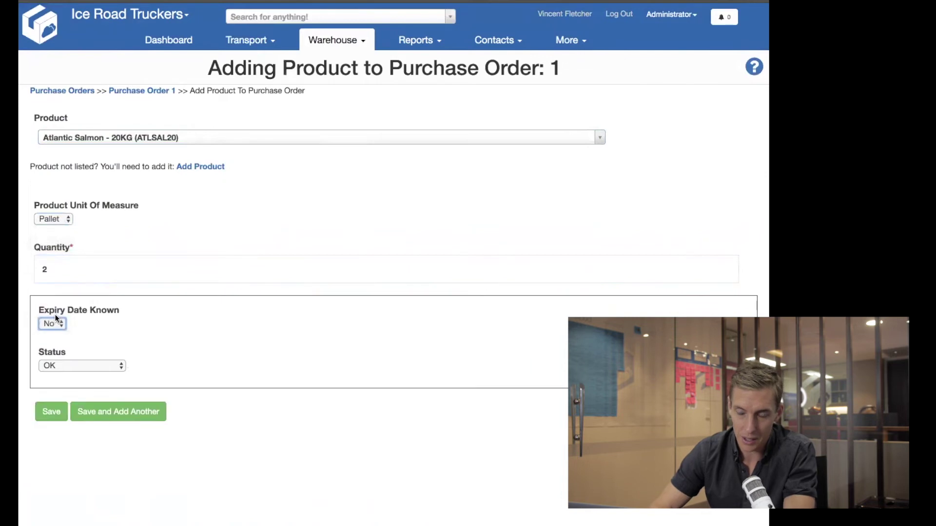
click(55, 369)
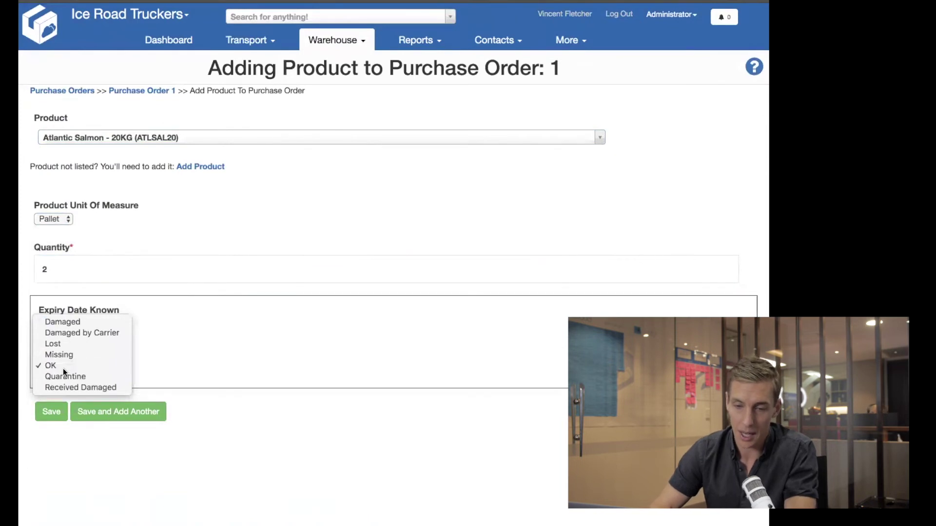
click(64, 366)
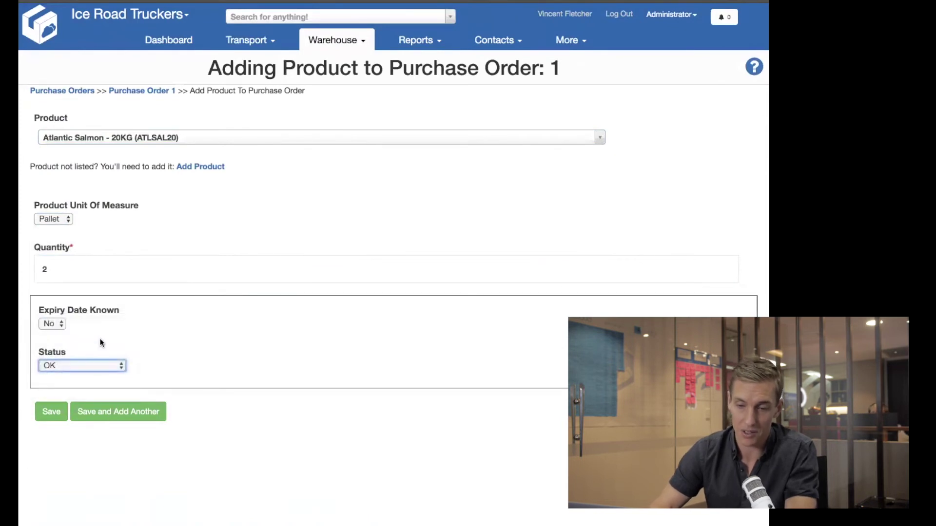
click(55, 412)
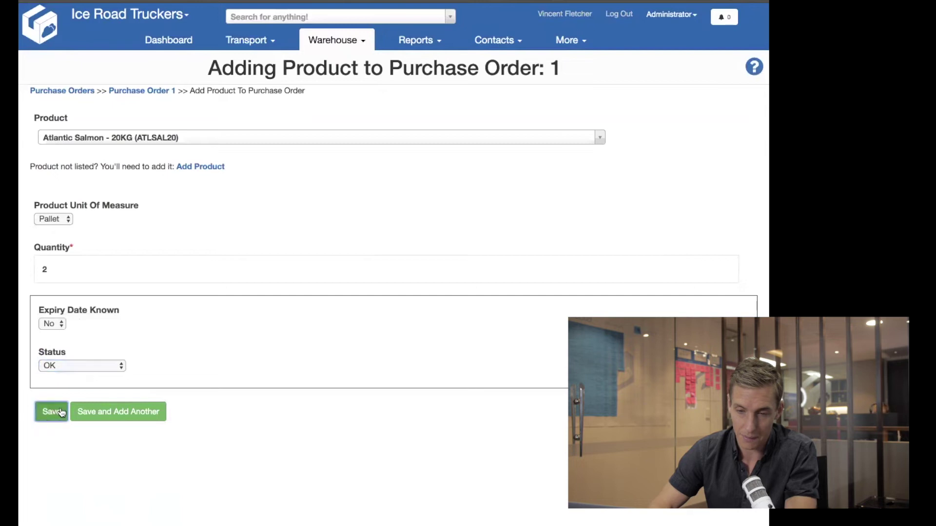
Examine the purchase order's product list and the initial quantity recorded for the salmon.
click(134, 157)
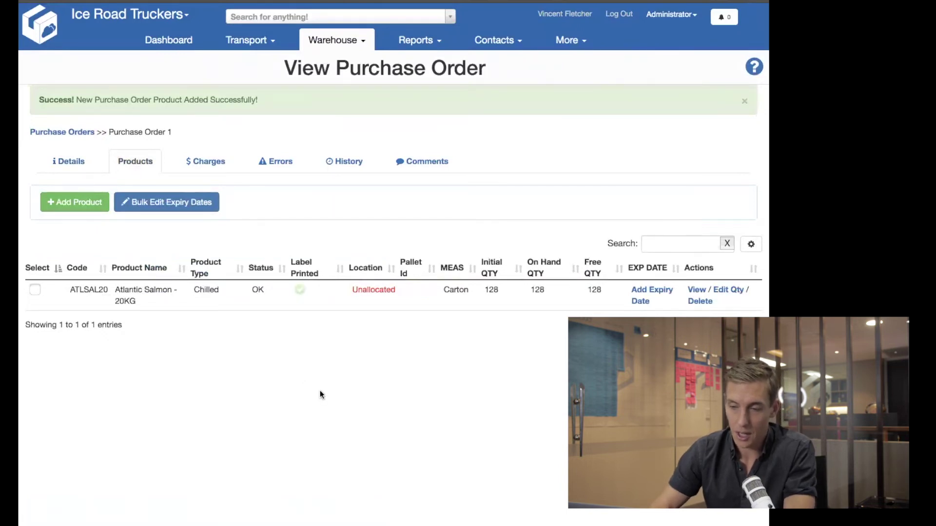
drag(497, 291, 477, 290)
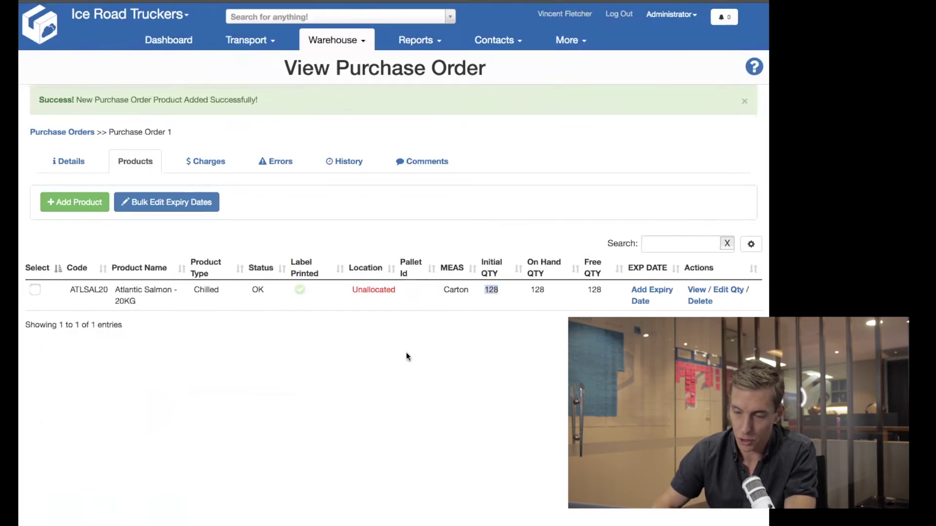
click(354, 352)
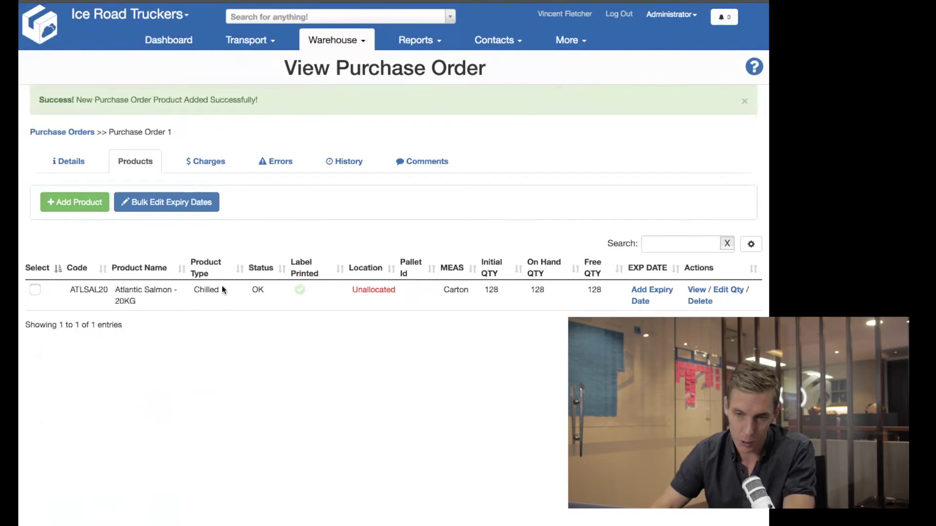
Start adding Seafood Marinara - 10kg (SFMAR10) to the purchase order with a quantity of 16 cartons.
click(89, 207)
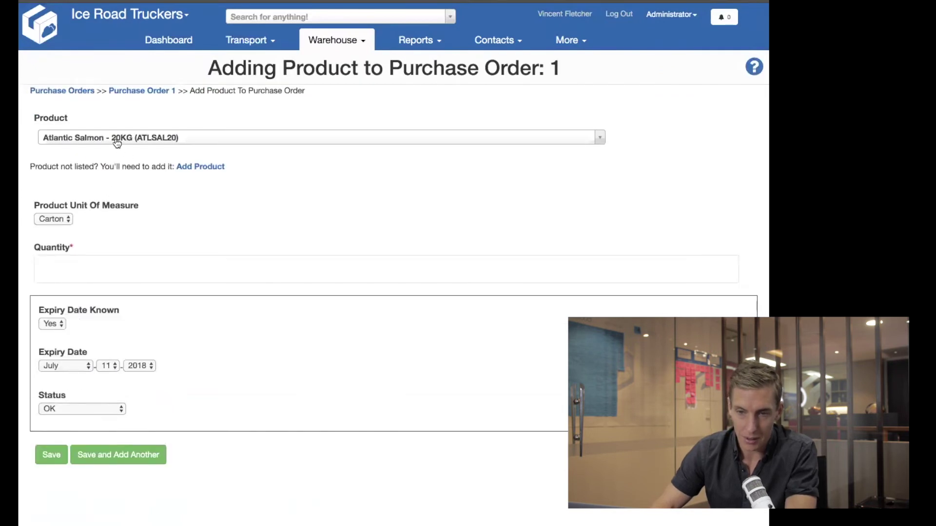
click(118, 140)
click(89, 191)
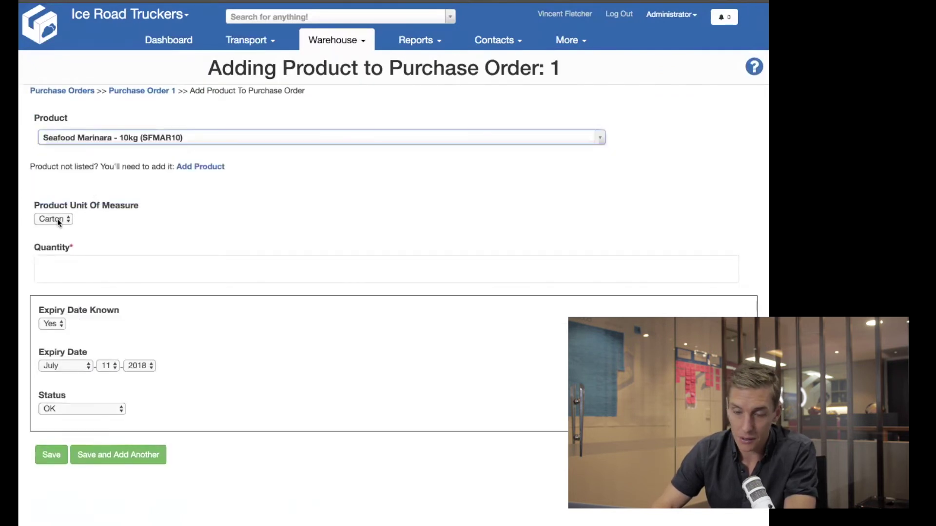
click(73, 269)
text(16)
key(shift+Tab)
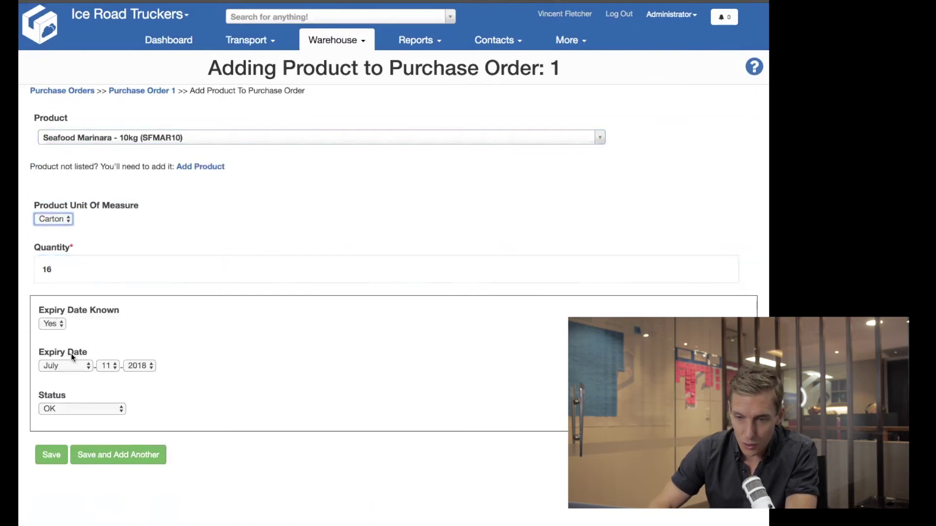
Set the Seafood Marinara expiry date to September 1, 2019 and save the product line.
click(137, 366)
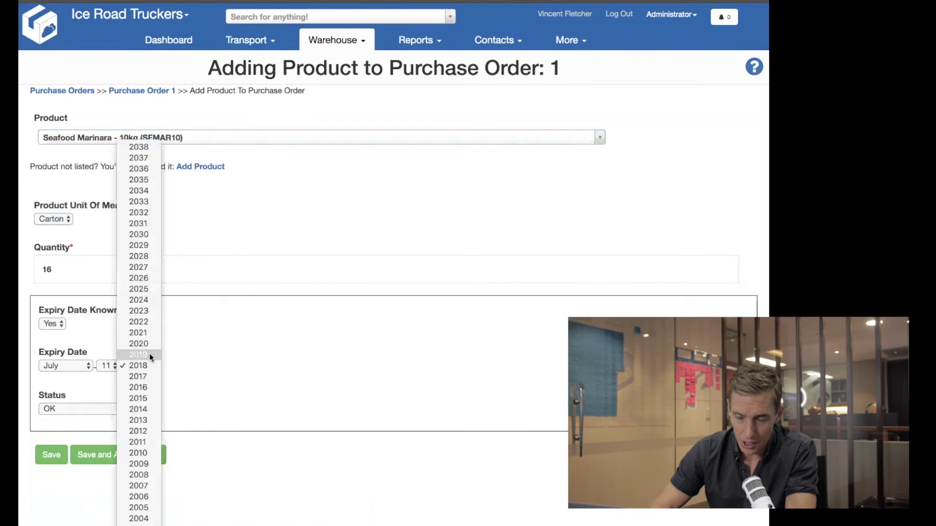
click(145, 355)
click(111, 367)
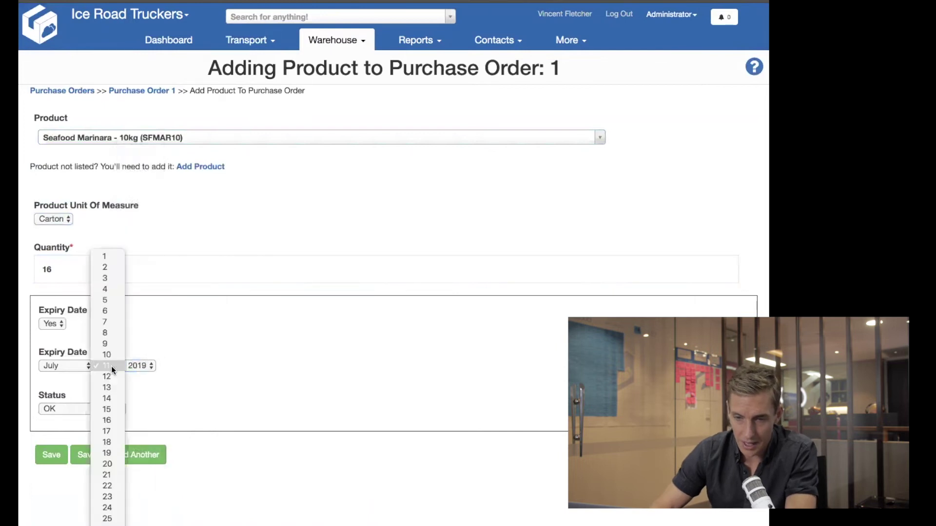
click(110, 254)
click(57, 363)
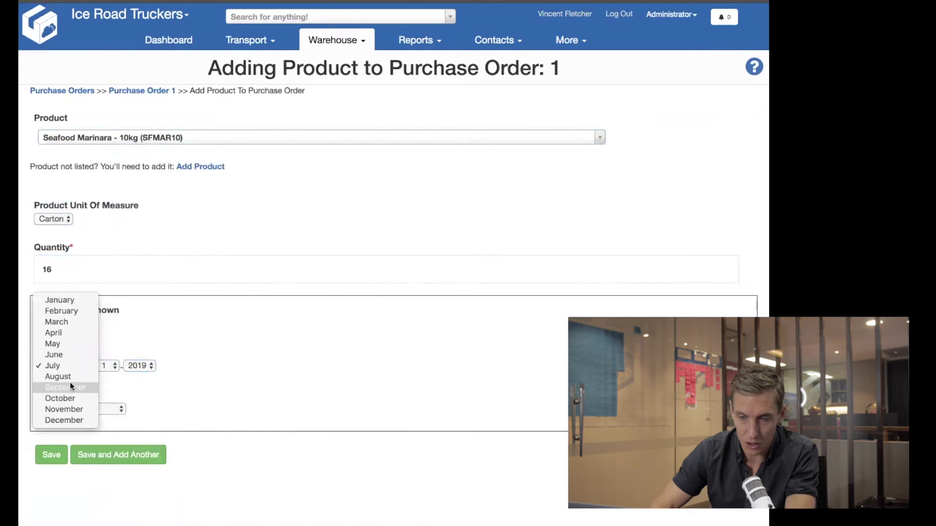
click(69, 385)
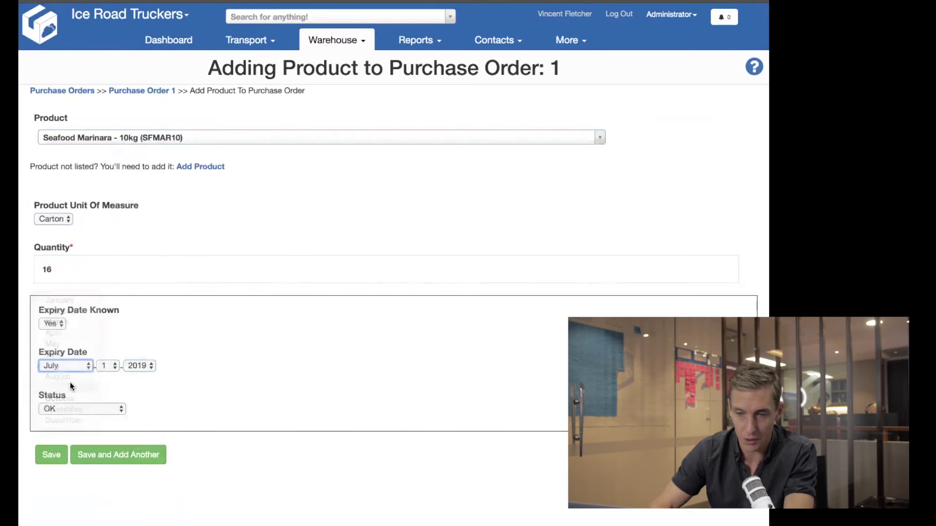
click(171, 329)
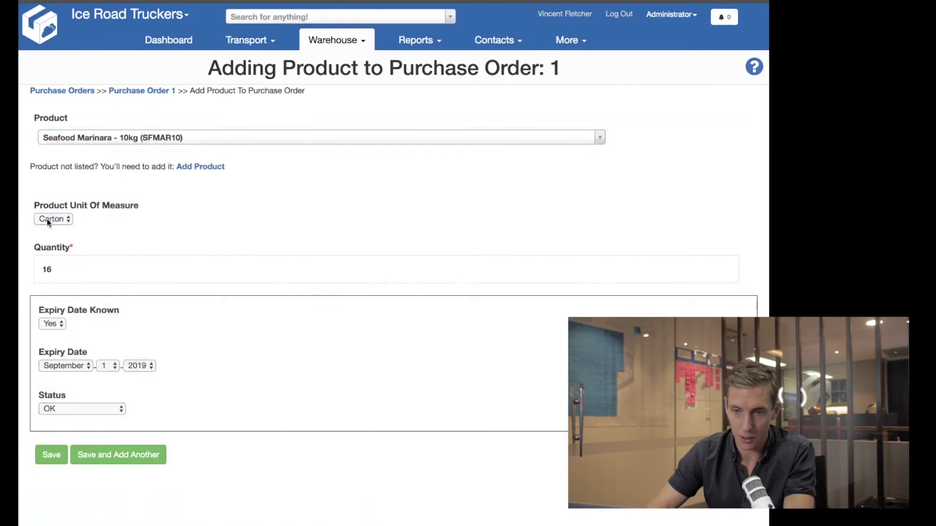
click(47, 454)
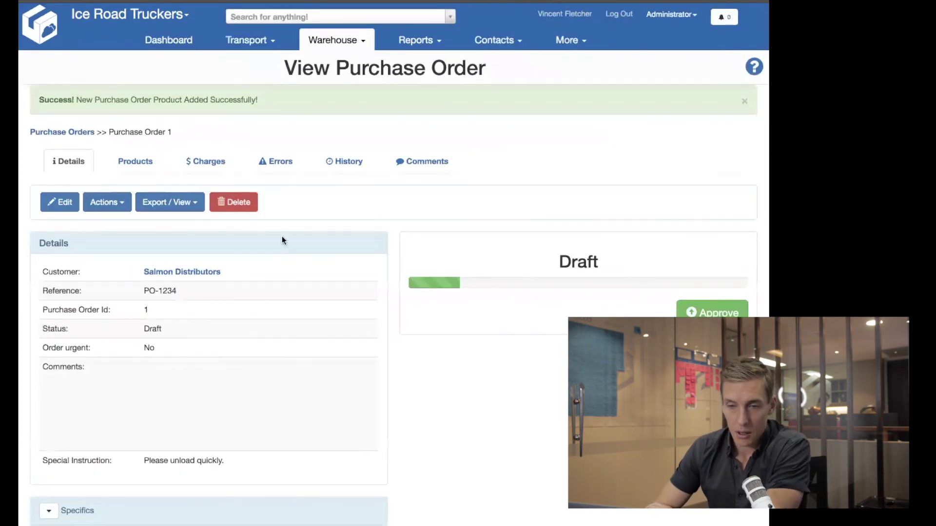
Review the purchase order's product list and approve the draft order.
click(133, 164)
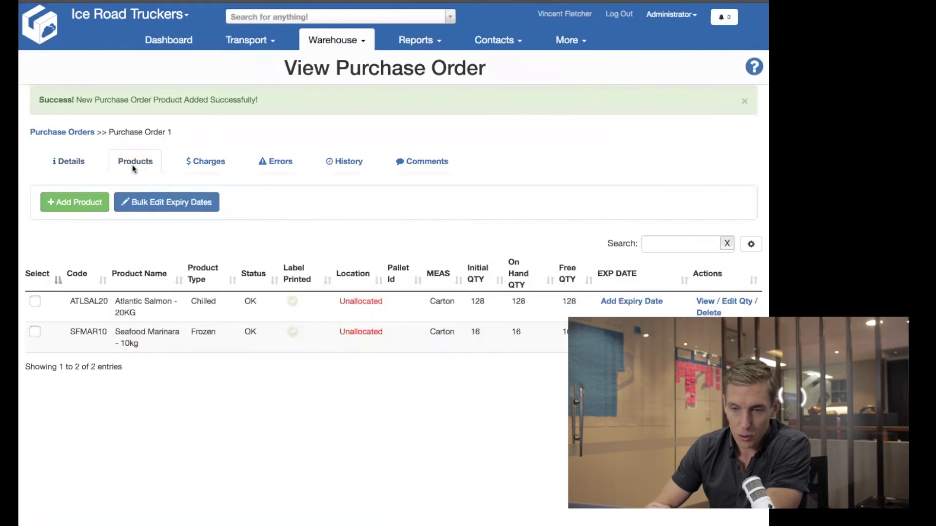
click(73, 164)
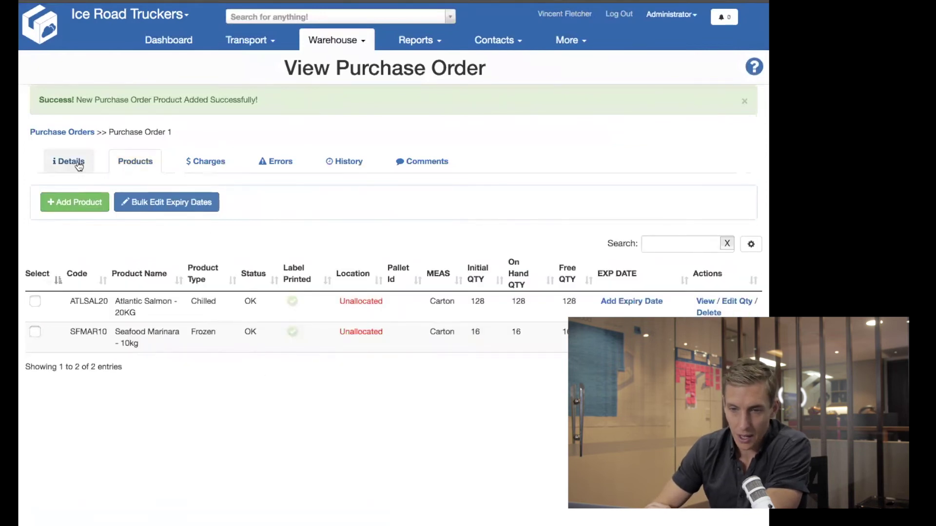
click(716, 312)
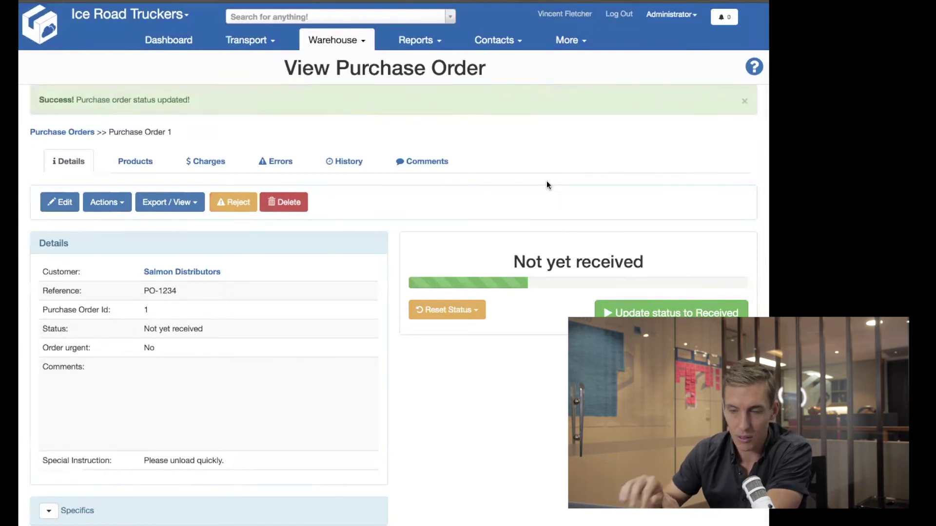
Open the Salmon Distributors order from the Not Yet Received purchase orders and update its status to Received.
click(340, 35)
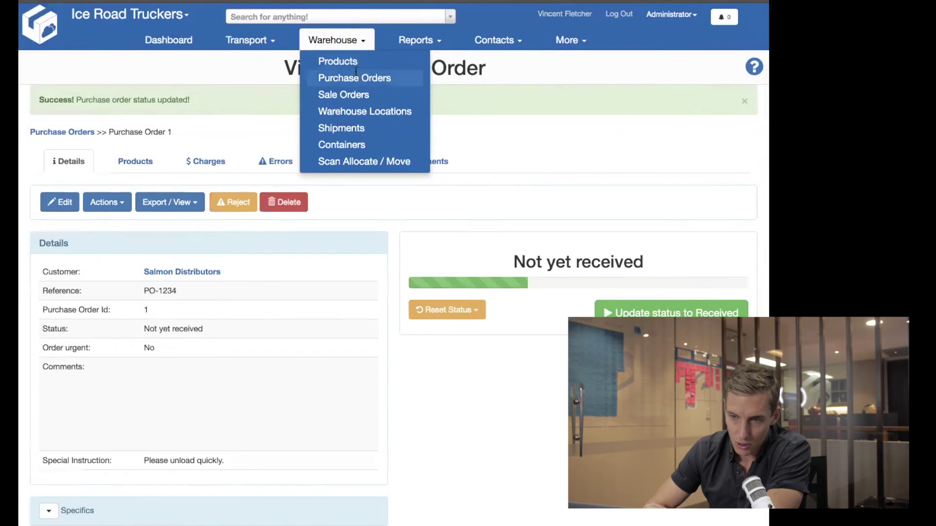
click(357, 76)
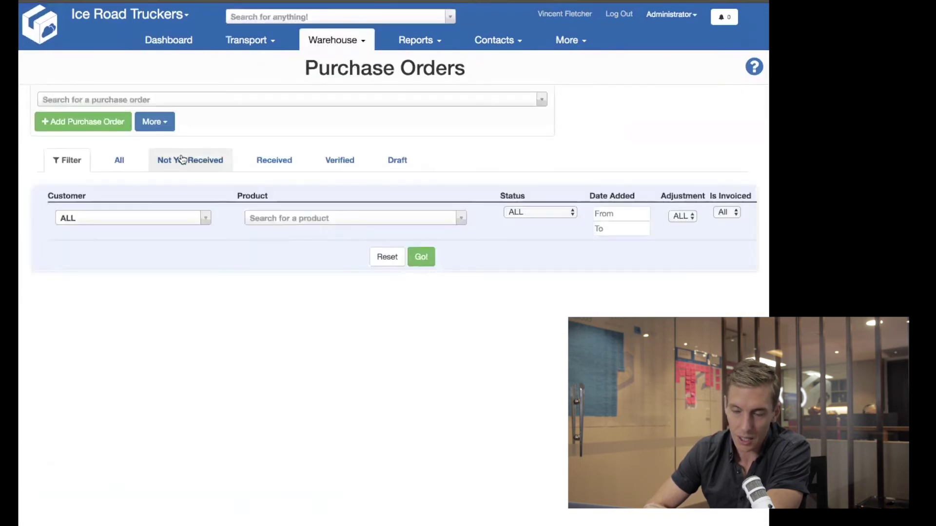
click(181, 159)
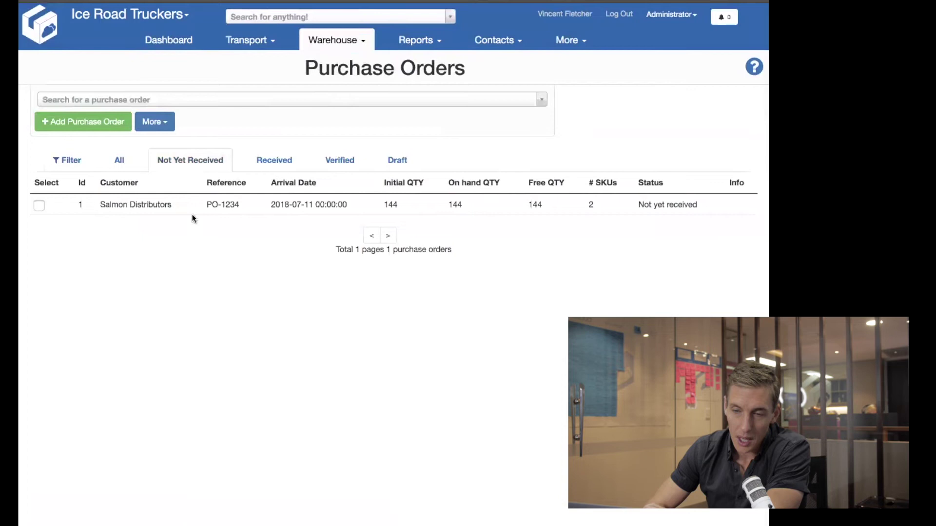
click(232, 205)
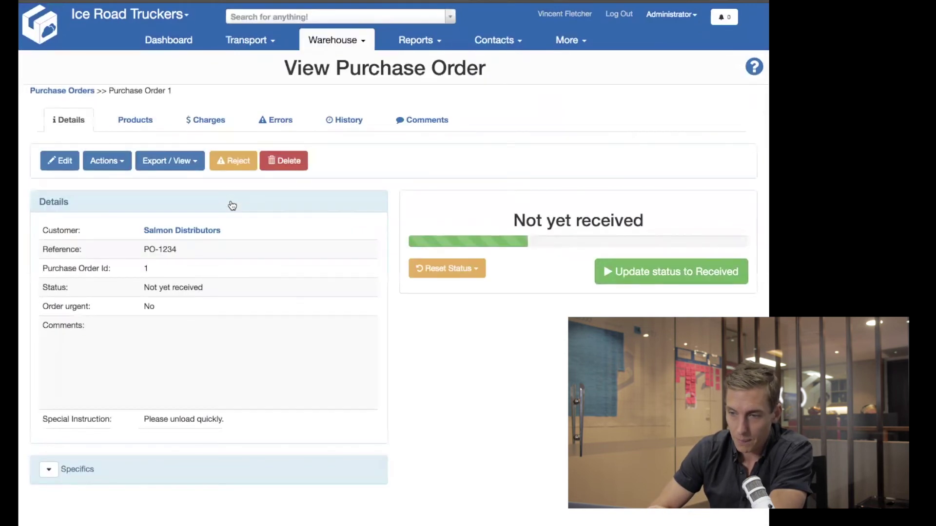
click(634, 271)
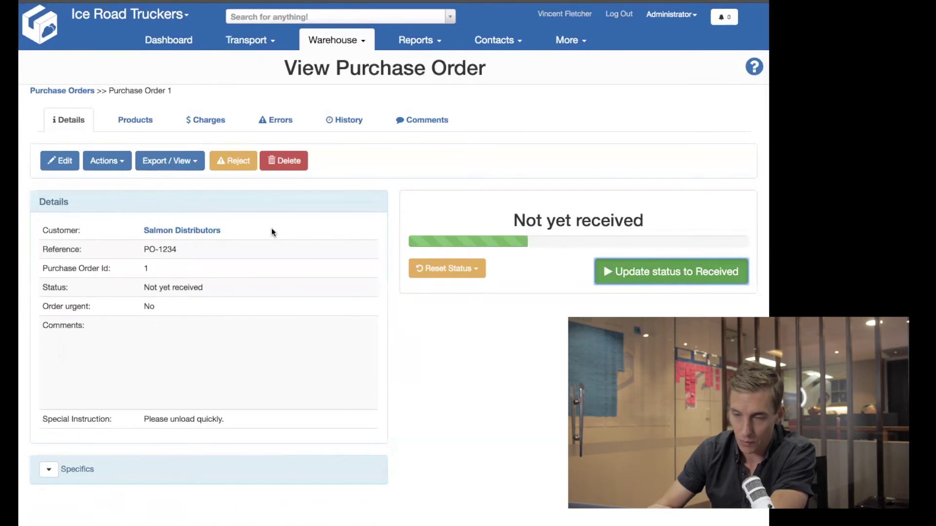
Confirm the status update to Received, and open the order's product verification to examine the Atlantic Salmon line's quantities.
click(508, 62)
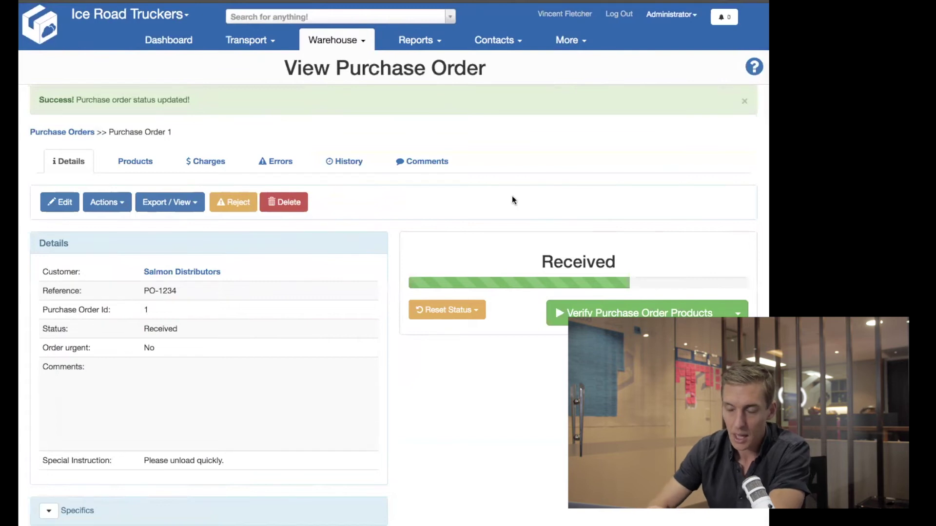
click(595, 313)
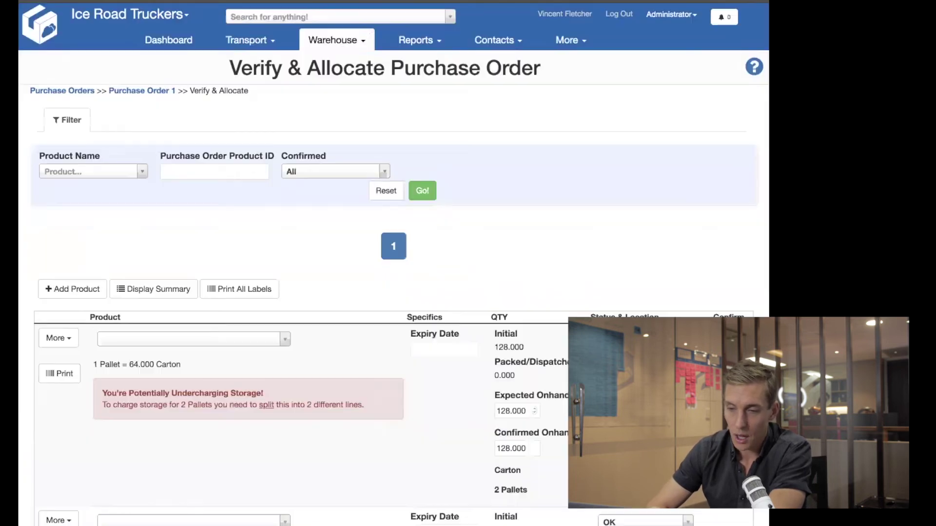
scroll(576, 291, down, 2)
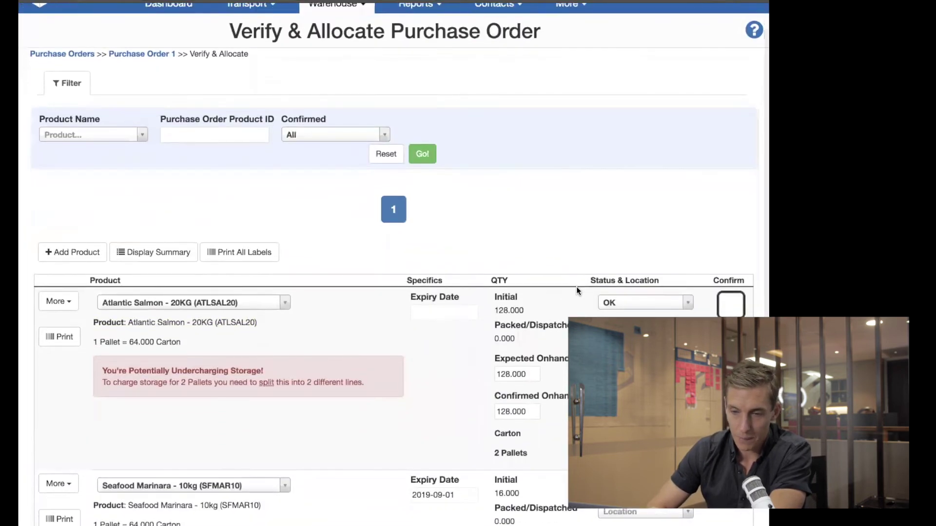
scroll(576, 291, down, 1)
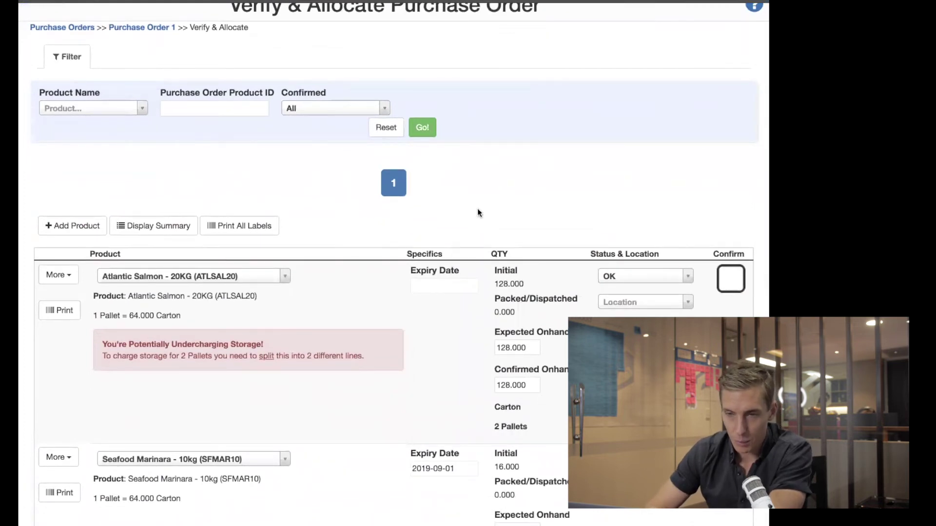
scroll(478, 212, down, 4)
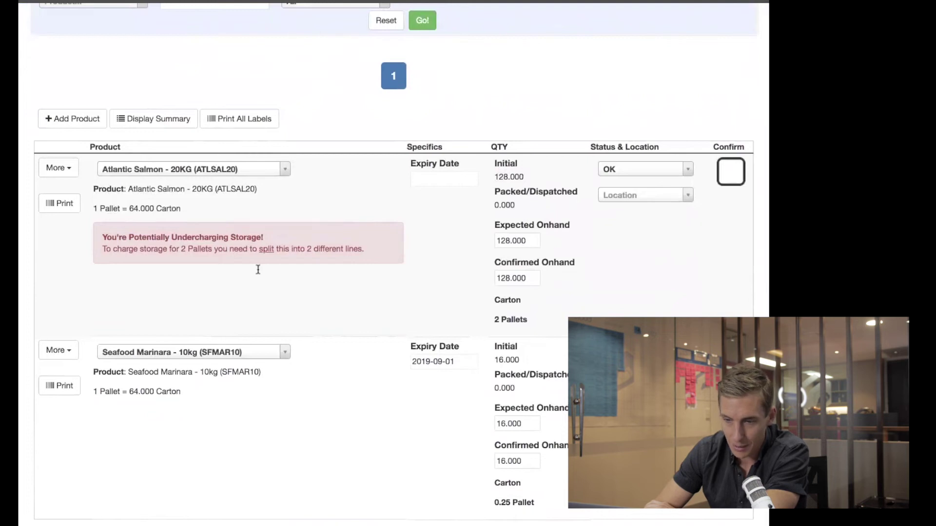
scroll(365, 414, down, 2)
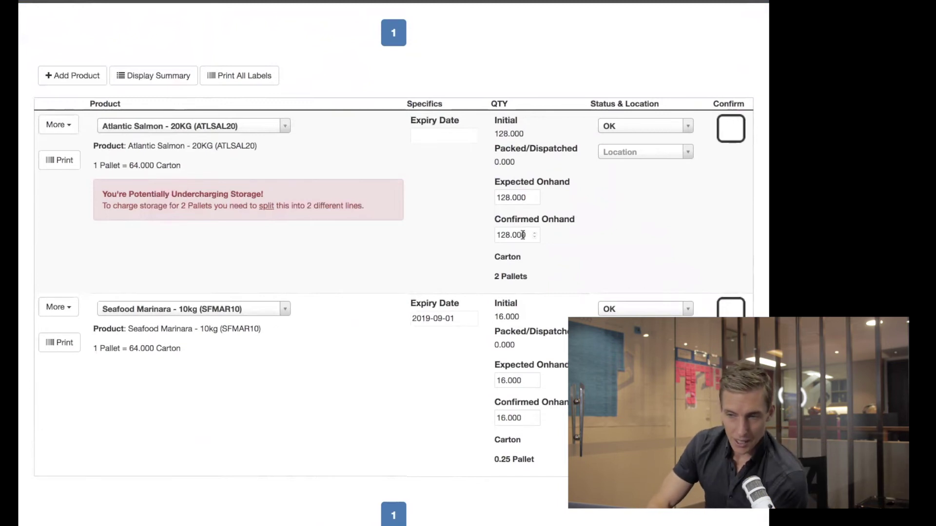
drag(498, 277, 492, 274)
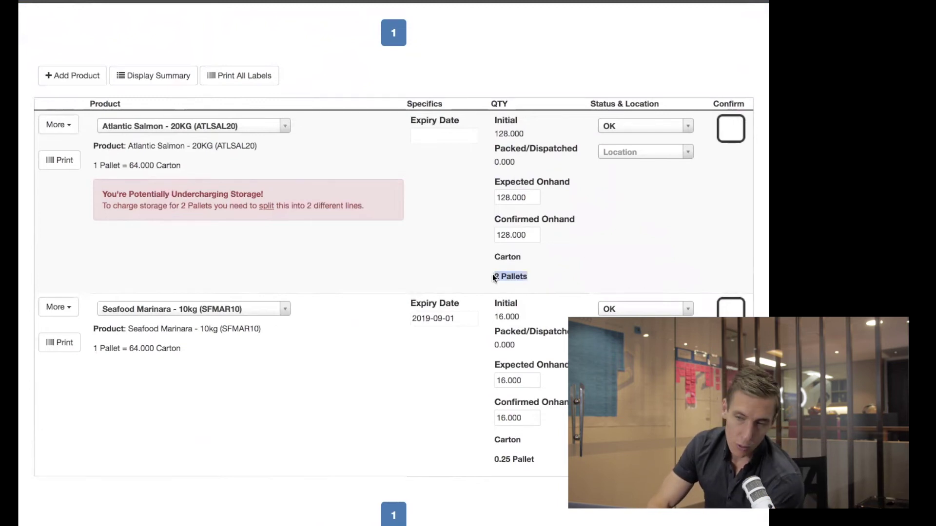
click(562, 274)
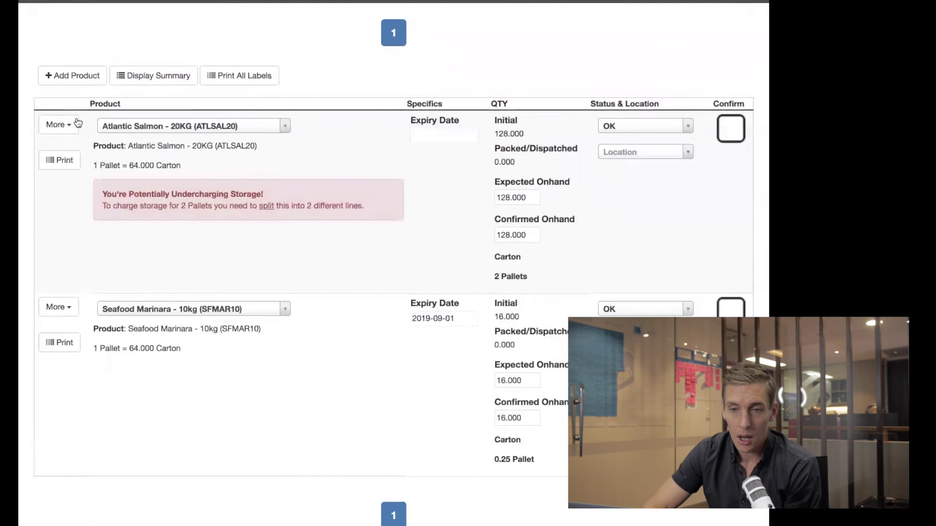
Split 64 cartons off the Atlantic Salmon - 20KG (ATLSAL20) line without assigning a warehouse location.
click(55, 126)
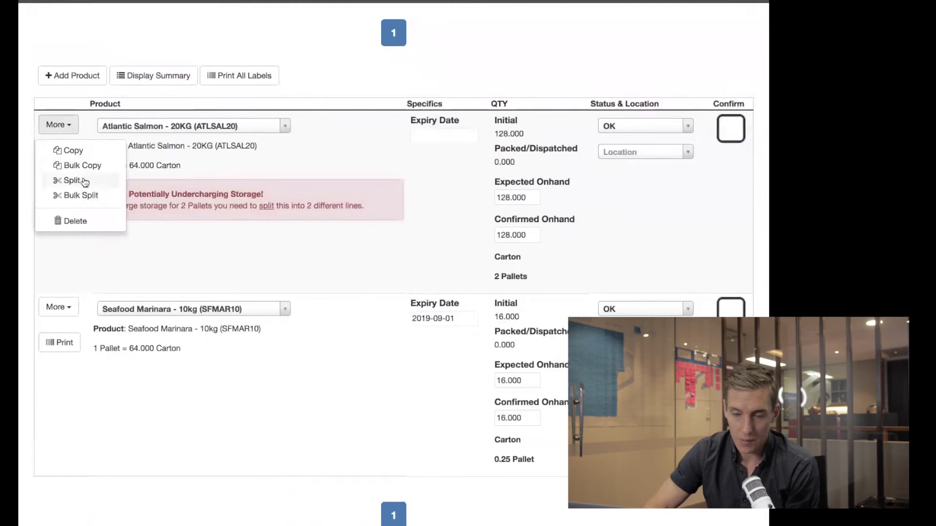
click(266, 205)
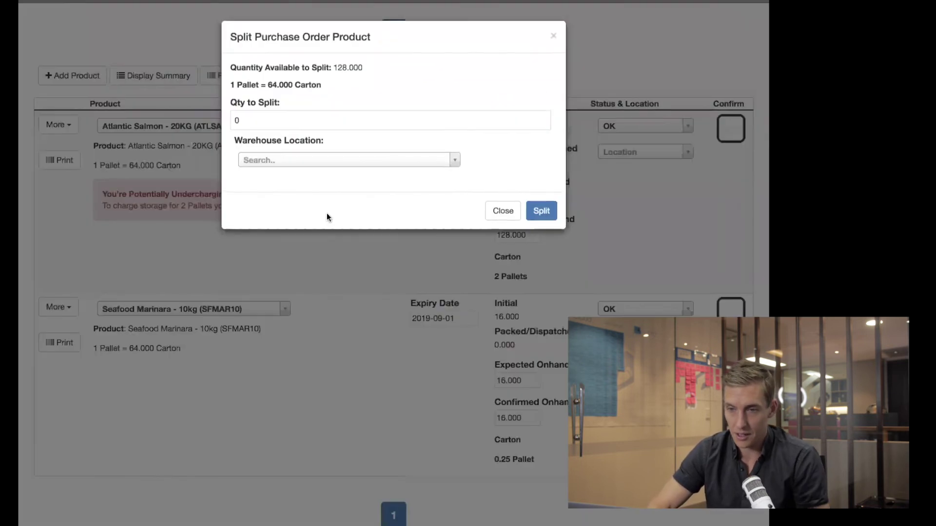
click(261, 121)
text(64)
click(324, 98)
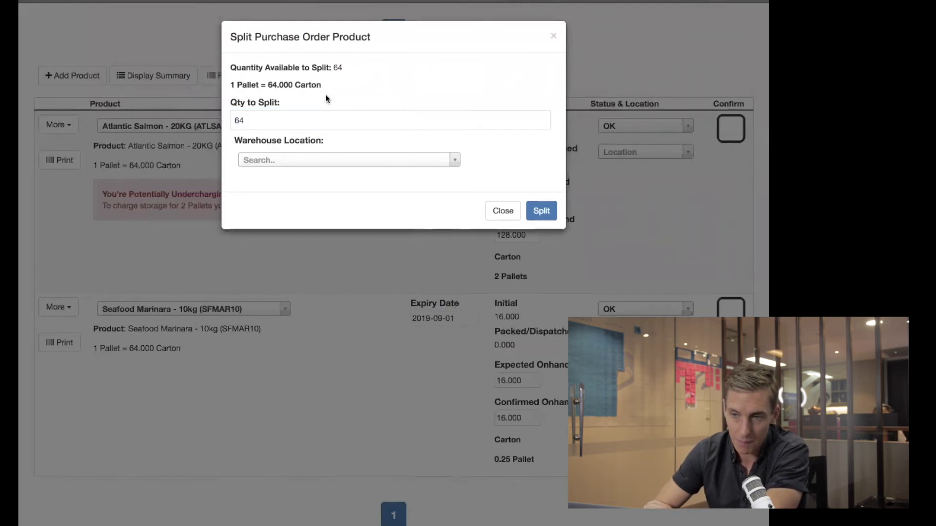
click(351, 161)
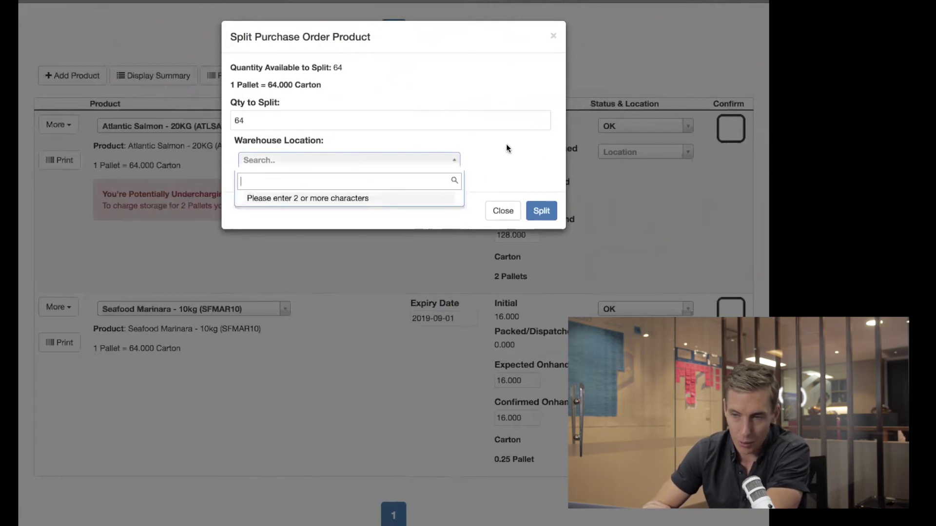
click(546, 152)
click(544, 211)
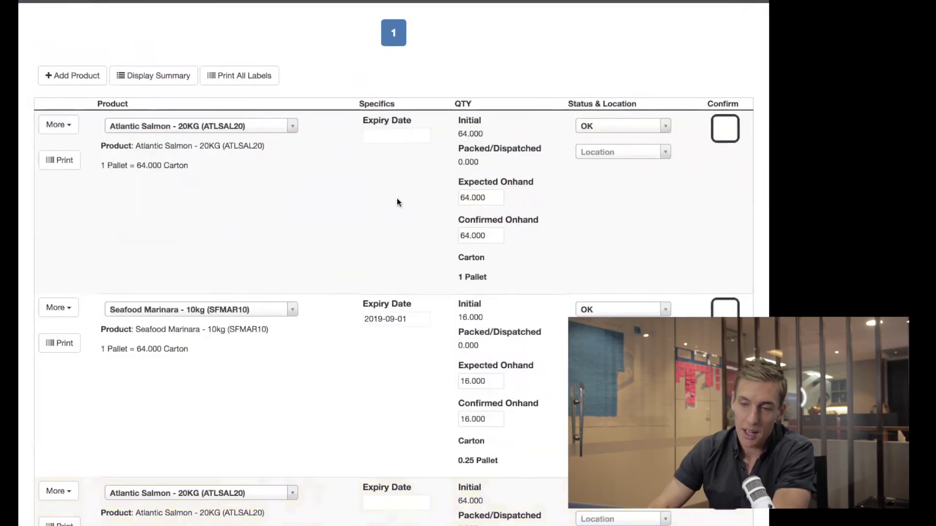
Review the split product lines and set the first Atlantic Salmon line's expiry date to July 31, 2018.
scroll(397, 201, down, 3)
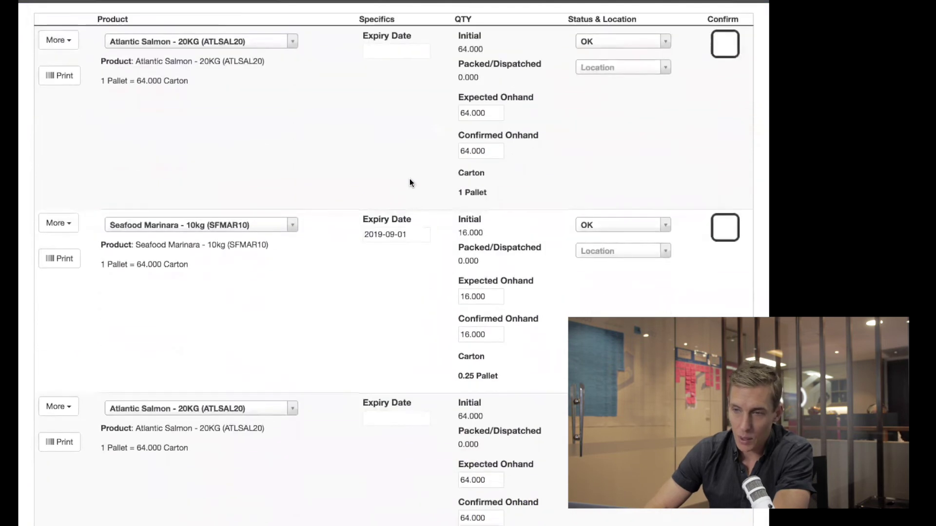
scroll(409, 178, up, 2)
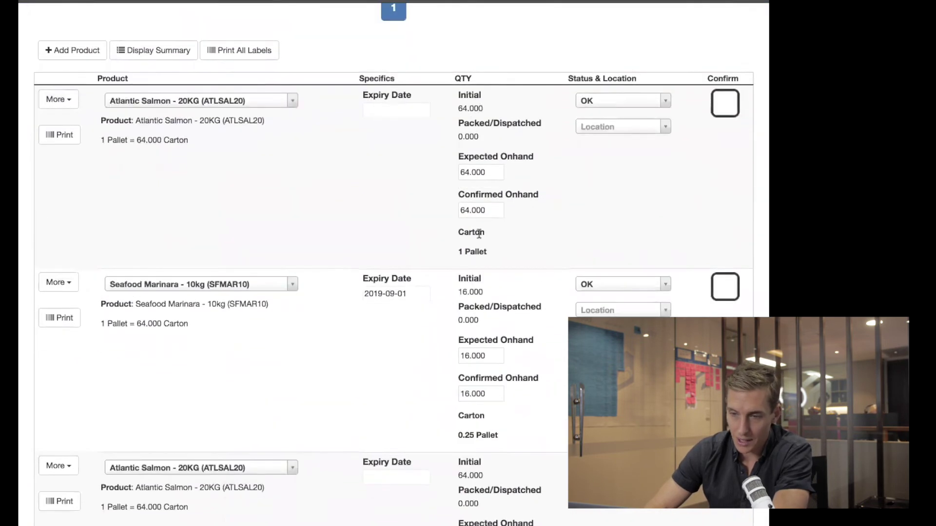
scroll(479, 405, down, 4)
scroll(484, 315, up, 2)
scroll(405, 390, up, 8)
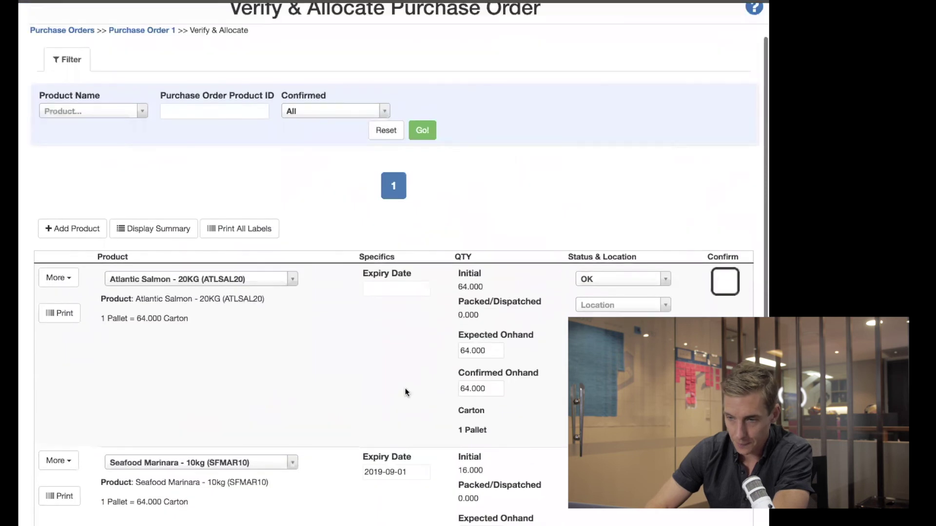
scroll(405, 390, down, 4)
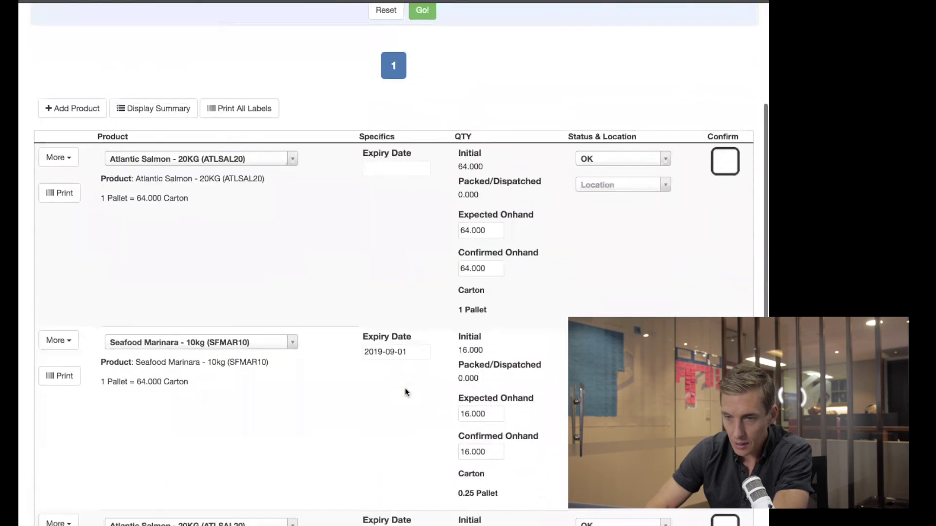
click(386, 169)
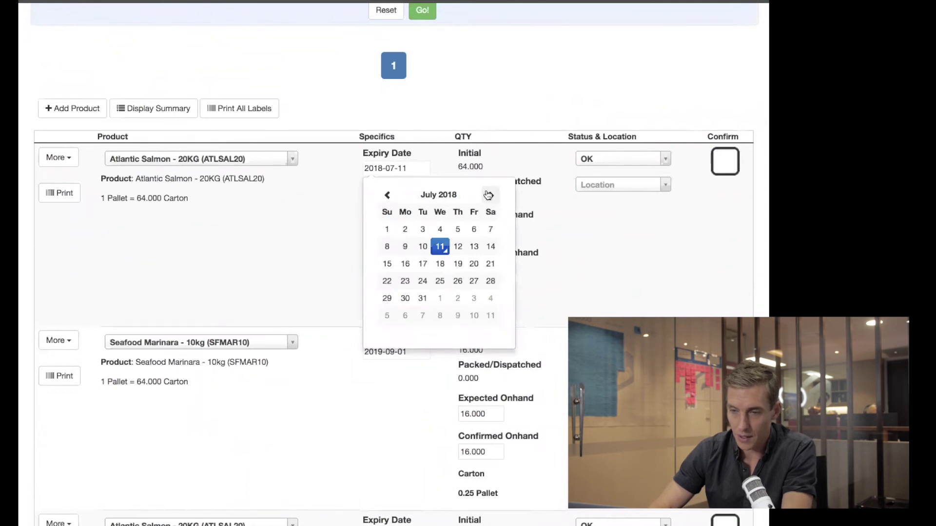
click(421, 299)
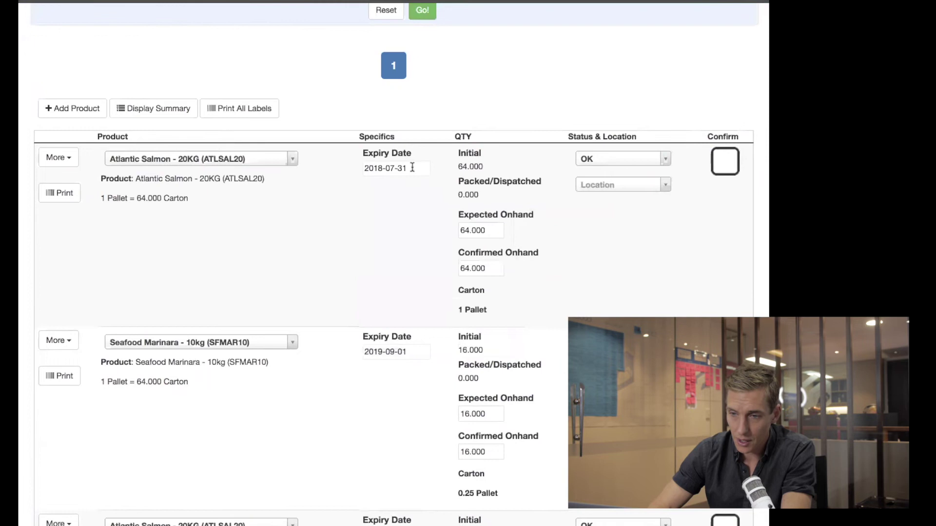
Assign location AA-01-01 to the first Atlantic Salmon line and mark that line as confirmed.
click(637, 186)
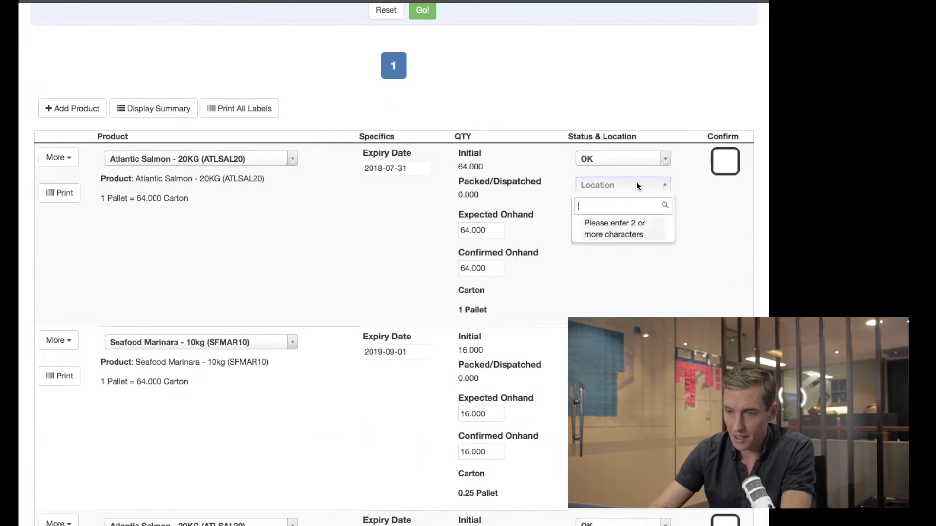
text(AA-)
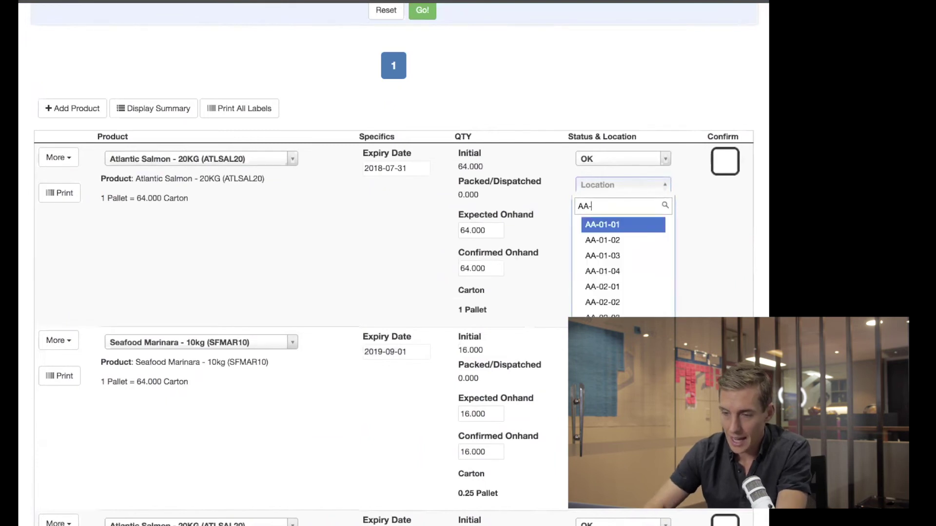
click(612, 225)
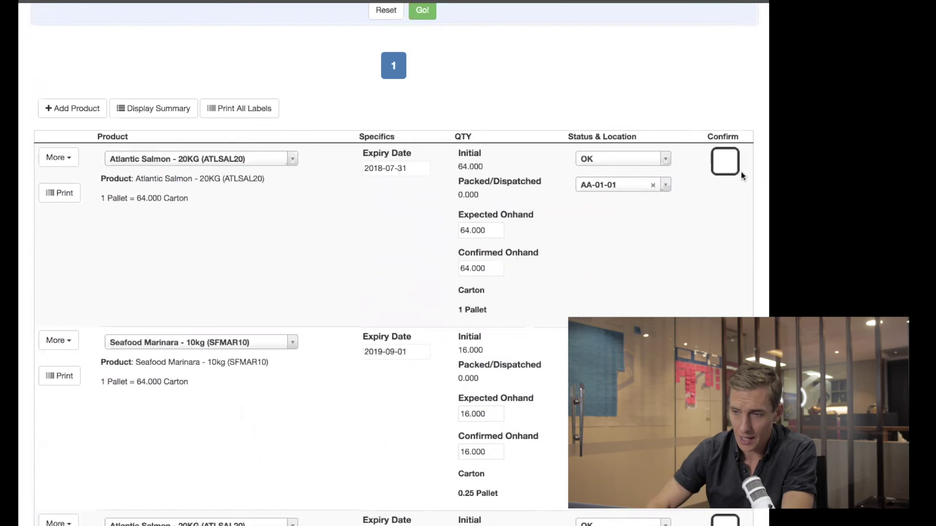
click(727, 167)
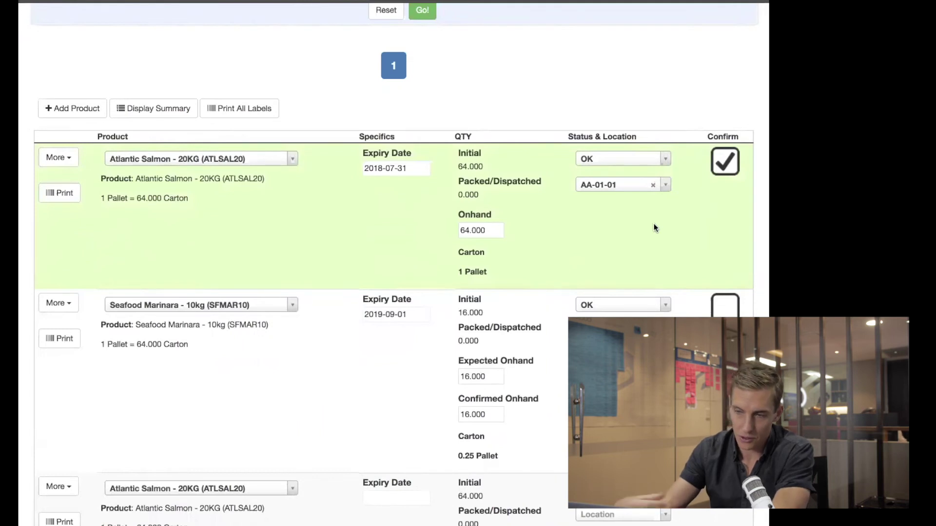
click(653, 185)
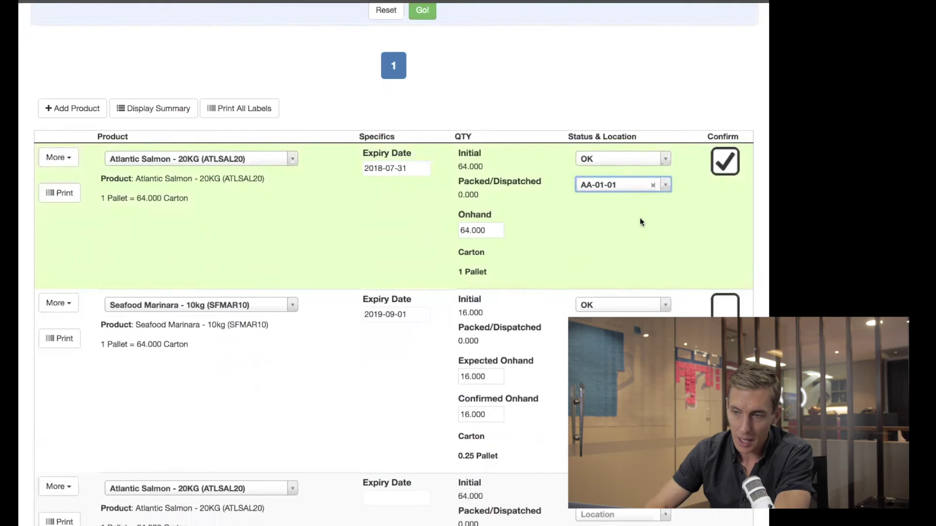
scroll(673, 216, up, 1)
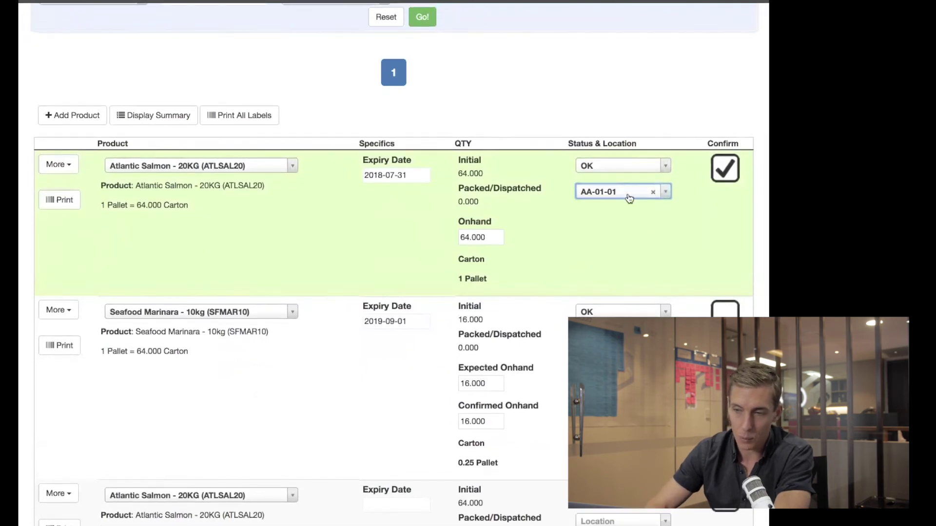
click(627, 229)
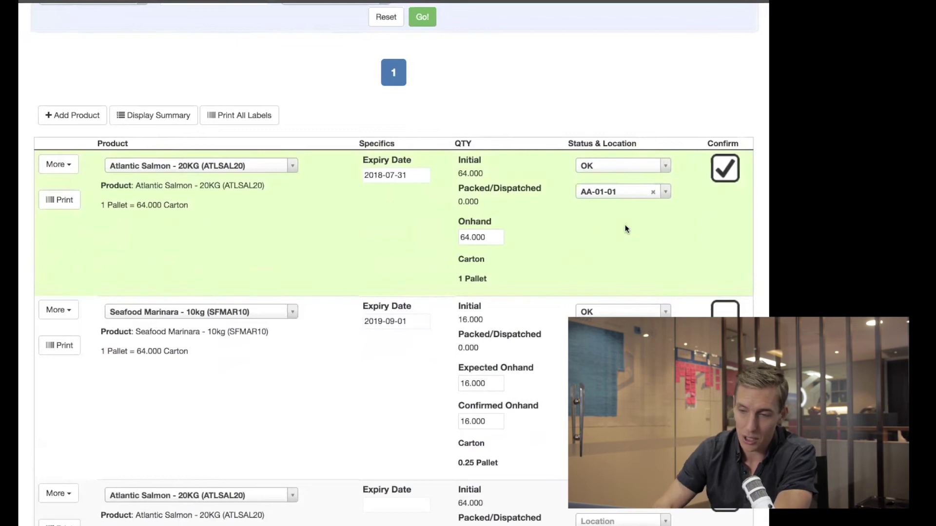
Set the Seafood Marinara line's confirmed onhand quantity to 14.000 cartons.
scroll(626, 229, down, 2)
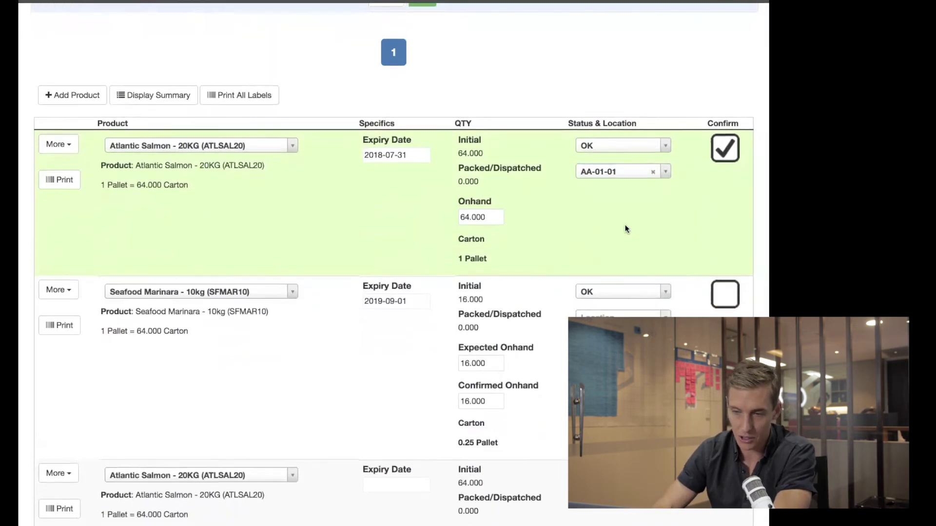
scroll(624, 224, down, 1)
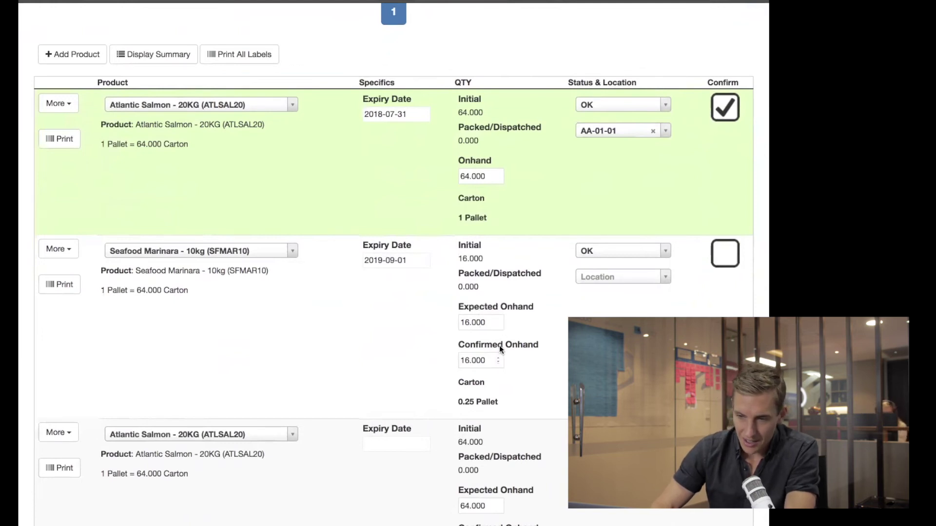
click(498, 358)
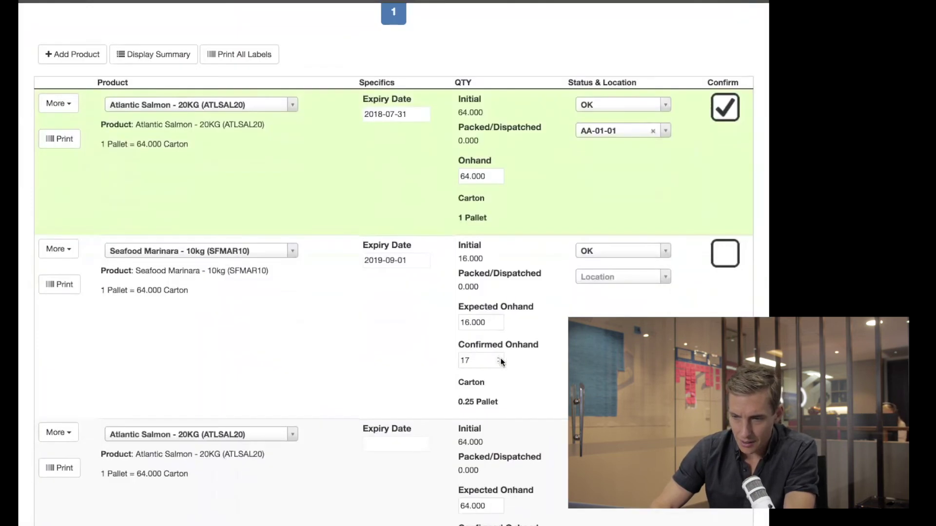
drag(490, 360, 447, 360)
text(14.000)
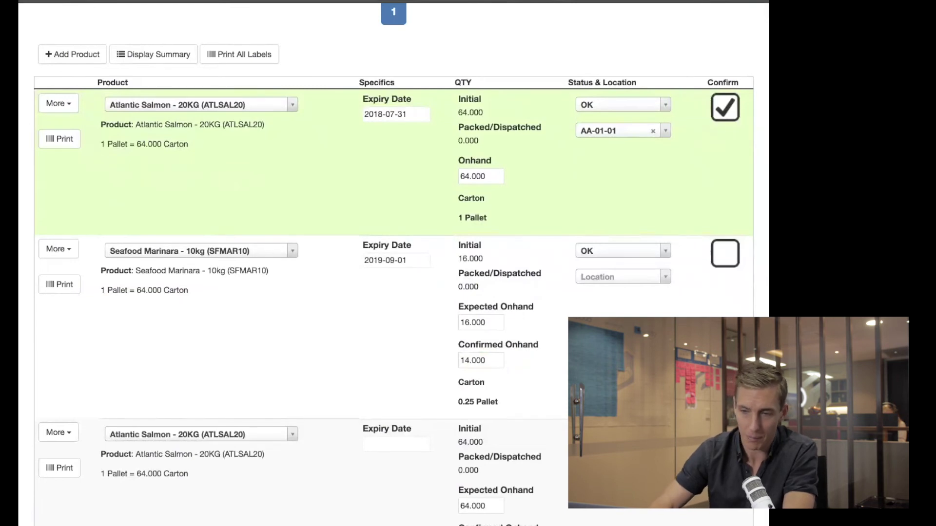
Change the Seafood Marinara line's expiry date to August 1, 2019.
click(414, 260)
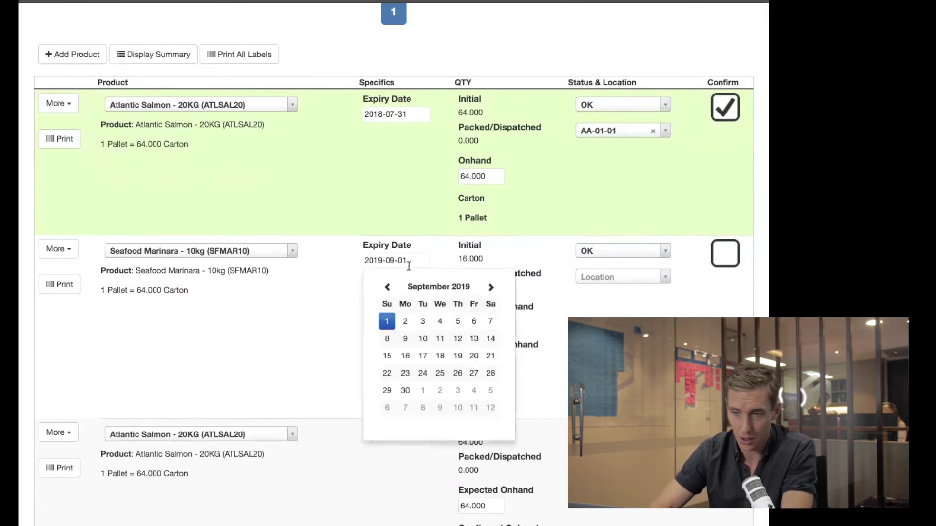
click(388, 287)
click(458, 322)
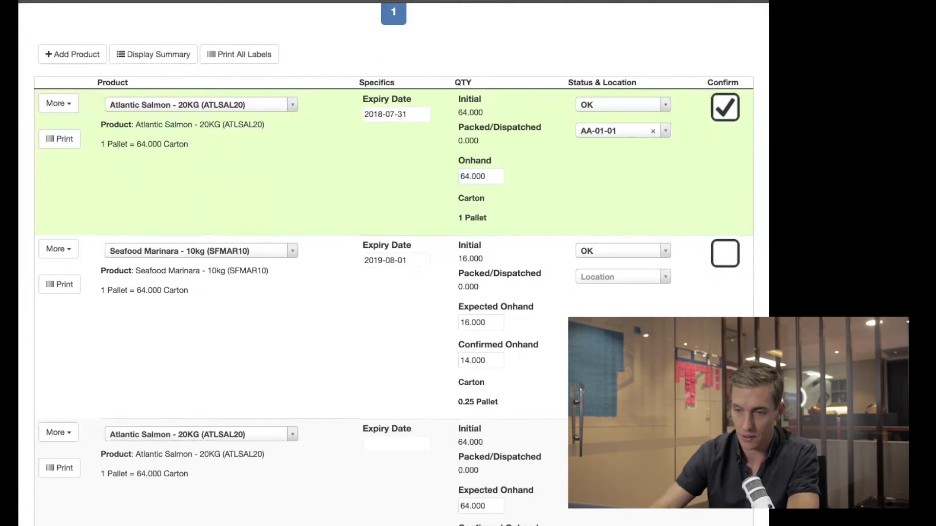
Try to find an AA-01 location for the Seafood Marinara line, checking the FA and AA prefixes.
click(617, 283)
text(AA-01)
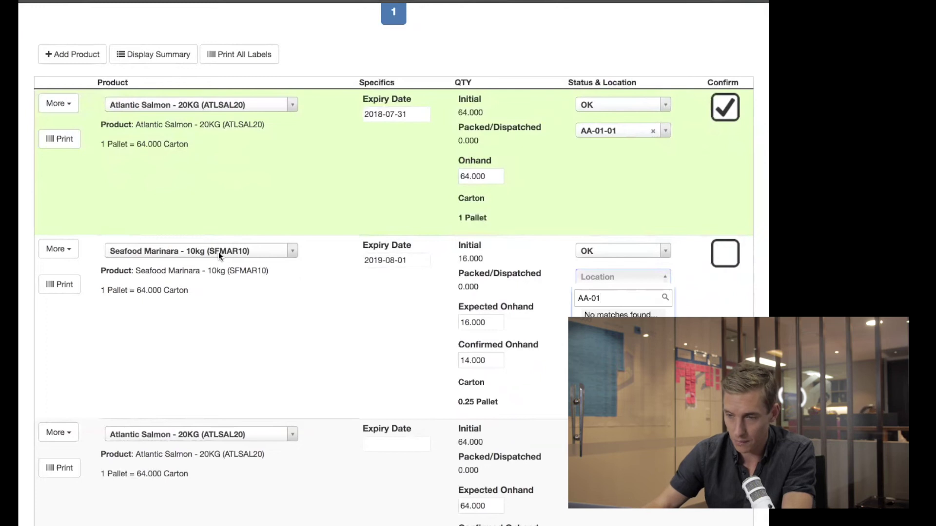
key(BackSpace)
key(BackSpace)
key(BackSpace)
key(BackSpace)
key(BackSpace)
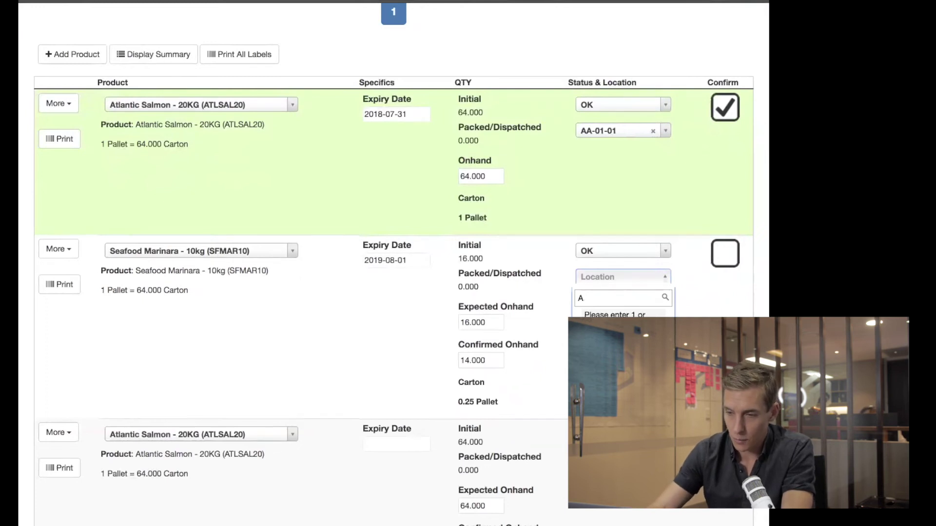
text(FA)
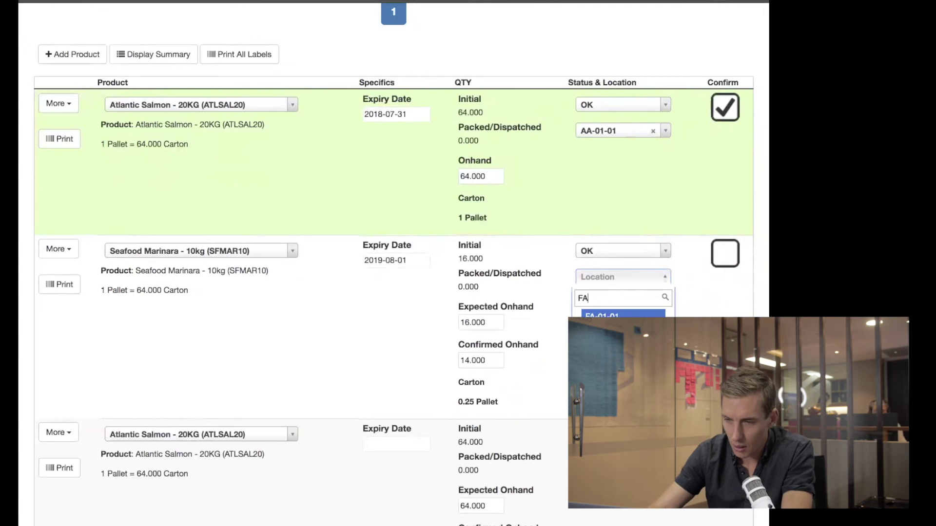
key(BackSpace)
key(BackSpace)
text(AA)
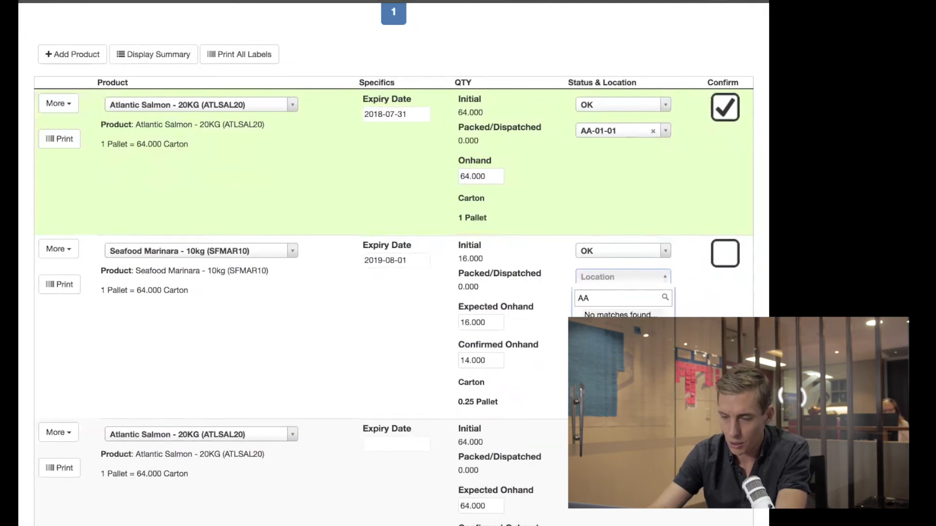
key(BackSpace)
key(BackSpace)
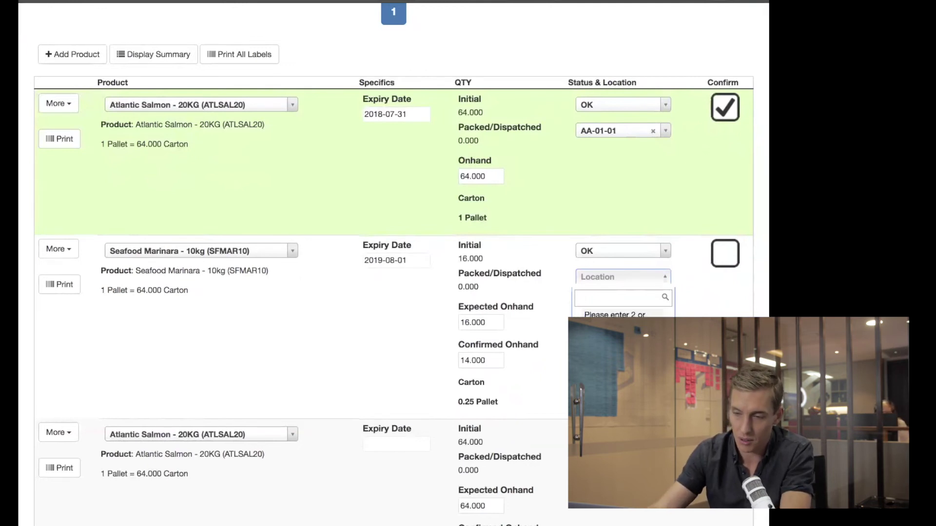
Assign location FA-01-01 to the Seafood Marinara line and mark that line as confirmed.
text(FA)
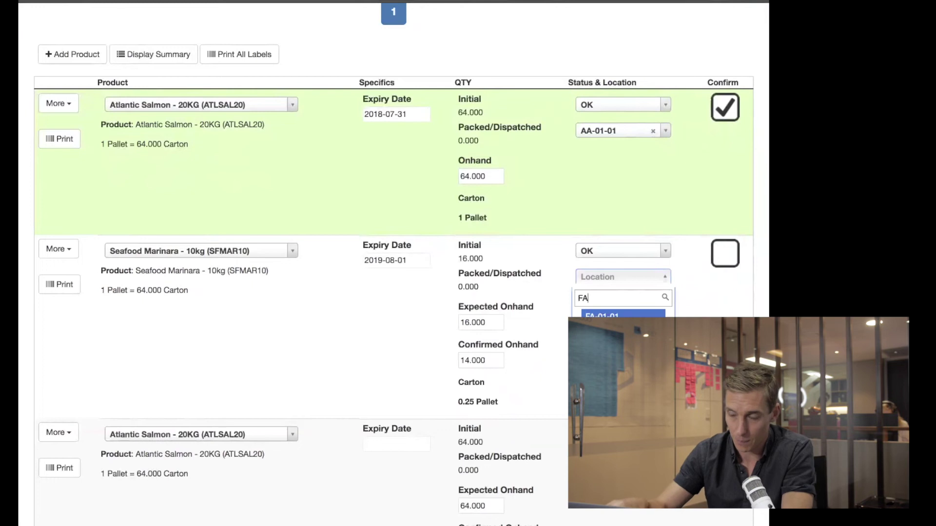
key(Return)
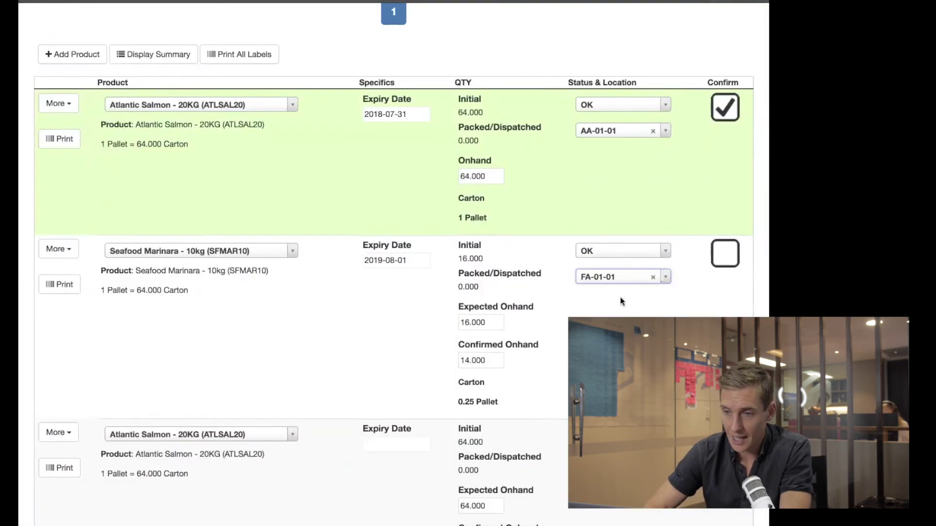
click(621, 301)
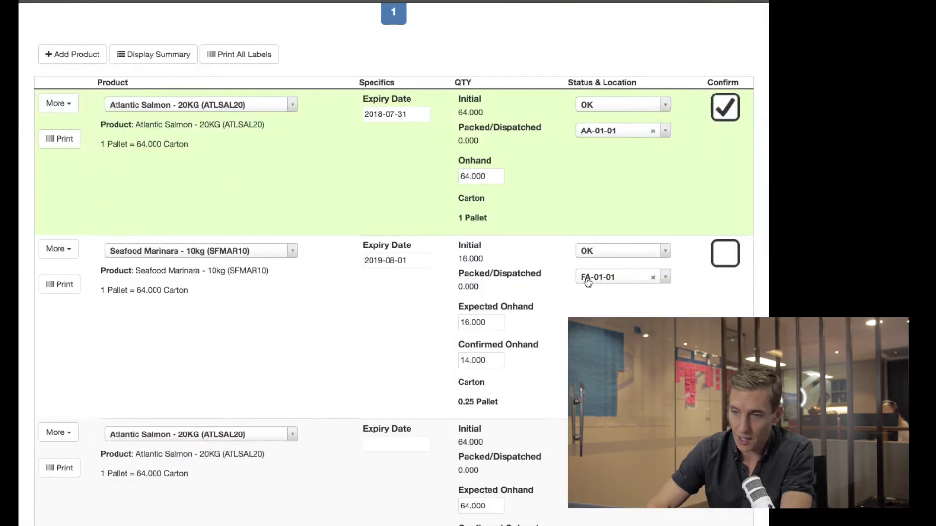
scroll(725, 253, down, 1)
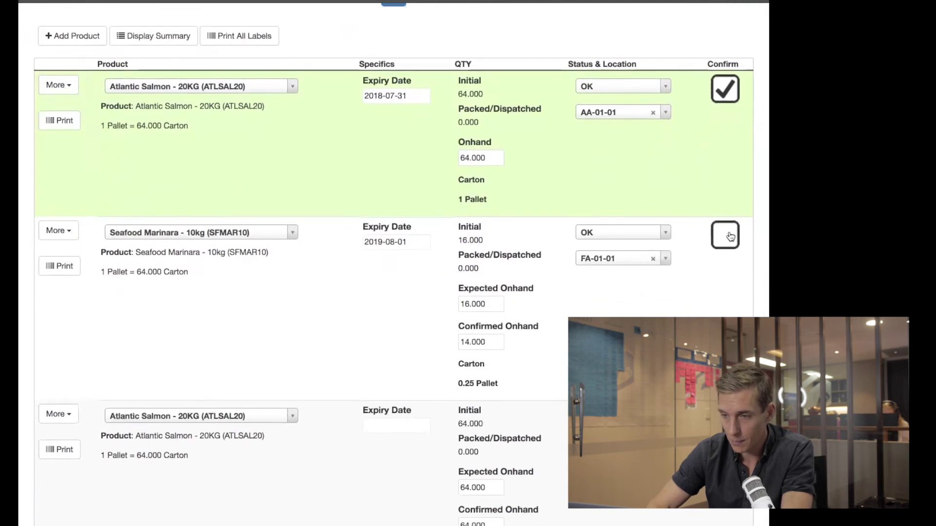
click(725, 235)
Give the second Atlantic Salmon line expiry date August 3, 2018 and location AA-01-02, and mark it as confirmed.
scroll(525, 255, down, 3)
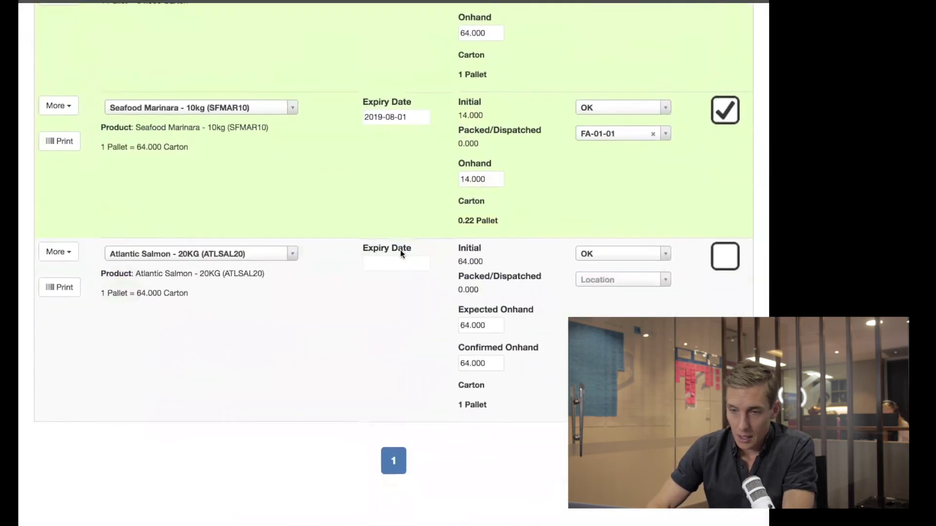
scroll(417, 230, up, 2)
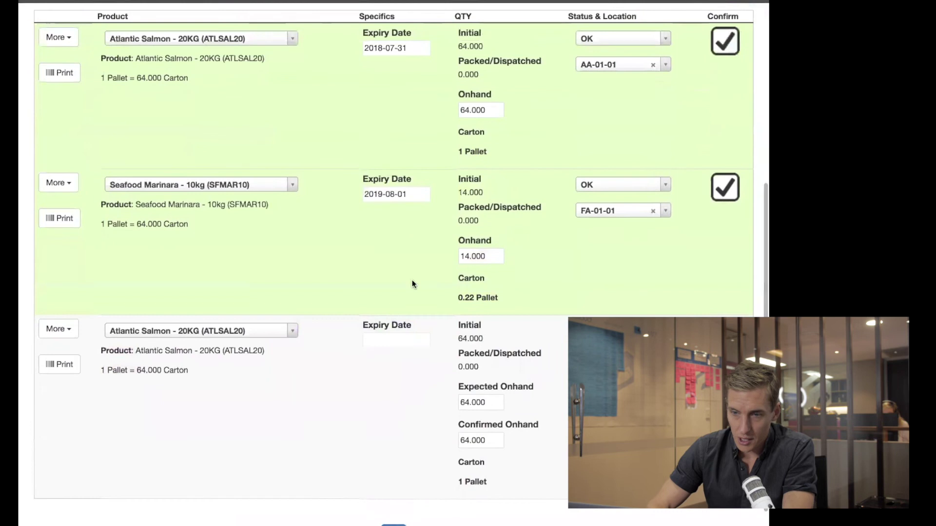
click(394, 345)
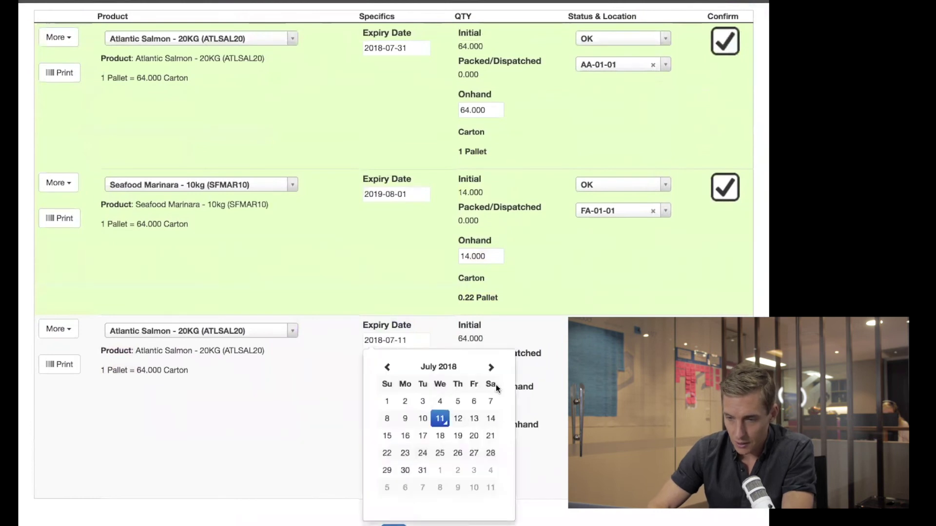
click(491, 367)
click(473, 401)
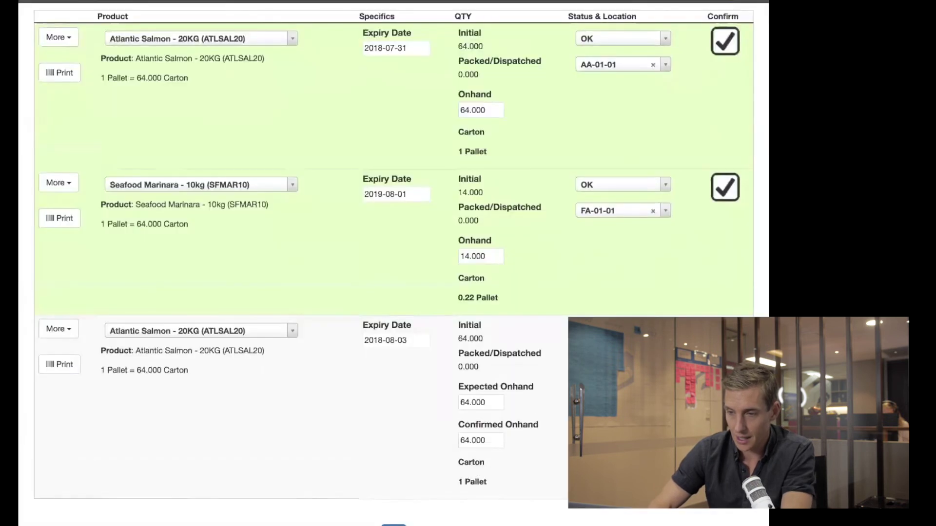
click(725, 334)
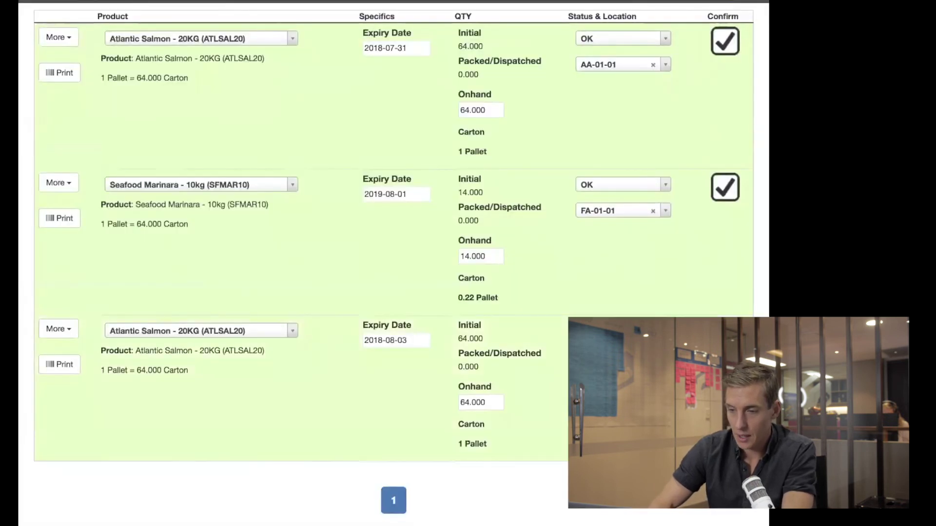
Check the three confirmed product lines and start completing the purchase order's verification.
scroll(394, 264, up, 3)
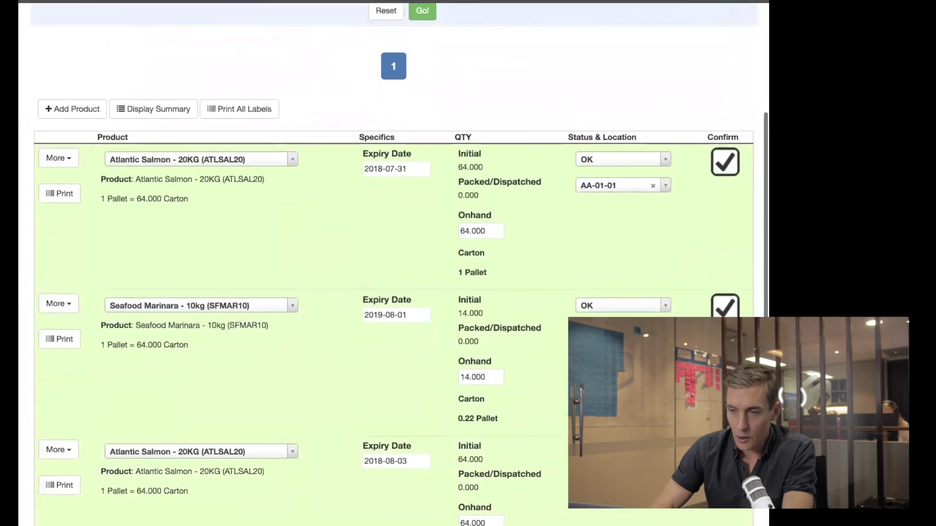
scroll(394, 263, down, 4)
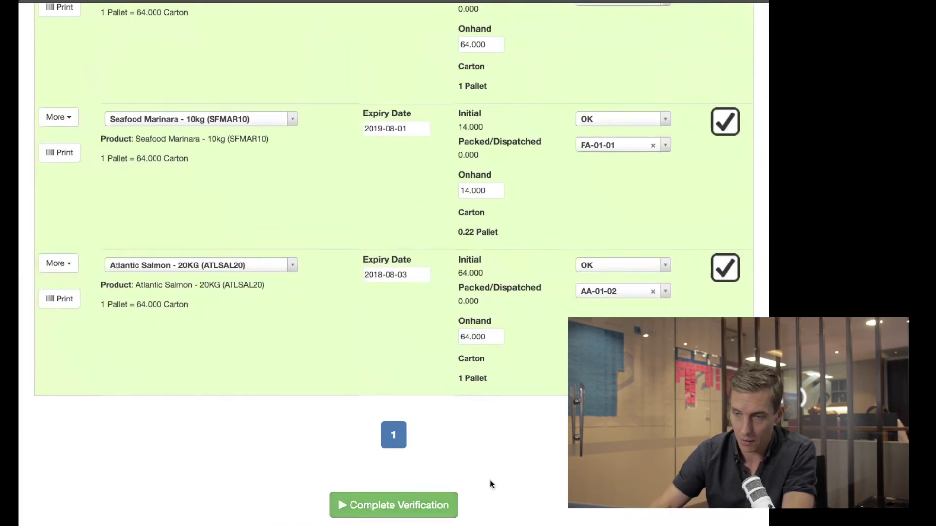
click(408, 503)
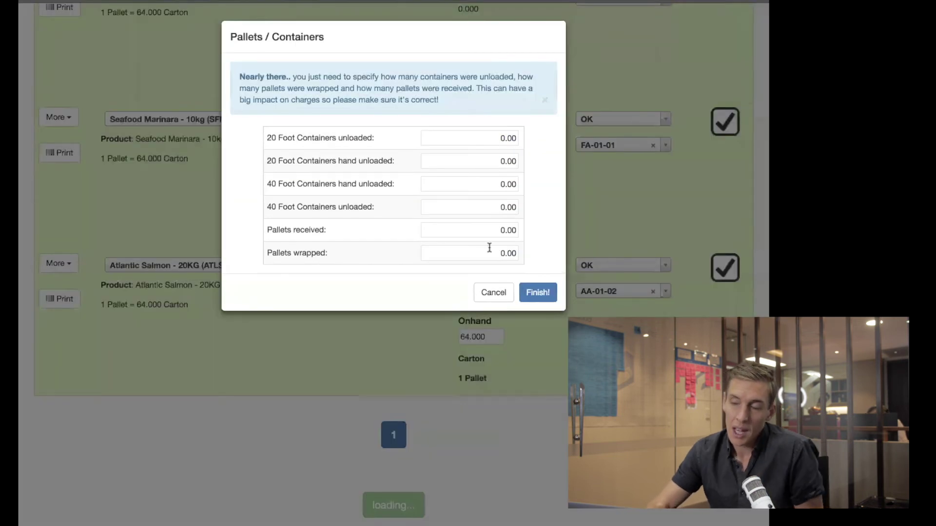
Record 1 20-foot container hand unloaded and 3 pallets wrapped, and finish the verification.
click(497, 140)
click(484, 162)
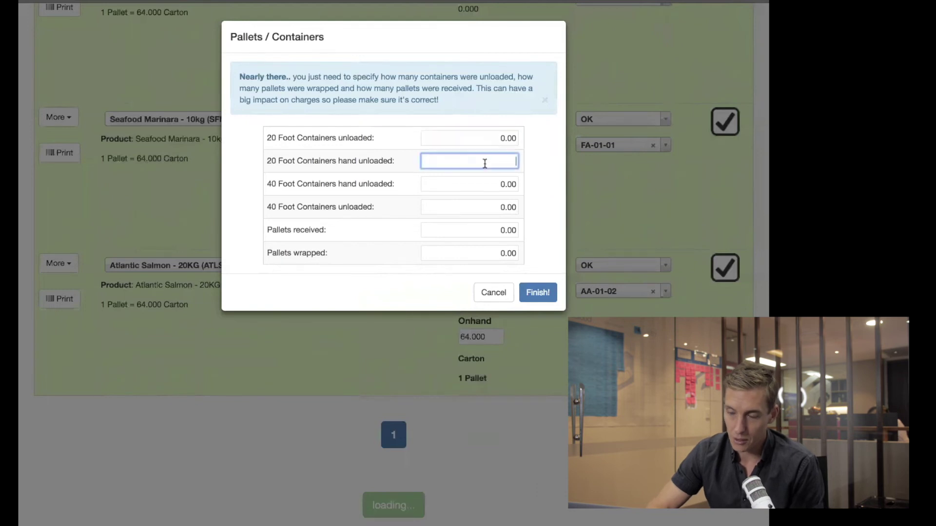
click(535, 160)
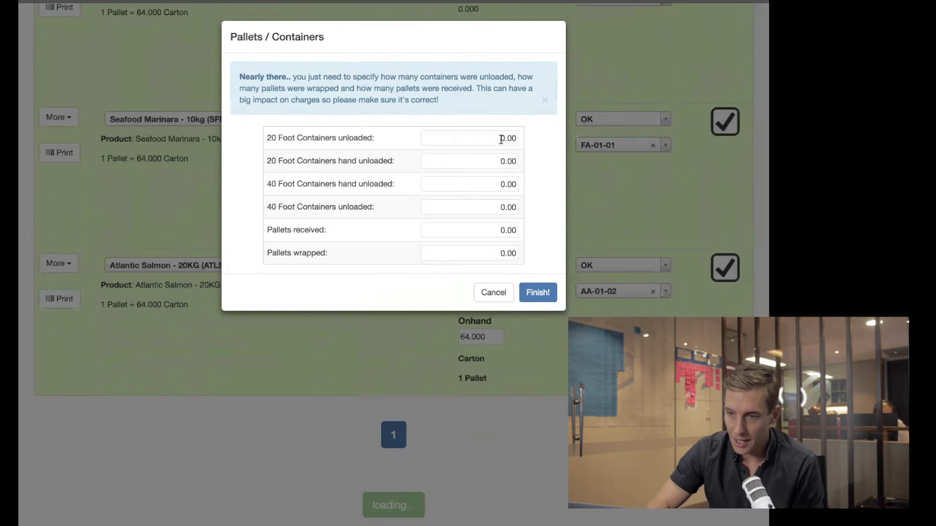
click(503, 139)
click(514, 164)
text(1)
click(535, 173)
click(509, 252)
text(3)
click(539, 209)
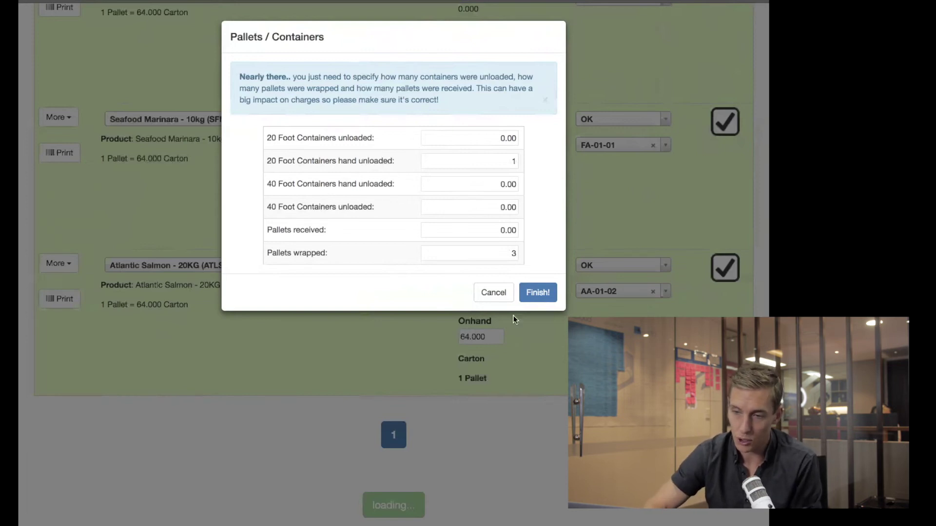
click(544, 297)
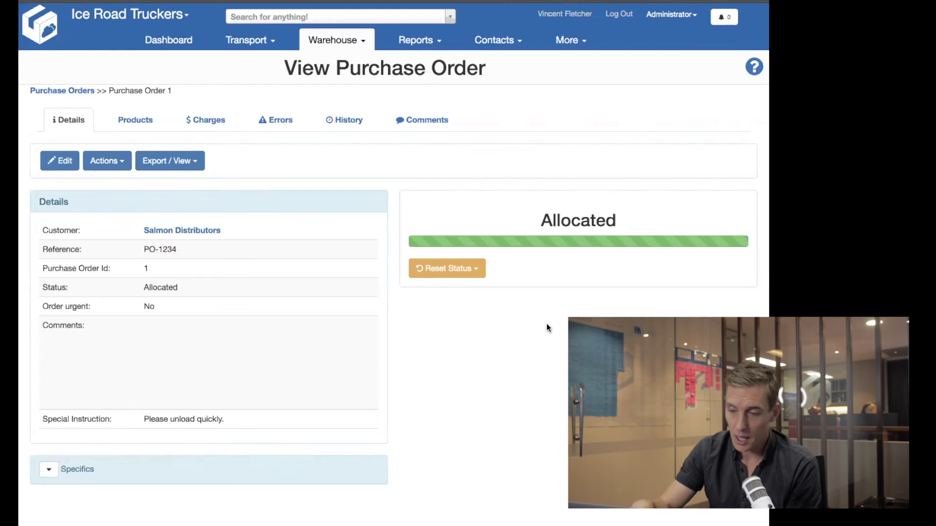
Show the differences between the original and current purchase order and compare the quantities in the basic summary.
click(178, 161)
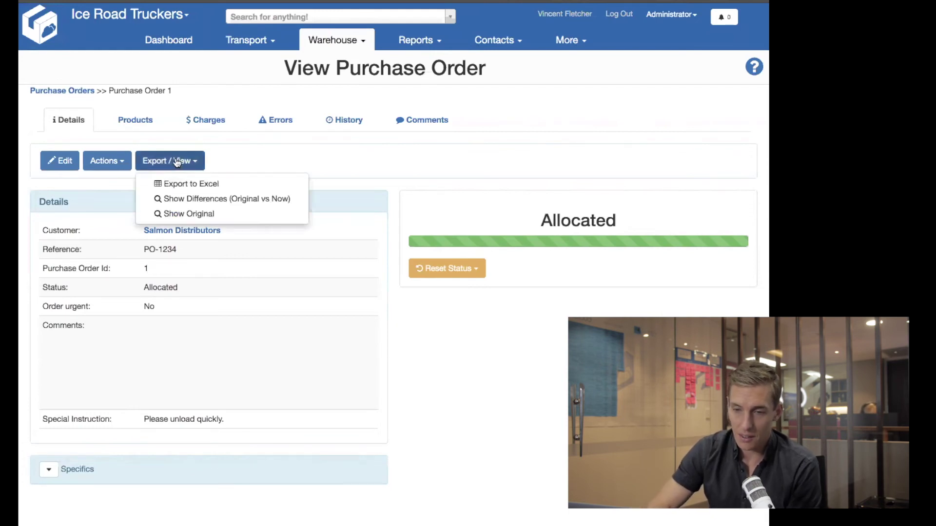
click(193, 200)
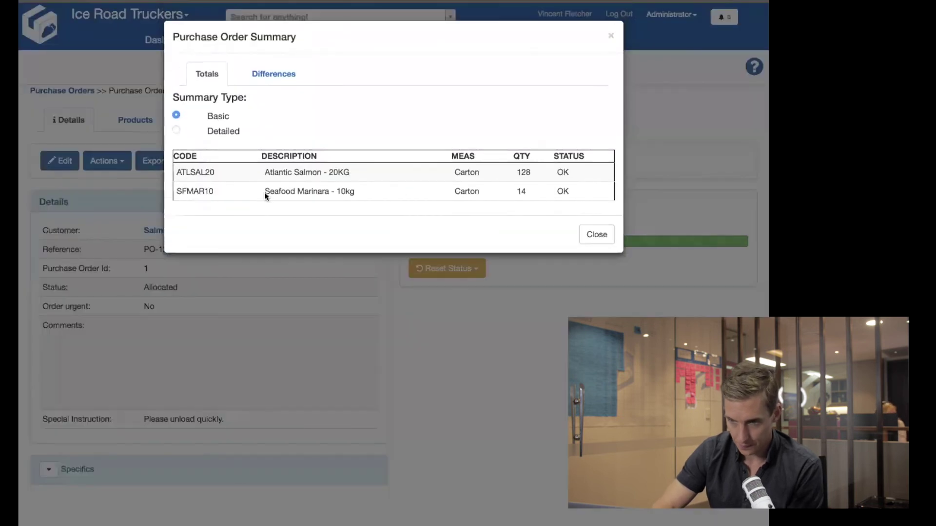
click(279, 76)
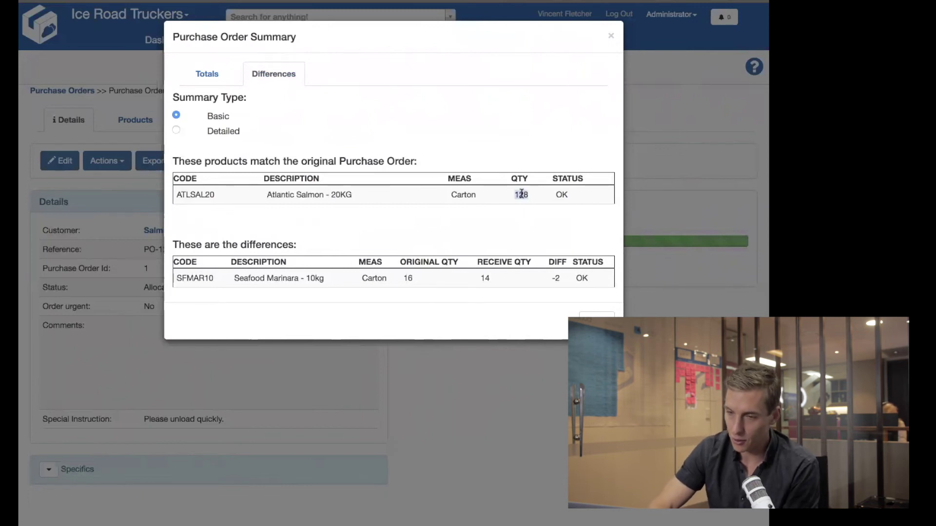
double_click(563, 194)
click(316, 288)
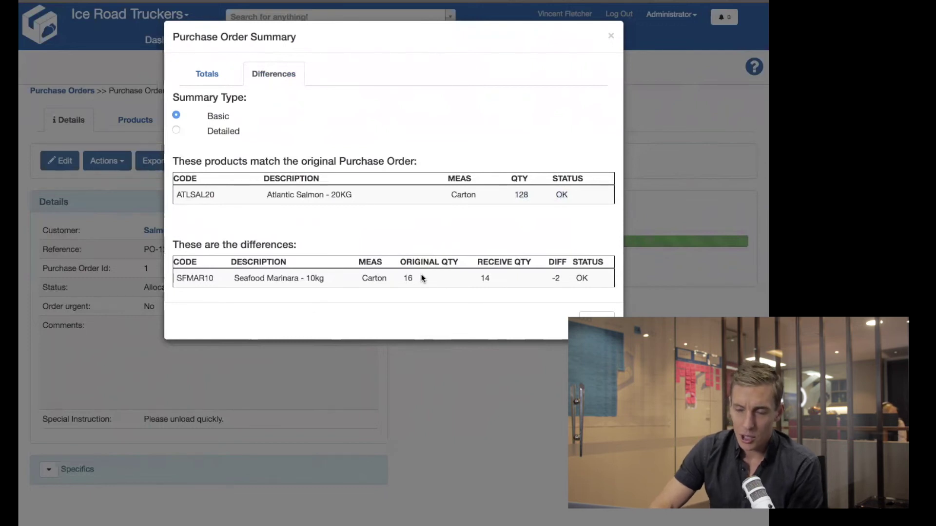
click(490, 276)
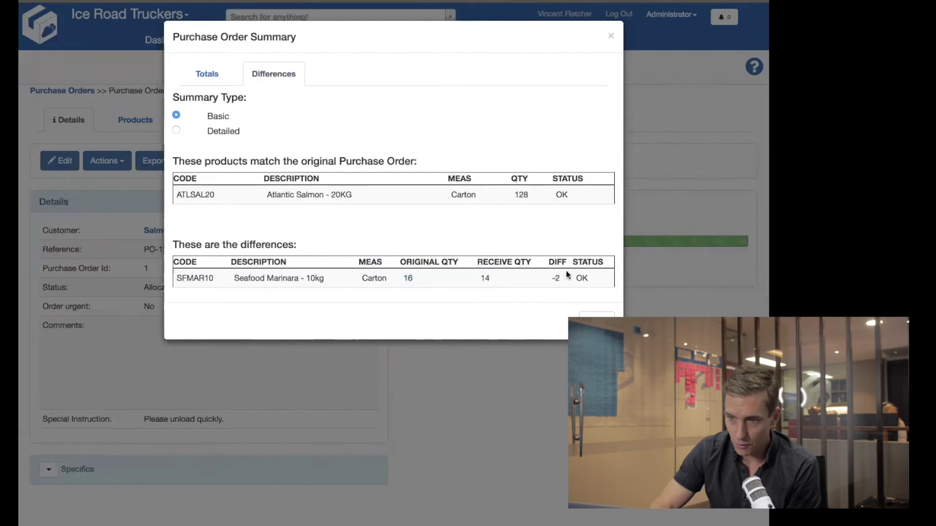
Examine the detailed differences by expiry date and received quantity, and view the purchase order's product list.
click(176, 130)
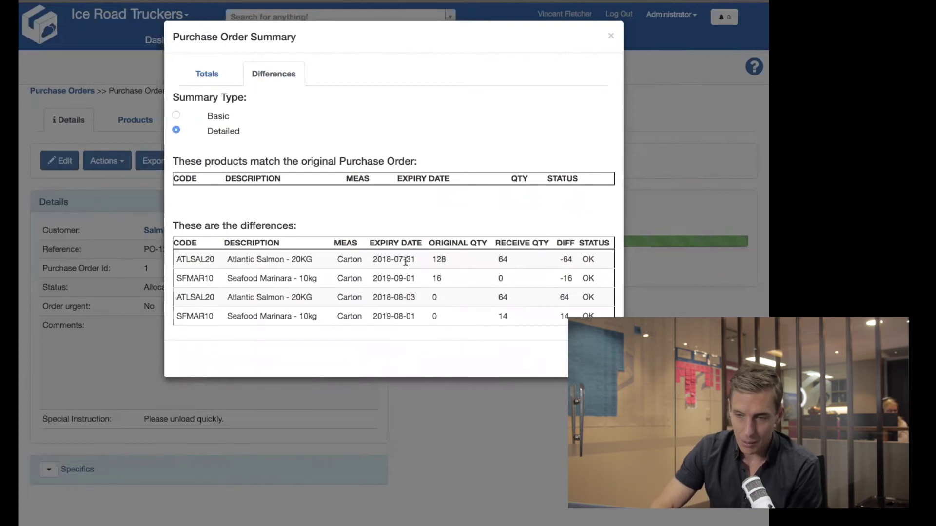
drag(415, 259, 365, 259)
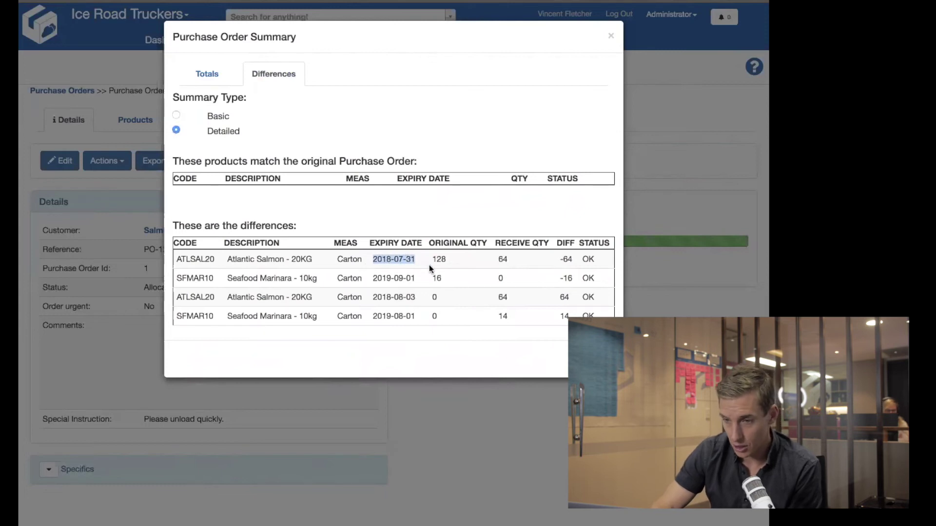
click(444, 258)
double_click(514, 259)
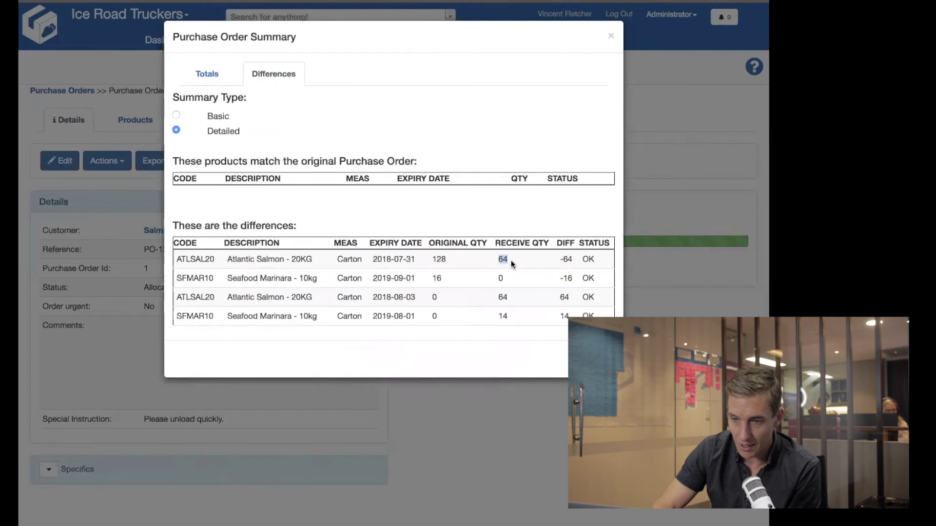
drag(415, 299, 370, 297)
click(412, 287)
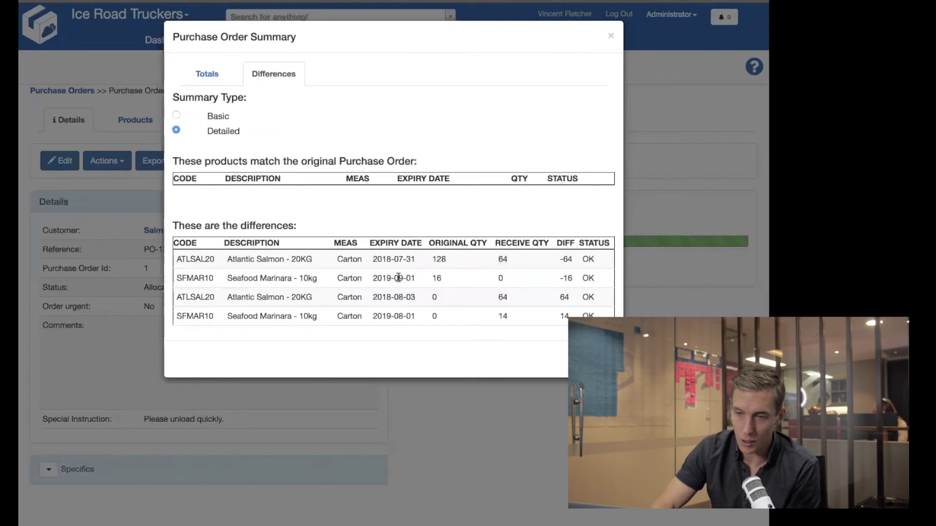
drag(415, 278, 369, 280)
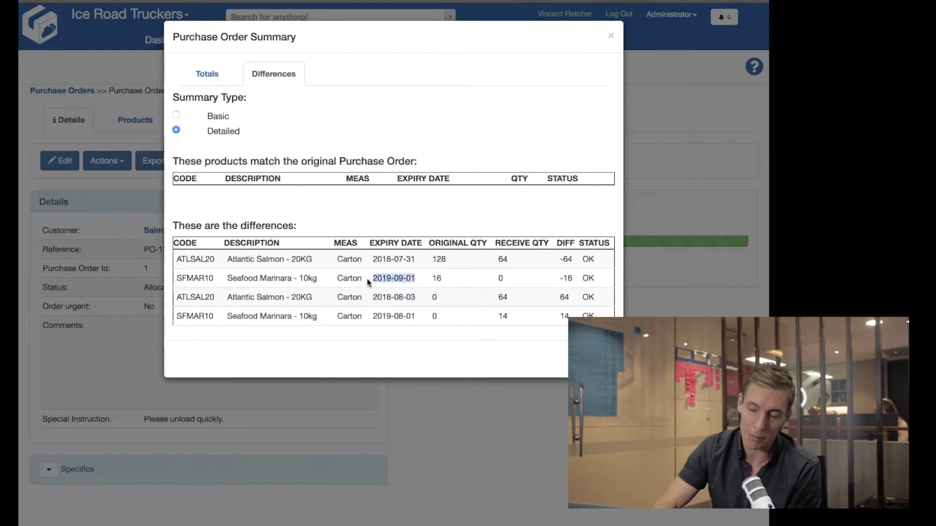
click(418, 321)
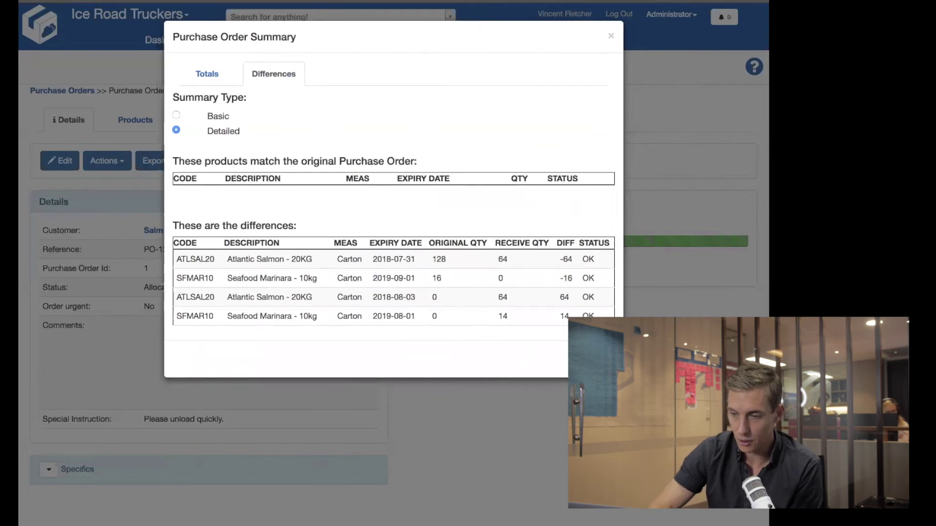
key(Escape)
click(147, 121)
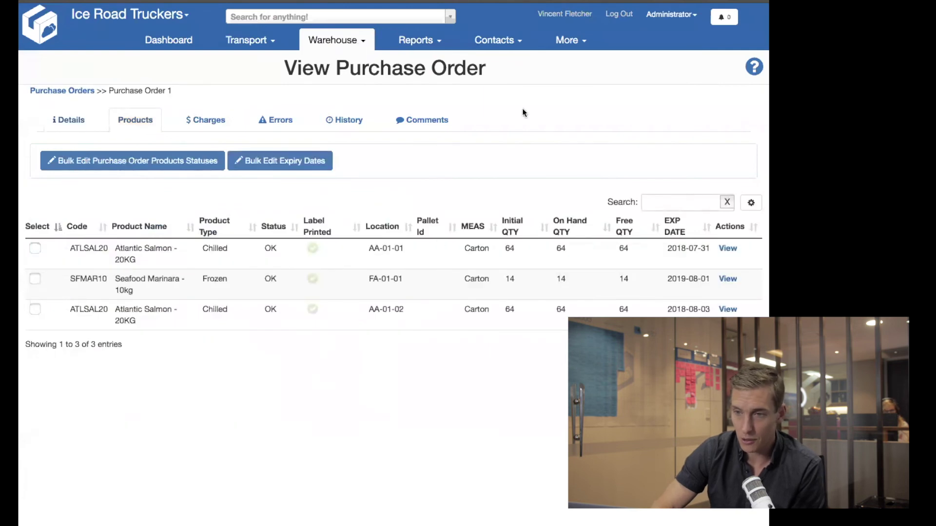
Show the Customer Stock Report for Salmon Distributors.
click(418, 43)
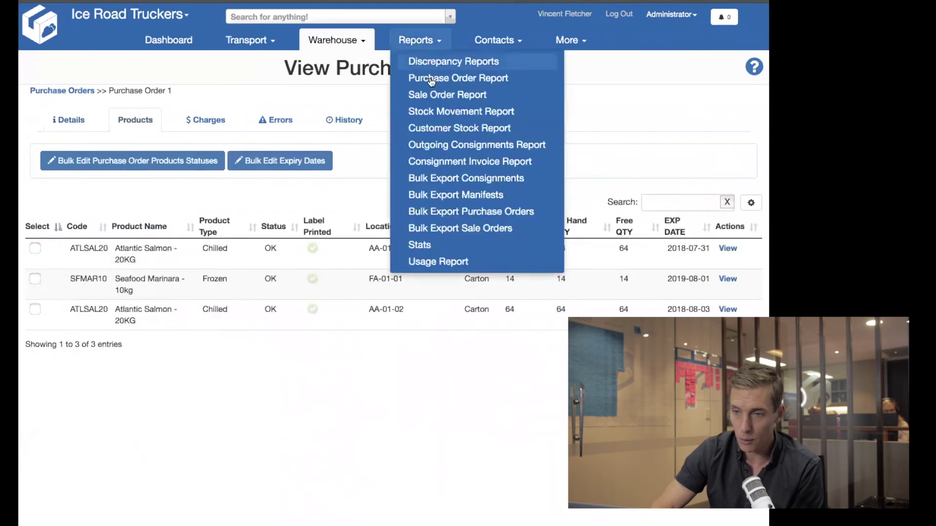
click(446, 130)
click(99, 196)
click(97, 254)
click(390, 435)
scroll(544, 393, down, 1)
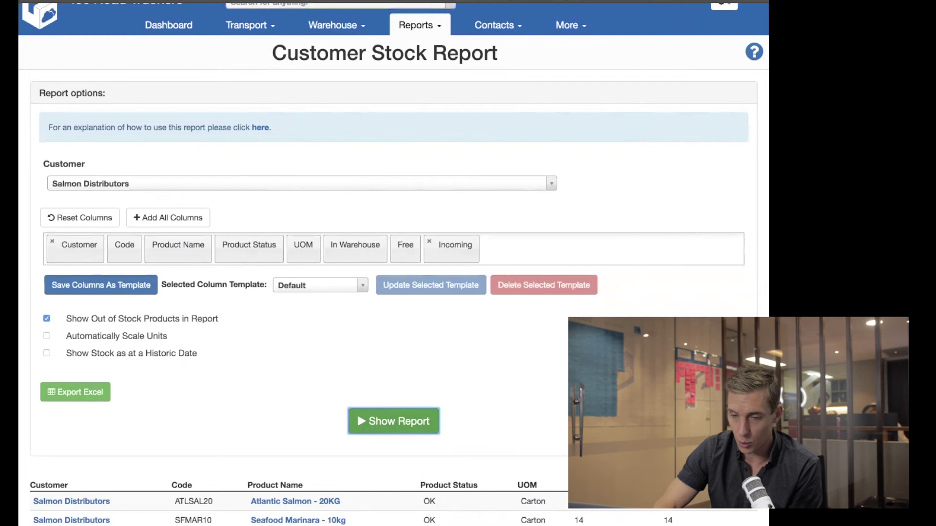
Add Location as the first column of the stock report, rerun it and check where each product is stored.
click(580, 519)
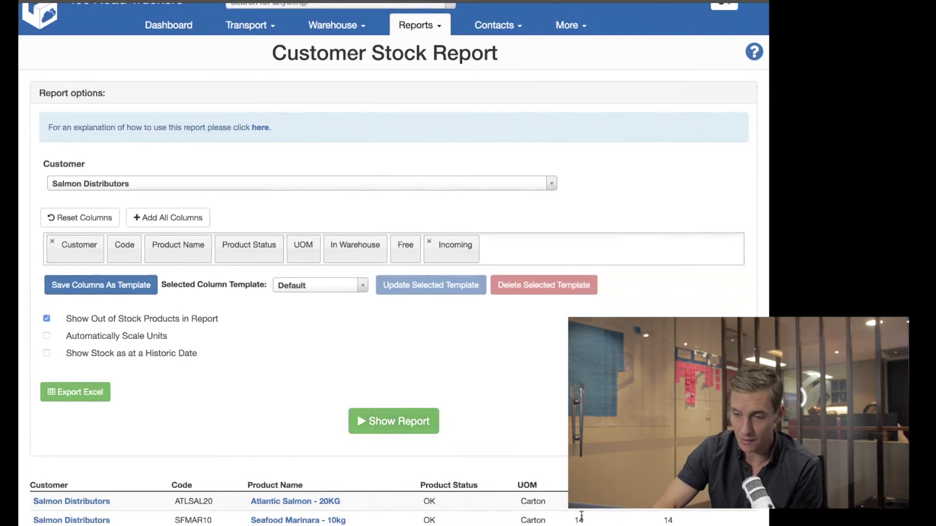
click(506, 253)
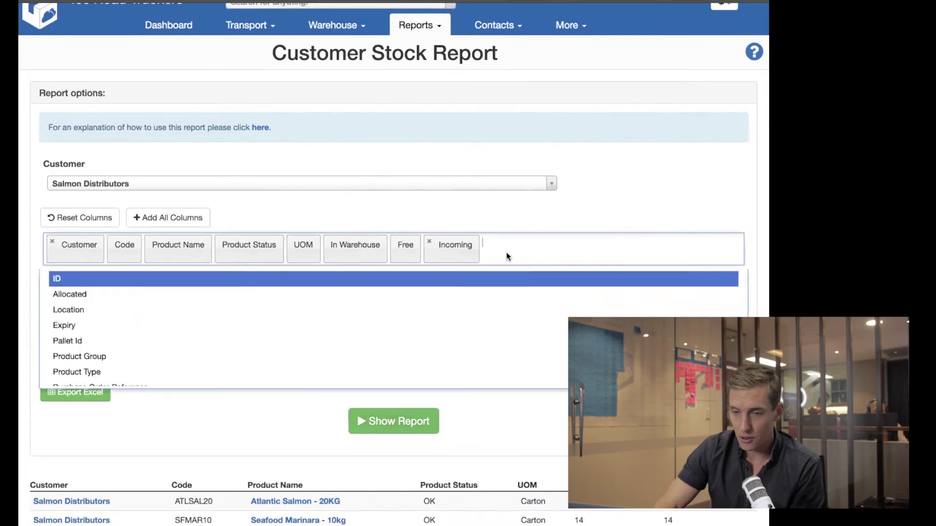
click(99, 313)
drag(508, 255, 63, 236)
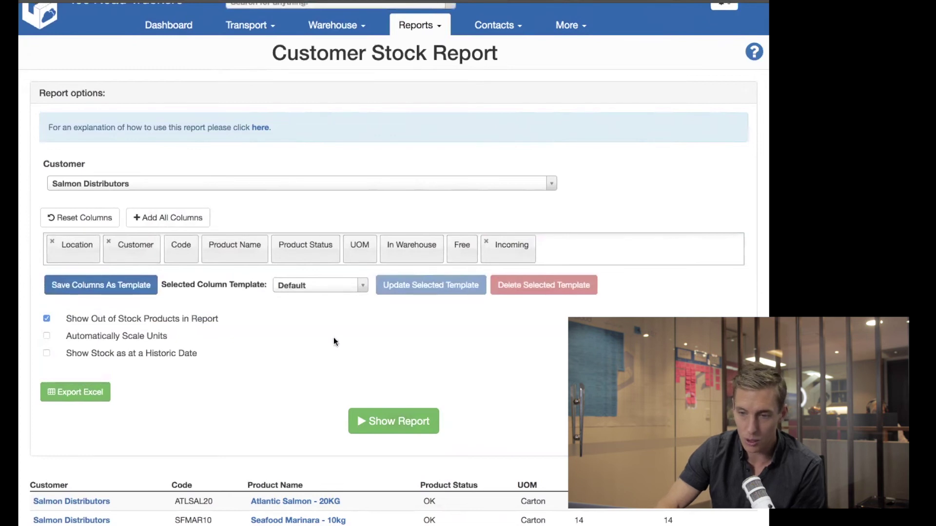
click(402, 420)
scroll(334, 317, down, 1)
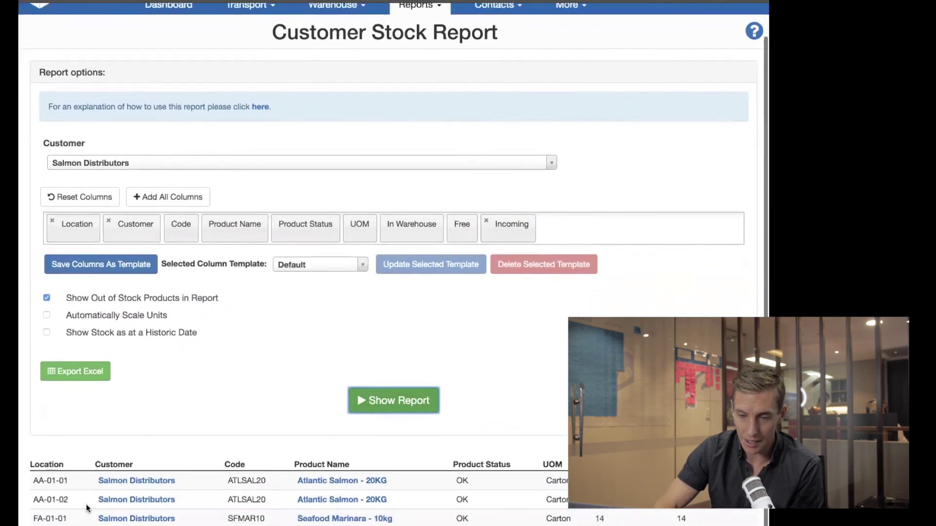
drag(38, 485, 42, 518)
click(66, 520)
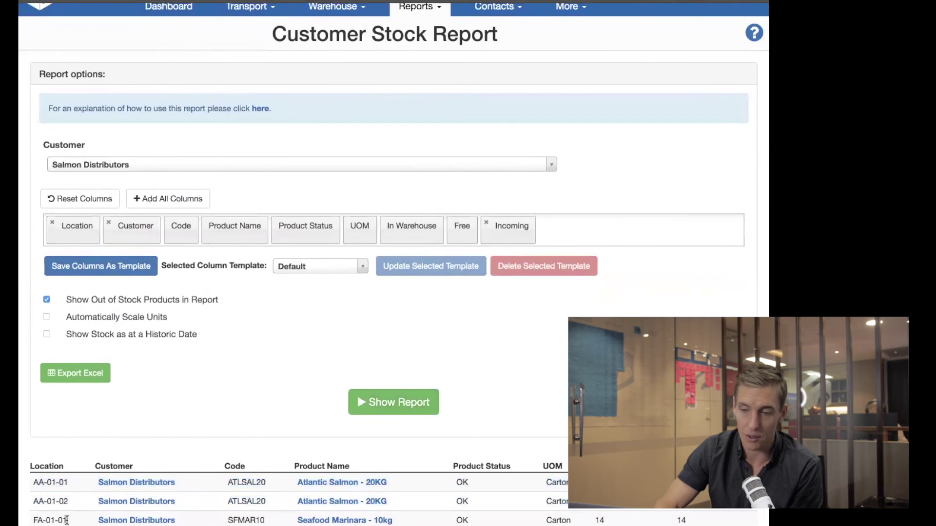
scroll(66, 520, up, 2)
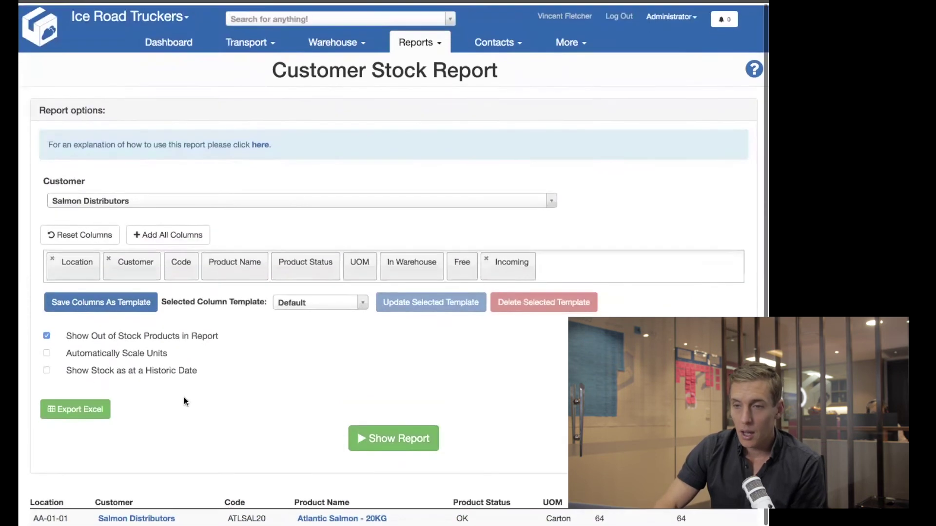
Start a new sale order for Salmon Distributors and enter the customer reference number.
click(347, 47)
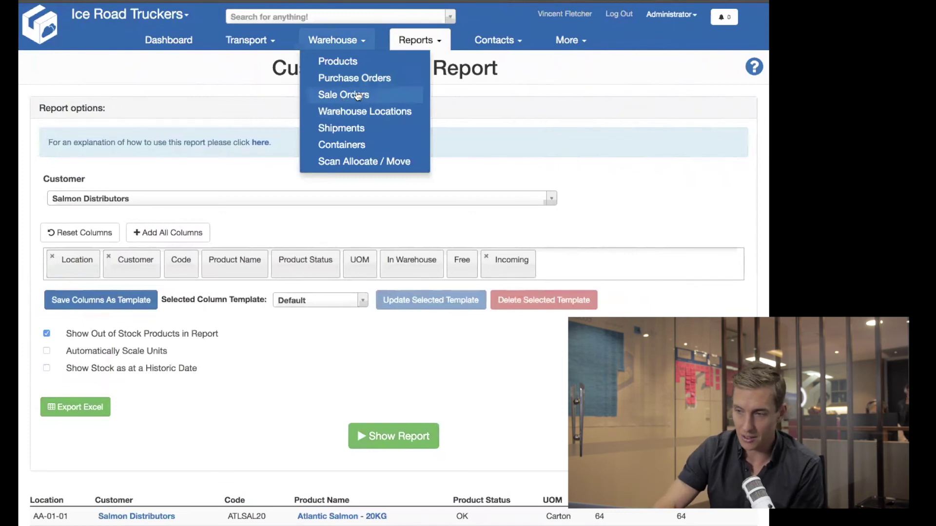
click(324, 95)
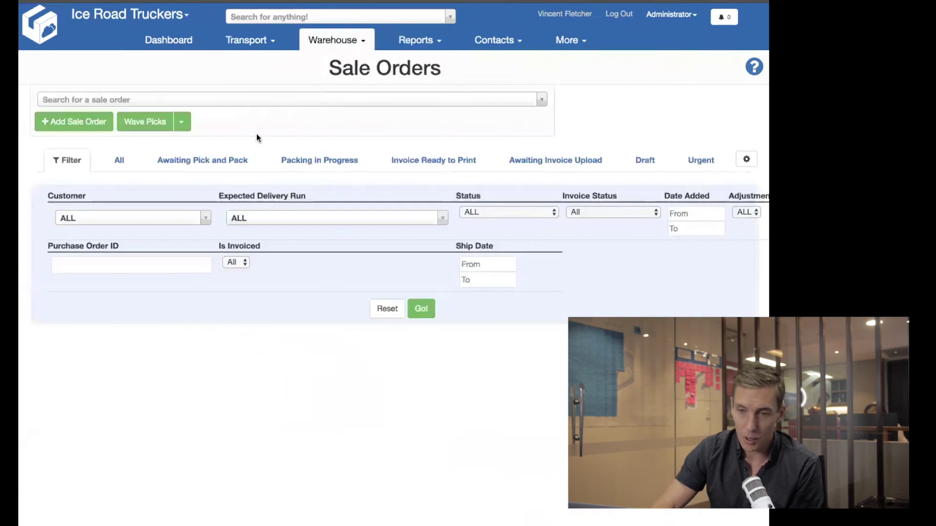
click(83, 125)
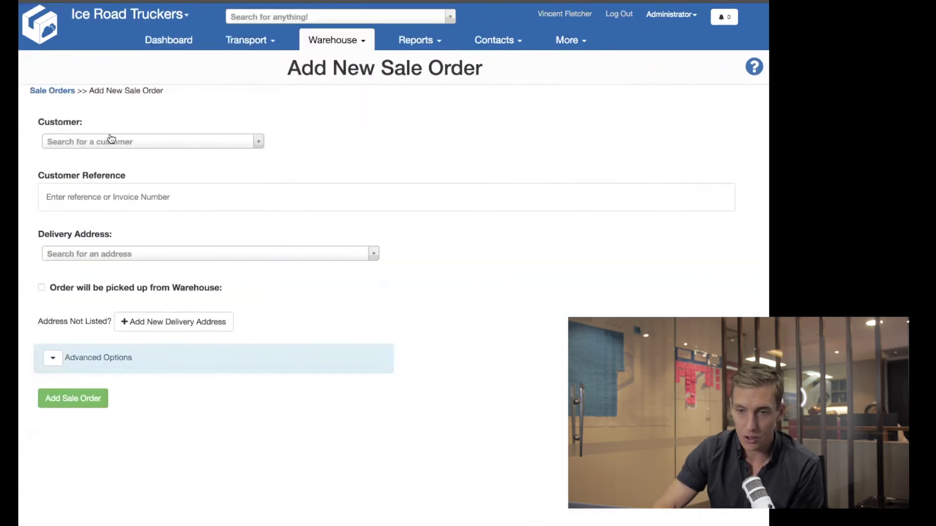
click(111, 140)
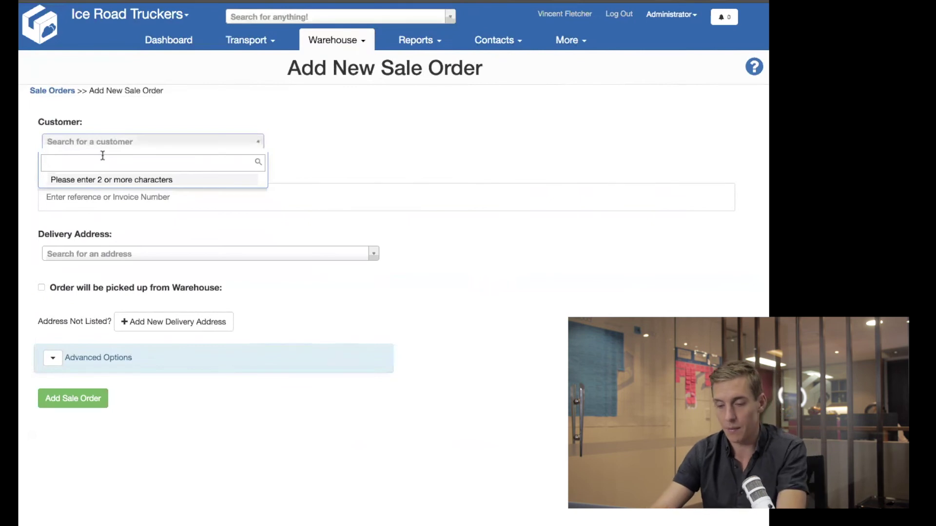
text(Sal)
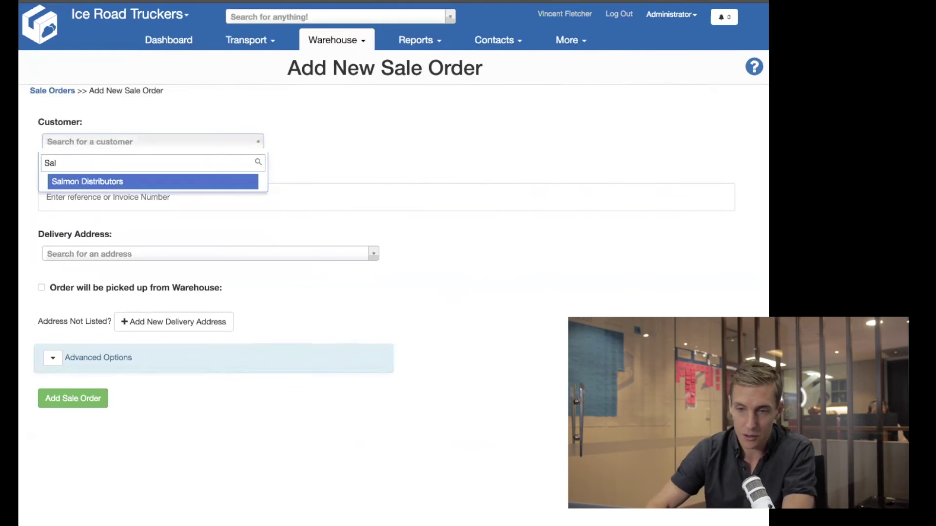
click(114, 181)
click(88, 196)
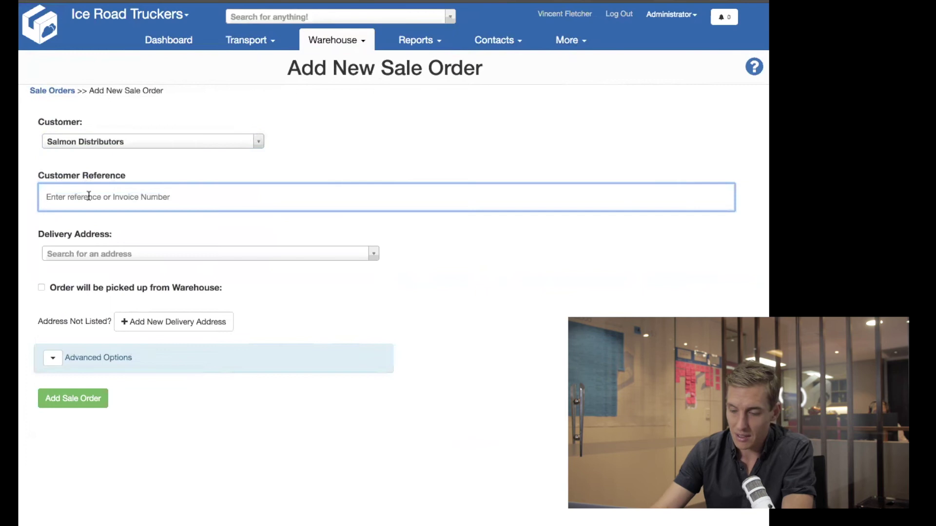
text(INV-0)
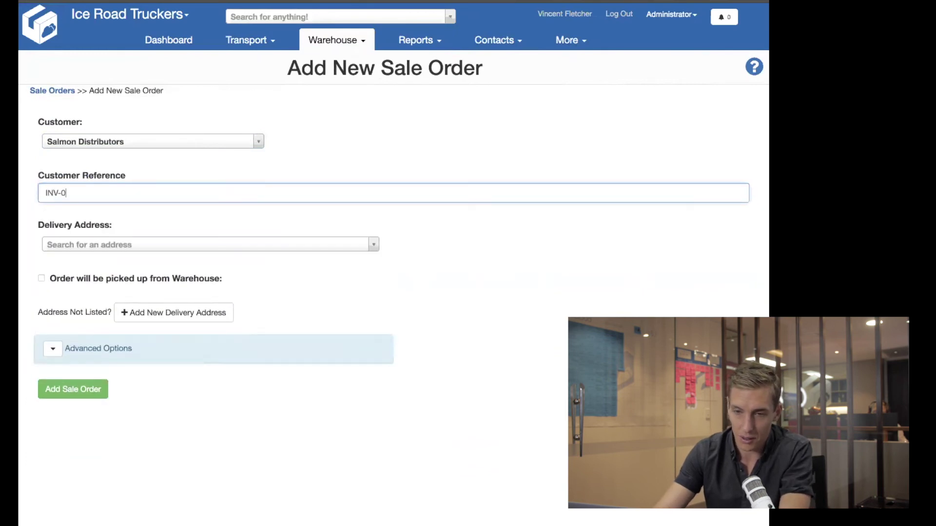
text(999)
click(150, 216)
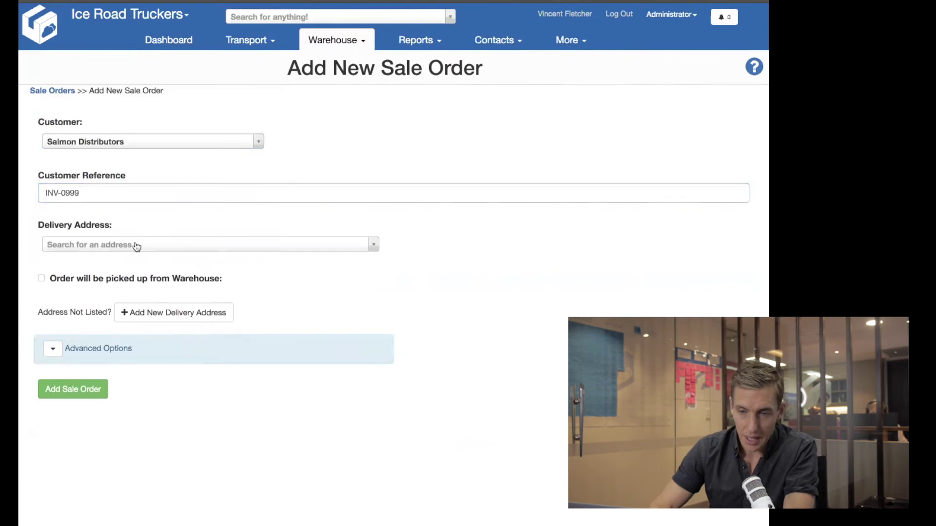
Select the existing Cartoncloud address as the sale order's delivery address.
click(111, 243)
text(Carton)
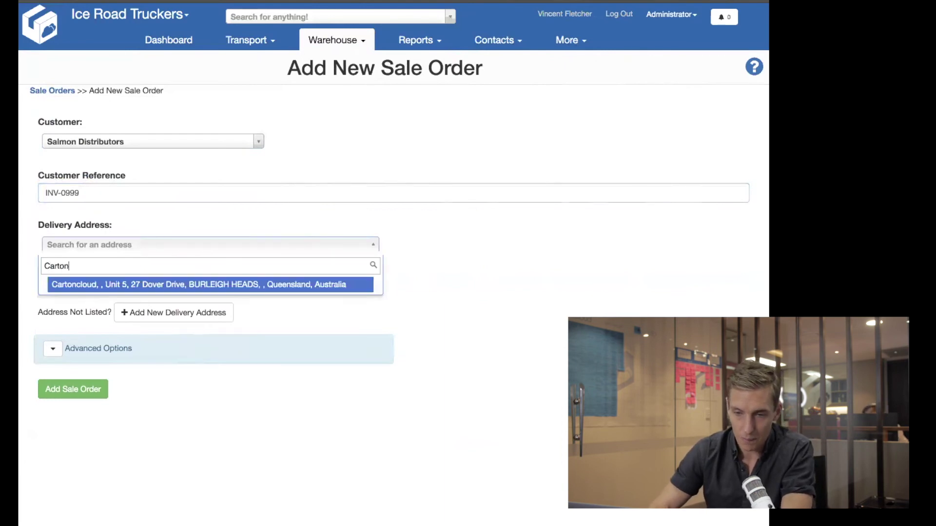
click(123, 287)
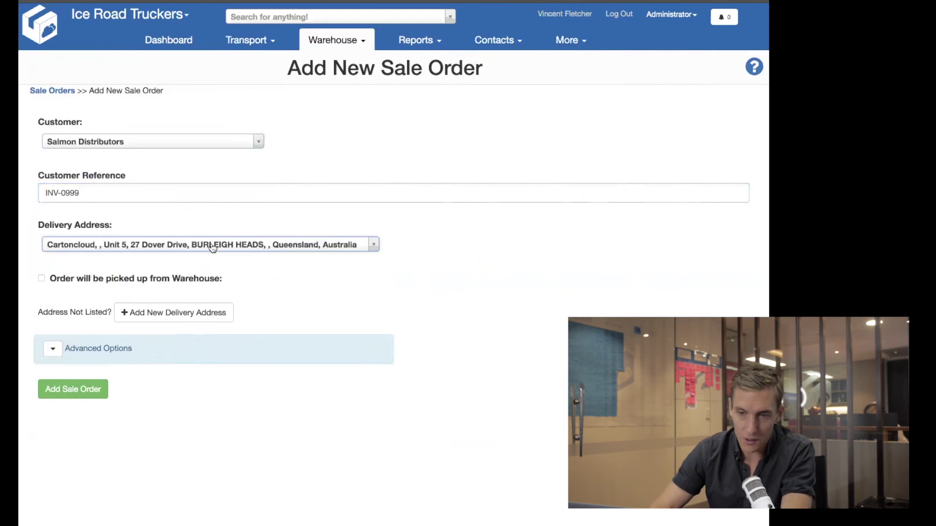
Add Coles Supermarkets as a new delivery address using the "Coles Palm Beach" suggestion, and complete its street number.
click(161, 316)
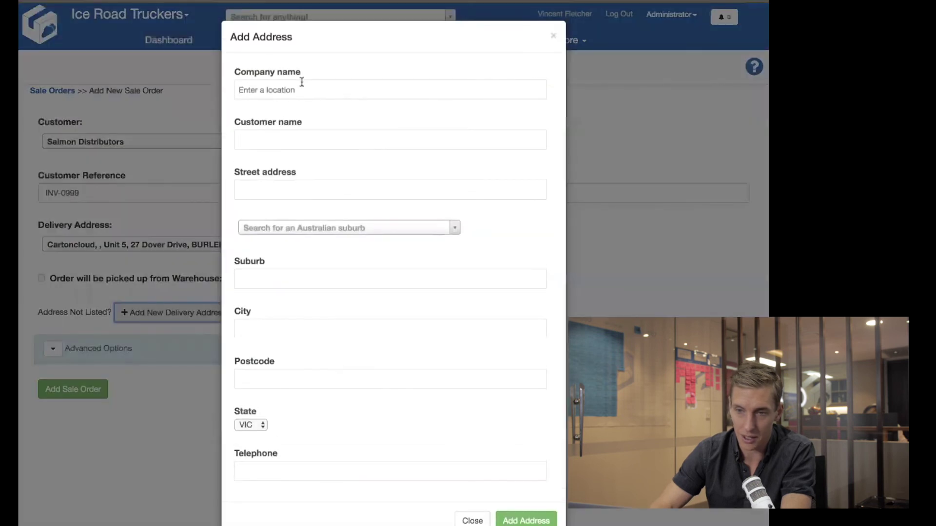
click(260, 91)
text(Coles )
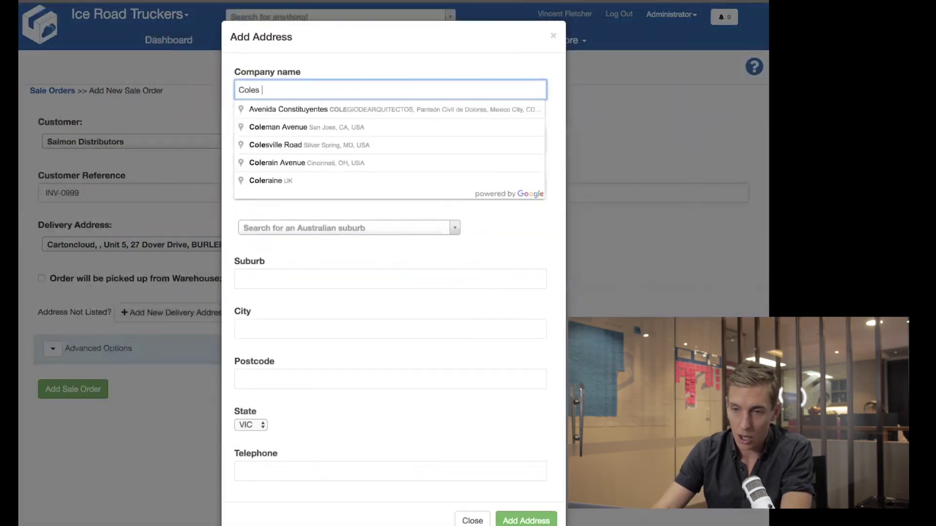
text(Palm Beach)
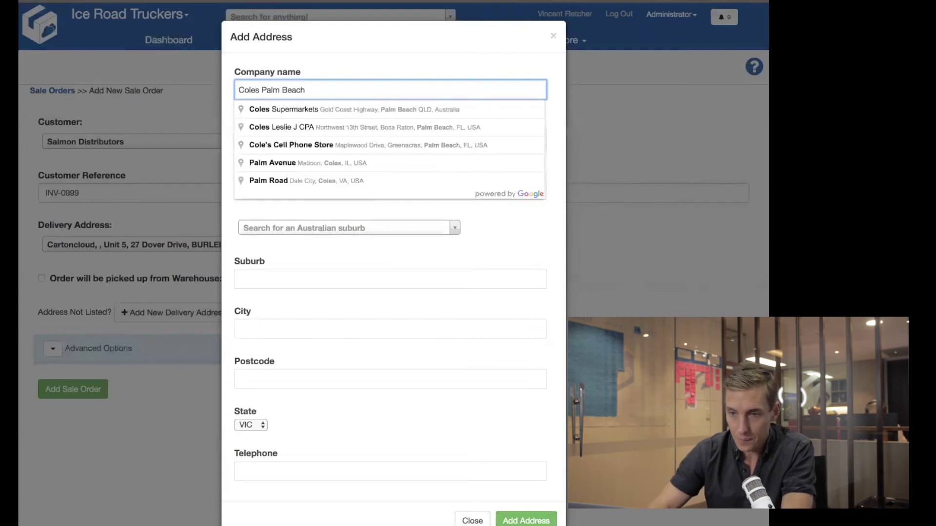
click(278, 109)
click(322, 186)
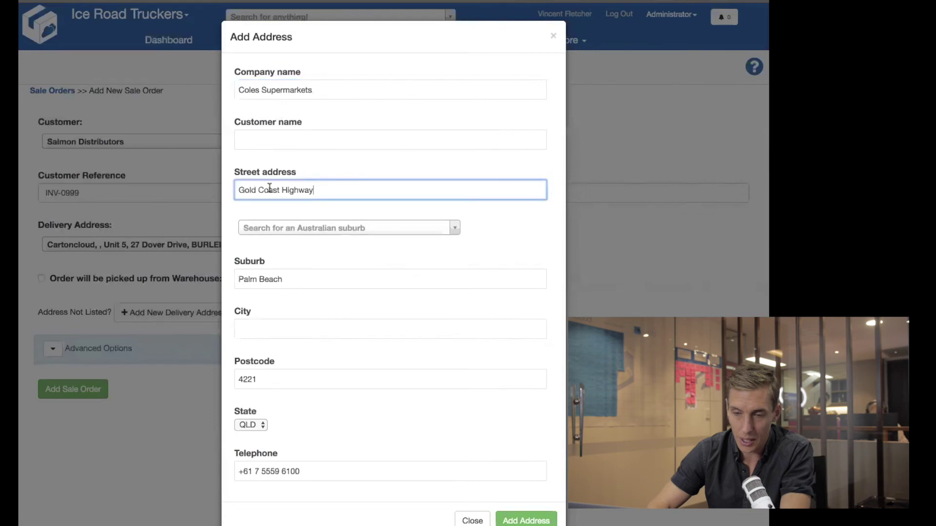
click(236, 192)
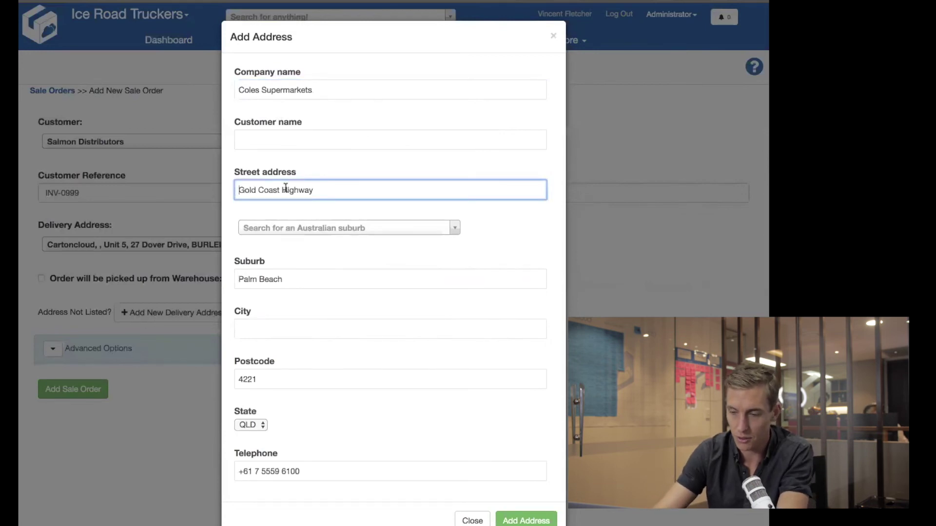
text(1000)
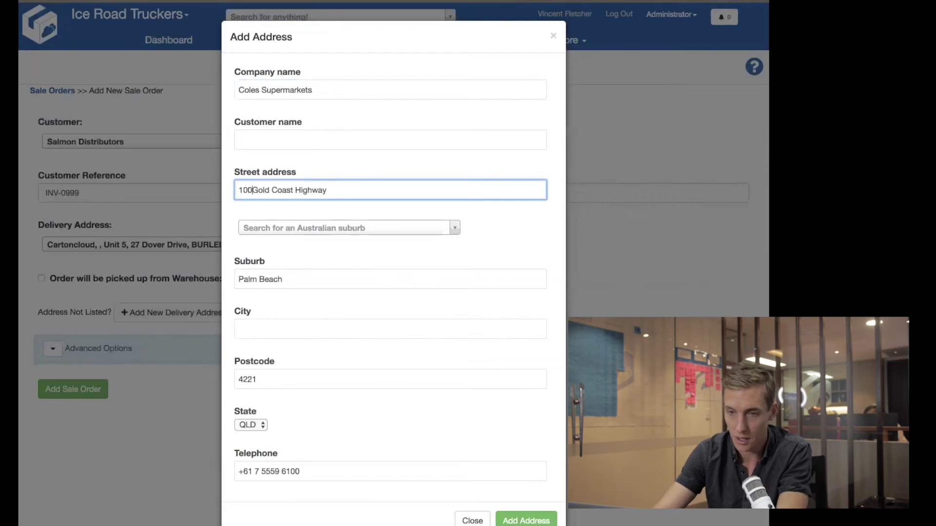
click(286, 280)
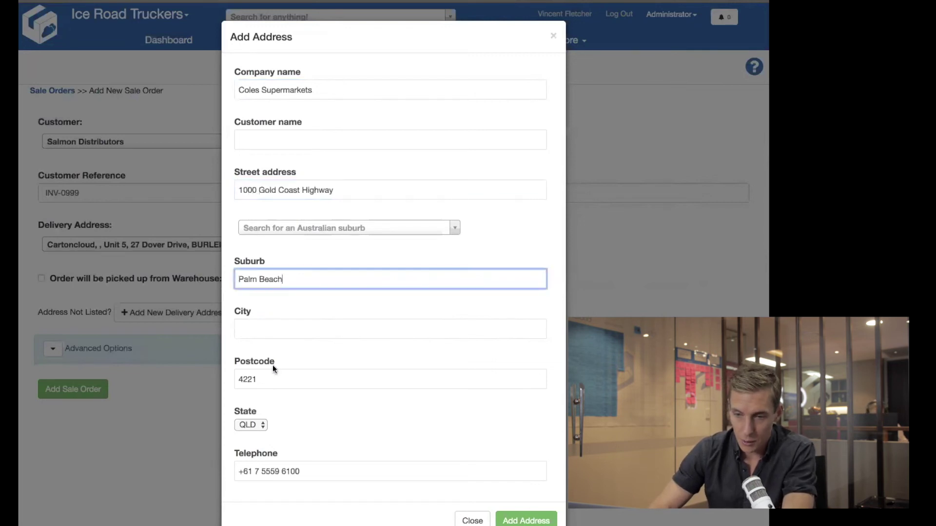
click(536, 522)
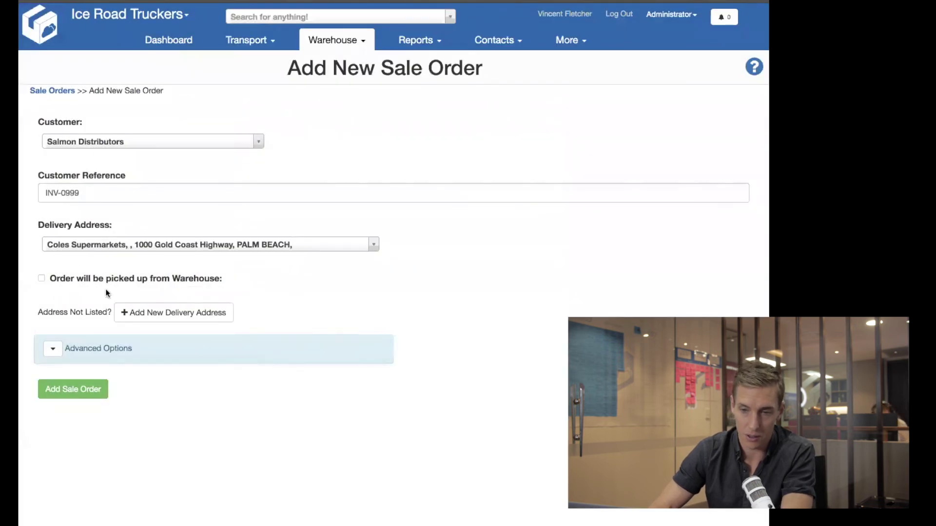
Enter the packing instructions "Please pack securely." and the delivery instructions "Deliver before 2pm" in the sale order's advanced options.
click(53, 349)
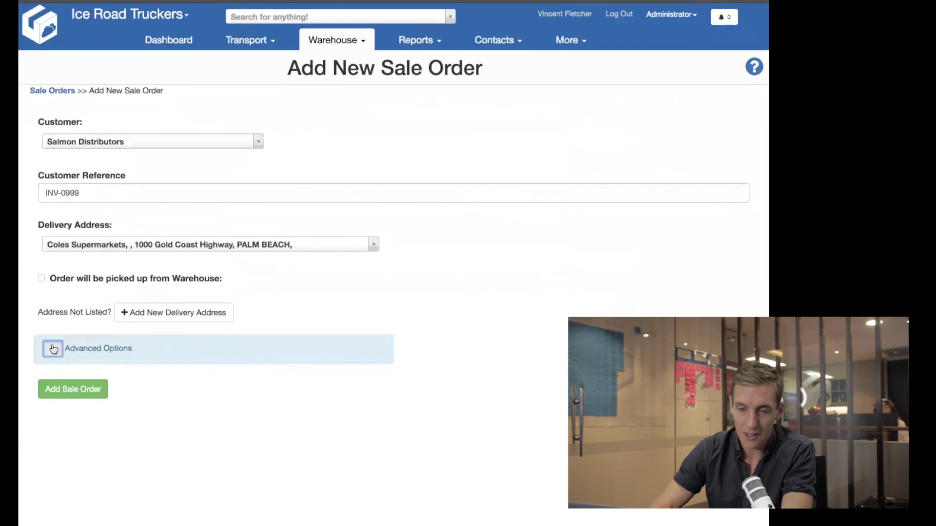
scroll(210, 350, down, 4)
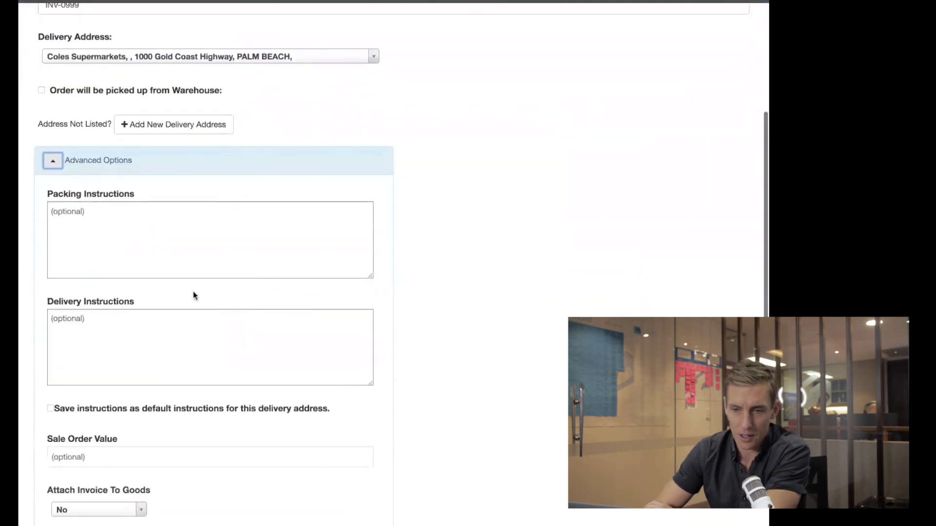
click(173, 259)
text(Please pack securely.)
click(169, 347)
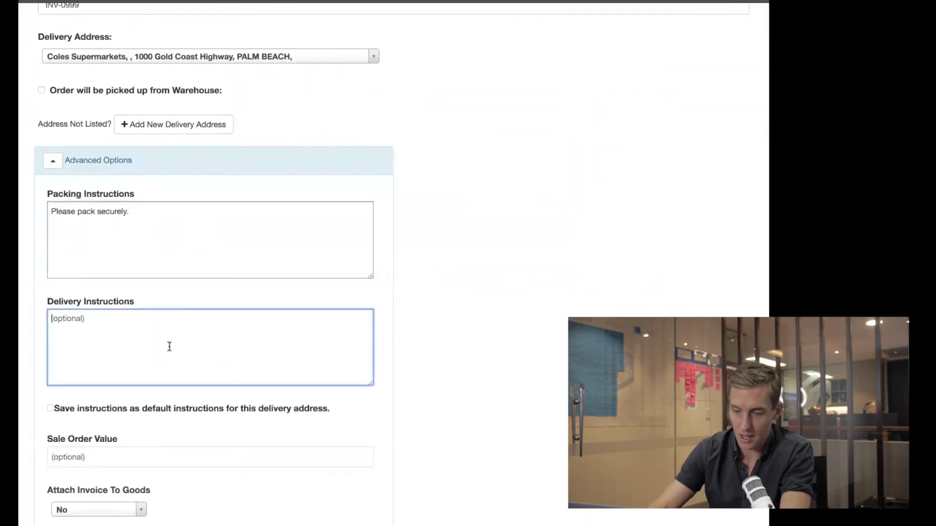
text(Deliver before )
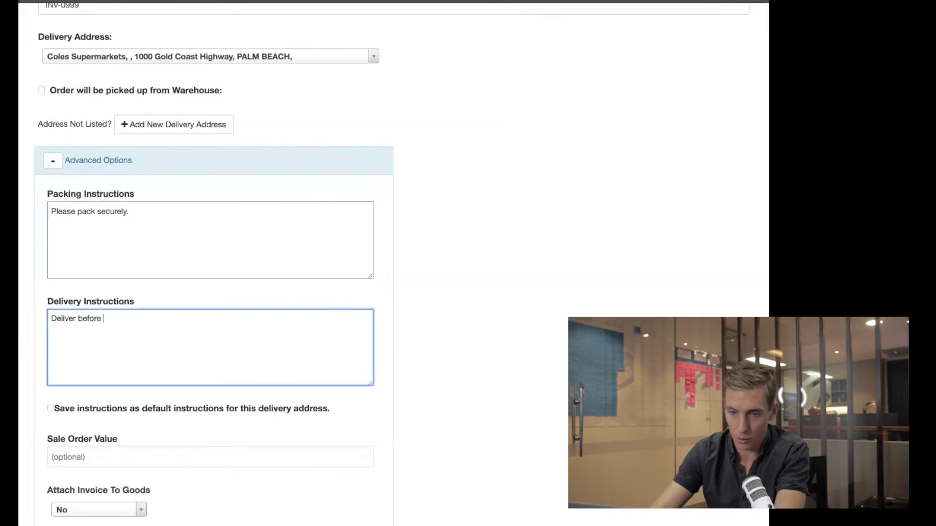
text(2pm)
Set the required ship date to 2018-07-13, and clear it again.
scroll(205, 340, down, 3)
click(105, 347)
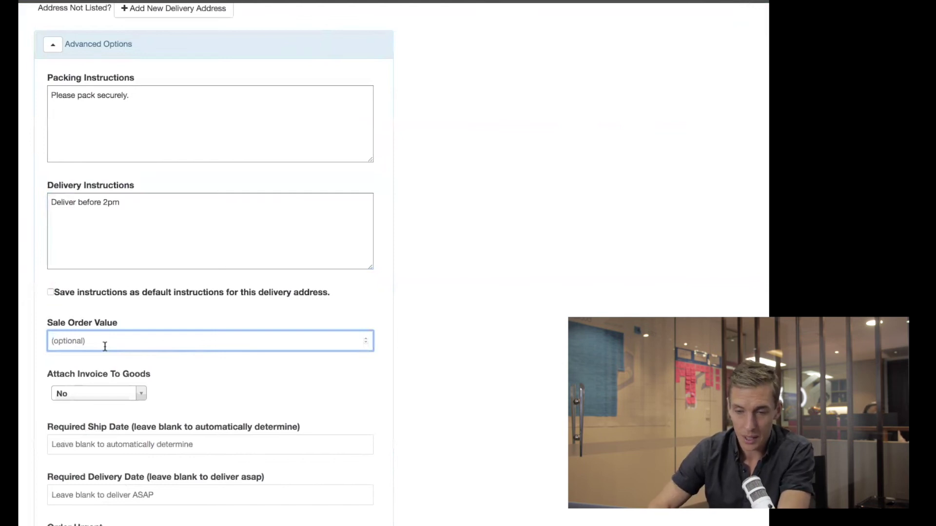
scroll(209, 358, down, 3)
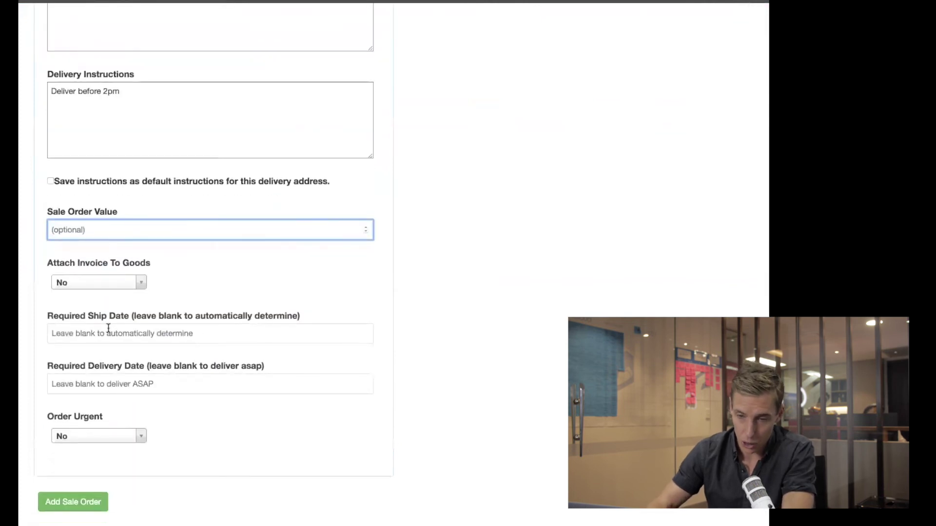
click(87, 332)
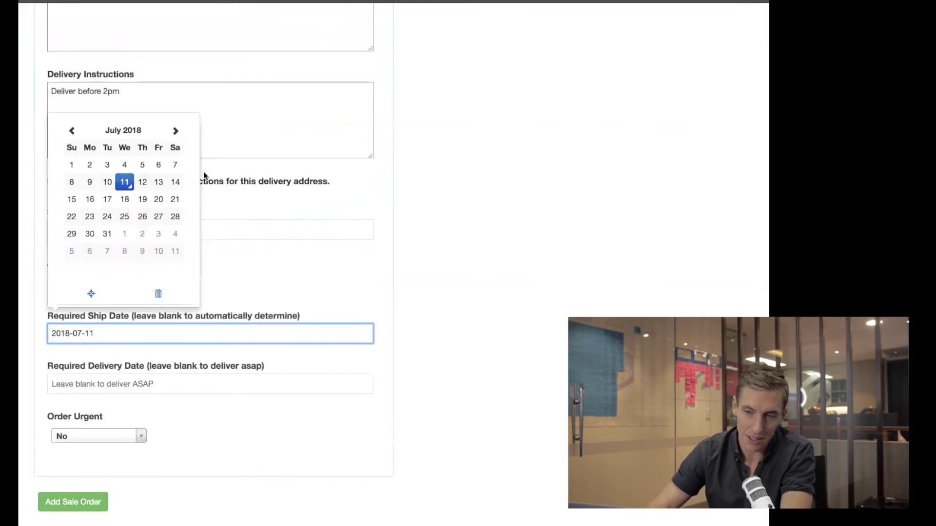
click(159, 182)
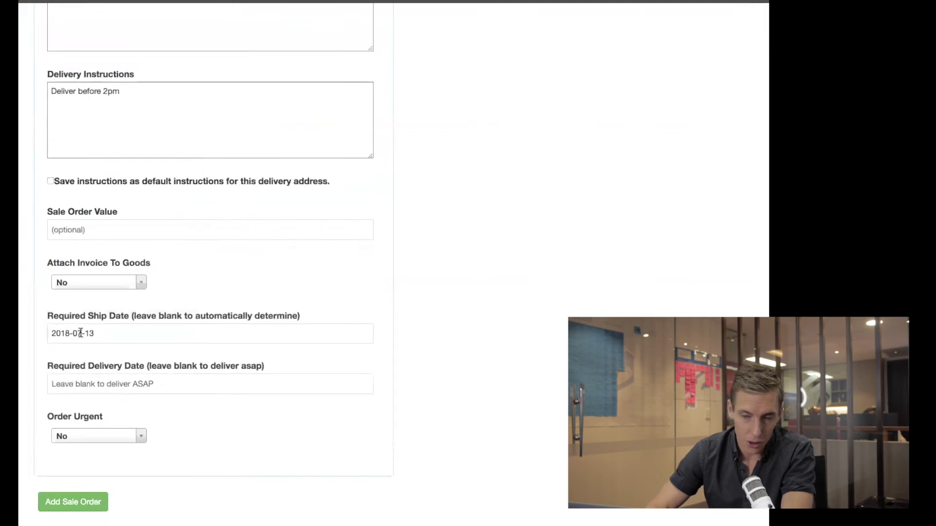
click(103, 335)
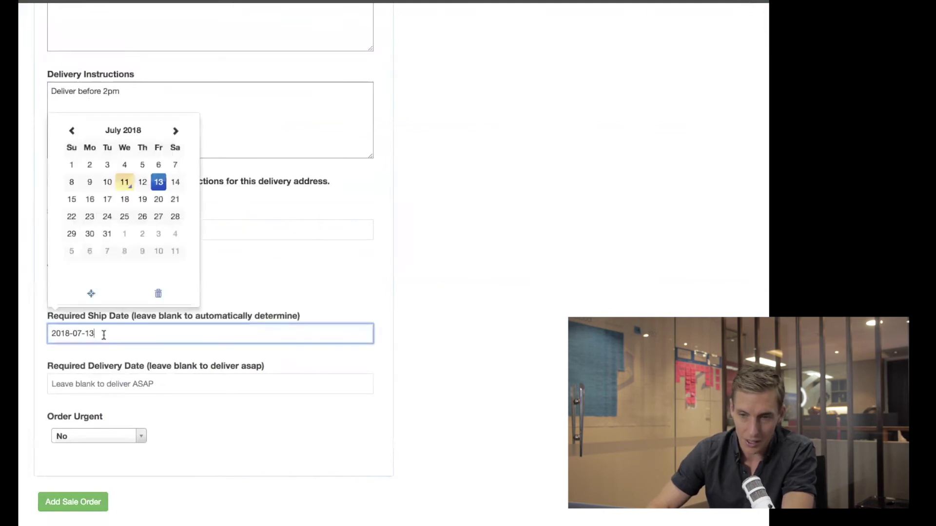
click(152, 298)
click(234, 289)
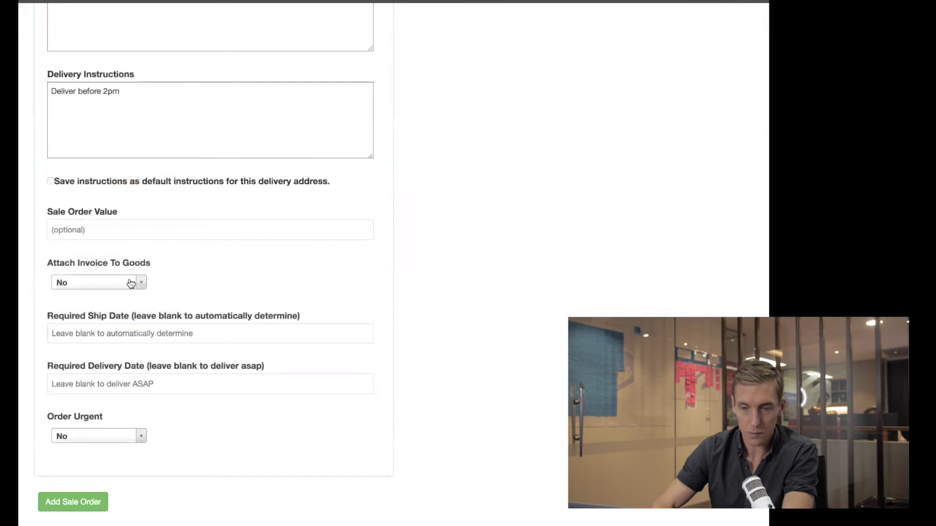
click(120, 436)
click(73, 480)
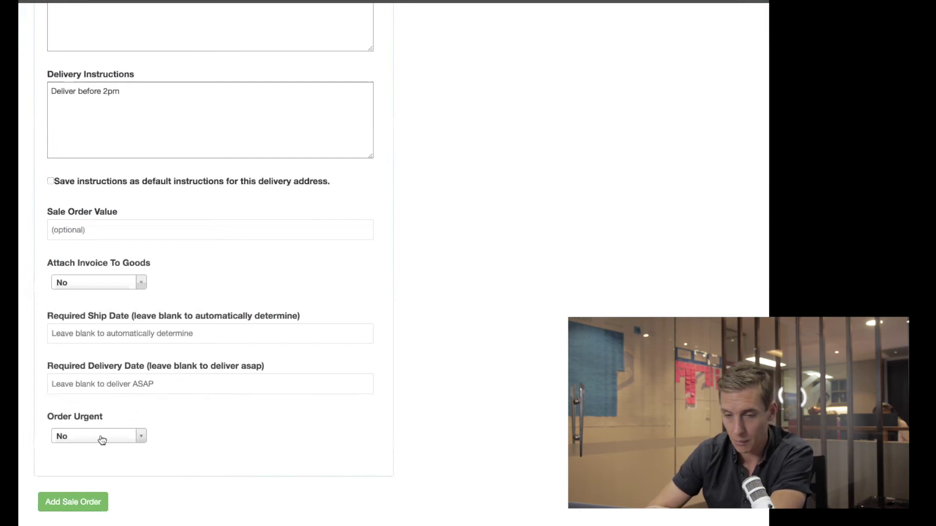
Submit the completed sale order form to create the sale order.
scroll(217, 453, up, 5)
scroll(218, 449, down, 5)
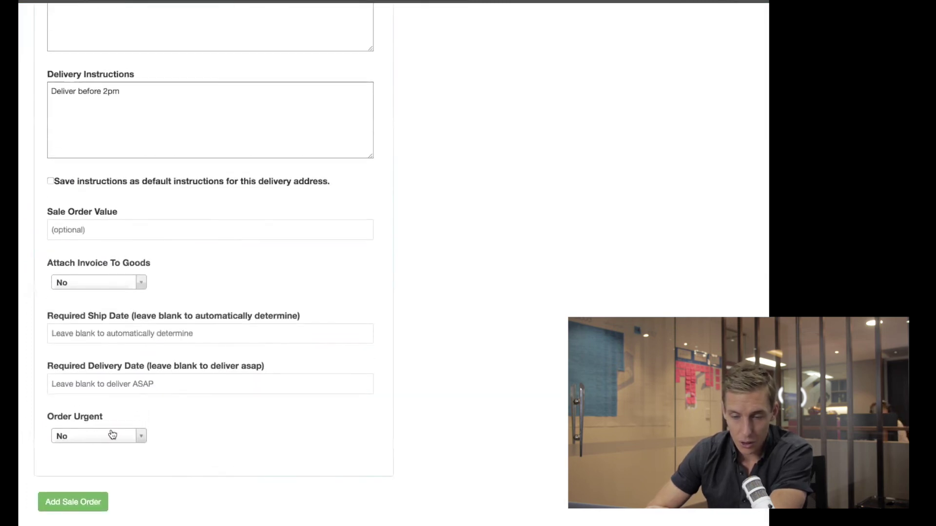
click(64, 500)
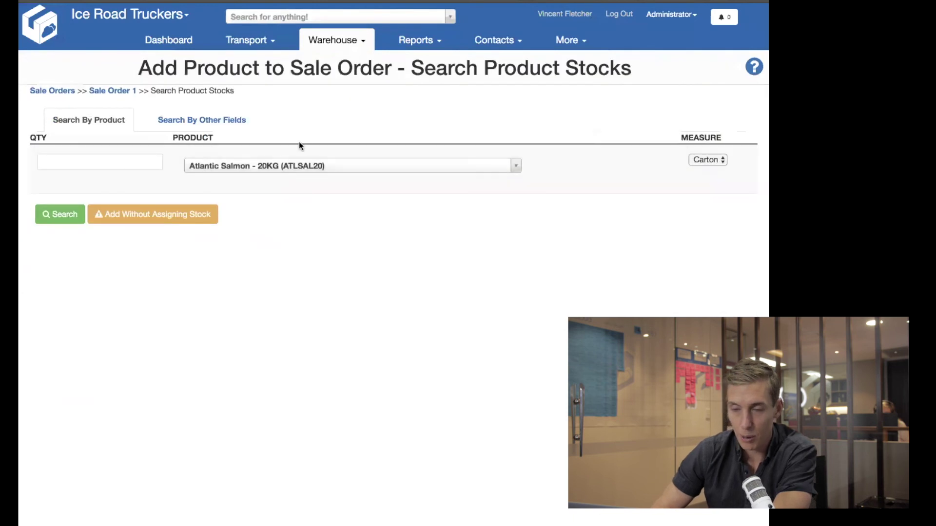
Add 2 cartons of Atlantic Salmon - 20KG (ATLSAL20) to the sale order, taking the stock from location AA-01-01.
click(247, 167)
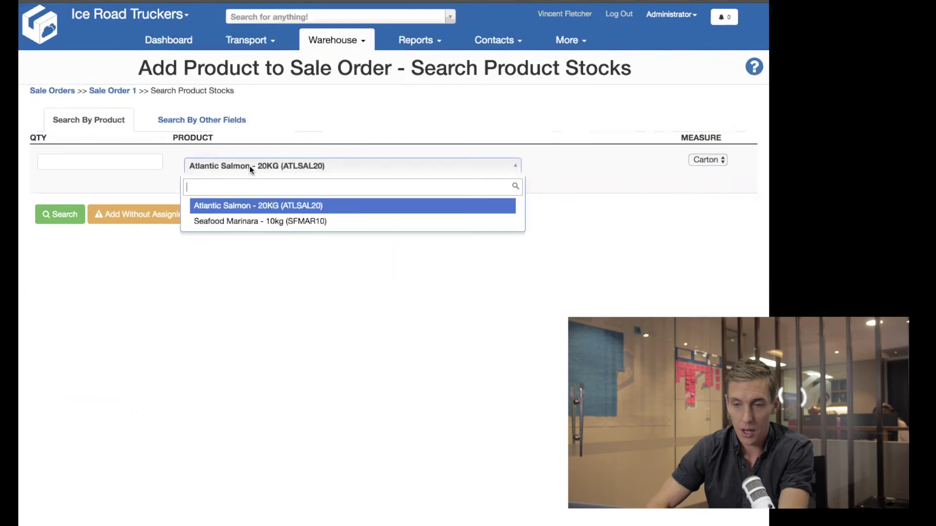
click(241, 205)
click(102, 166)
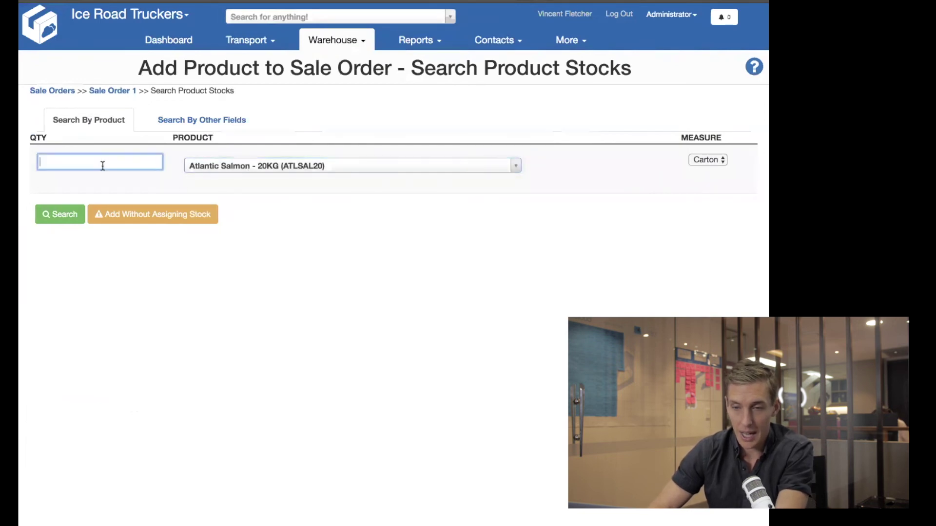
text(2)
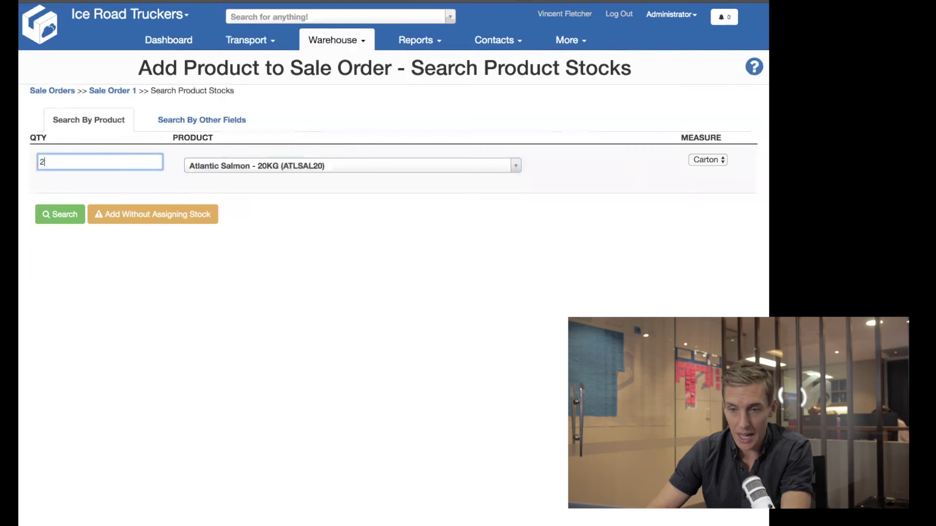
click(69, 218)
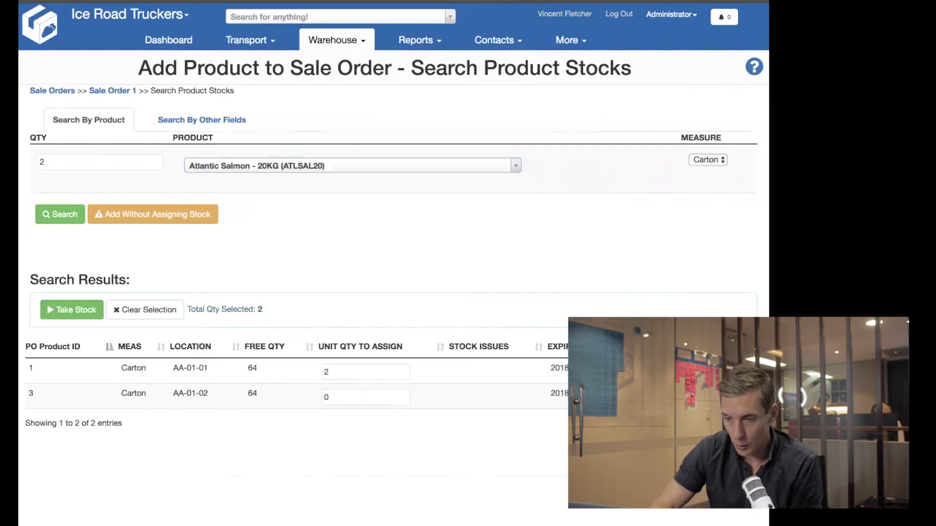
drag(550, 369, 591, 368)
click(592, 369)
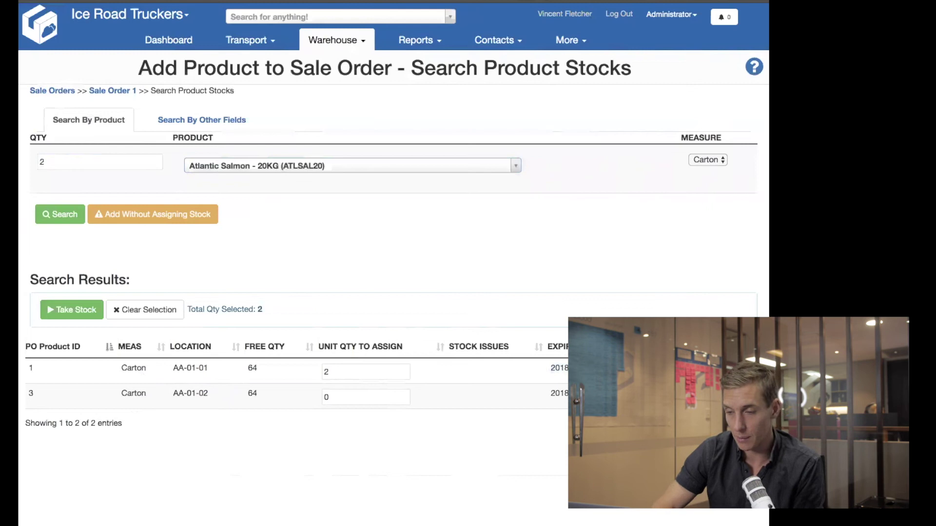
click(370, 372)
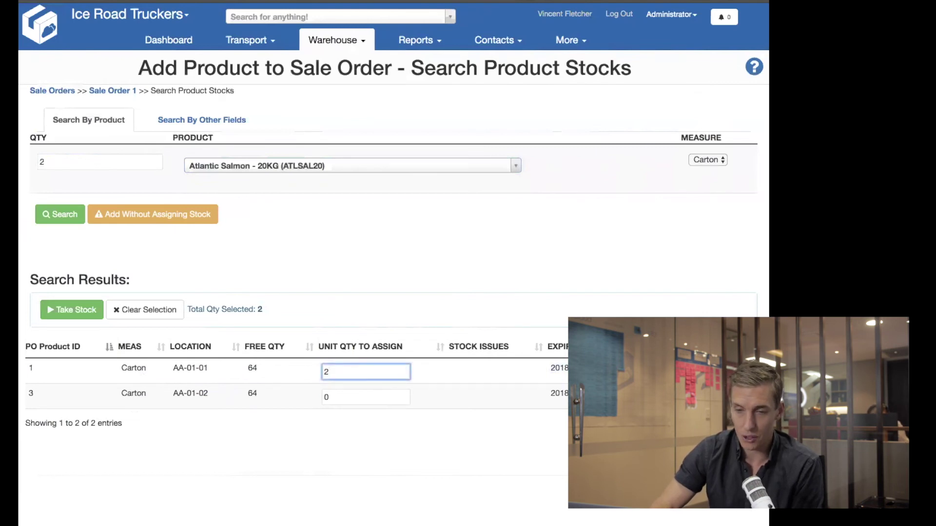
click(70, 307)
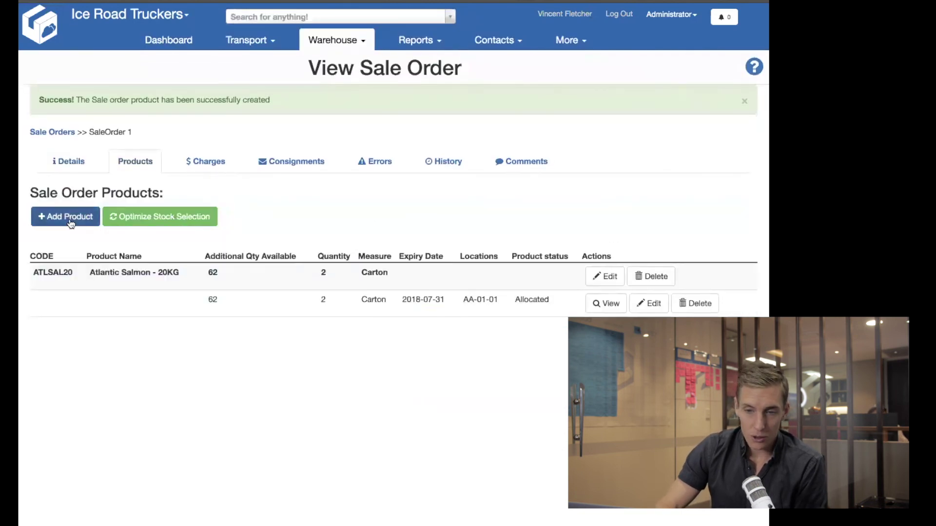
Start adding another product to the sale order and search the stock for 3 cartons of Seafood Marinara - 10kg (SFMAR10).
click(67, 219)
click(248, 171)
click(227, 221)
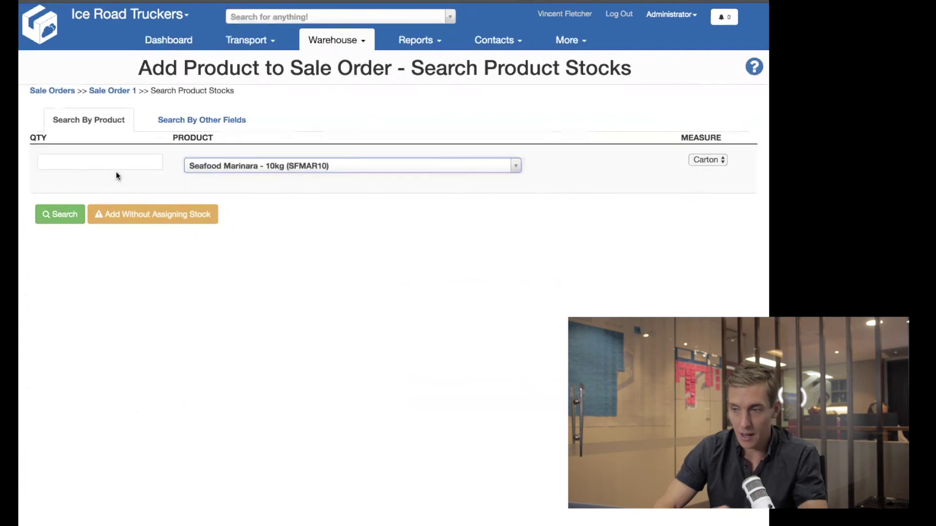
click(105, 167)
text(3)
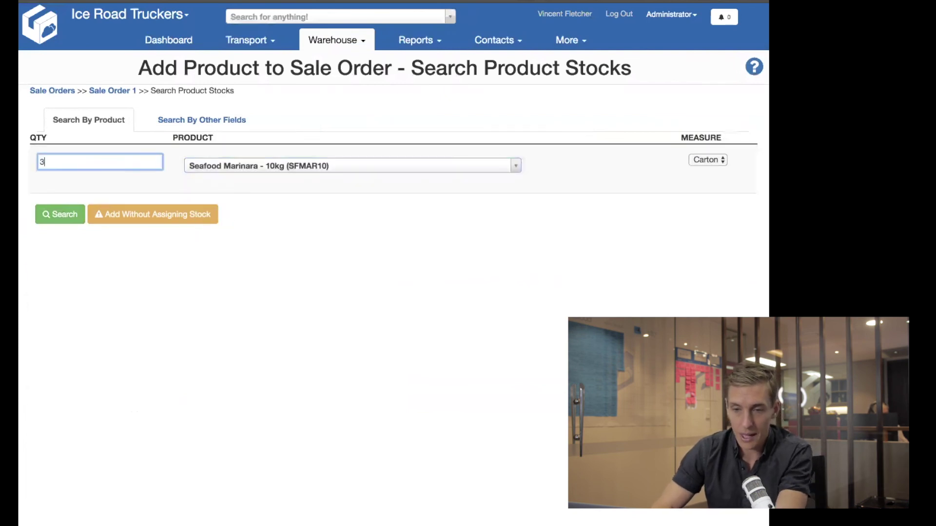
click(61, 214)
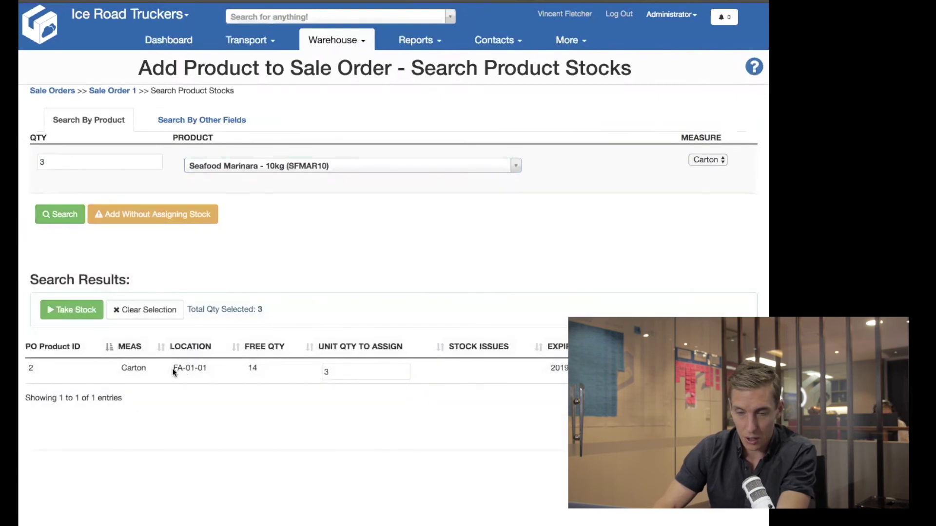
double_click(248, 368)
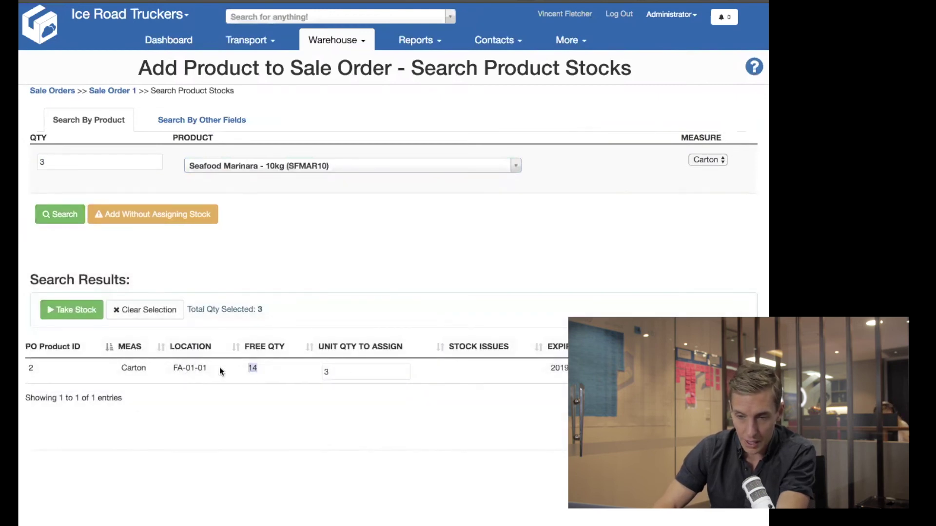
click(344, 377)
Search again for 15 cartons of Seafood Marinara, and add 14 cartons from location FA-01-01 to the sale order, accepting the stock warning.
double_click(51, 161)
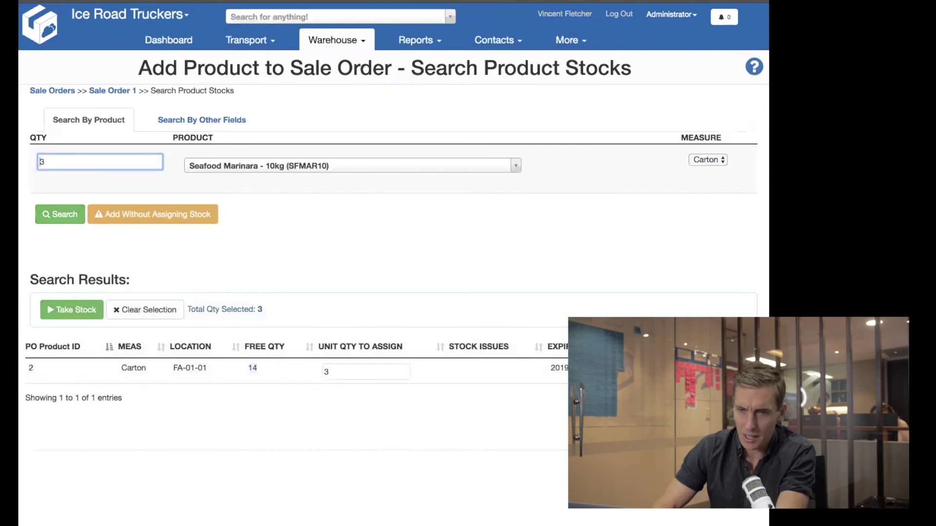
text(15)
key(Return)
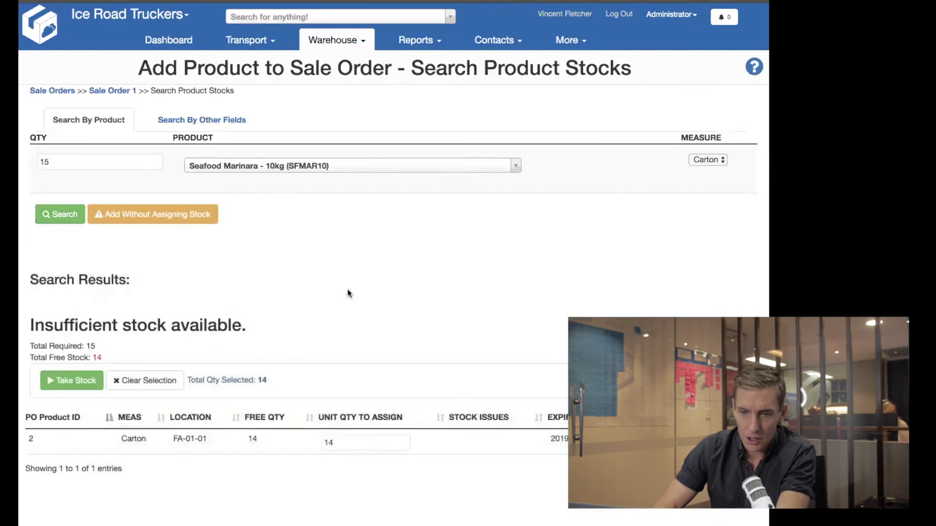
scroll(283, 303, down, 1)
drag(254, 305, 68, 306)
click(67, 308)
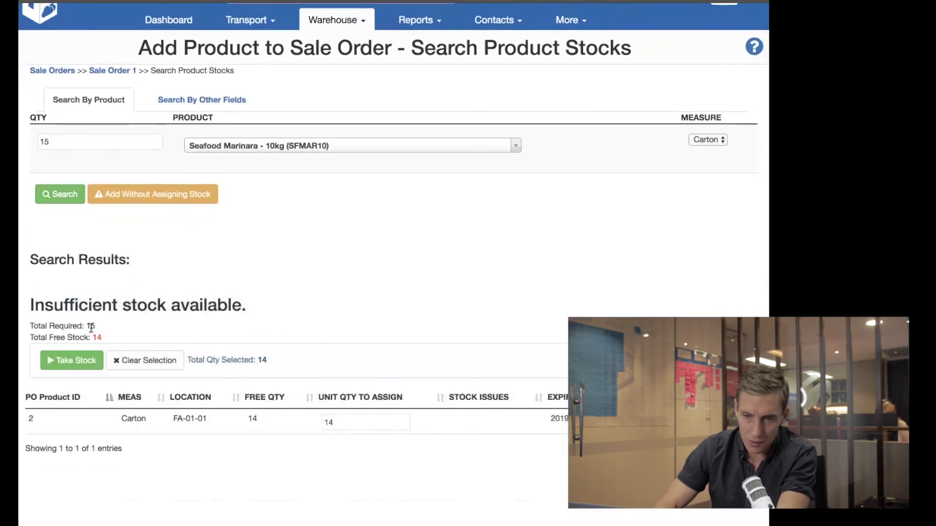
click(338, 417)
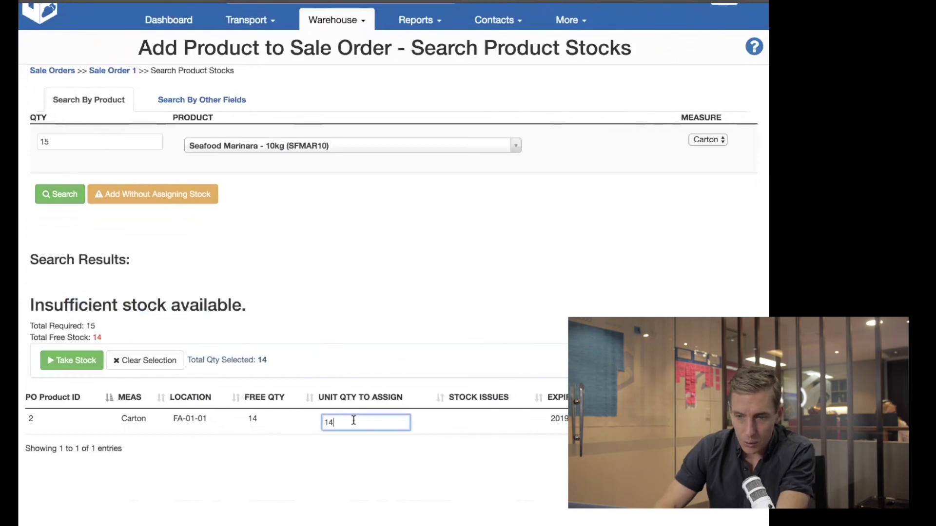
click(72, 366)
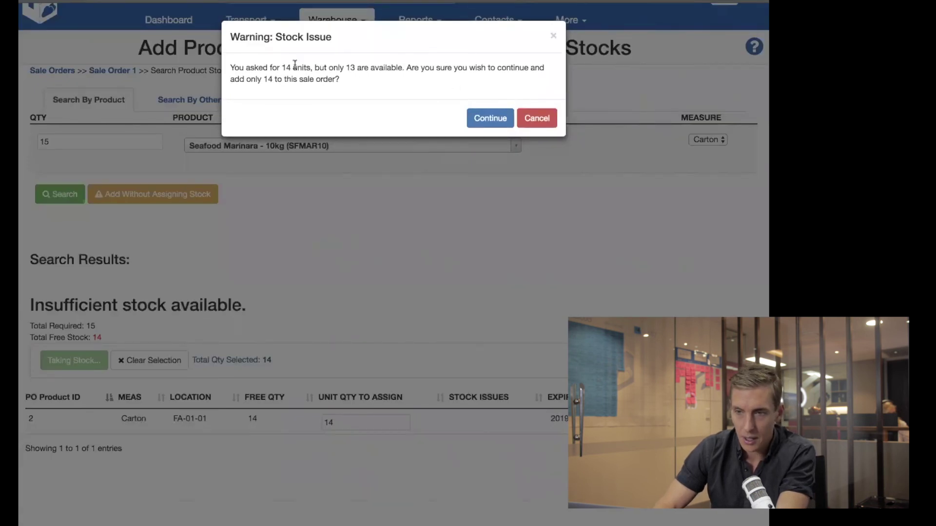
click(491, 118)
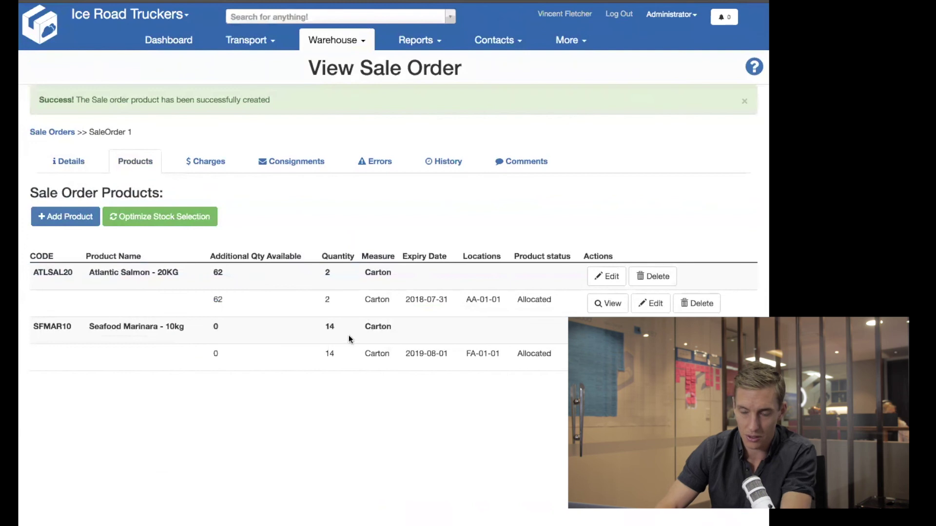
Set the Seafood Marinara quantity to take to 3 in the sale order, save it, and return to the order's product list.
drag(352, 336, 337, 349)
click(337, 349)
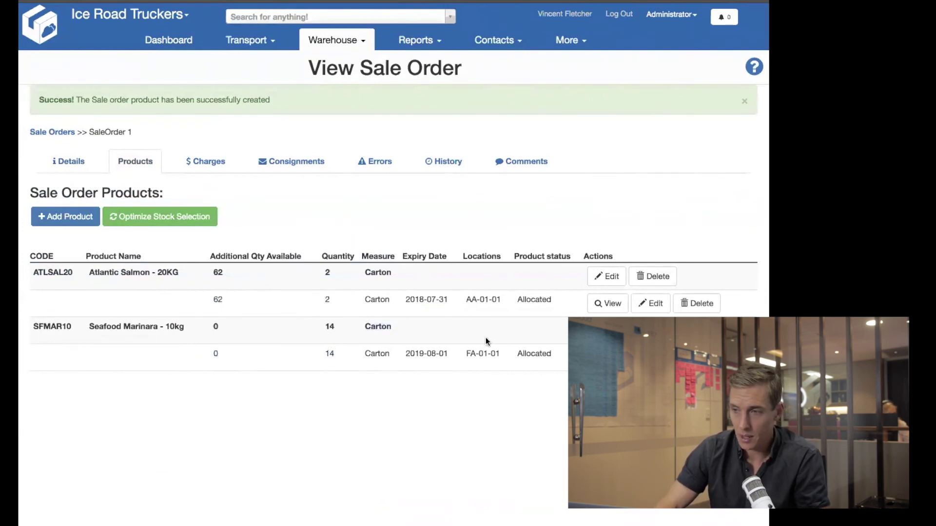
click(606, 331)
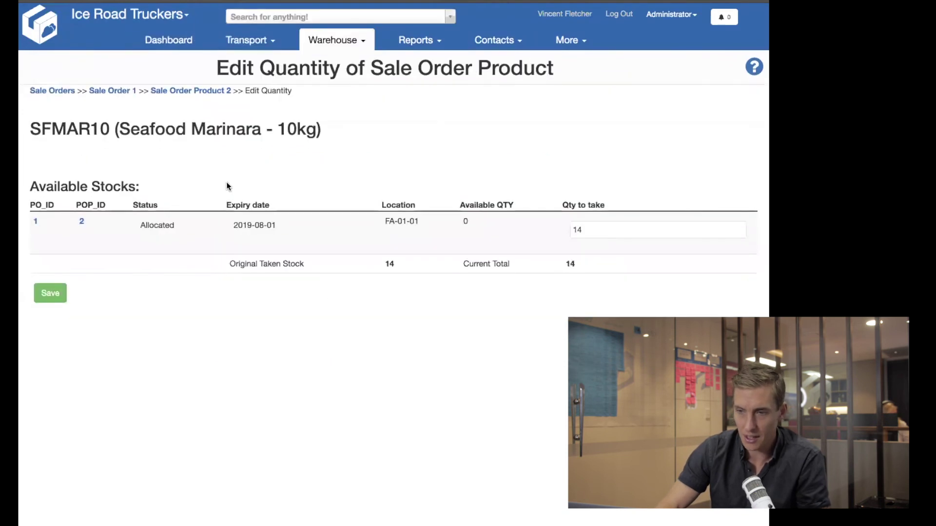
double_click(597, 232)
text(3)
click(300, 330)
click(51, 293)
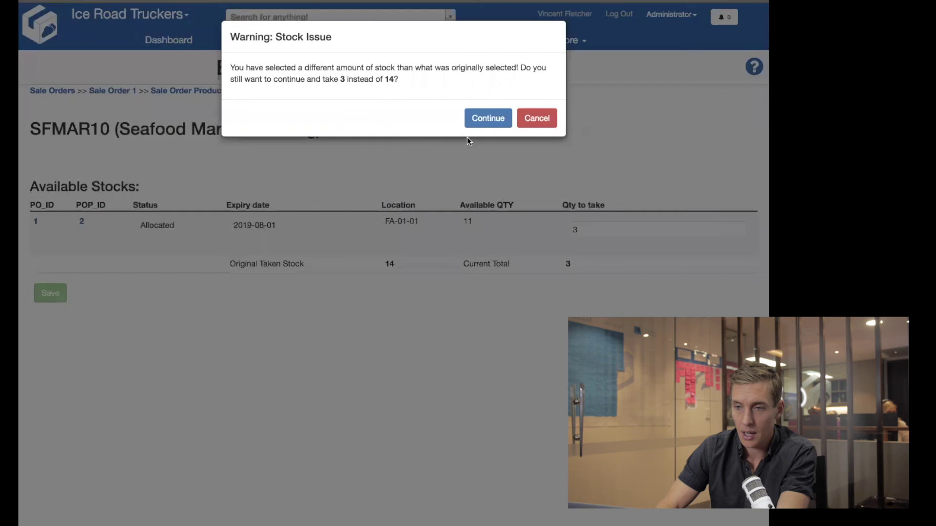
click(488, 121)
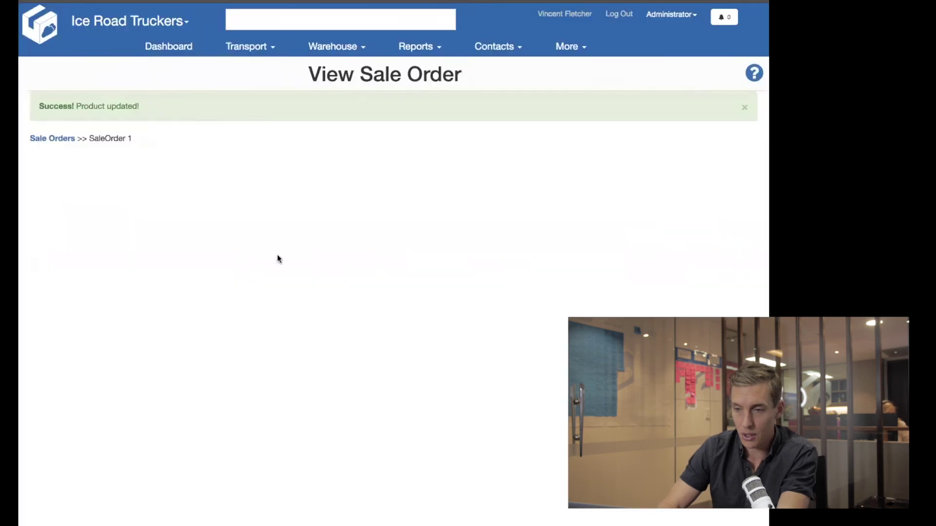
click(135, 161)
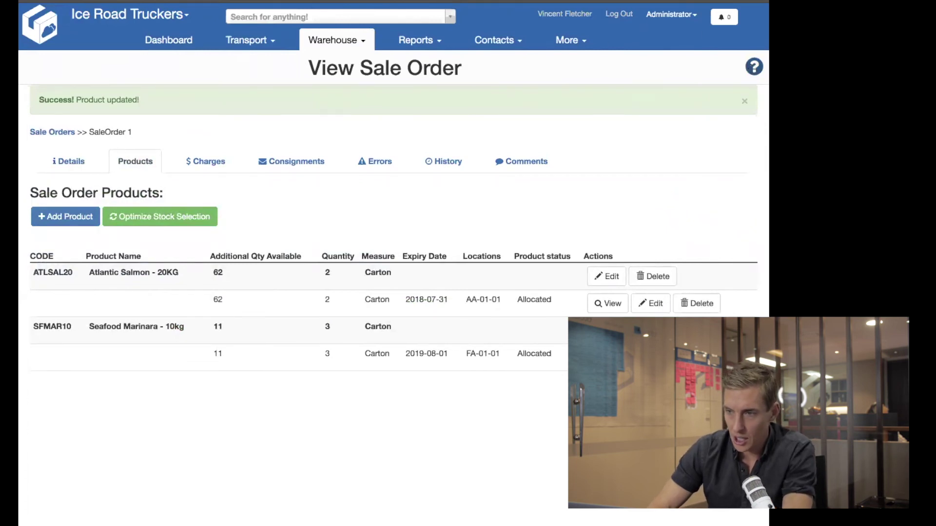
Switch to the CartonCloud Knowledge Base and review the Scan Putaway article in the mobile app's Warehouse - Pickers & Packers / Incoming section.
key(ctrl+Tab)
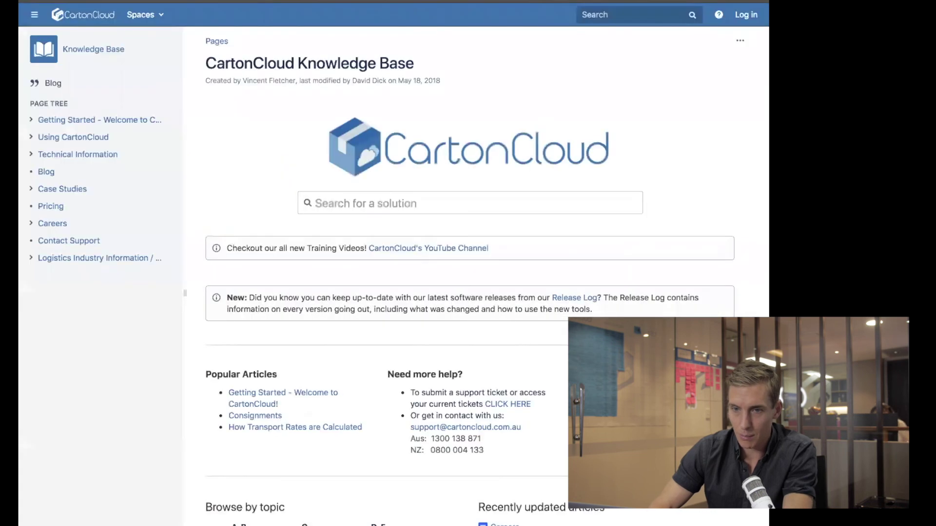
click(70, 138)
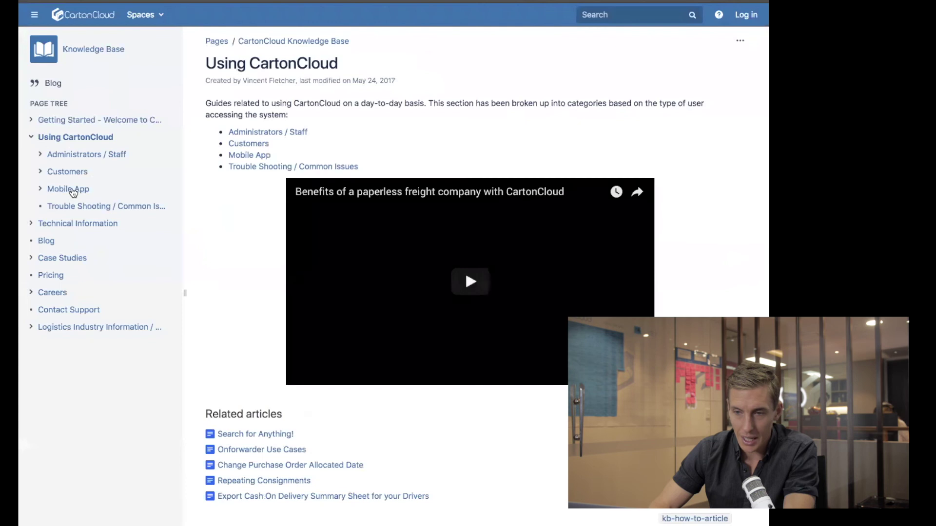
click(72, 190)
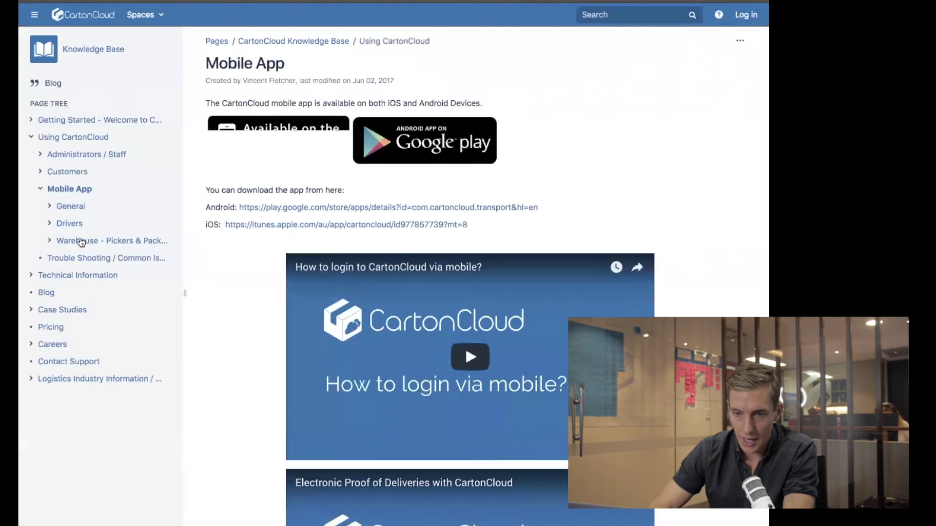
click(78, 240)
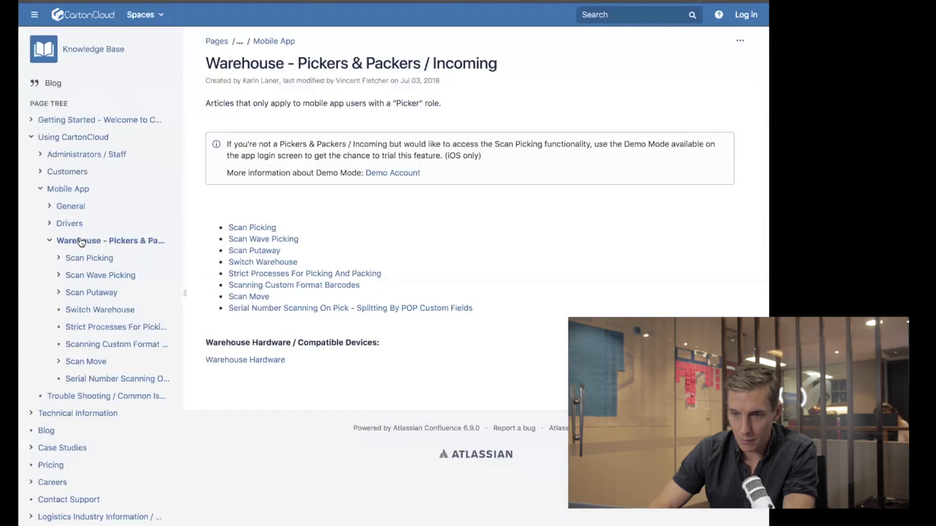
click(258, 252)
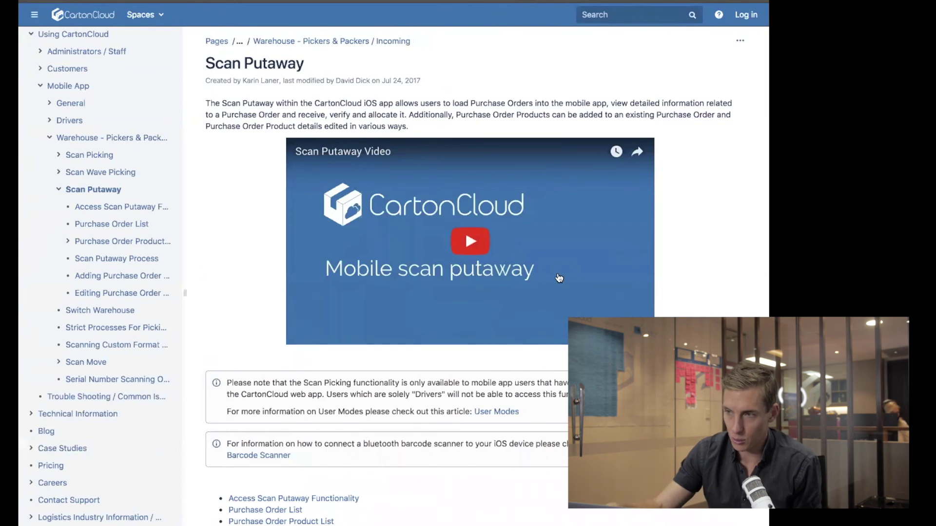
scroll(559, 277, down, 5)
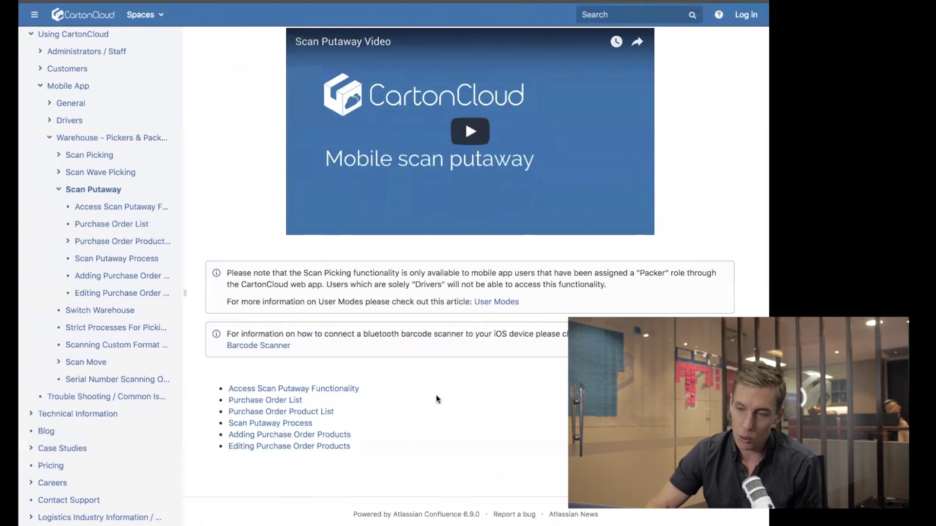
scroll(436, 397, up, 1)
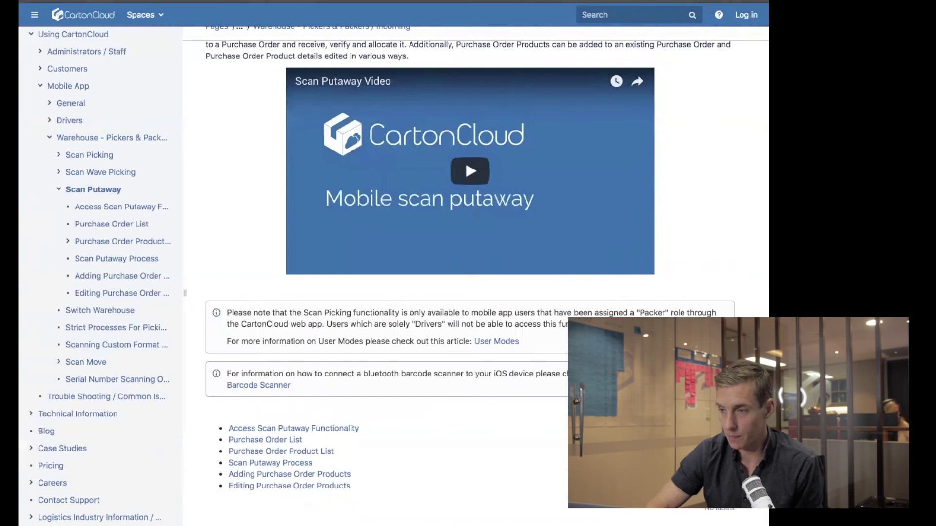
scroll(702, 181, up, 2)
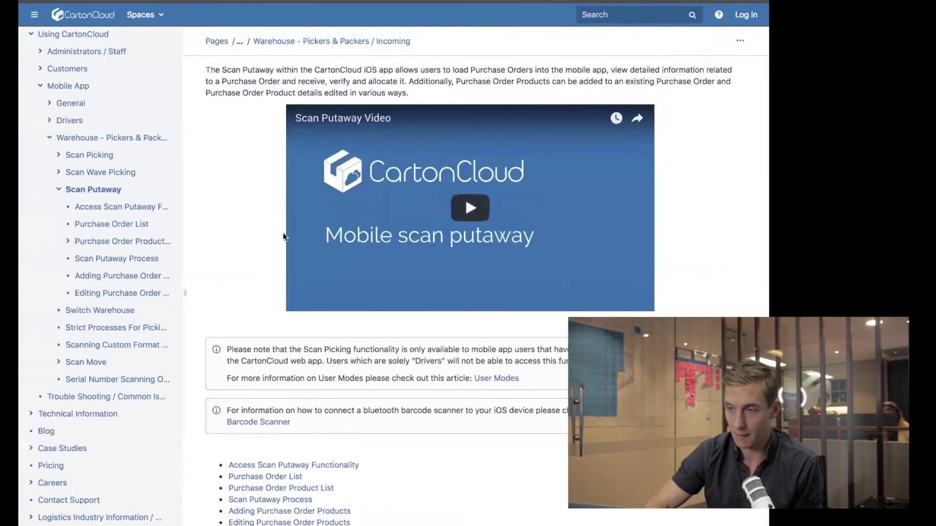
scroll(283, 234, up, 2)
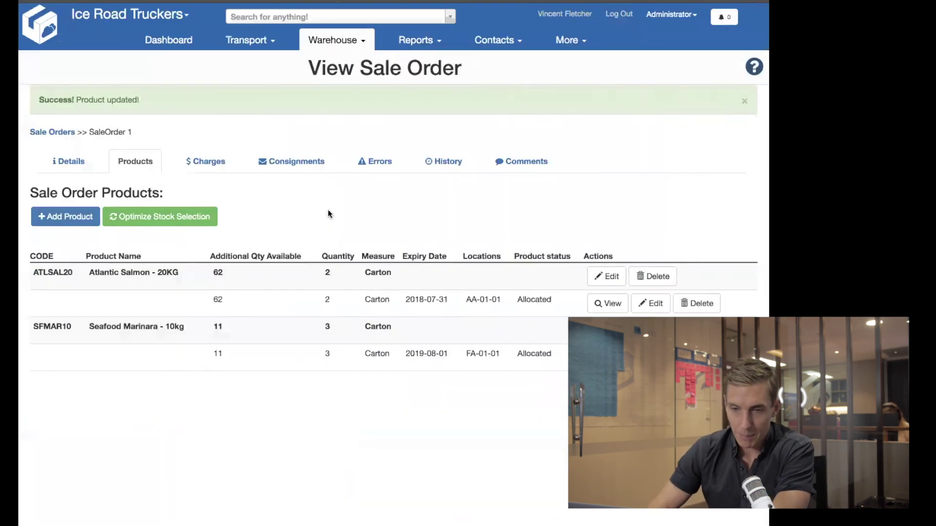
Examine the sale order's details, including its status, delivery address and instructions.
click(68, 160)
scroll(481, 340, up, 1)
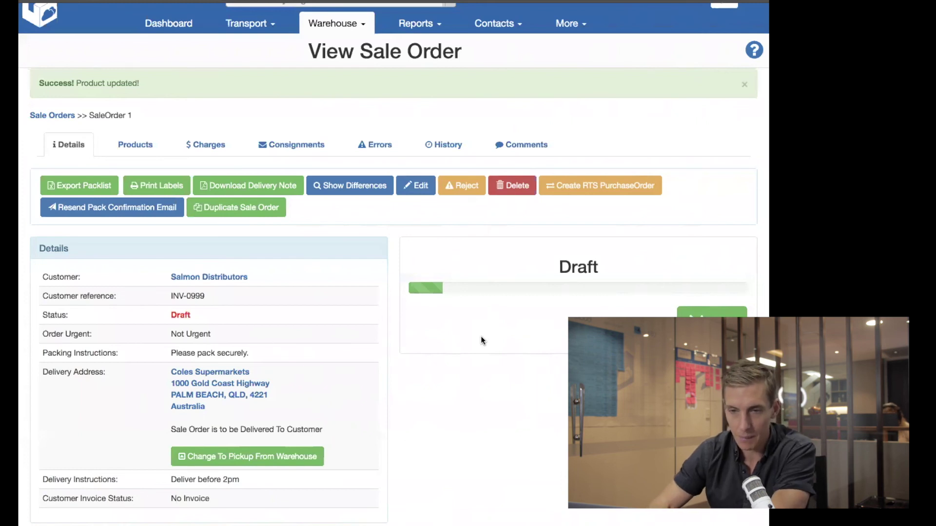
scroll(481, 340, up, 1)
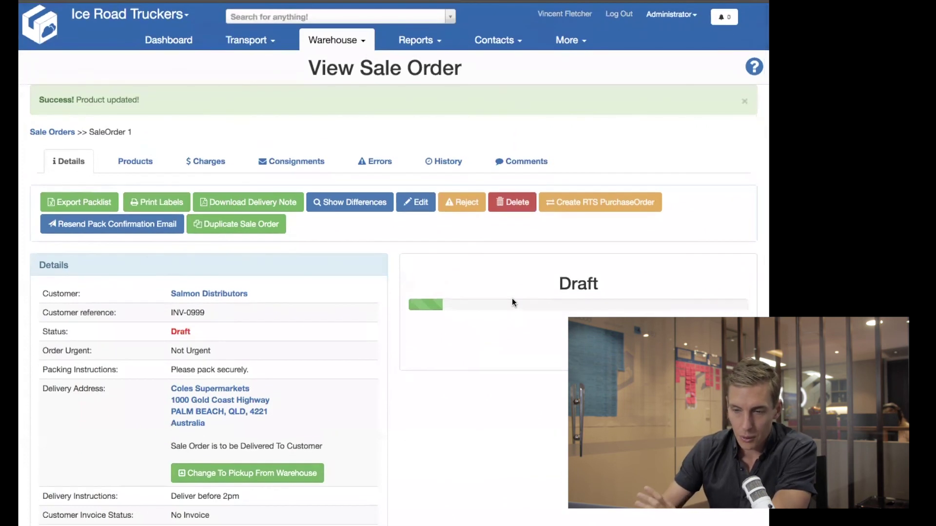
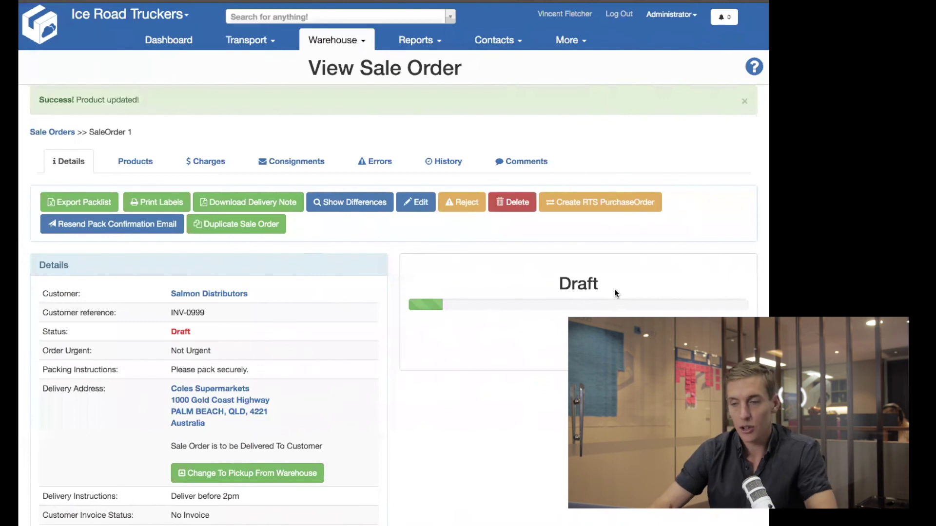
Approve the draft sale order for packing and confirm the approval.
drag(608, 289, 552, 286)
click(636, 293)
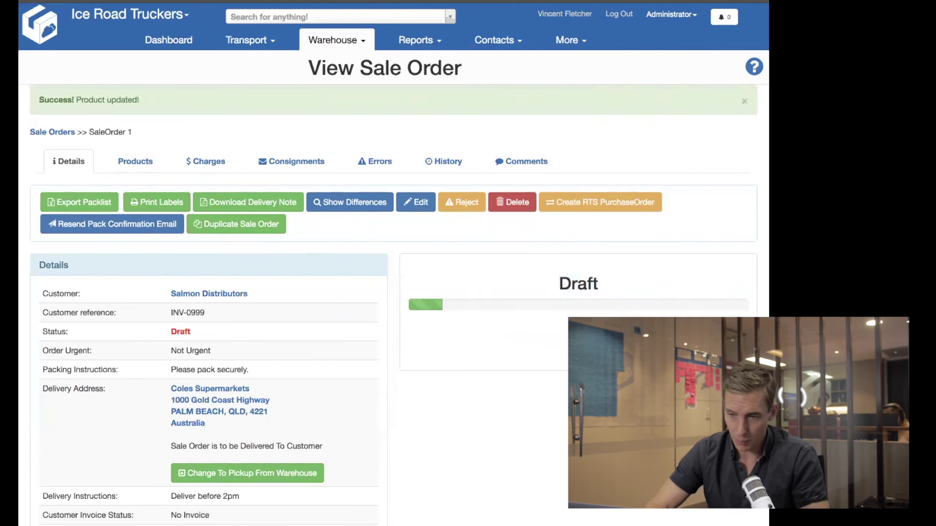
click(711, 341)
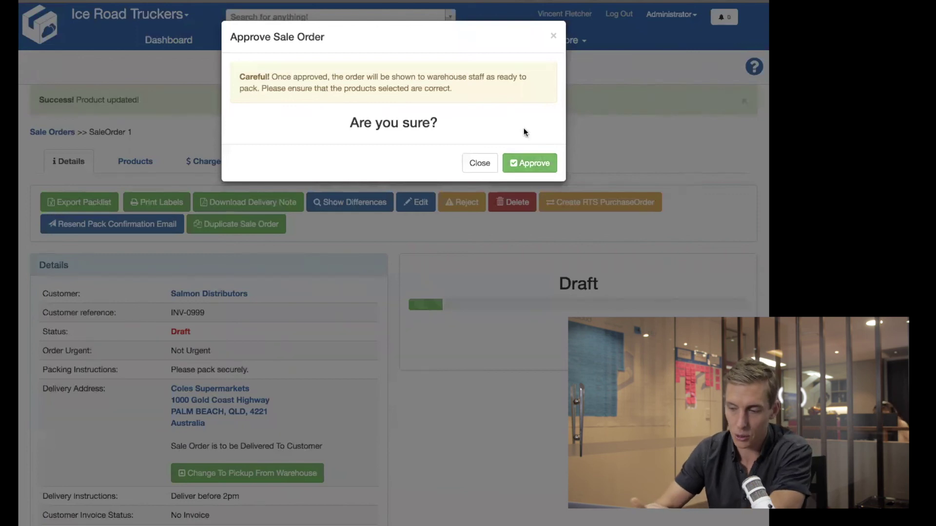
click(535, 163)
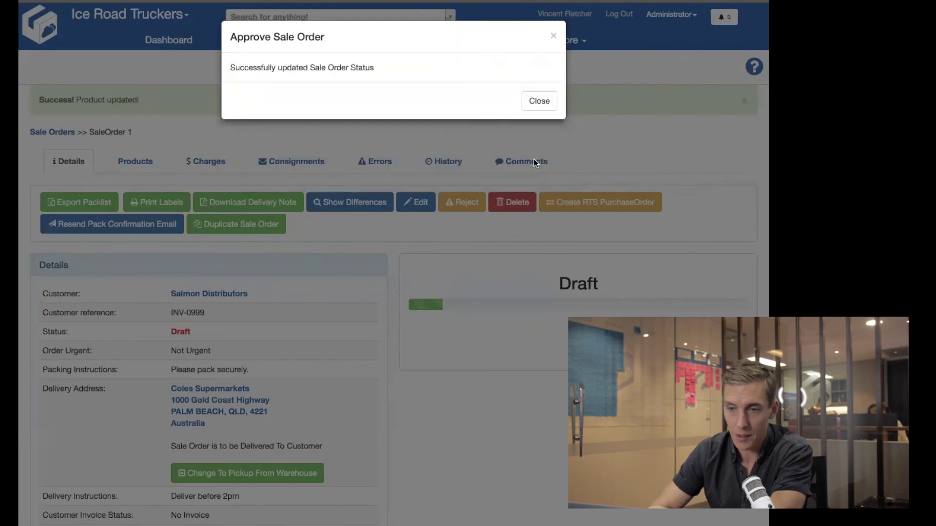
click(538, 100)
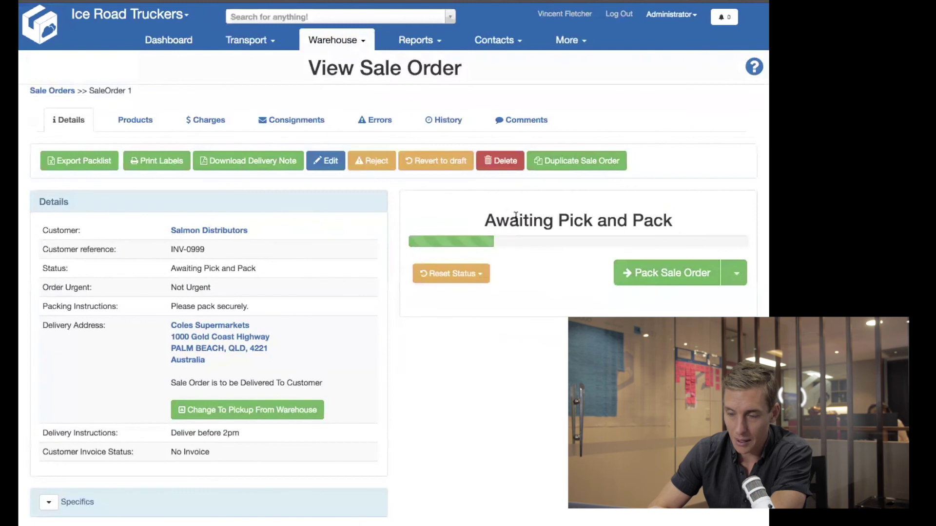
Find the sale order among those awaiting pick and pack, open it, and review its allocated products and locations.
click(322, 39)
click(344, 96)
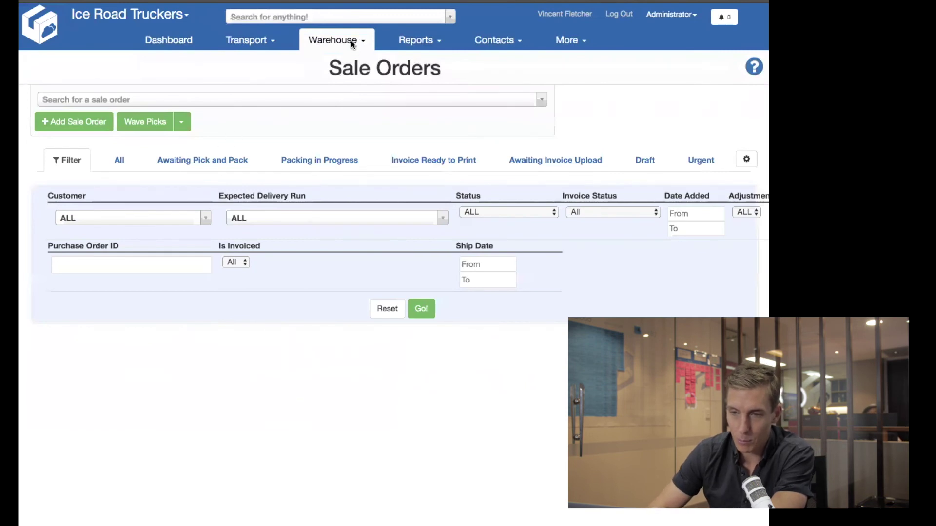
click(189, 159)
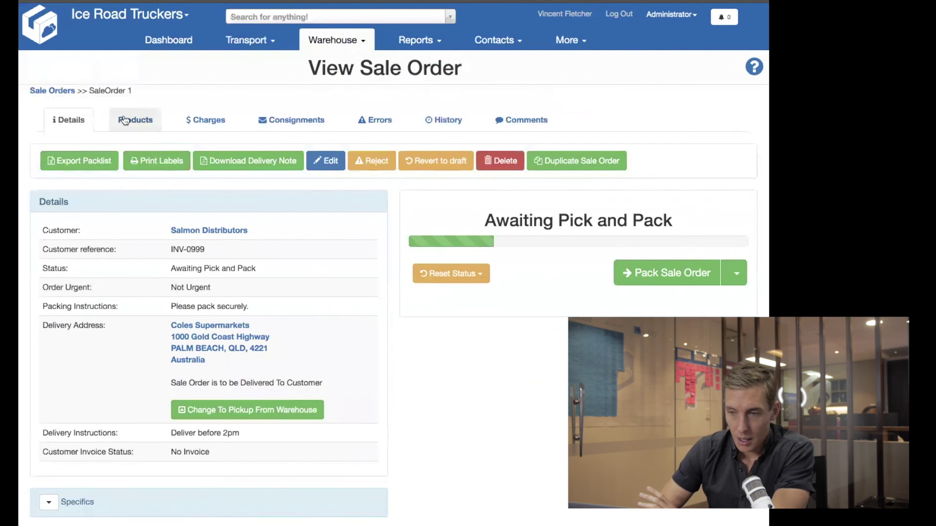
click(125, 119)
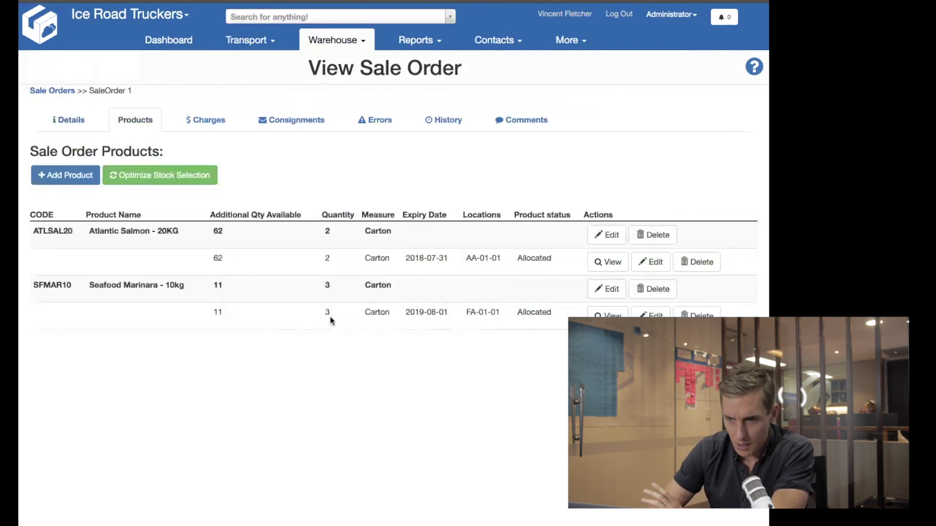
Start packing the sale order and enter a picked quantity of 2 cartons for Atlantic Salmon - 20KG.
click(72, 118)
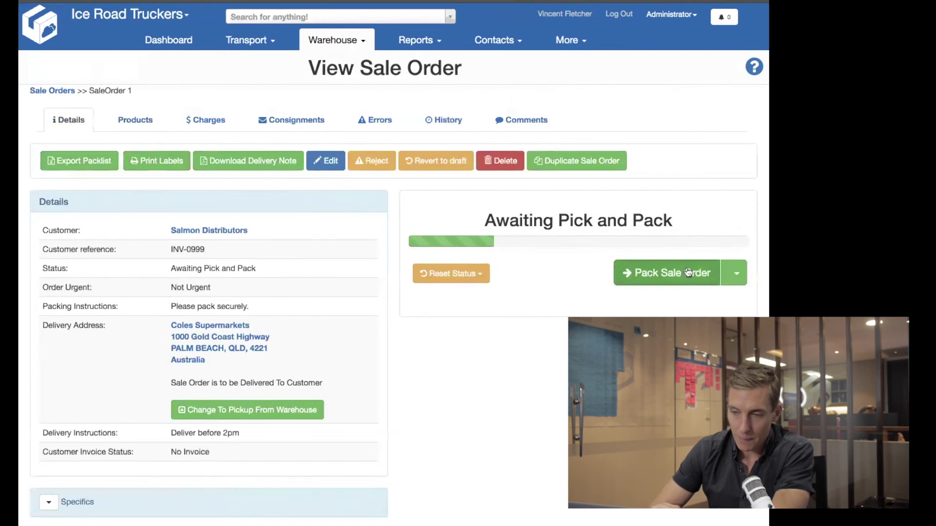
click(672, 273)
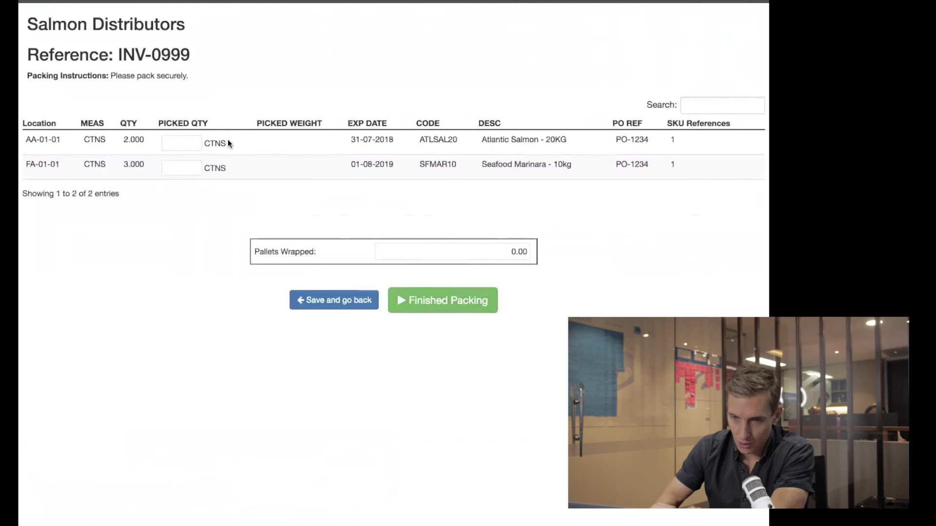
click(178, 141)
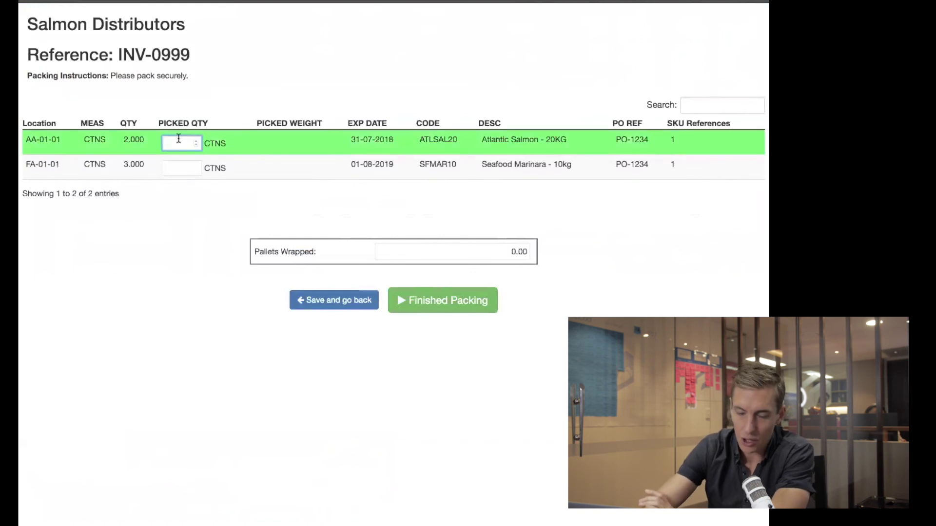
text(2)
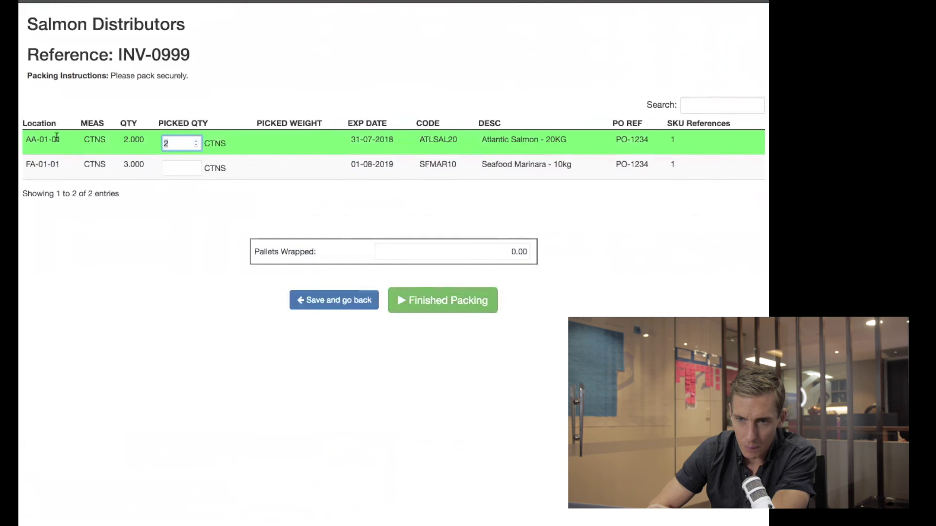
Examine the Atlantic Salmon packing line's measure, quantity, product code, description and expiry date.
drag(142, 139, 84, 139)
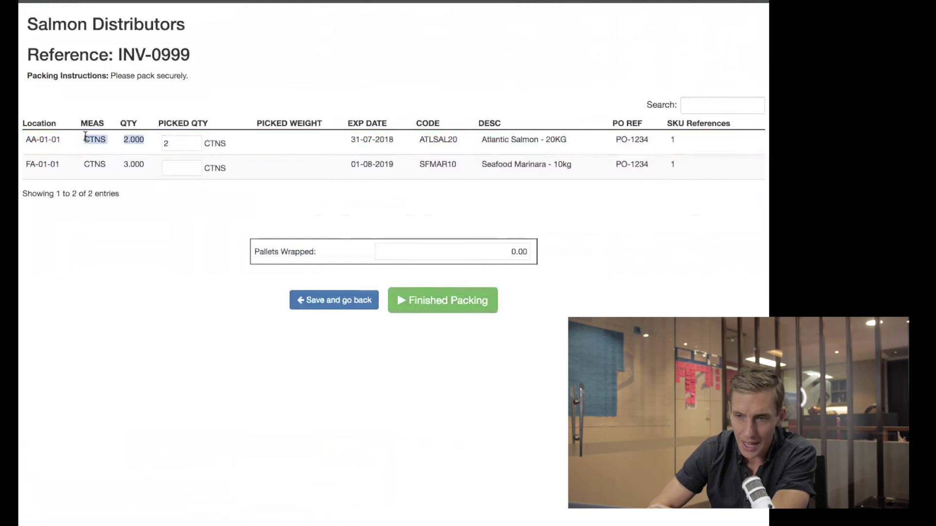
drag(567, 141, 418, 140)
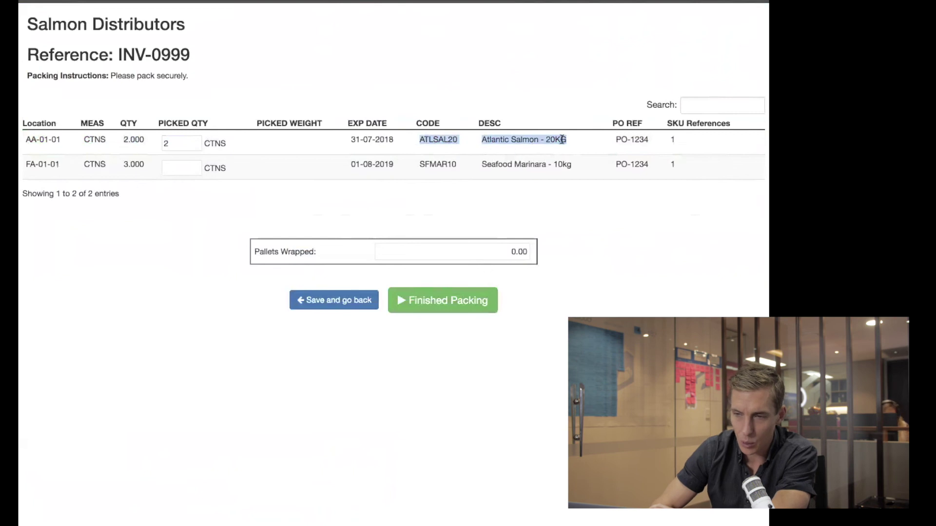
click(394, 139)
drag(392, 140, 344, 141)
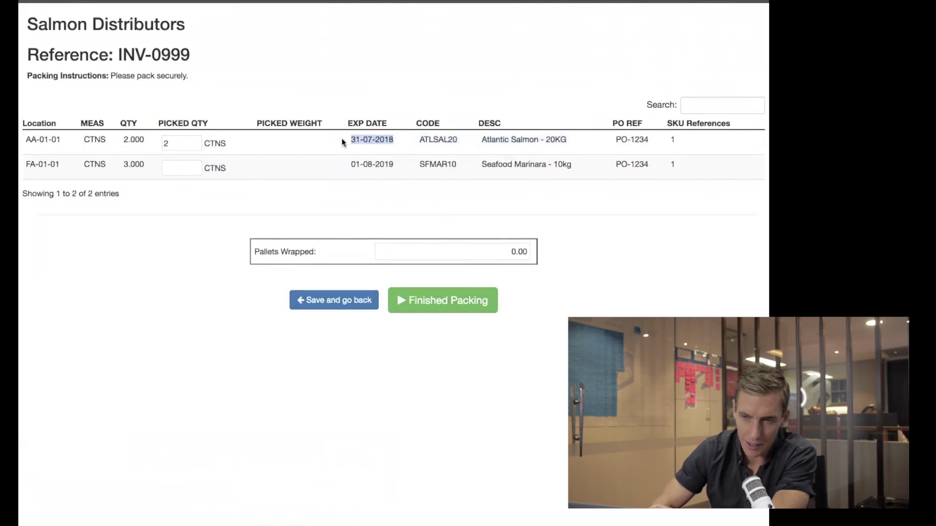
click(314, 141)
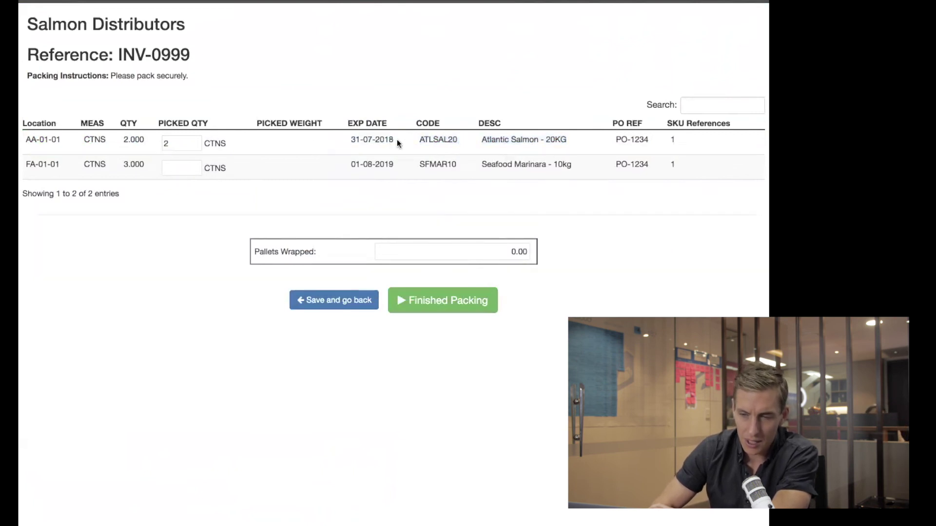
click(184, 141)
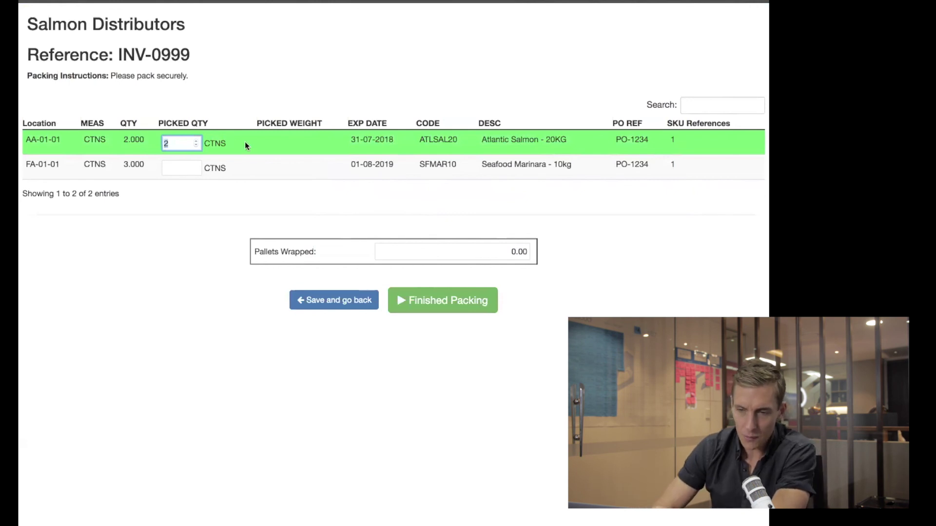
click(272, 144)
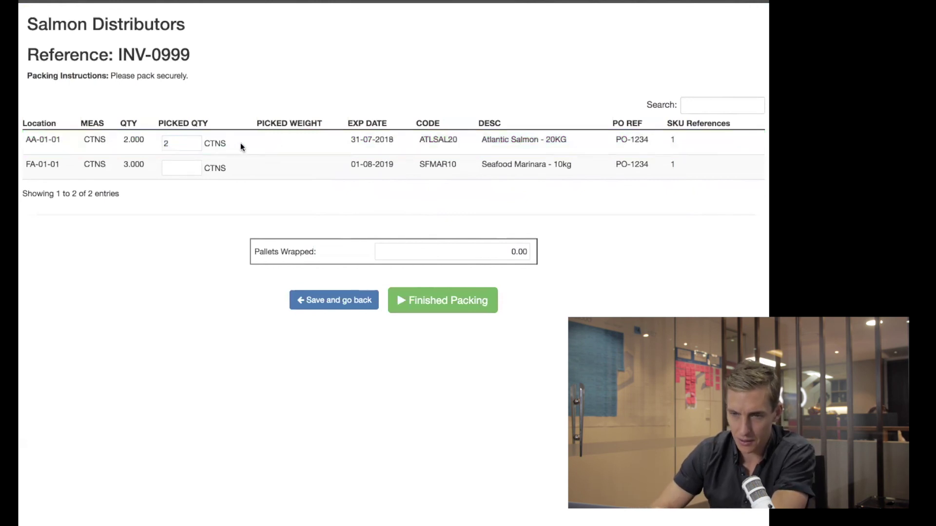
Enter a picked quantity of 2 cartons for Seafood Marinara - 10kg.
click(182, 144)
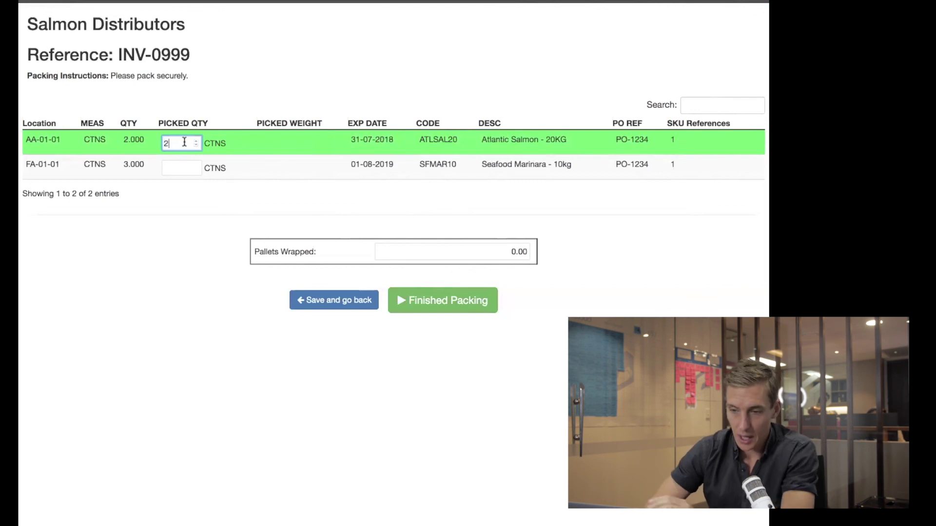
key(Tab)
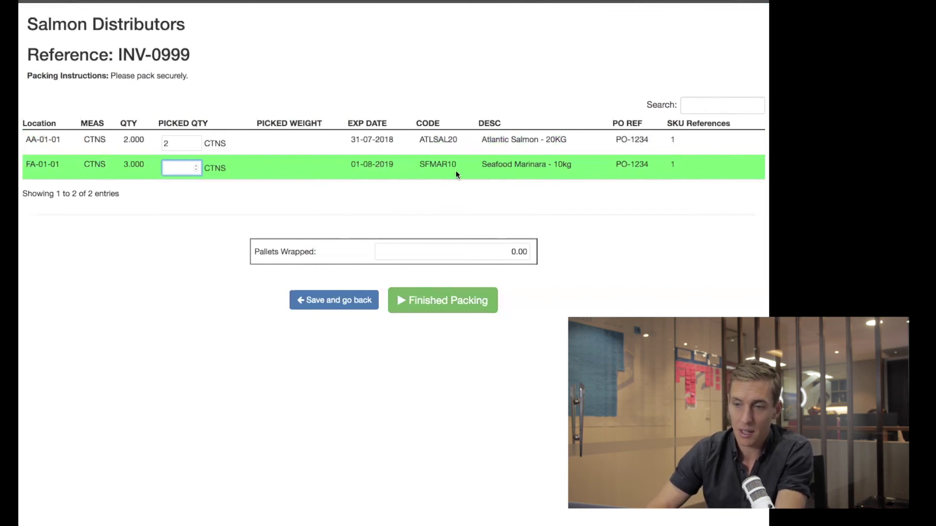
text(2)
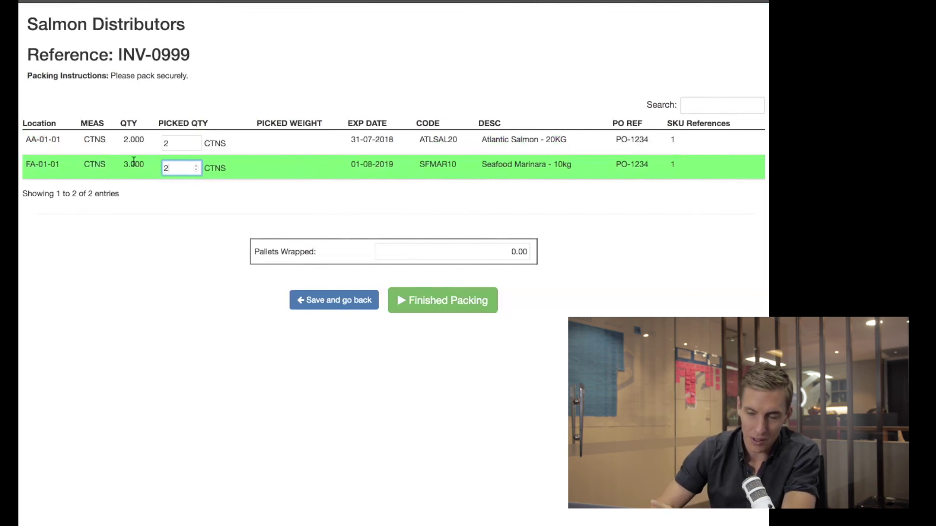
click(196, 200)
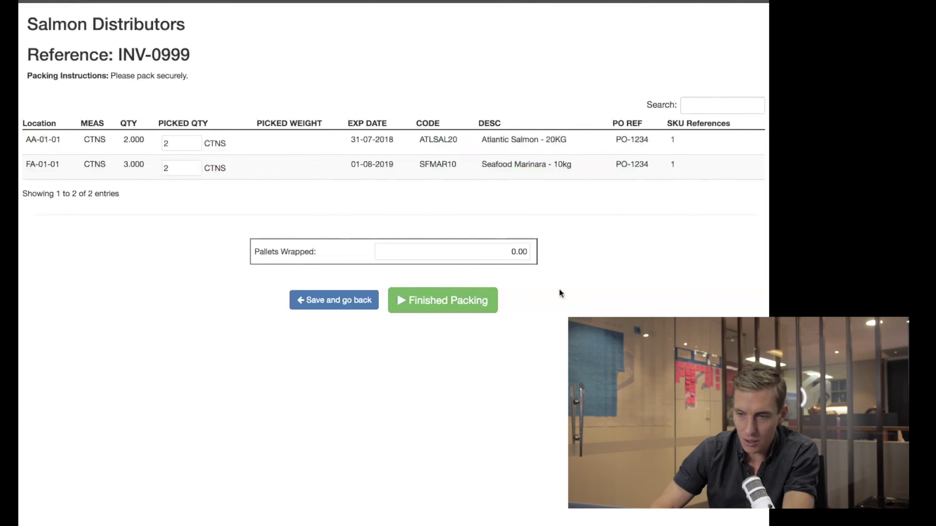
Set the pallets wrapped to 1 and try to finish packing the order.
click(506, 252)
text(1)
click(540, 250)
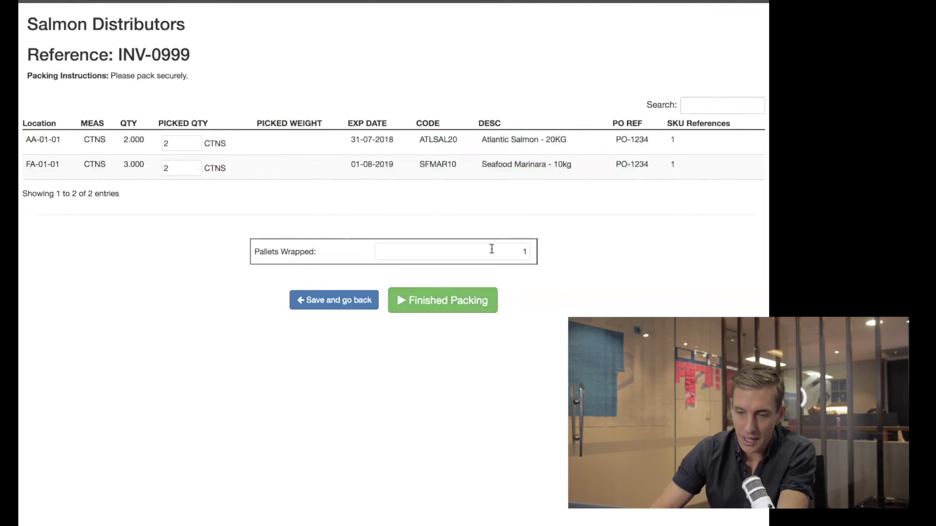
click(439, 305)
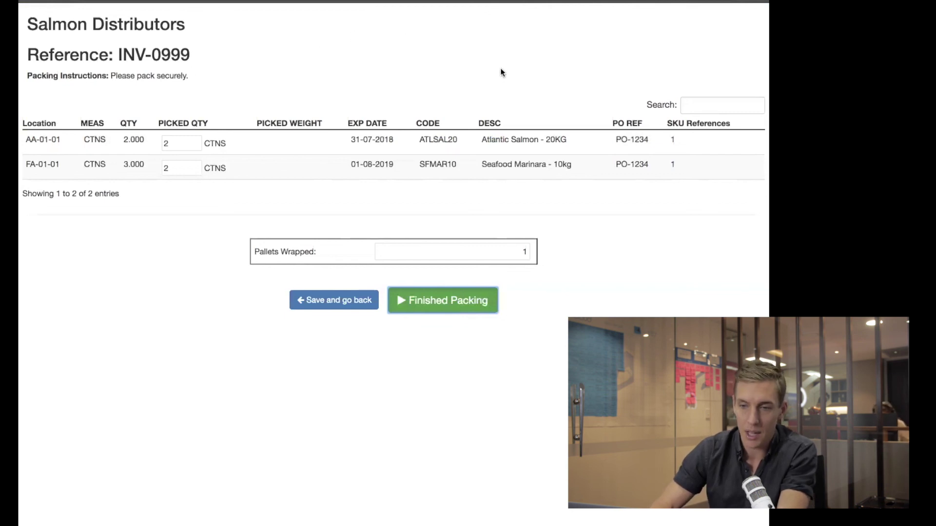
Set the Seafood Marinara picked quantity to 3 cartons and finish packing the order.
drag(184, 164, 153, 163)
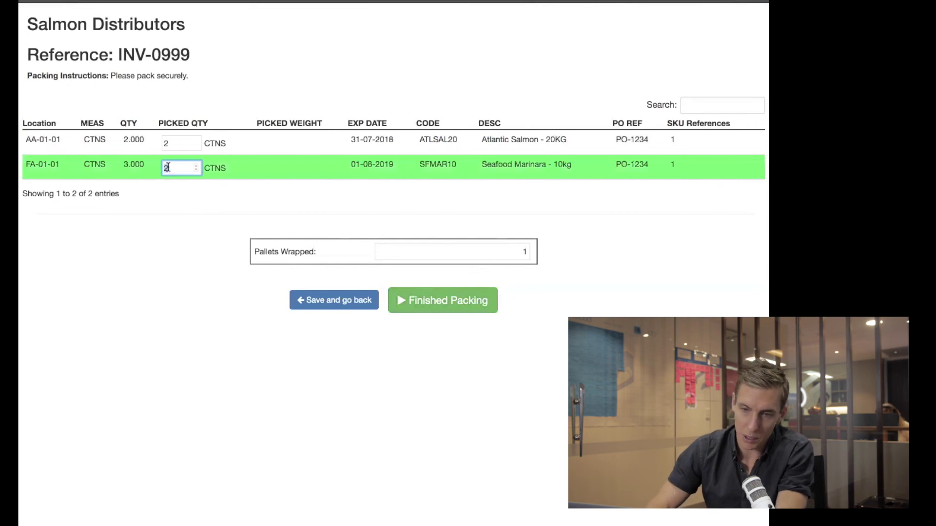
text(3)
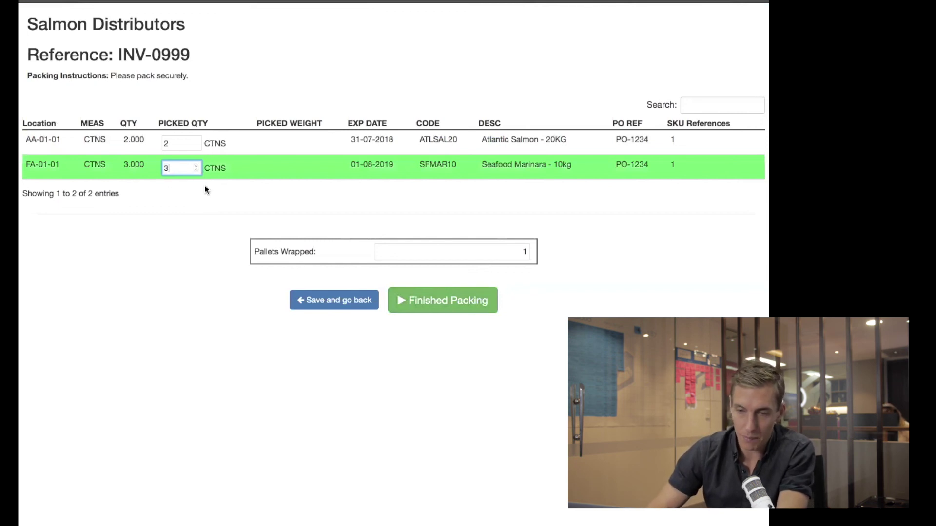
click(198, 201)
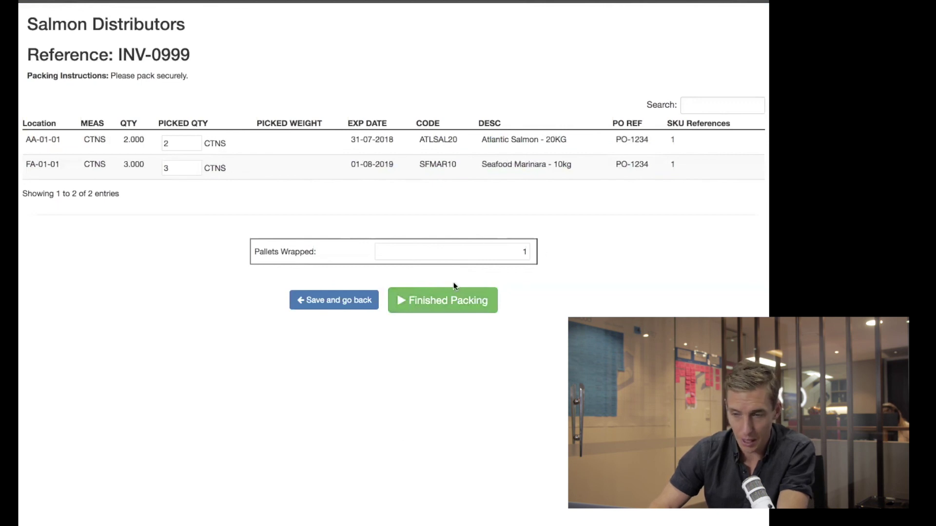
click(431, 300)
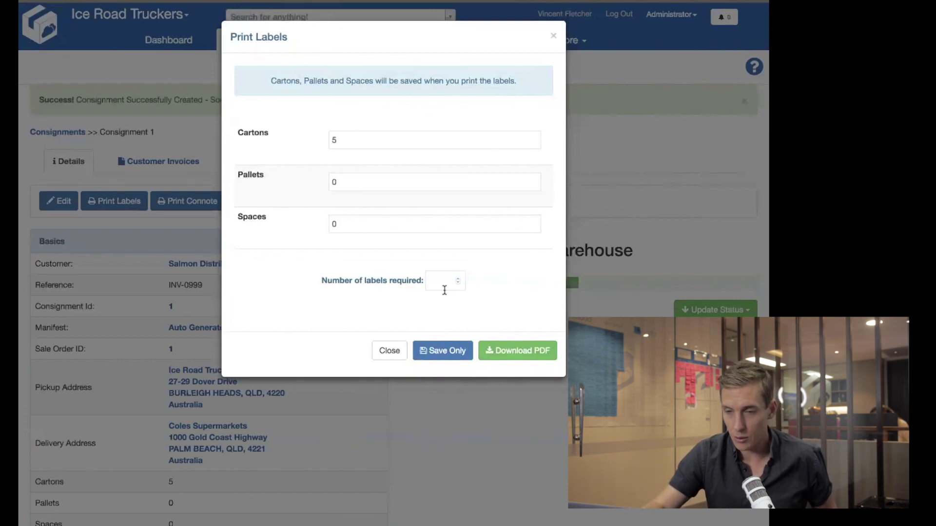
Check the consignment's carton count for label printing, enter 5 as the number of labels required, and close without saving or printing.
double_click(345, 137)
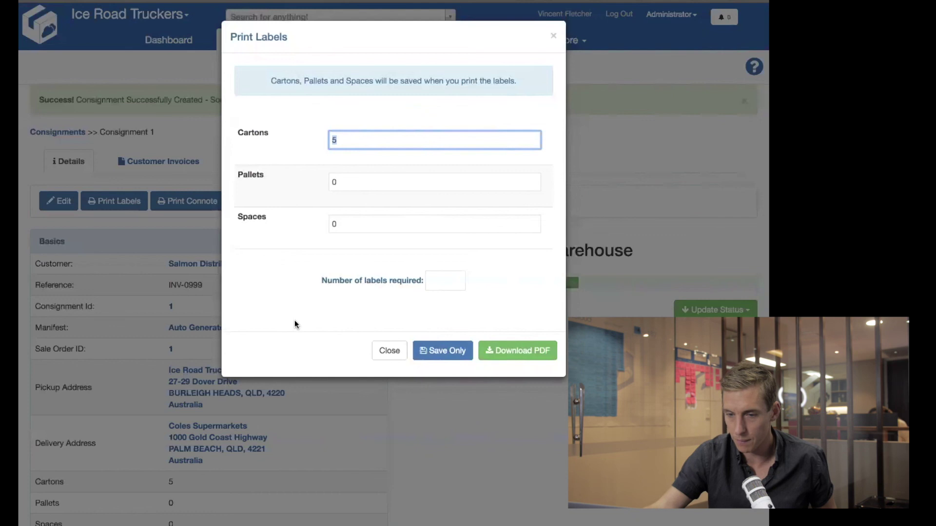
click(355, 133)
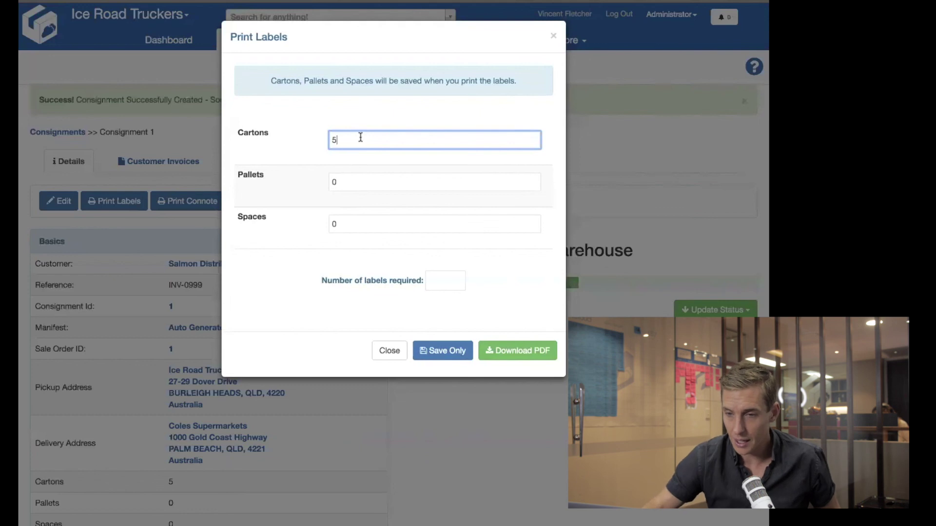
drag(324, 131, 367, 140)
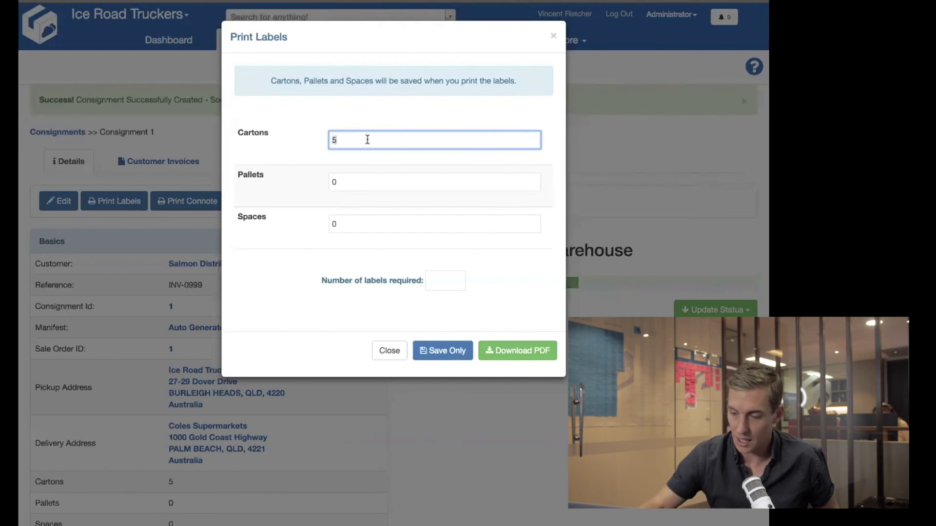
click(437, 278)
text(5)
click(514, 307)
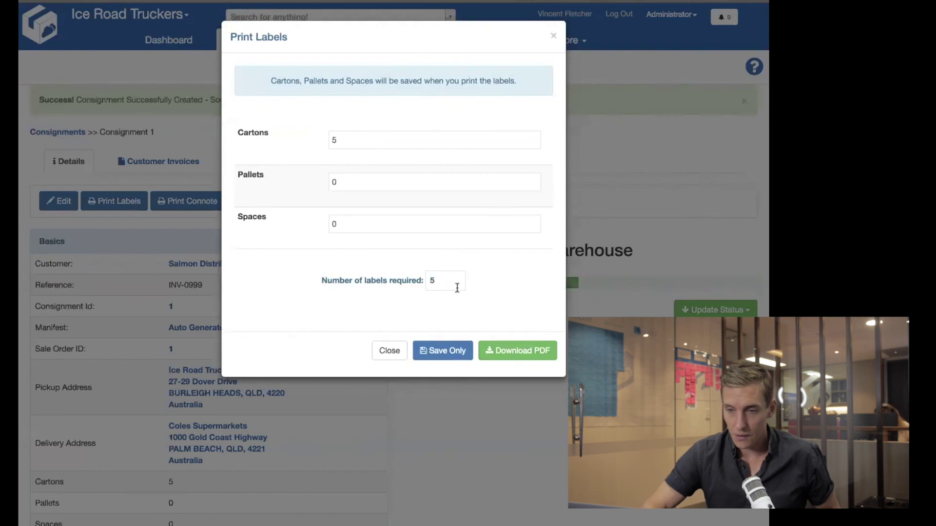
click(391, 351)
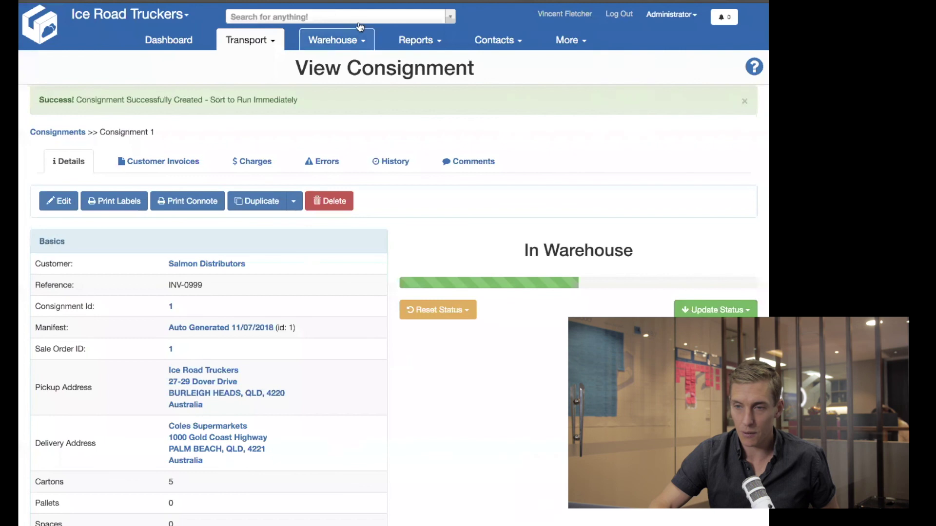
Return to the sale orders list and check the orders awaiting pick and pack.
click(341, 43)
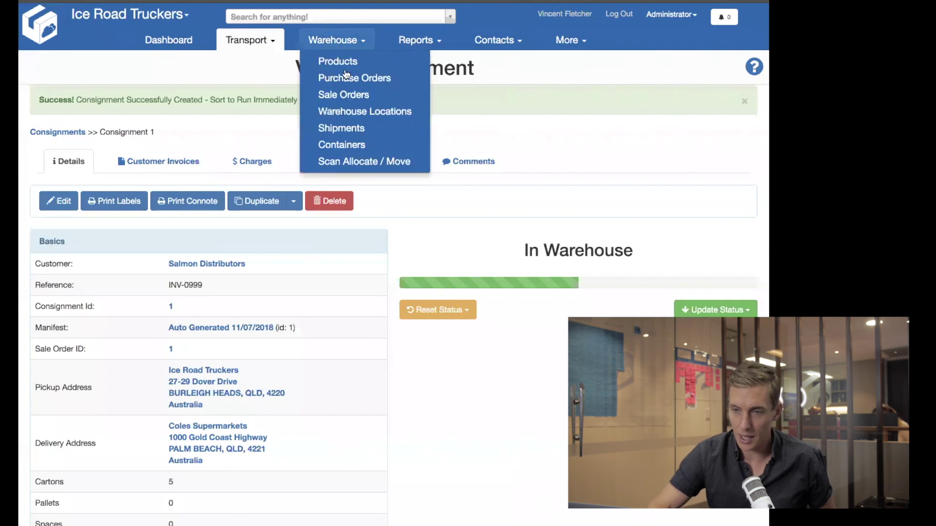
click(347, 94)
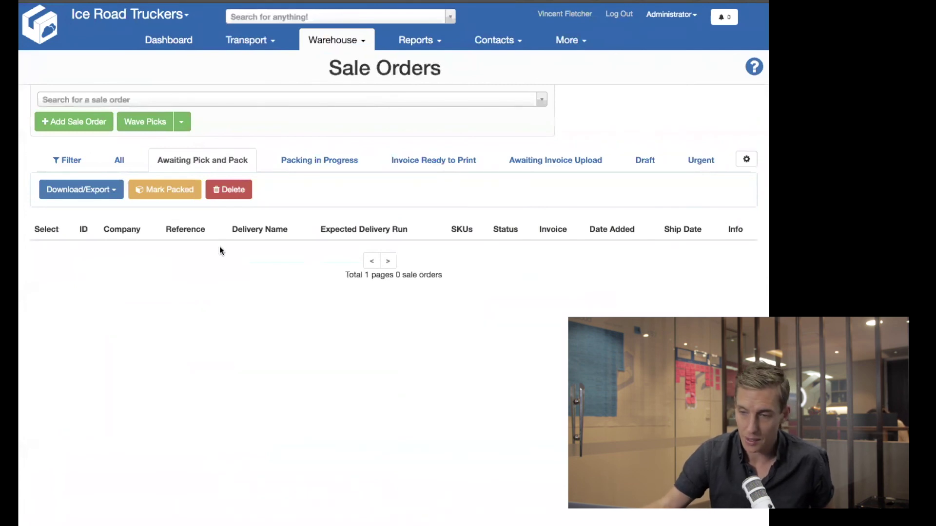
Check the sale orders that are being packed and ready for invoice printing, and list all sale orders.
click(312, 159)
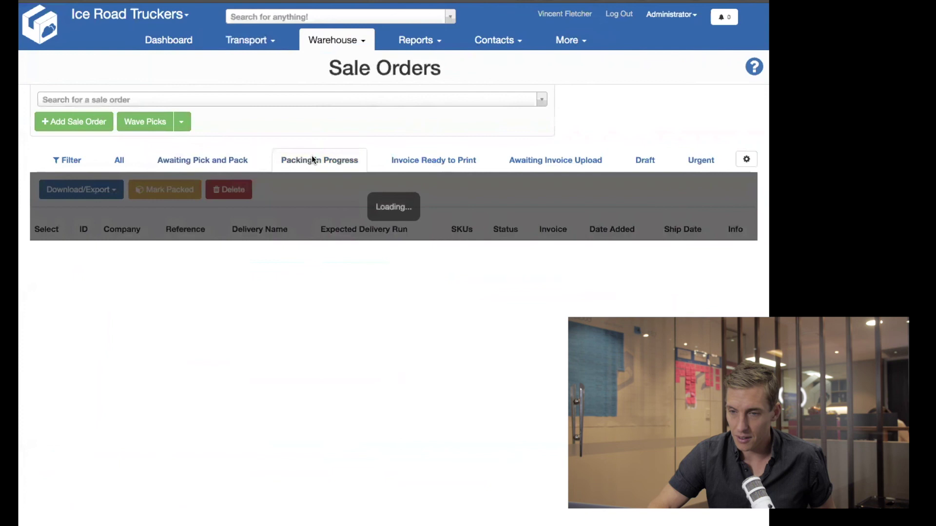
click(422, 151)
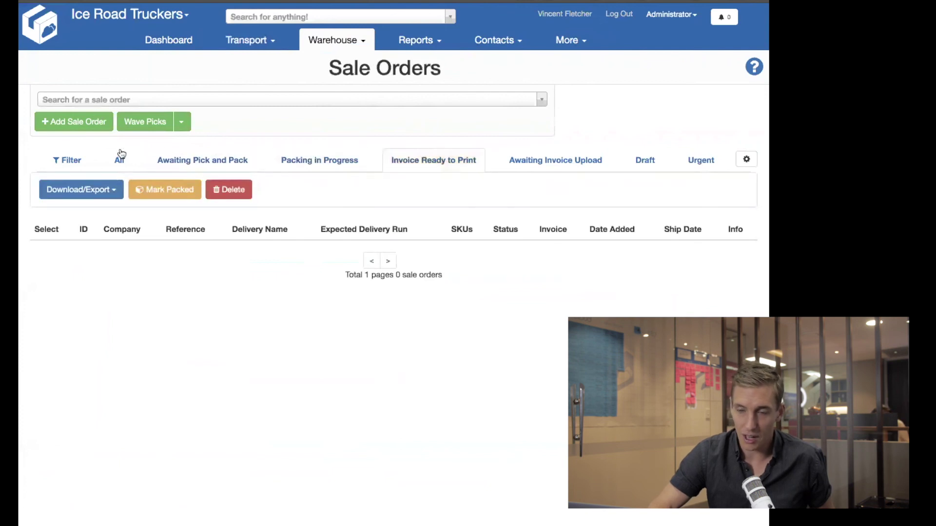
click(121, 156)
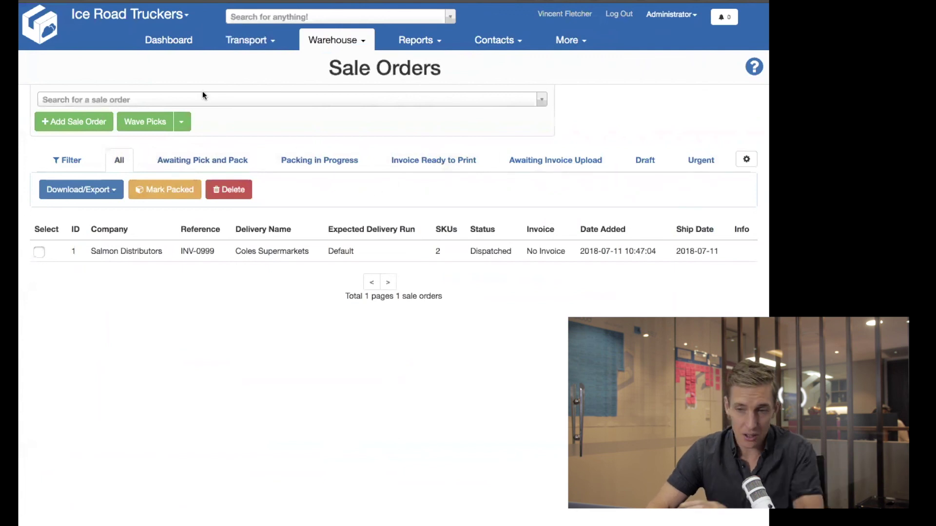
Search everything for INV-0999 and open the matching Salmon Distributors sale order.
click(281, 15)
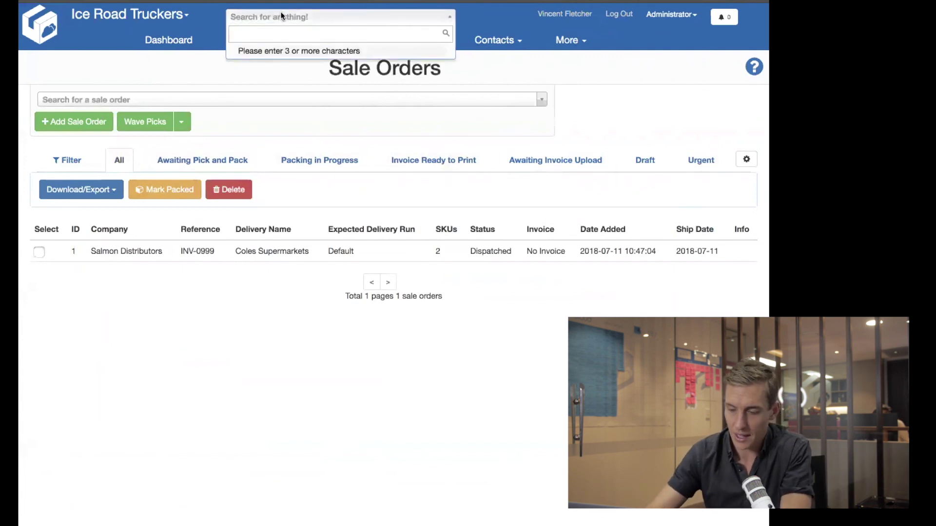
text(INV0)
text(-0999)
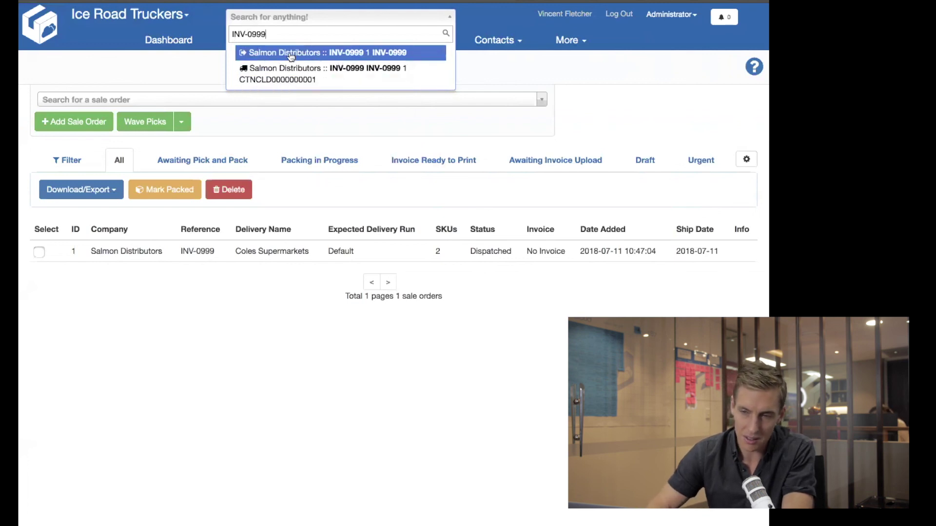
click(276, 53)
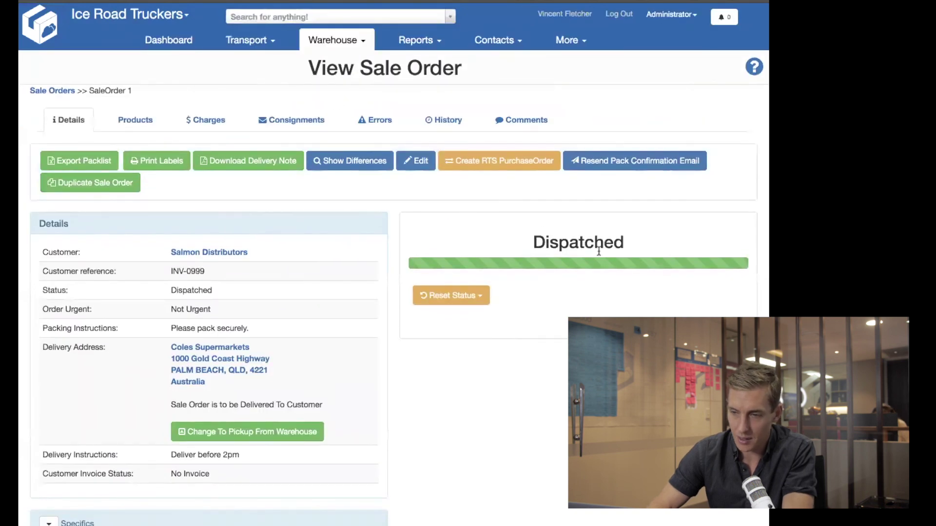
Review the sale order's history, comparing the time of its creation with the time of its dispatch.
click(450, 126)
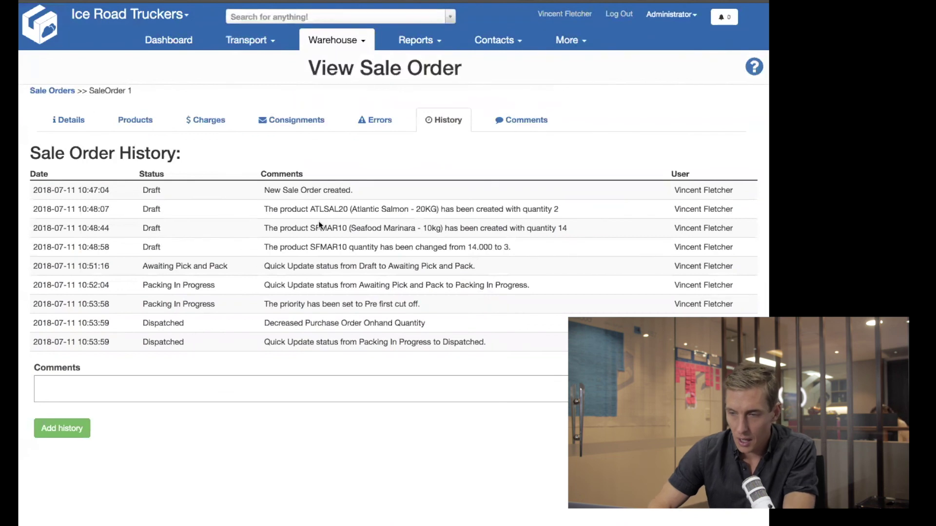
drag(111, 190, 82, 188)
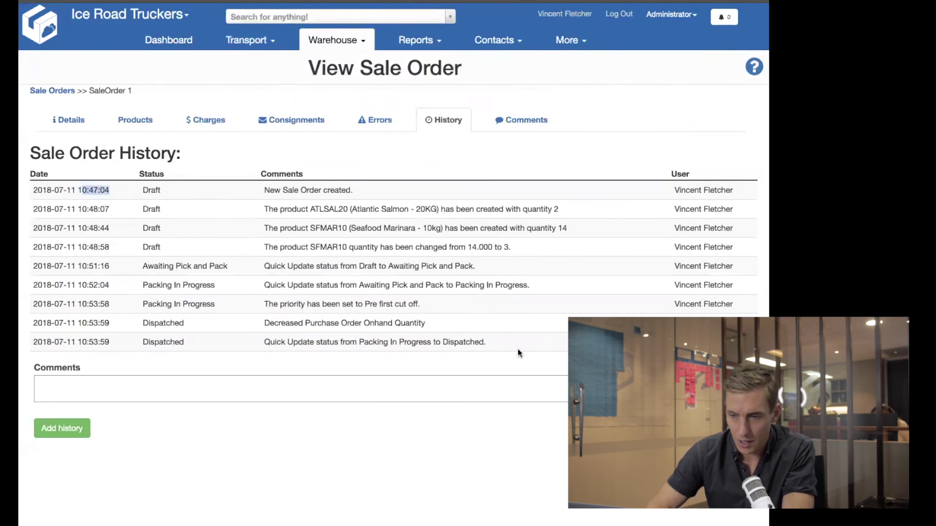
drag(111, 343, 80, 345)
click(106, 344)
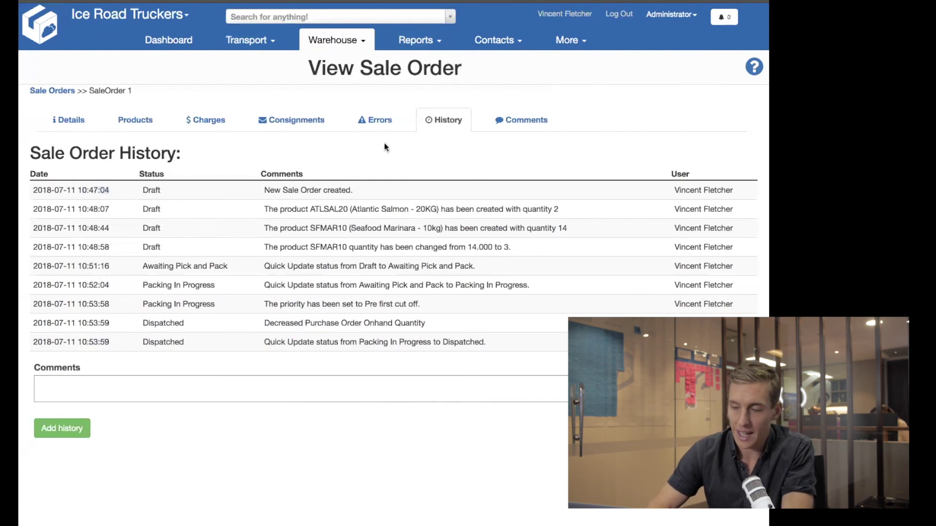
Switch to the Customer role for Salmon Distributors and check the status in its list of all sale orders.
click(672, 16)
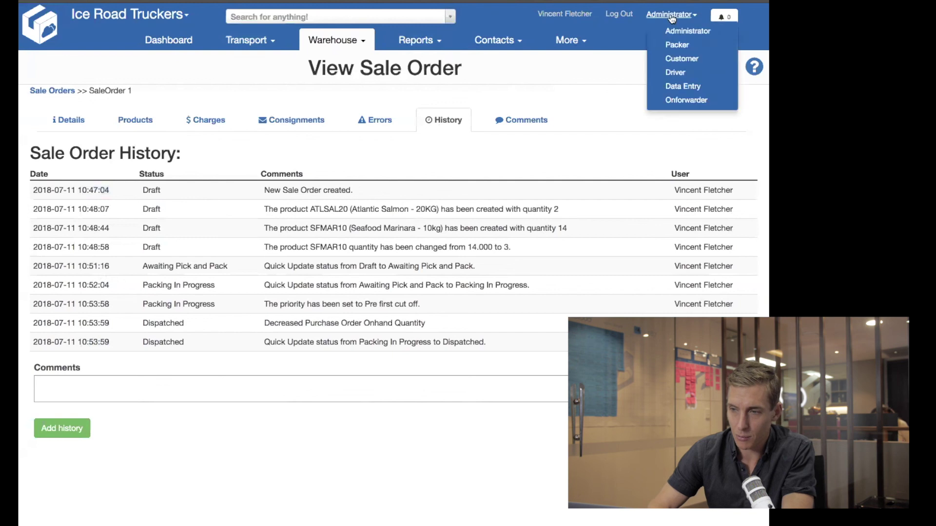
click(677, 58)
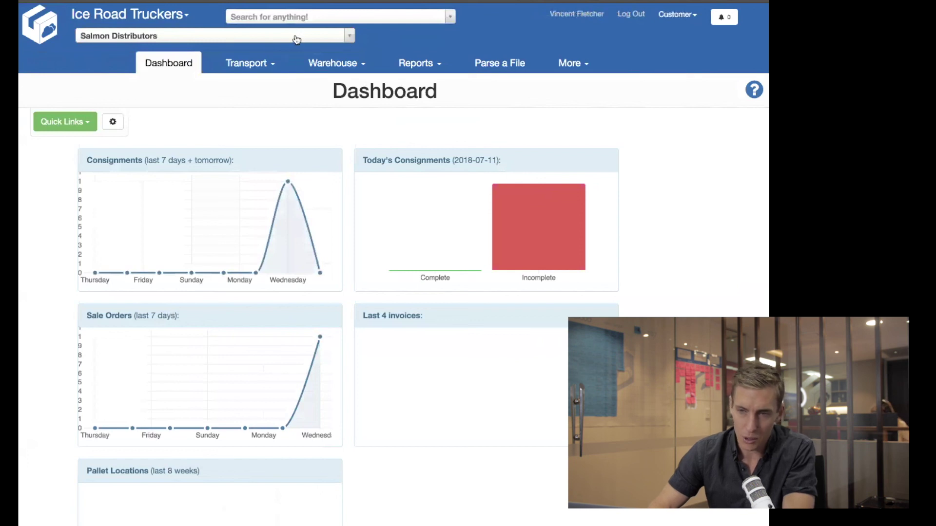
click(343, 69)
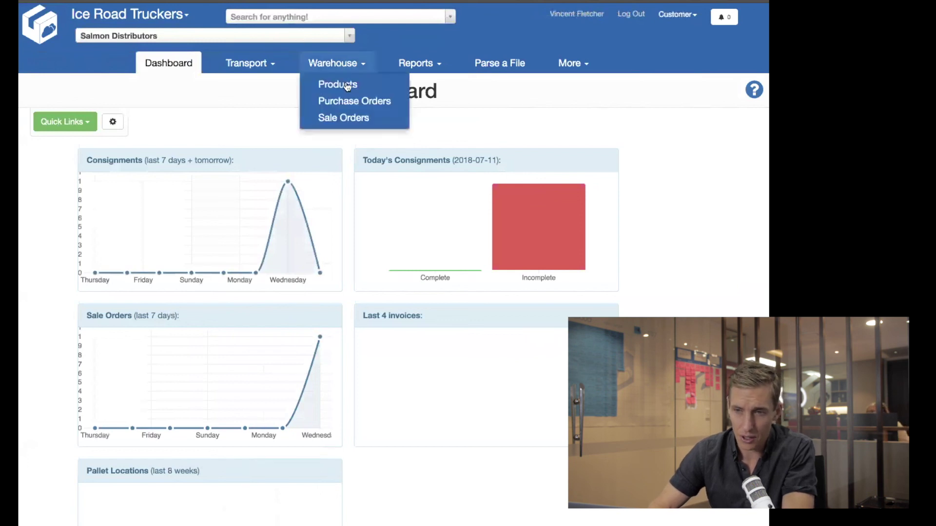
click(346, 116)
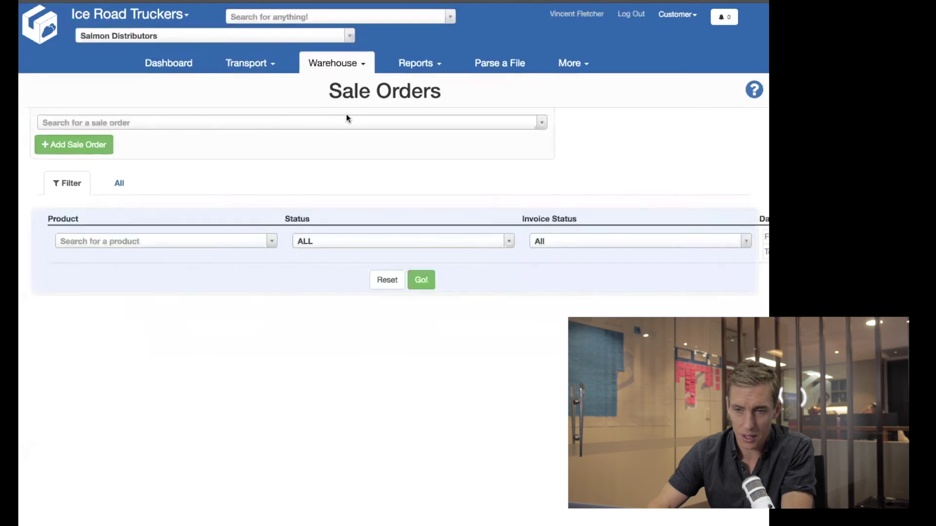
click(119, 183)
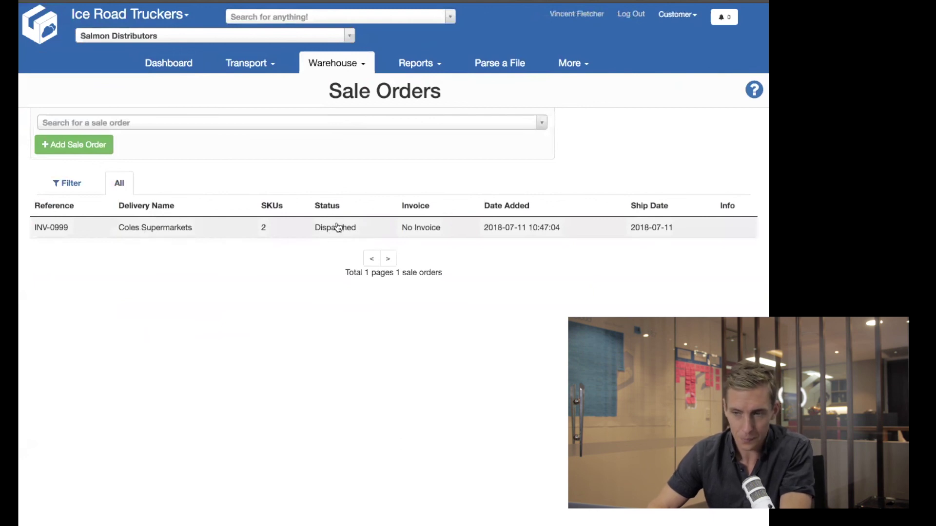
Return to the Administrator role and look over the available user roles.
click(679, 15)
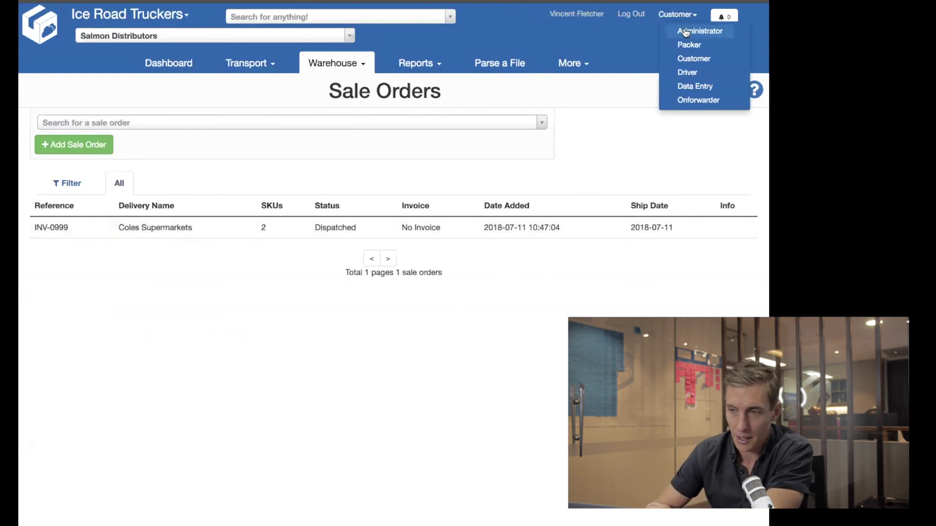
click(685, 31)
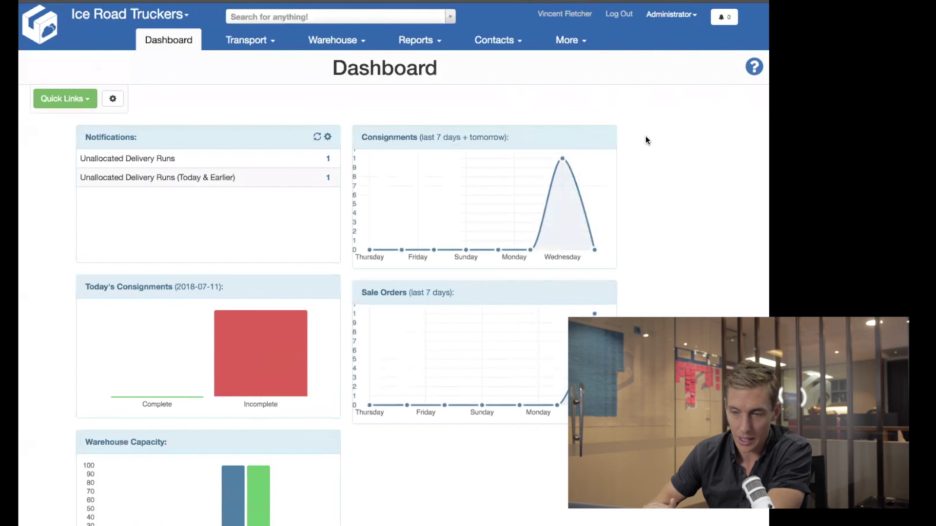
click(669, 16)
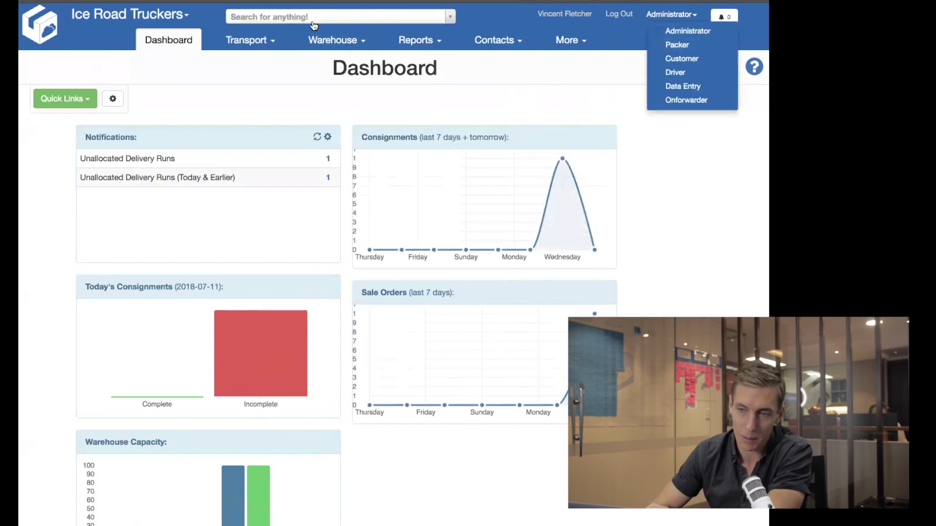
click(266, 80)
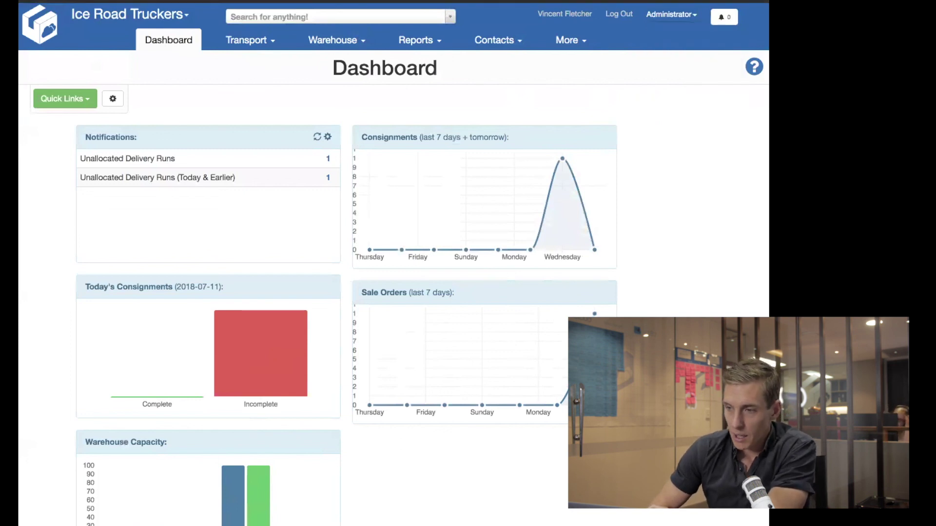
Open the stock import for purchase orders and download its sample data file.
click(350, 40)
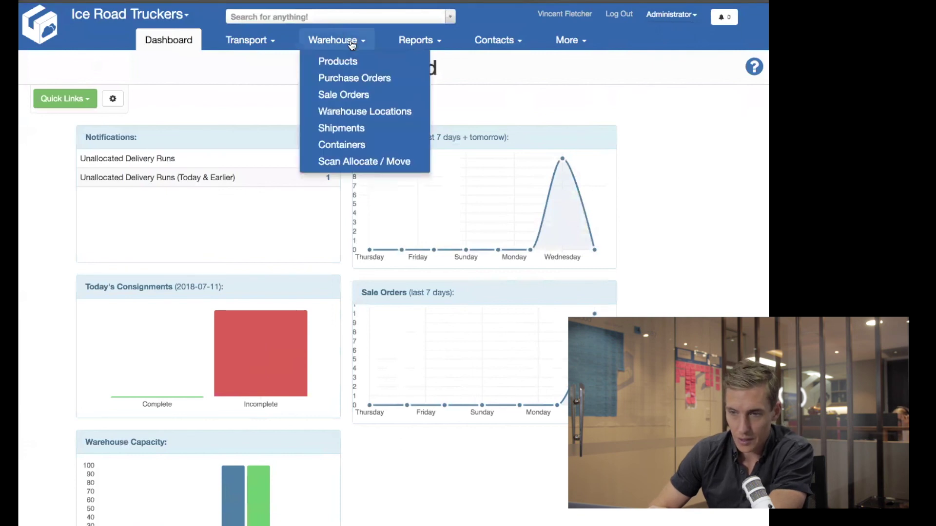
click(350, 78)
click(154, 126)
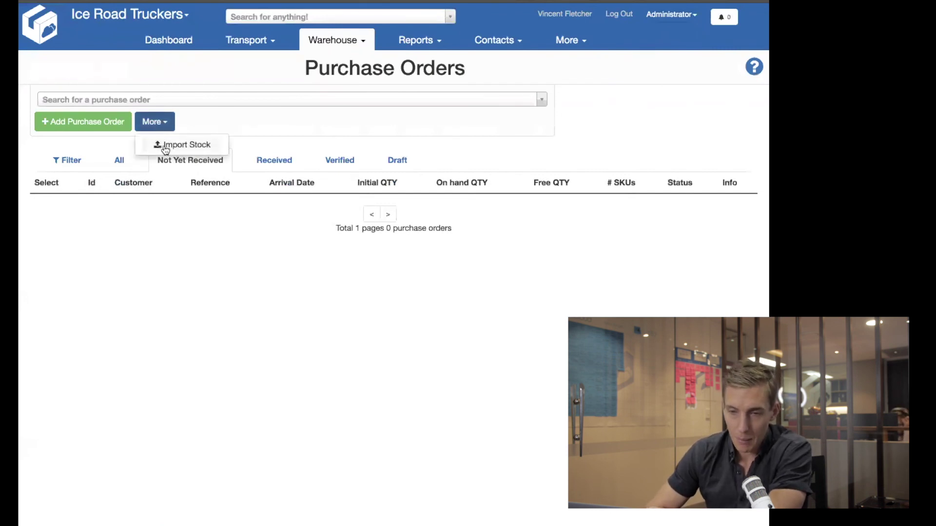
click(184, 145)
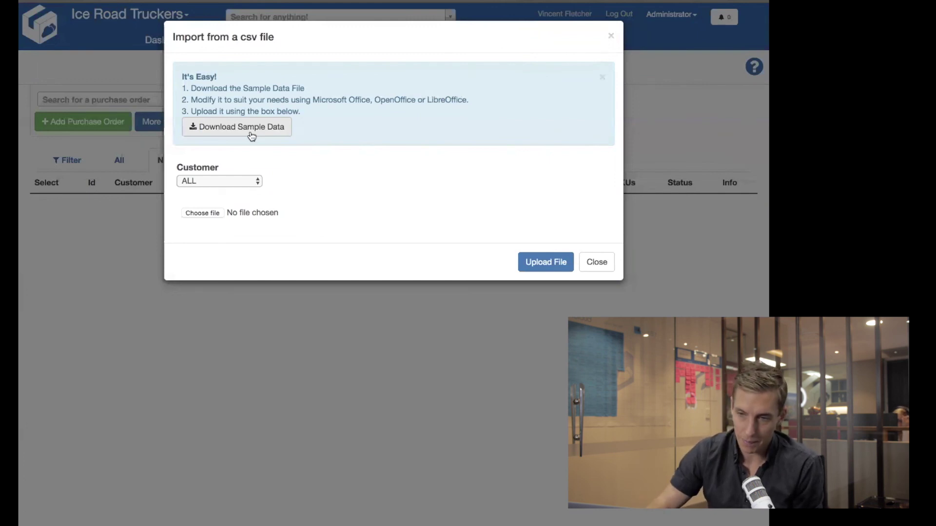
click(252, 135)
In Excel, examine the StockImportSample file's columns and the warehouse locations and product codes in its sample rows.
scroll(391, 295, down, 1)
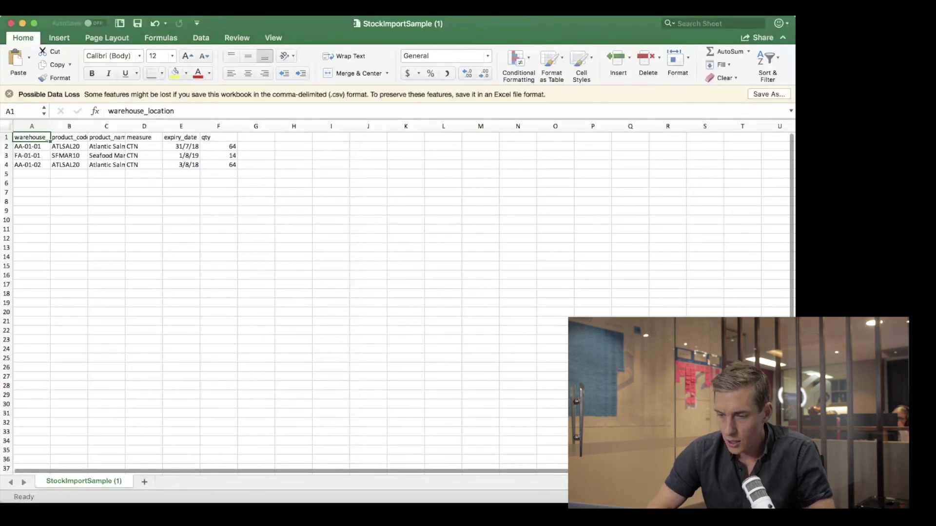
scroll(398, 298, up, 2)
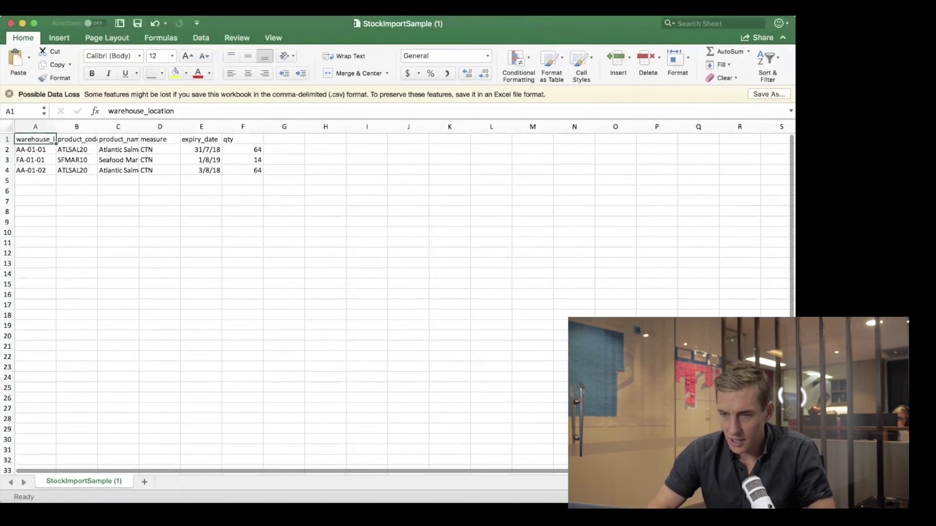
scroll(274, 291, up, 1)
click(142, 230)
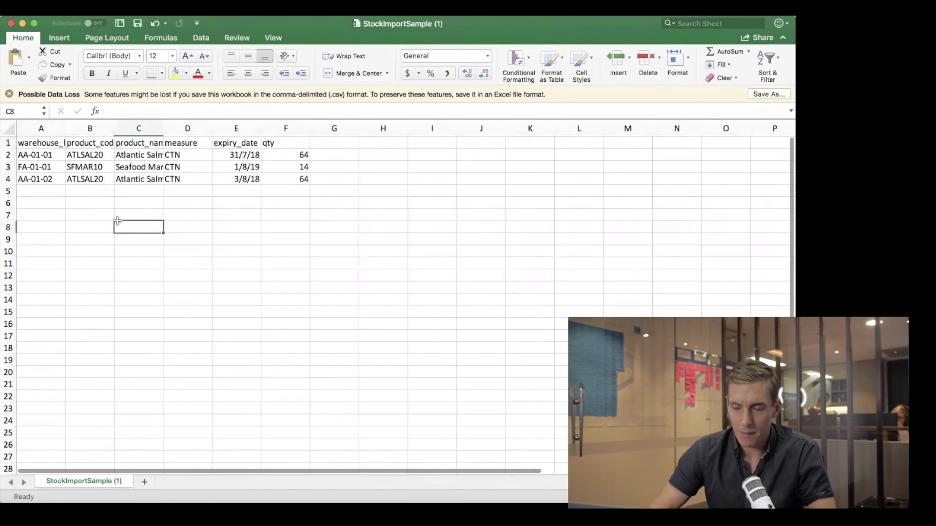
key(Up)
key(Left)
key(Up)
key(Up)
key(Up)
key(Up)
key(Up)
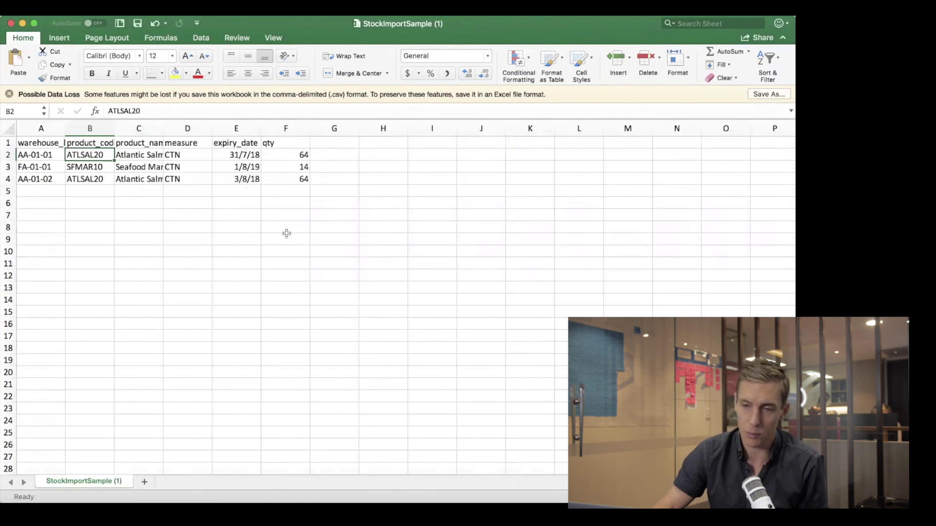
key(Left)
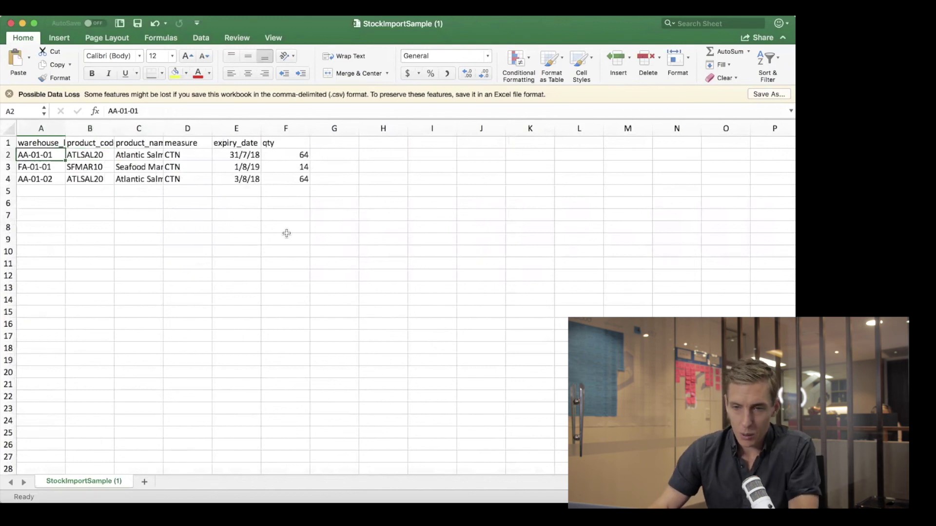
key(shift+Down)
key(shift+Down)
key(Down)
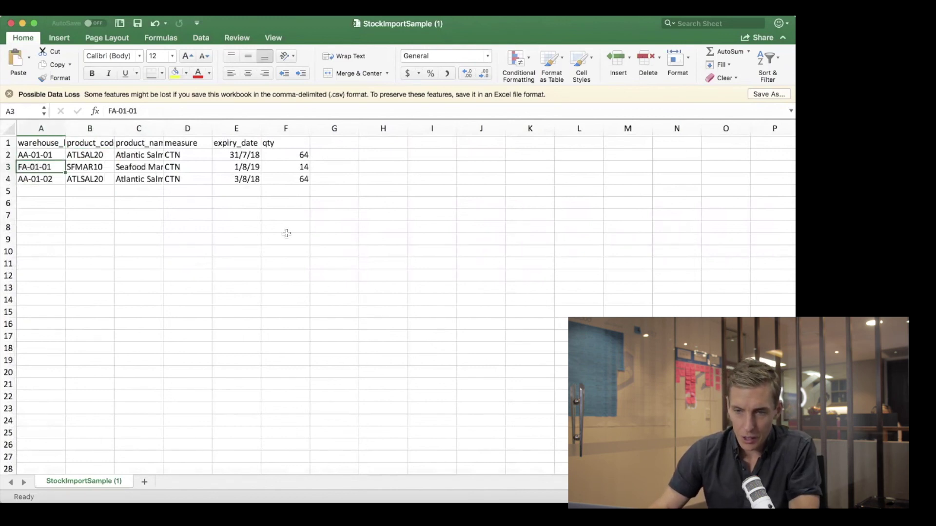
key(Down)
Try to paste a copy of the AA-01-02 stock row into row 5, and undo the paste.
click(301, 187)
drag(301, 179, 40, 181)
key(super+c)
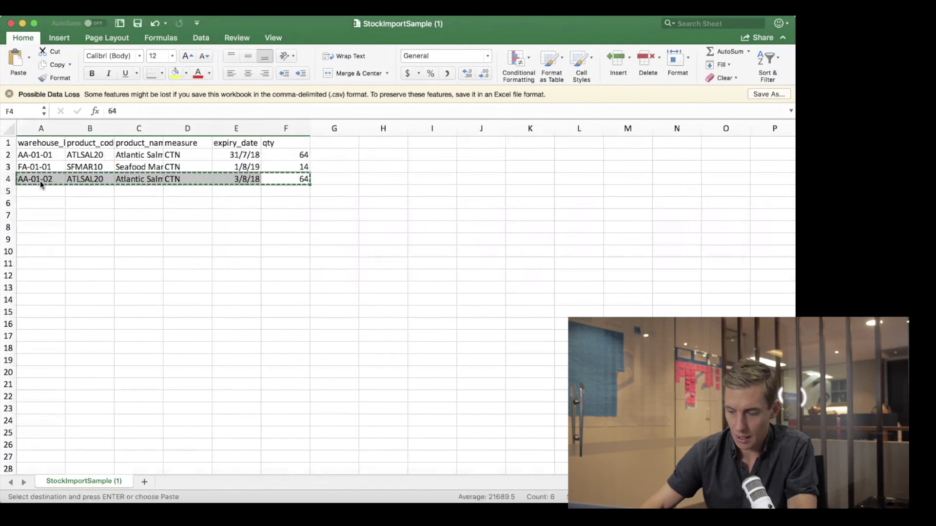
key(Down)
key(super+v)
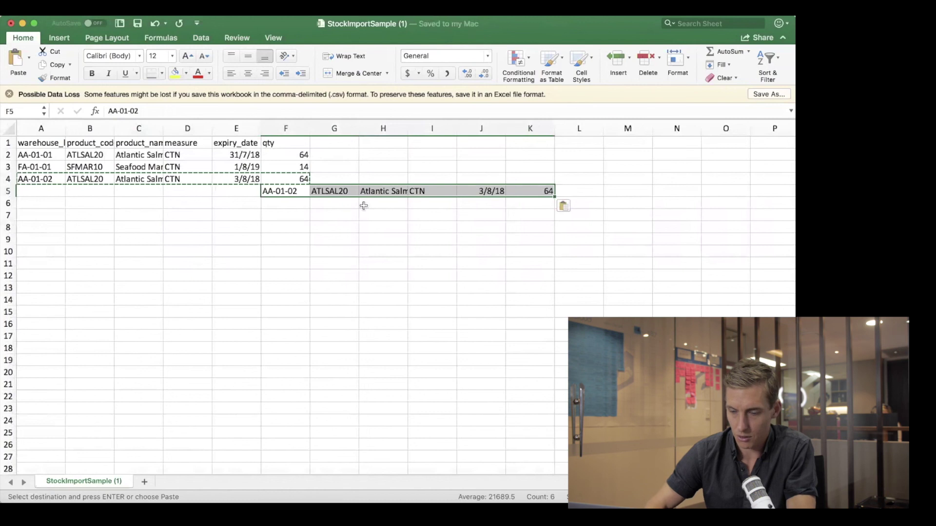
key(super+z)
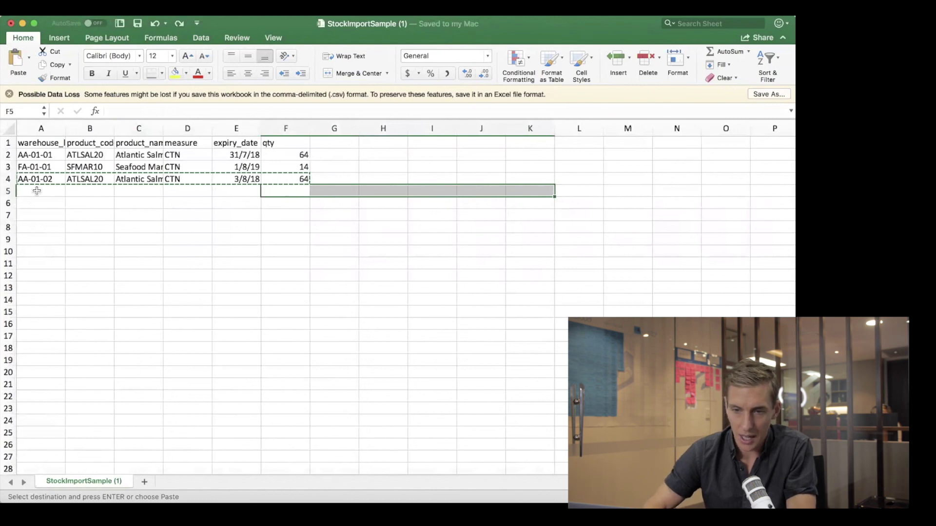
Add a new stock row in row 5 with the warehouse location AA-01-03.
click(37, 190)
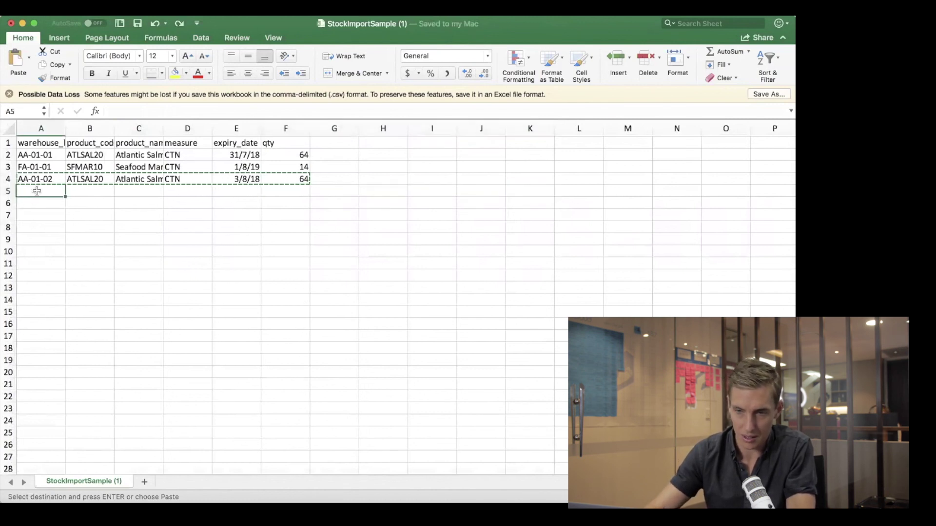
text(AA-01-0)
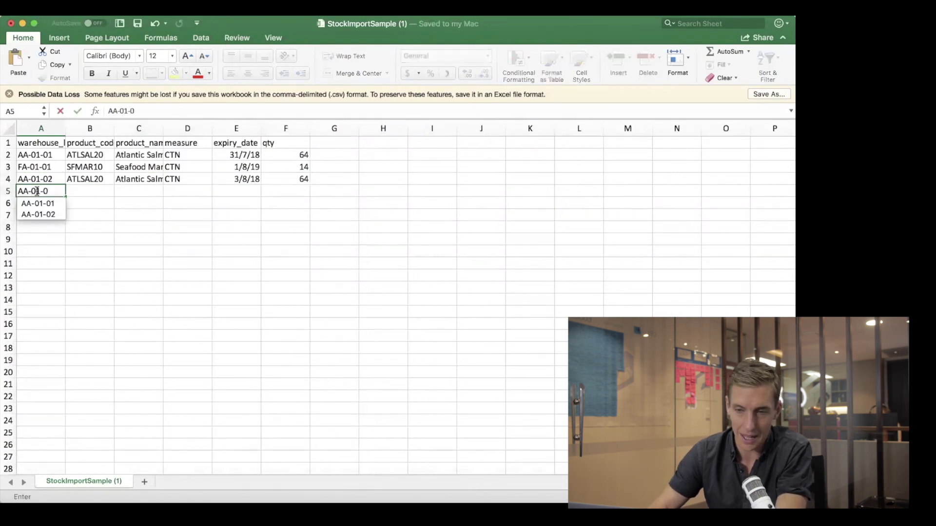
text(3)
key(Tab)
Copy the product code ATLSAL20, the product name and the CTN measure from row 4 into the AA-01-03 row.
key(Up)
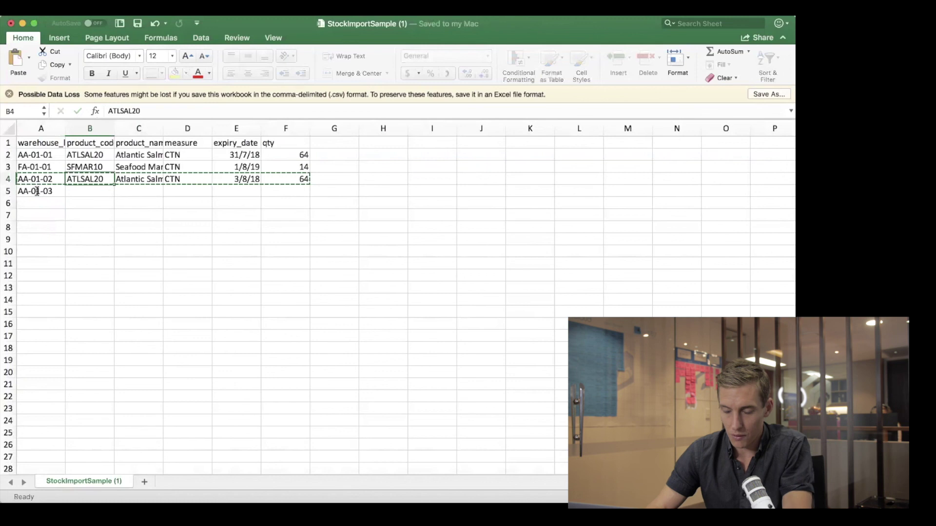
key(ctrl+c)
key(Down)
key(ctrl+v)
key(Up)
key(Right)
key(shift+Right)
key(ctrl+c)
key(Down)
key(ctrl+v)
Complete the AA-01-03 stock row with the expiry date 21/05/2019 and the quantity 16.
key(Right)
key(Right)
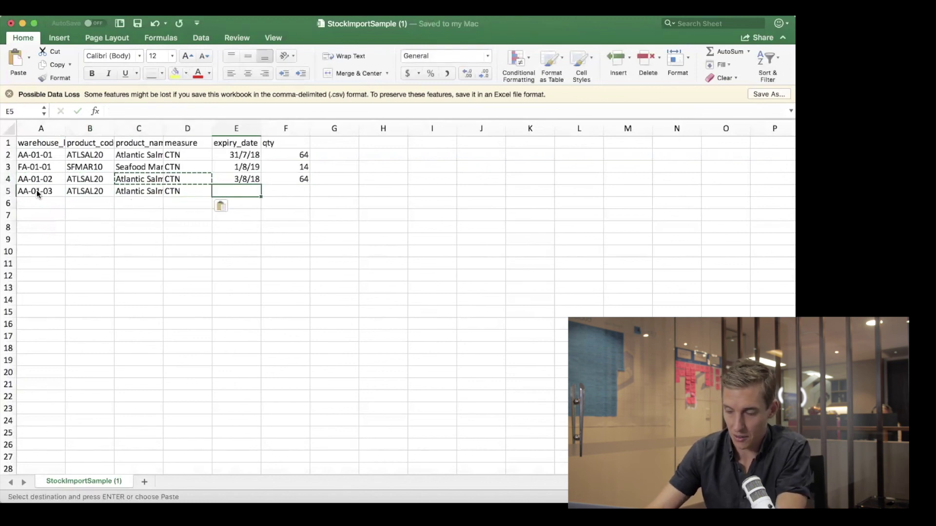
text(21/)
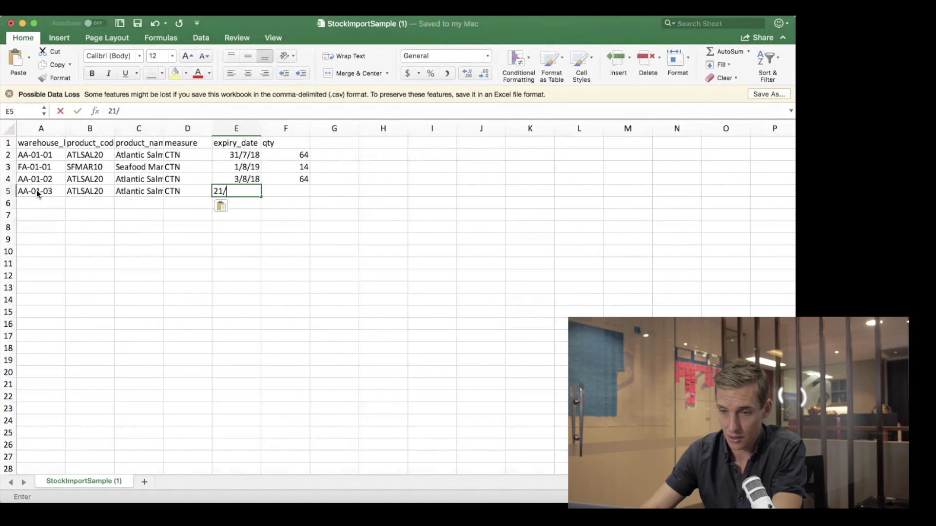
text(05/2019)
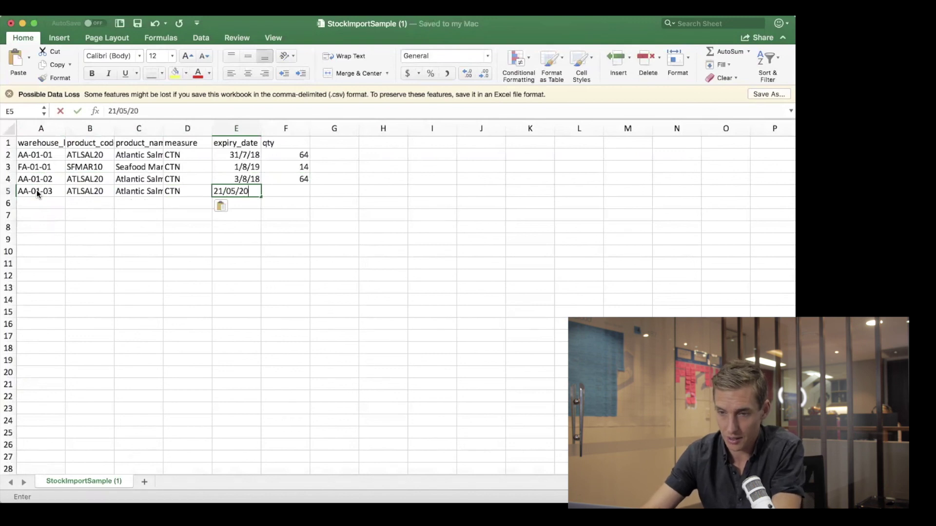
key(Tab)
text(16)
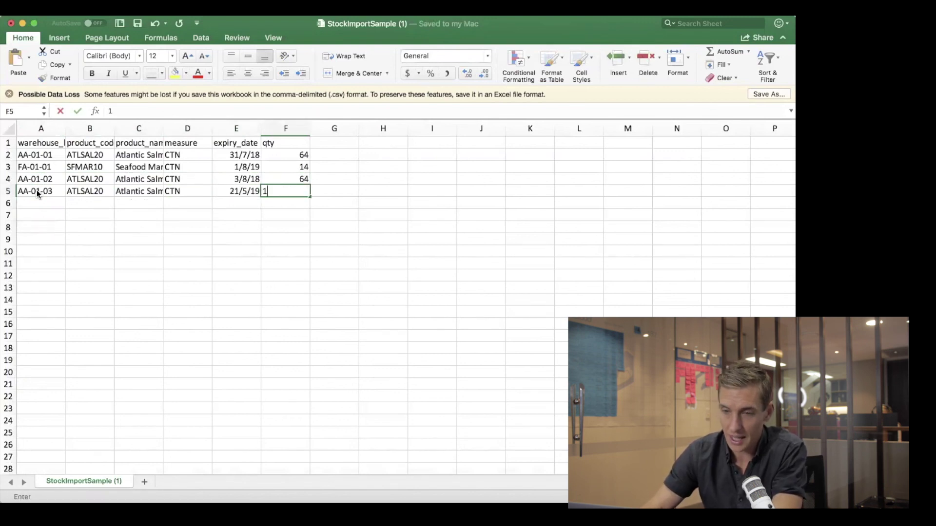
key(Return)
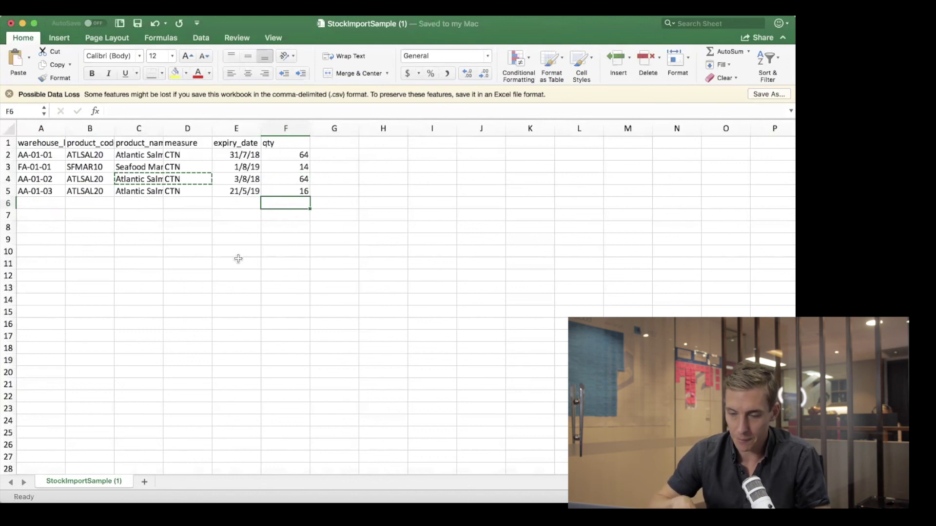
Delete the original sample stock rows 2 to 4 from the sheet, keeping the AA-01-03 row.
click(9, 154)
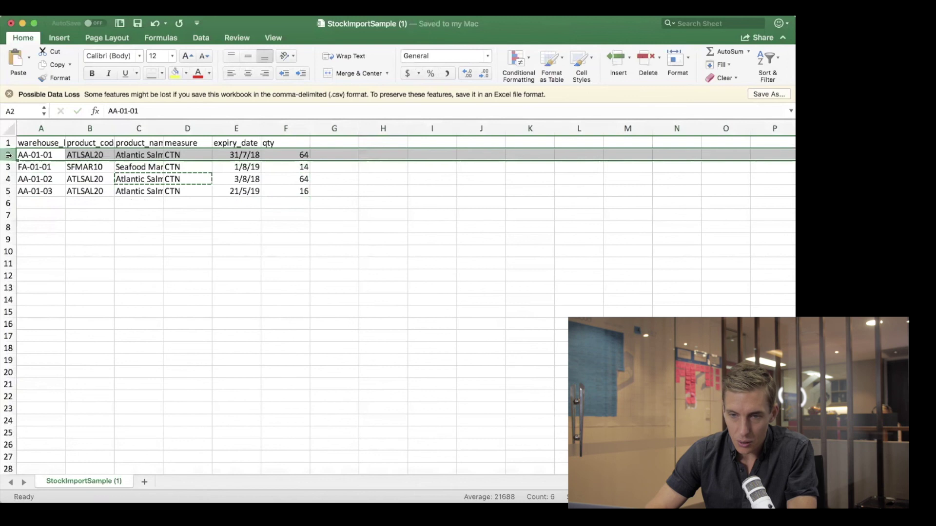
click(8, 178)
shift+click(9, 156)
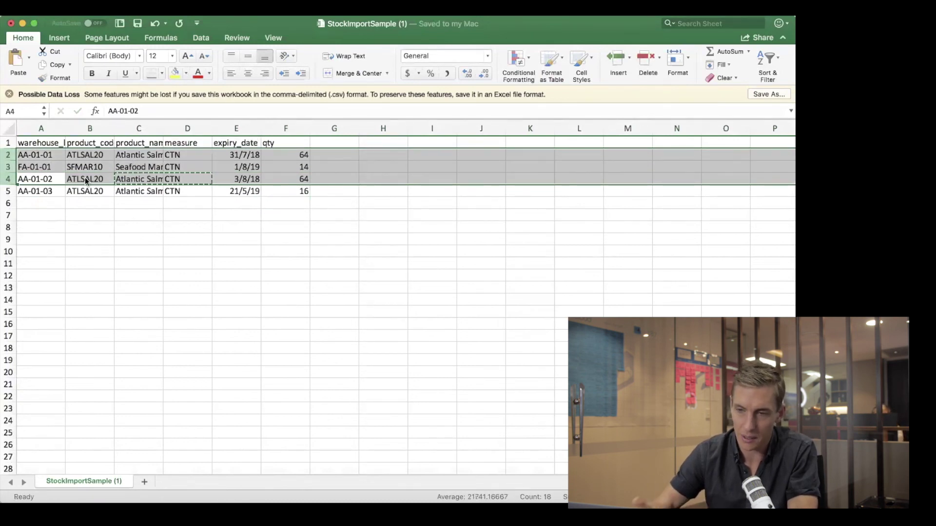
drag(89, 155, 45, 194)
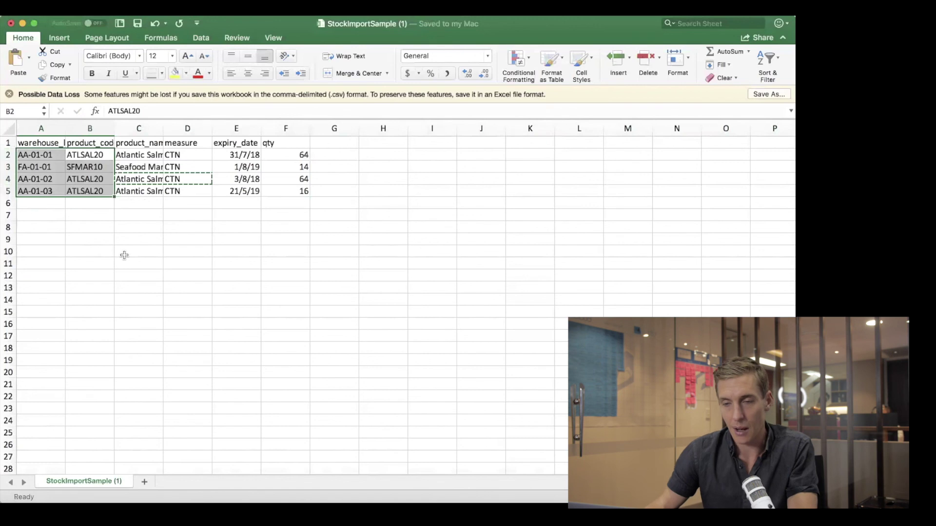
click(44, 215)
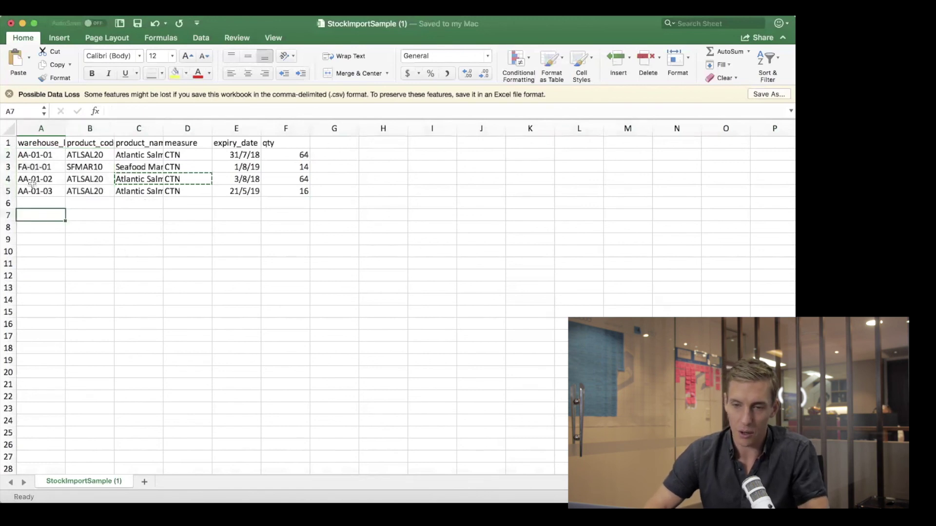
click(10, 155)
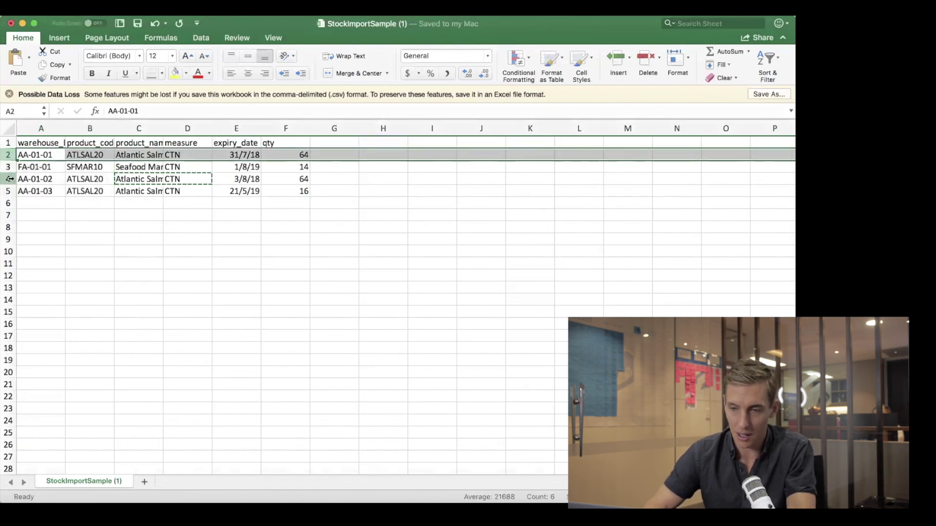
shift+click(10, 179)
right_click(11, 179)
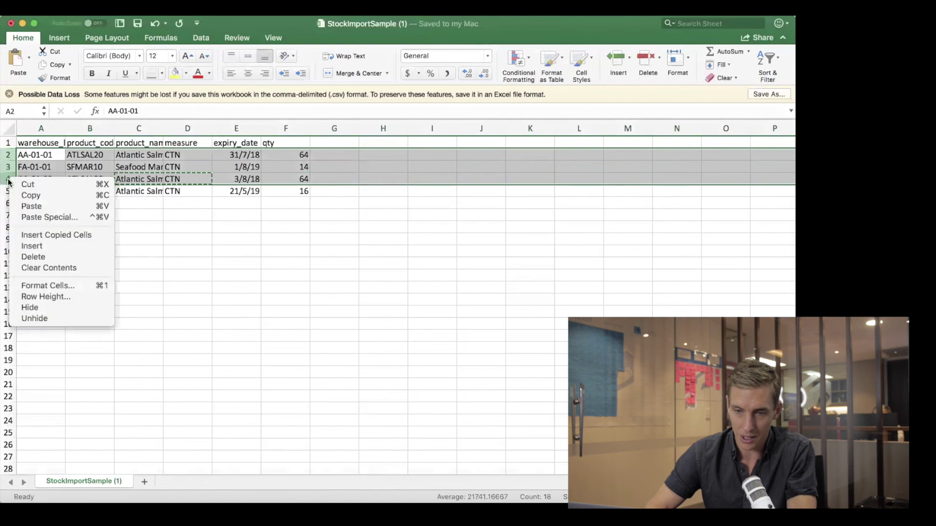
click(42, 258)
click(175, 190)
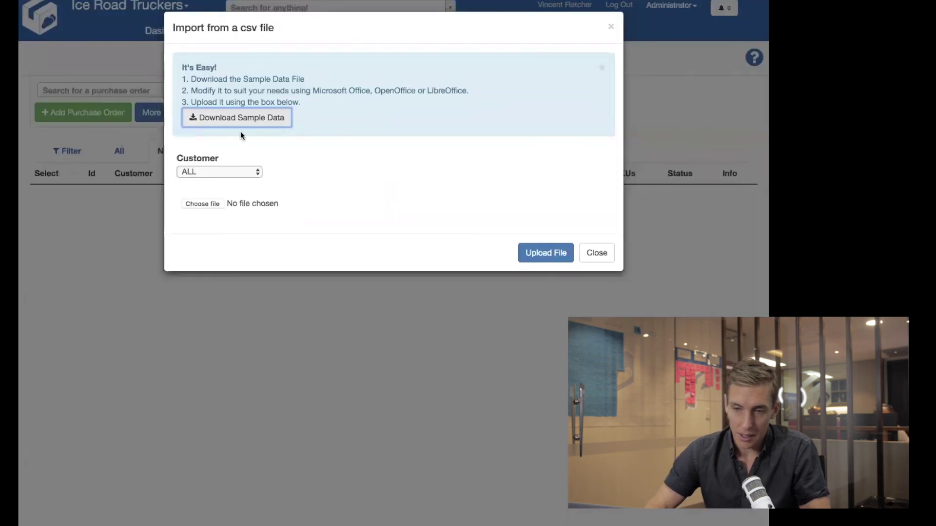
In CartonCloud's CSV import, choose the customer Salmon Distributors and the file StockImportSample (1).csv, and close the import without uploading.
click(238, 173)
click(218, 180)
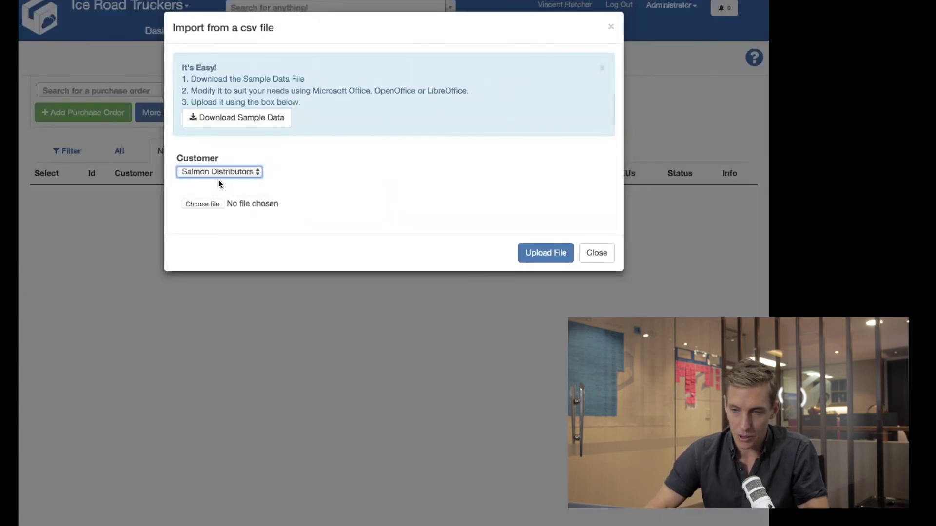
drag(139, 524, 212, 203)
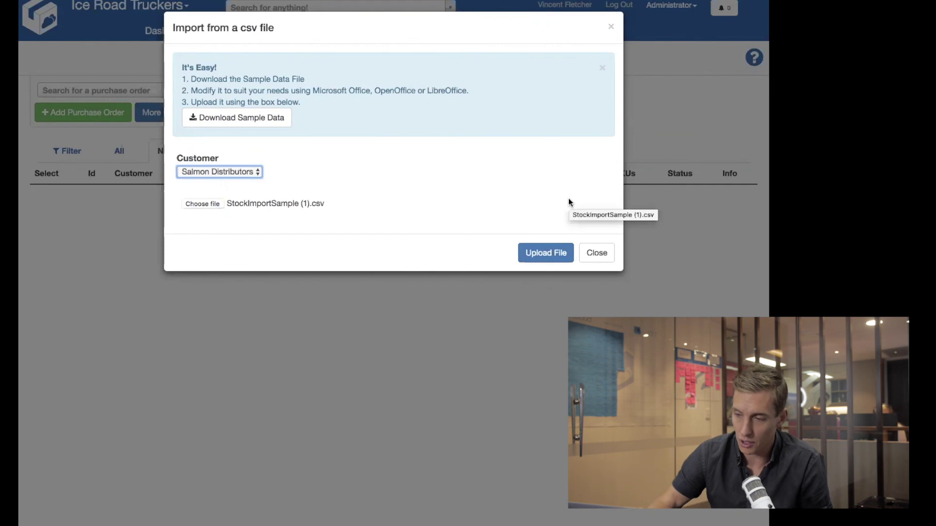
click(594, 259)
Open the customer Salmon Distributors for editing and go to its Purchase Order Products warehouse management settings.
click(504, 33)
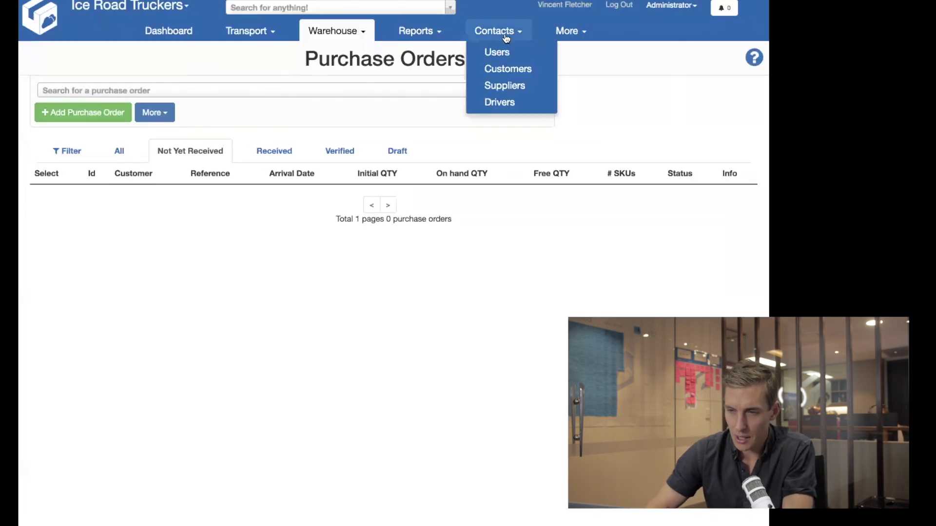
click(507, 77)
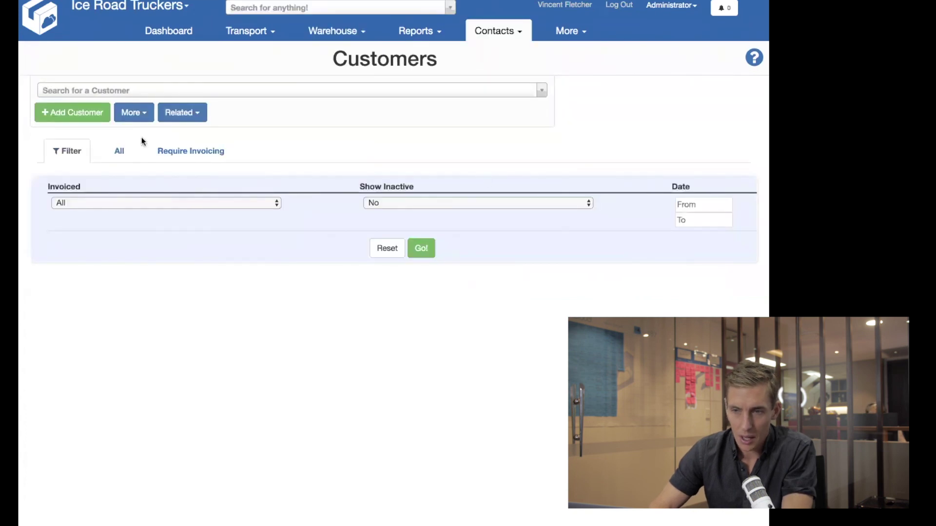
click(518, 24)
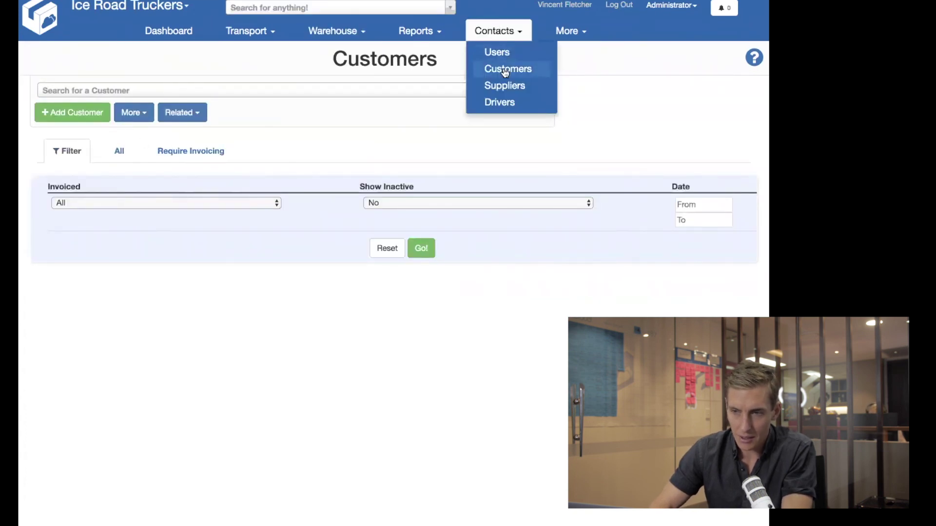
click(115, 152)
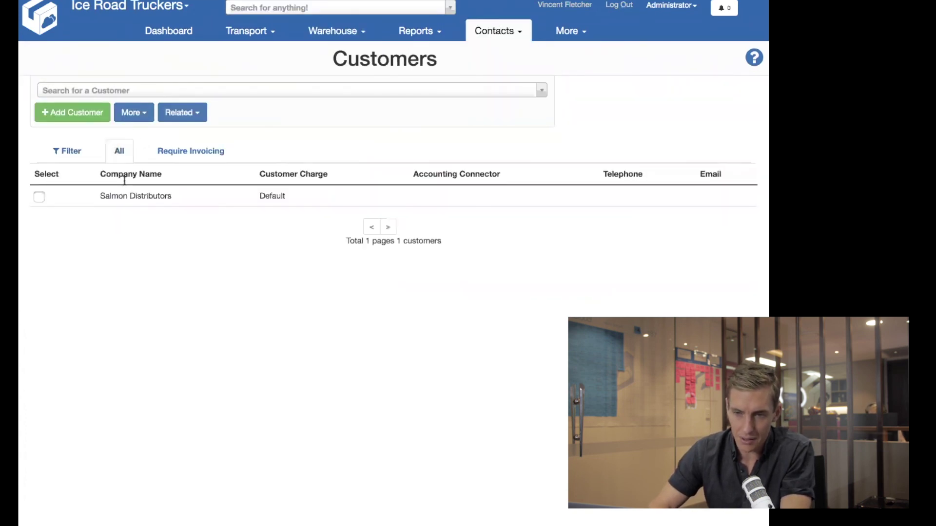
click(154, 197)
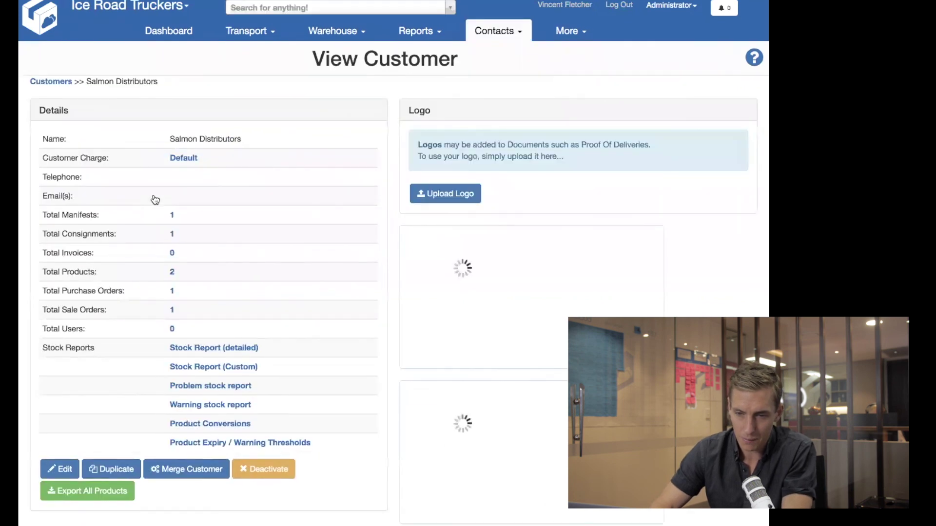
click(64, 471)
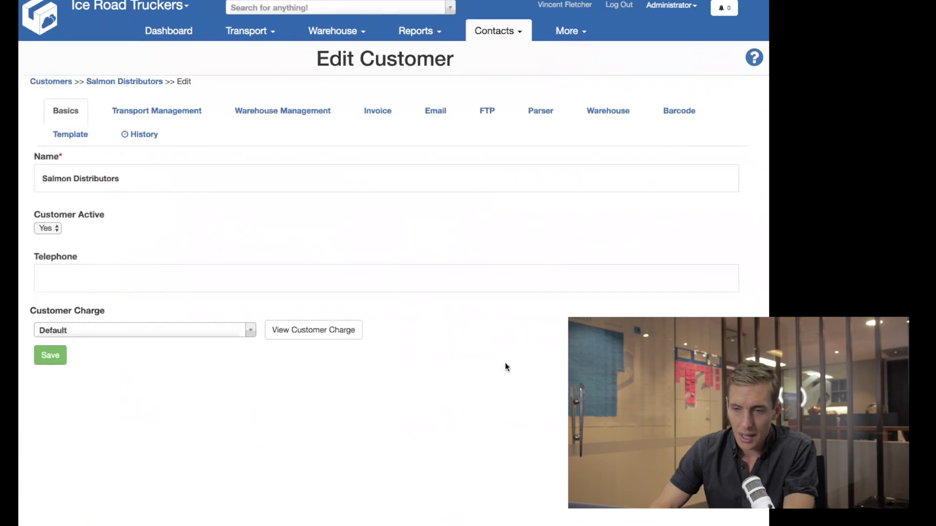
click(256, 105)
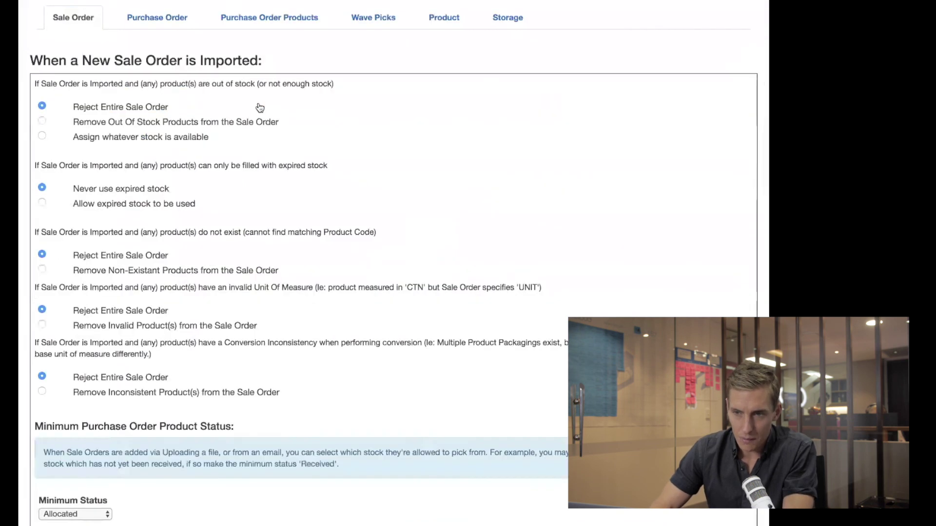
scroll(260, 107, up, 3)
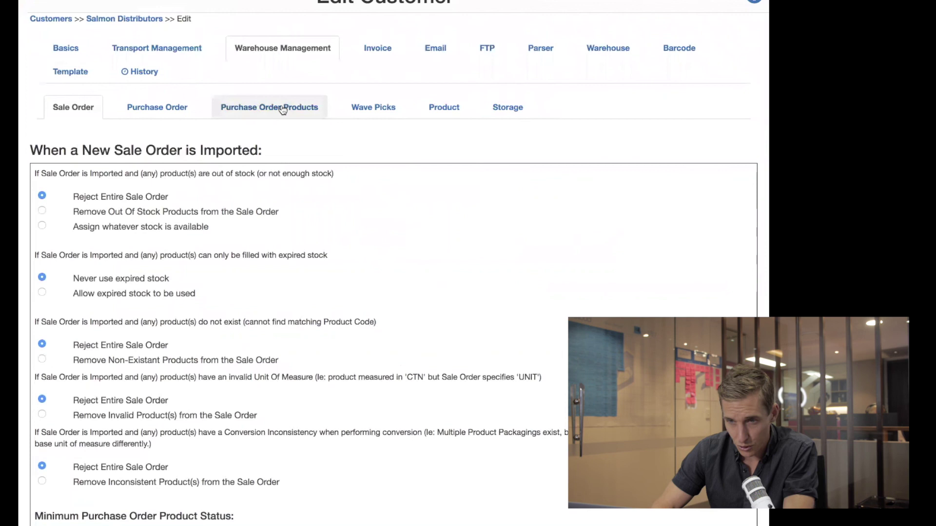
click(283, 109)
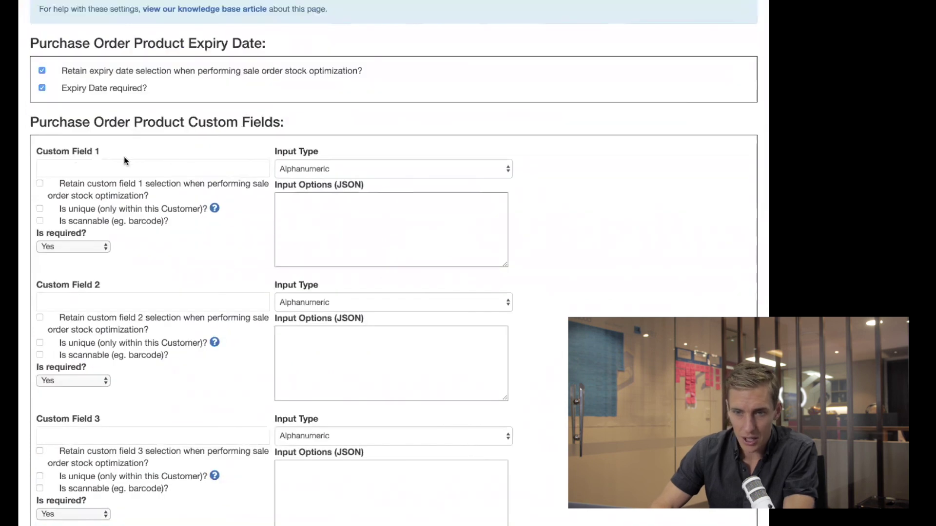
Name purchase order product Custom Field 1 Batch Number, with an Alphanumeric input type and required set to Yes.
click(98, 165)
scroll(114, 266, down, 1)
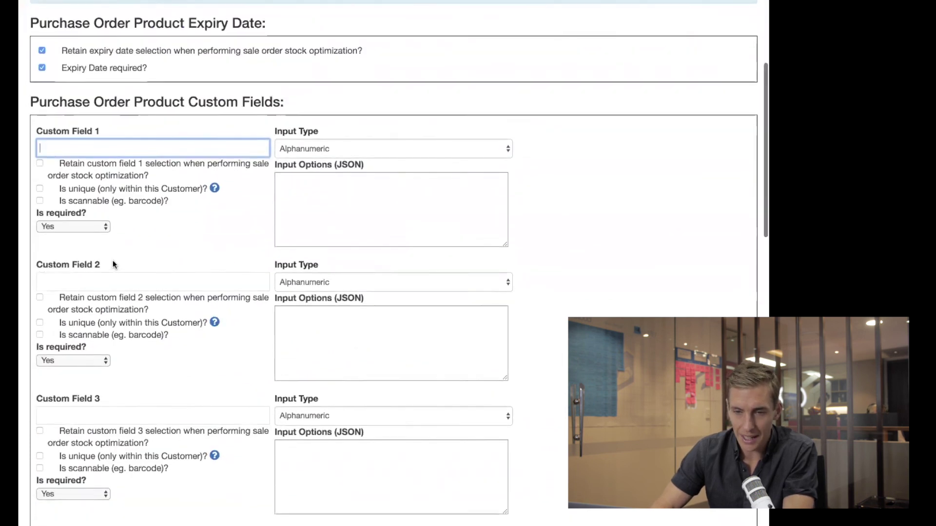
scroll(114, 265, up, 2)
scroll(113, 265, up, 2)
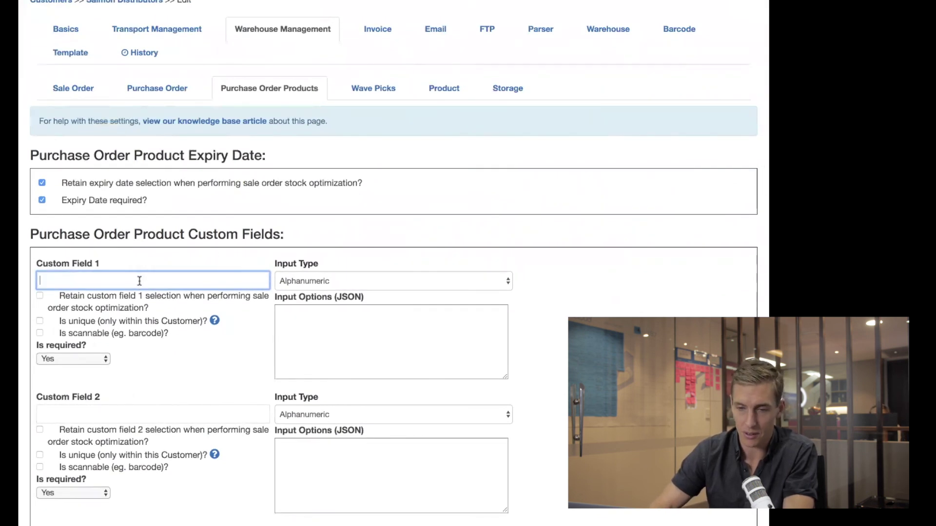
text(Batch Number)
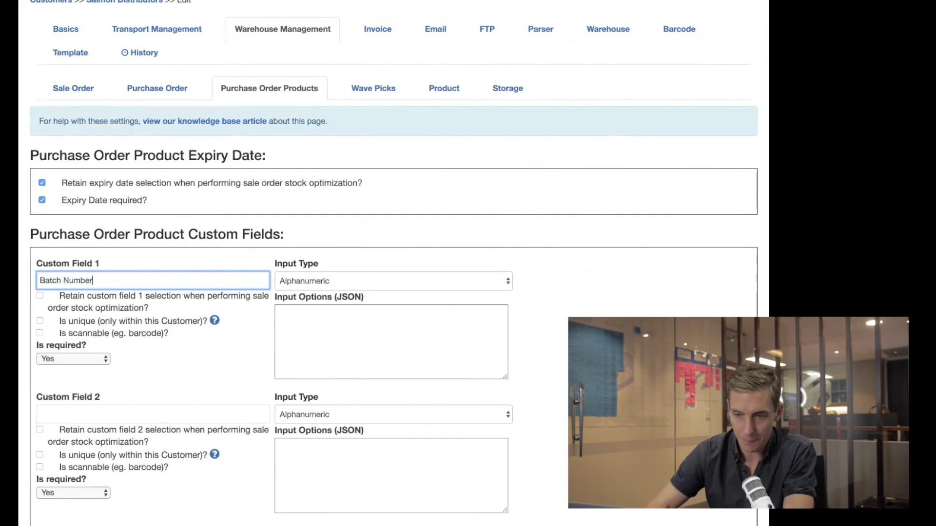
click(320, 282)
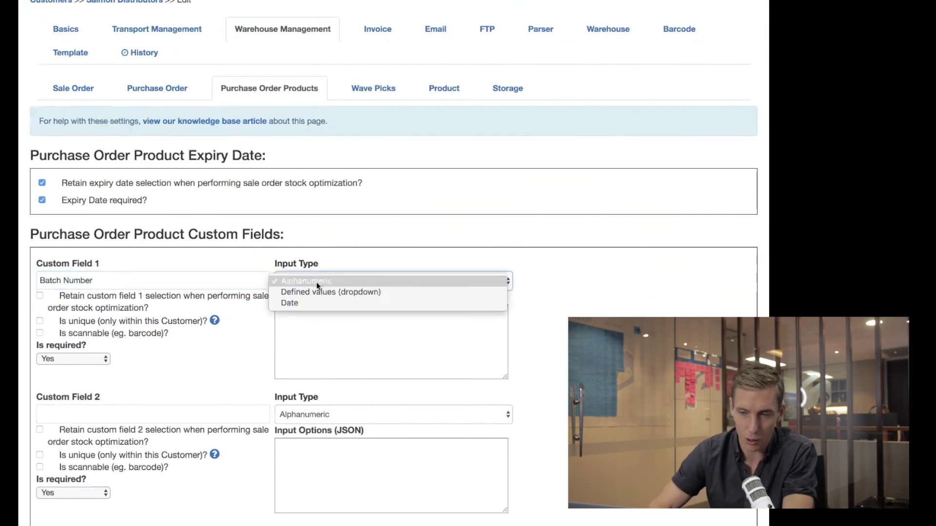
click(317, 282)
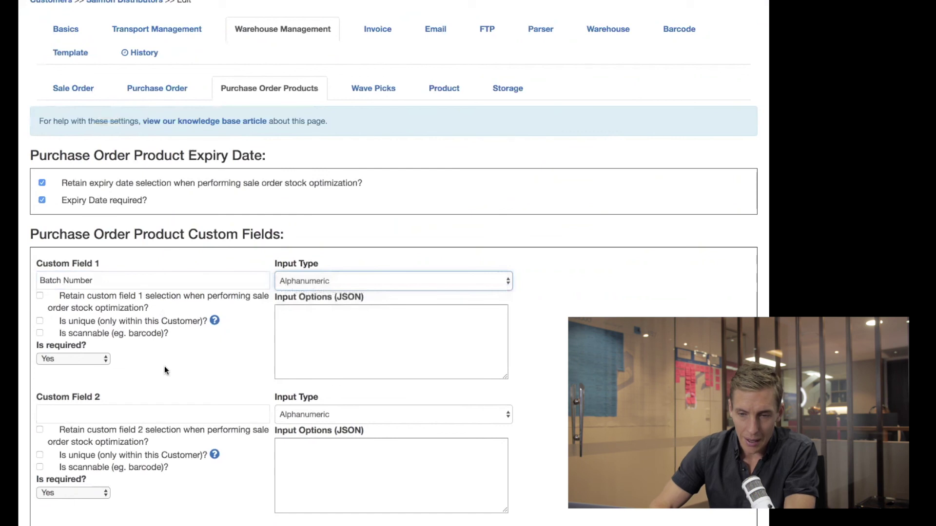
click(77, 360)
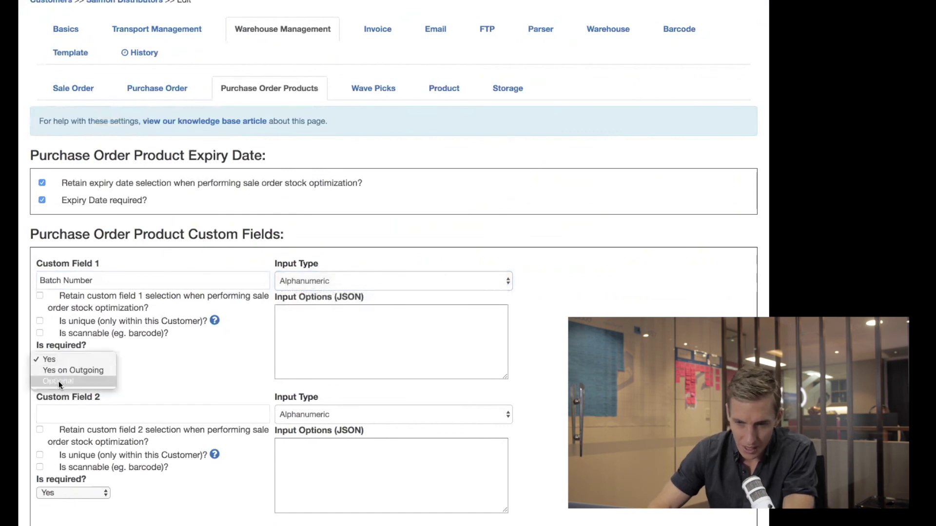
click(51, 359)
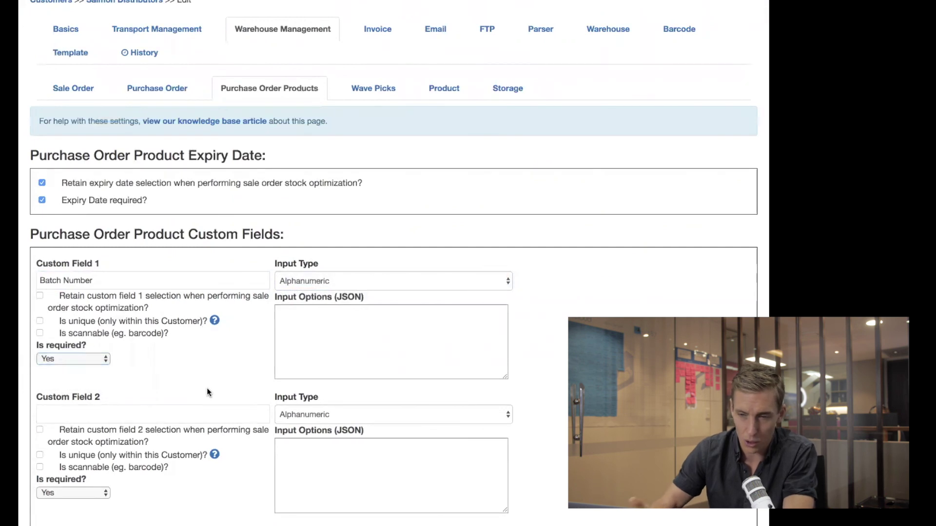
Name Custom Field 2 Lot Number with an Alphanumeric input type, and save the customer settings.
scroll(206, 388, down, 3)
click(99, 274)
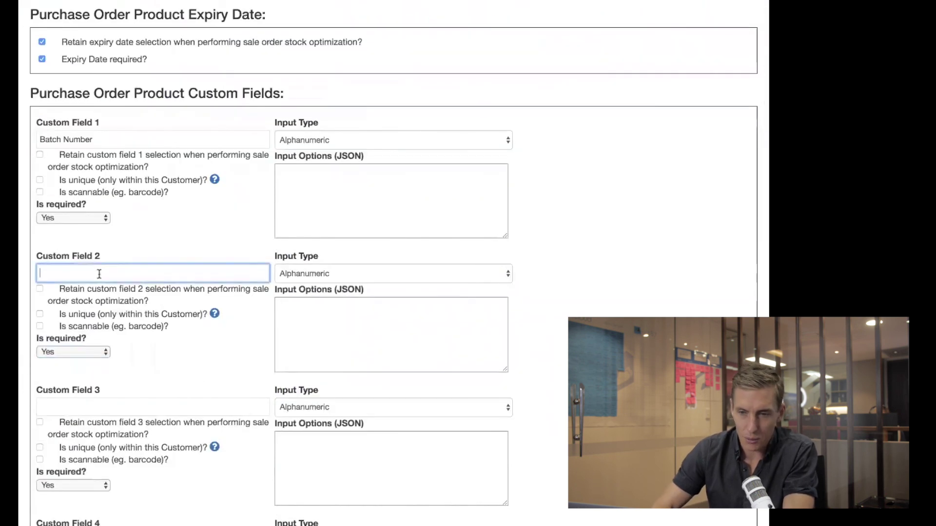
text(Lot Number)
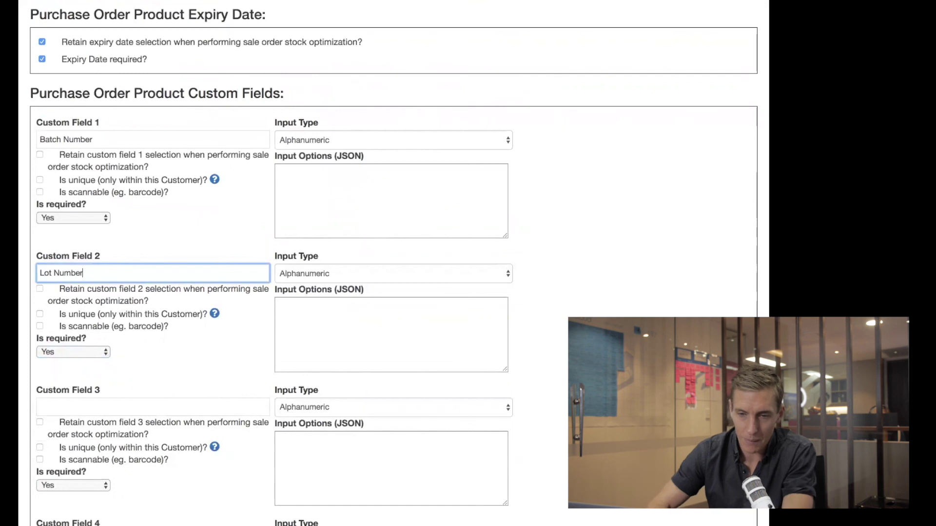
click(331, 271)
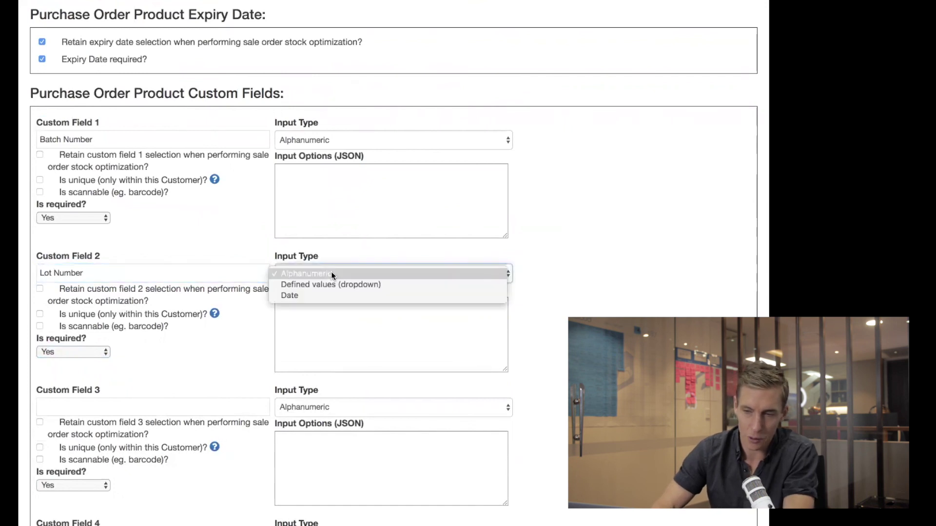
click(323, 273)
click(141, 373)
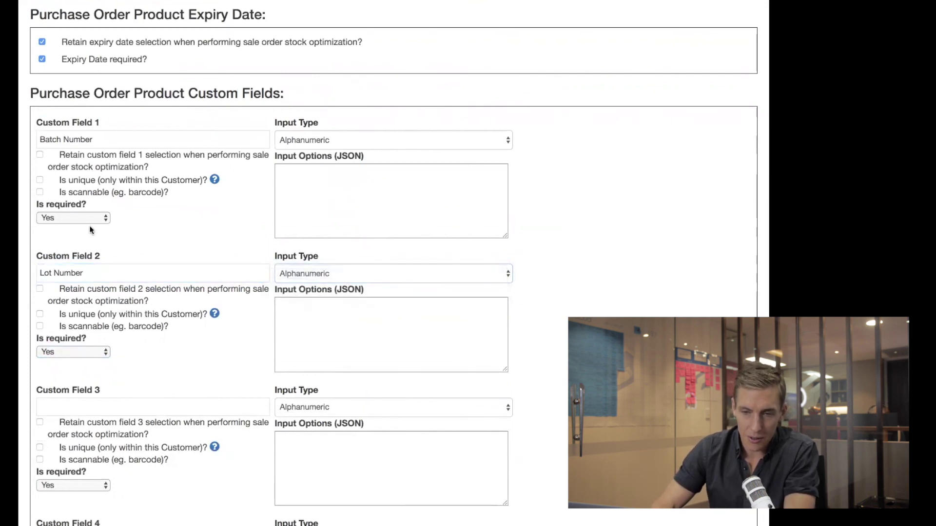
scroll(88, 296, down, 3)
scroll(88, 296, down, 15)
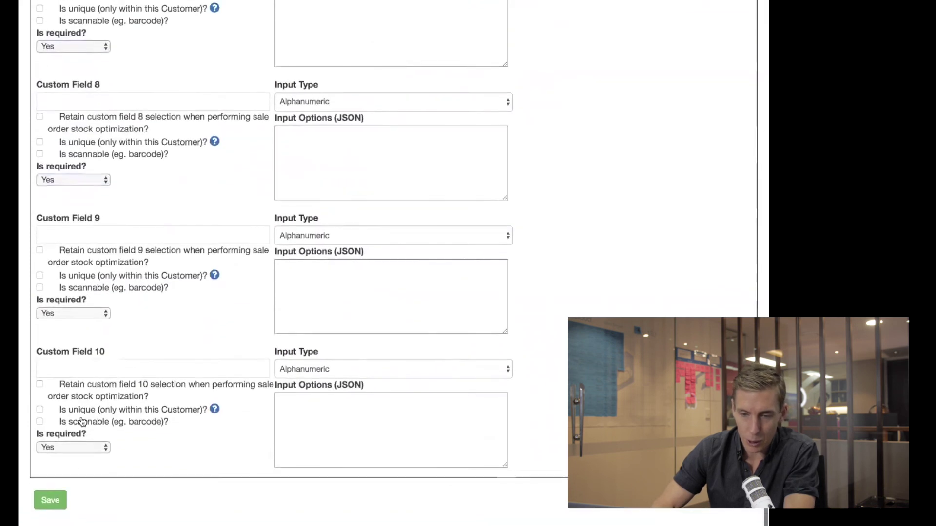
click(51, 507)
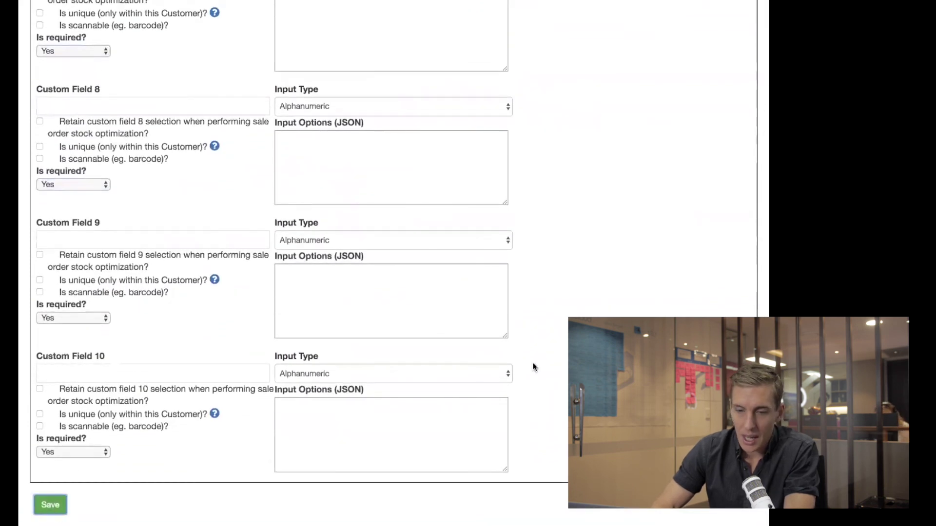
Go to the warehouse purchase orders and list all of them.
scroll(499, 266, up, 4)
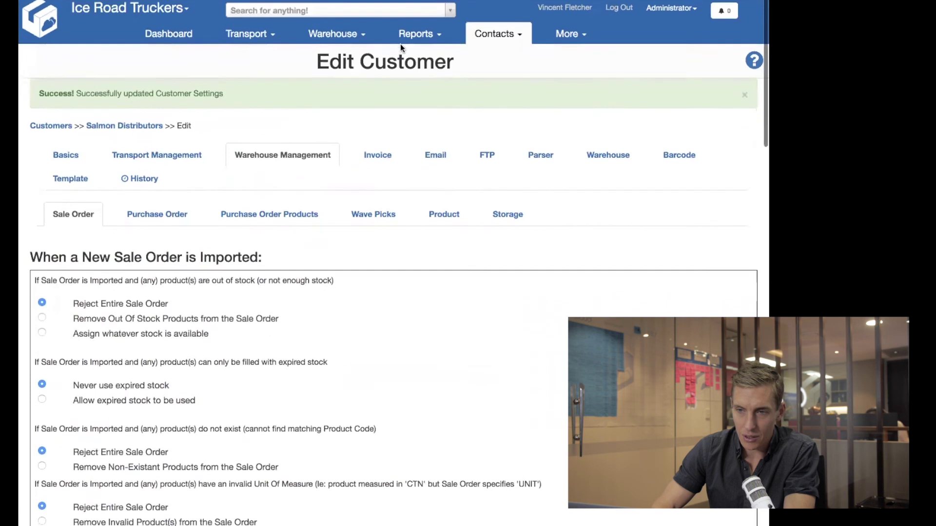
click(343, 31)
click(359, 71)
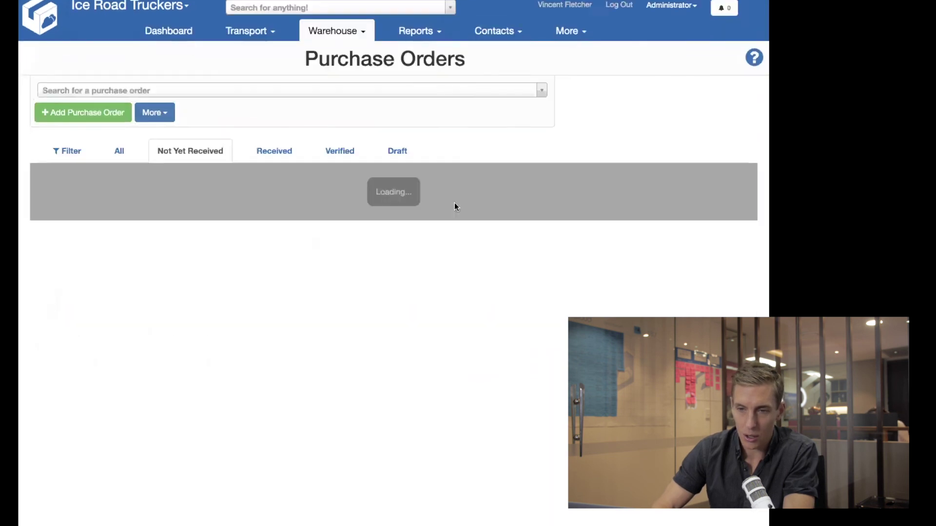
click(123, 152)
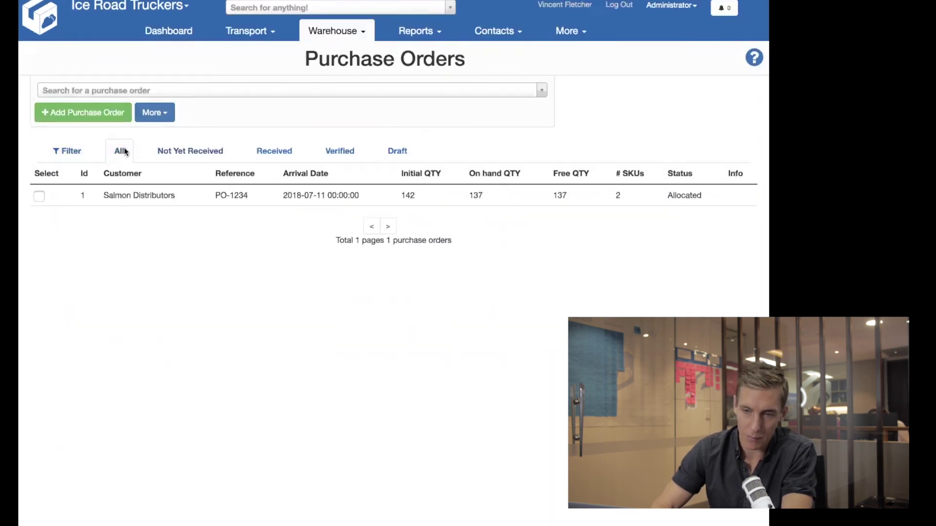